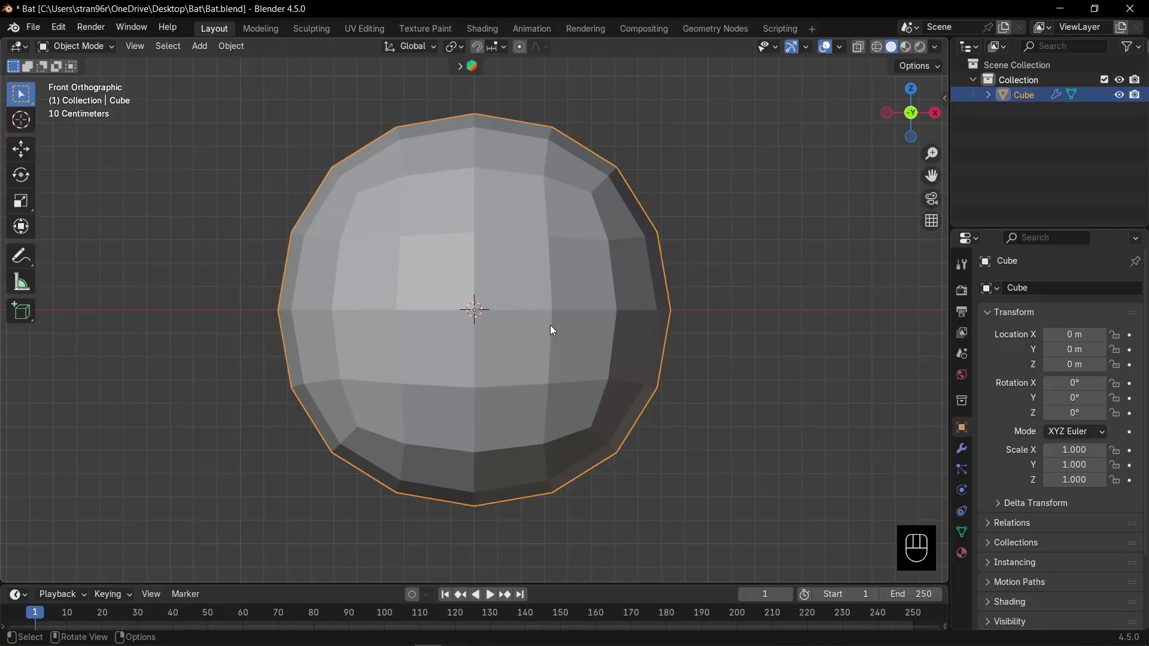
# Step: Apply the Subdivision modifier to the cube so its rounded shape becomes real geometry
pyautogui.scroll(-1, 550, 325)
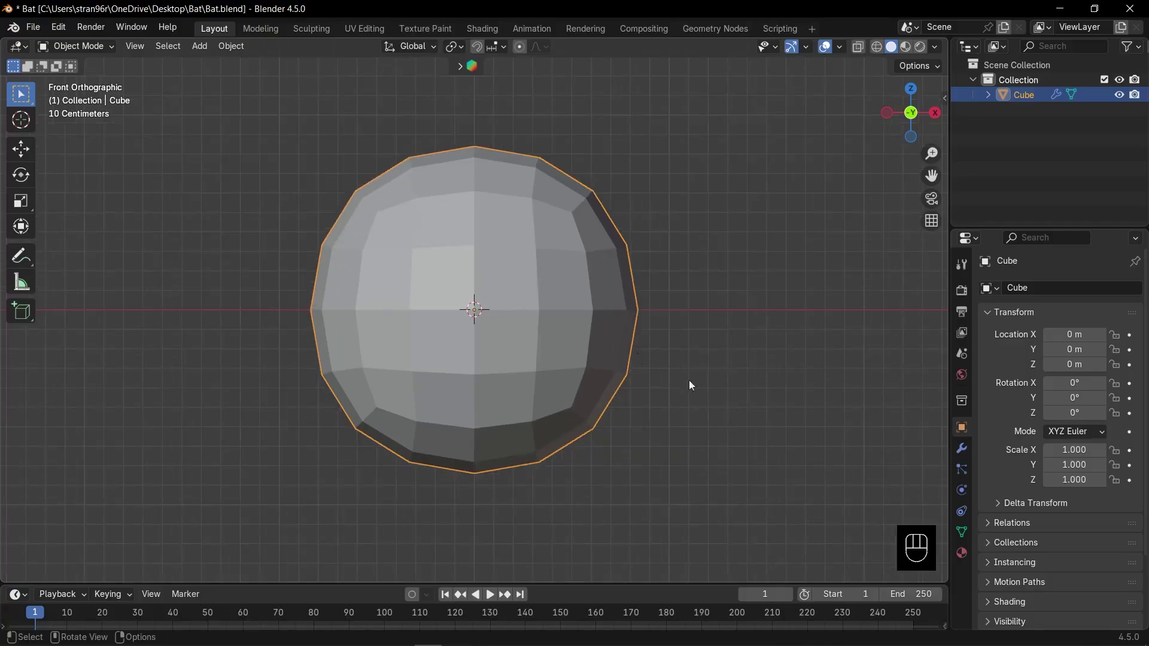
pyautogui.click(963, 449)
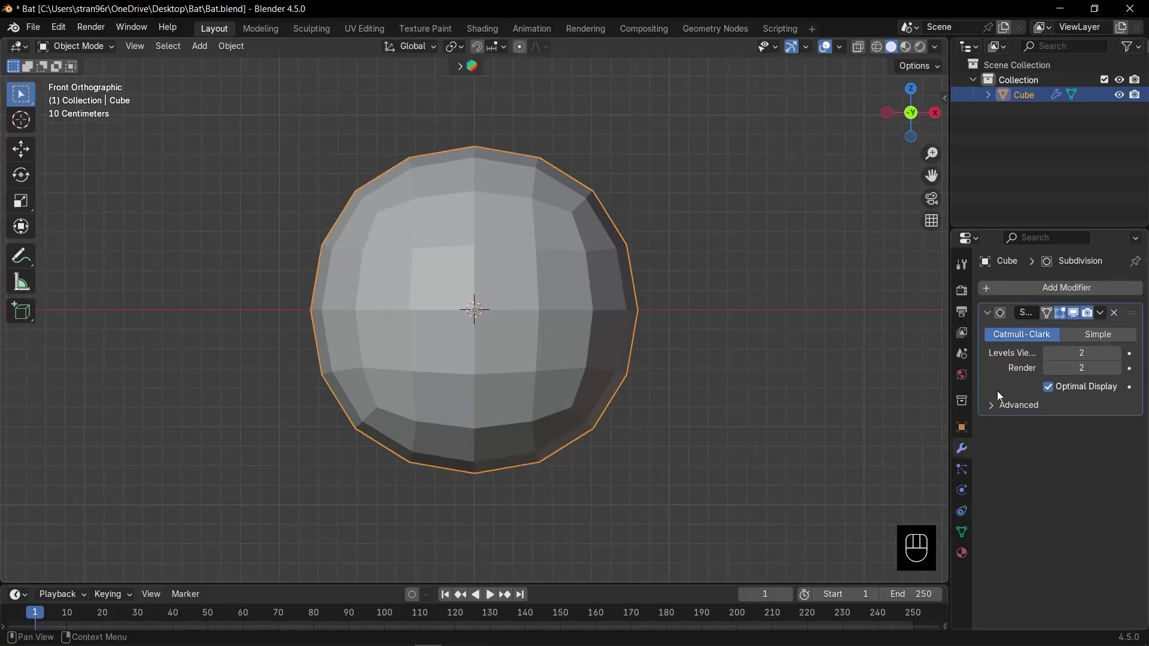
pyautogui.press('ctrl')
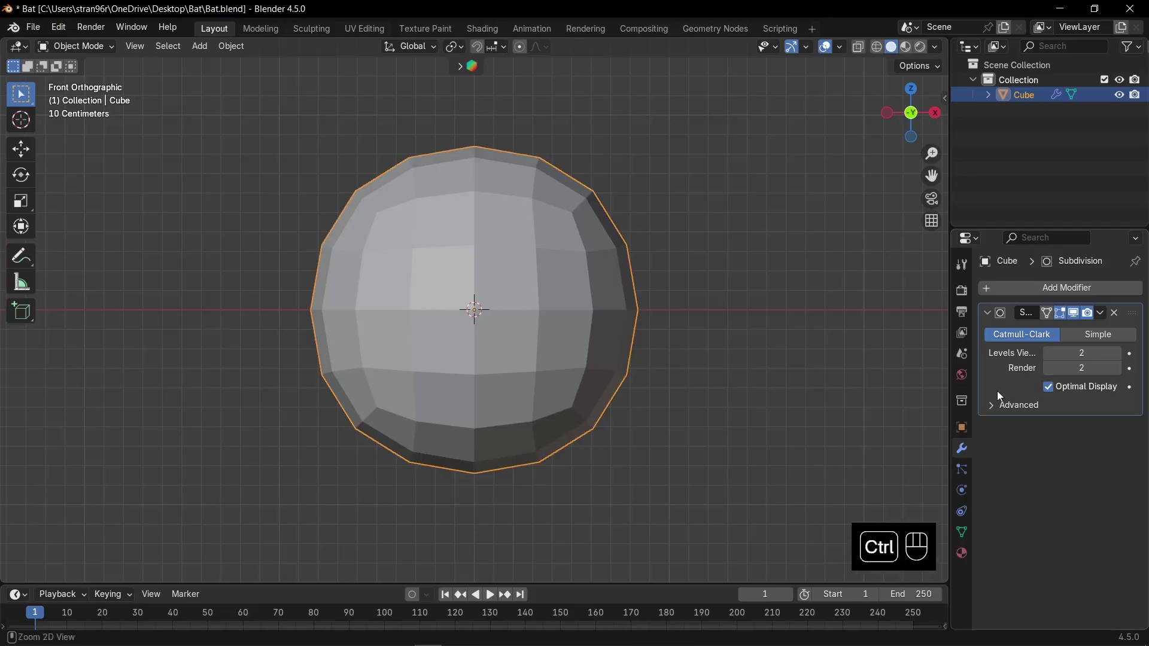
pyautogui.hotkey('ctrl', 'a')
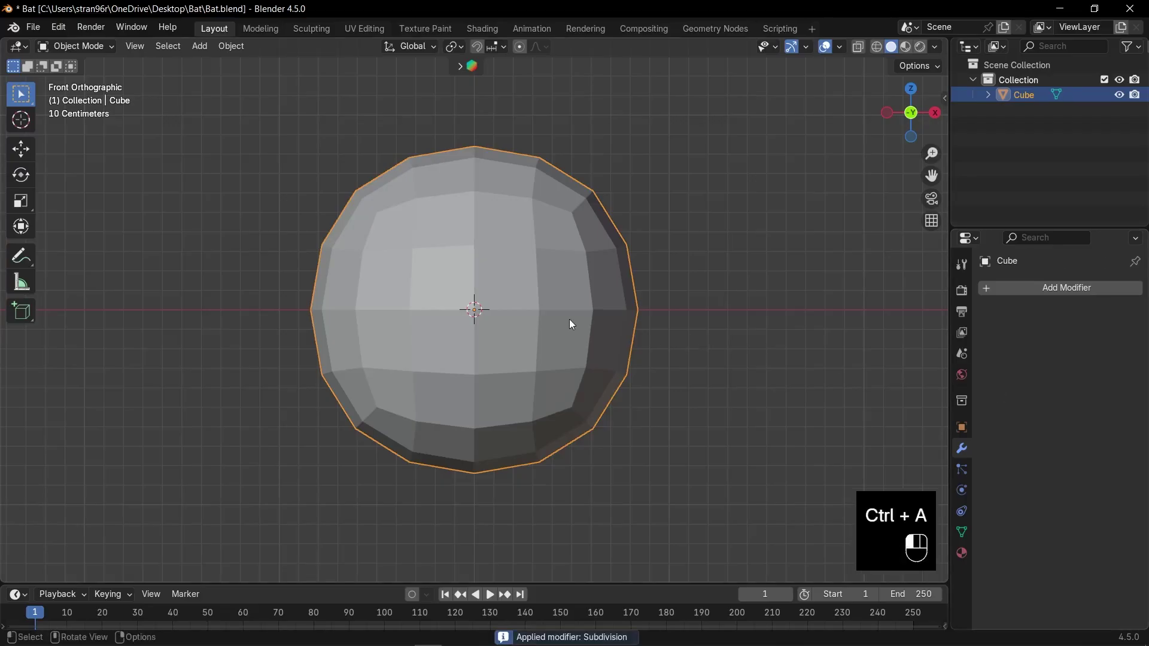
# Step: Lower the sphere's horizontal middle edge loop slightly along Z with proportional editing on
pyautogui.press('Tab')
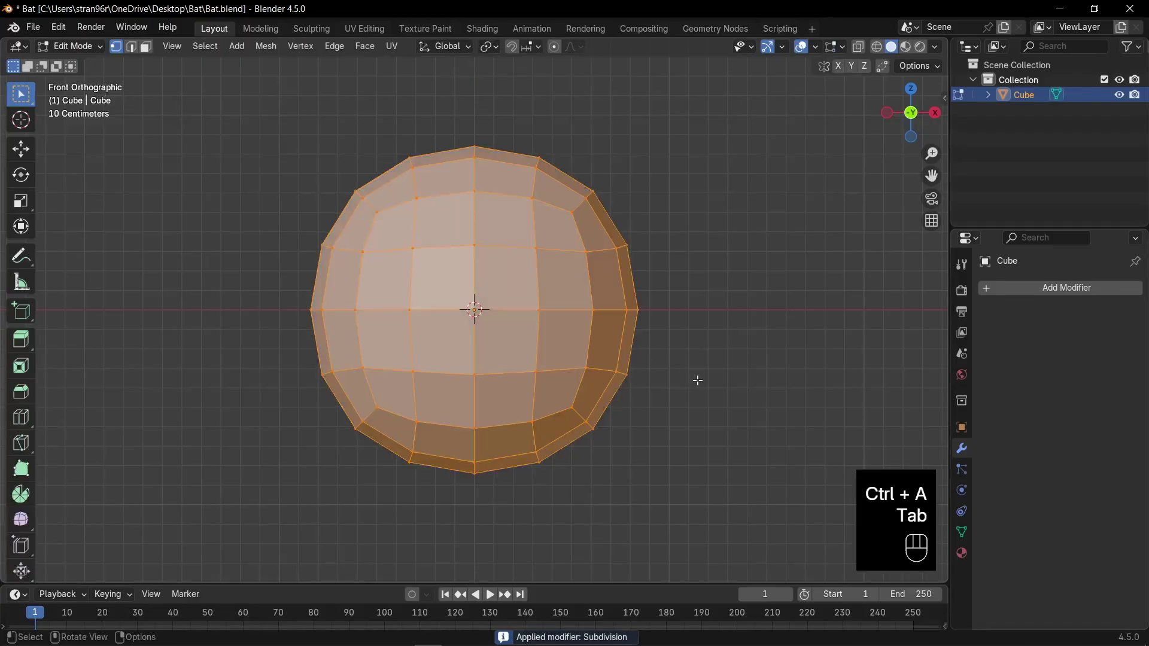
pyautogui.scroll(1, 698, 380)
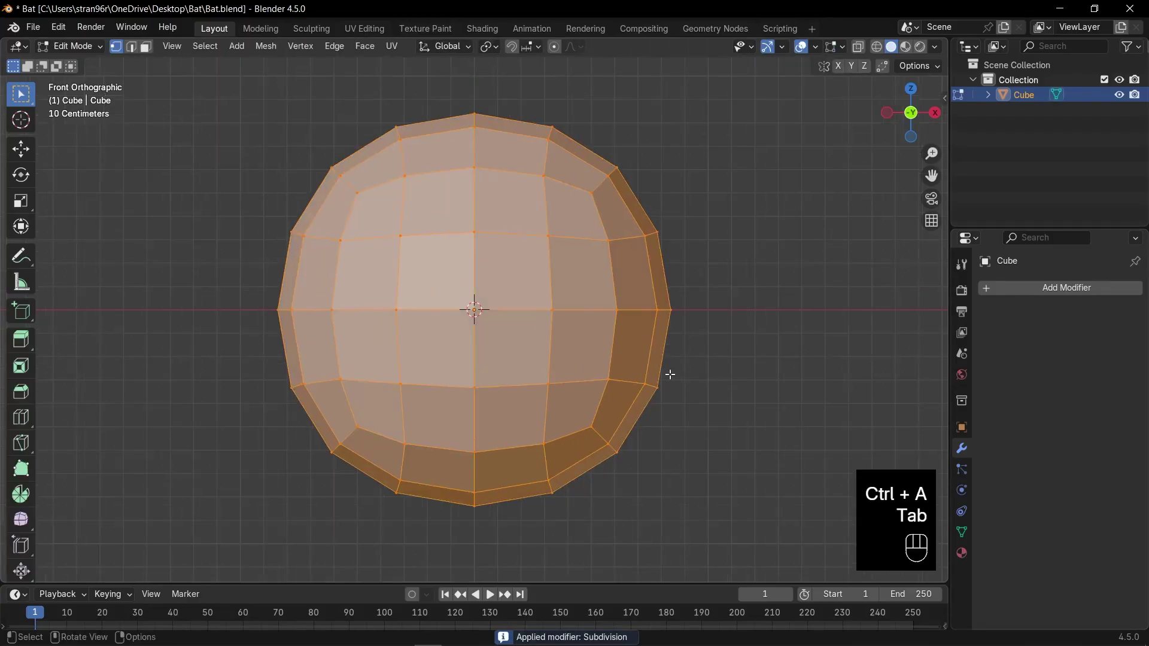
pyautogui.press('2')
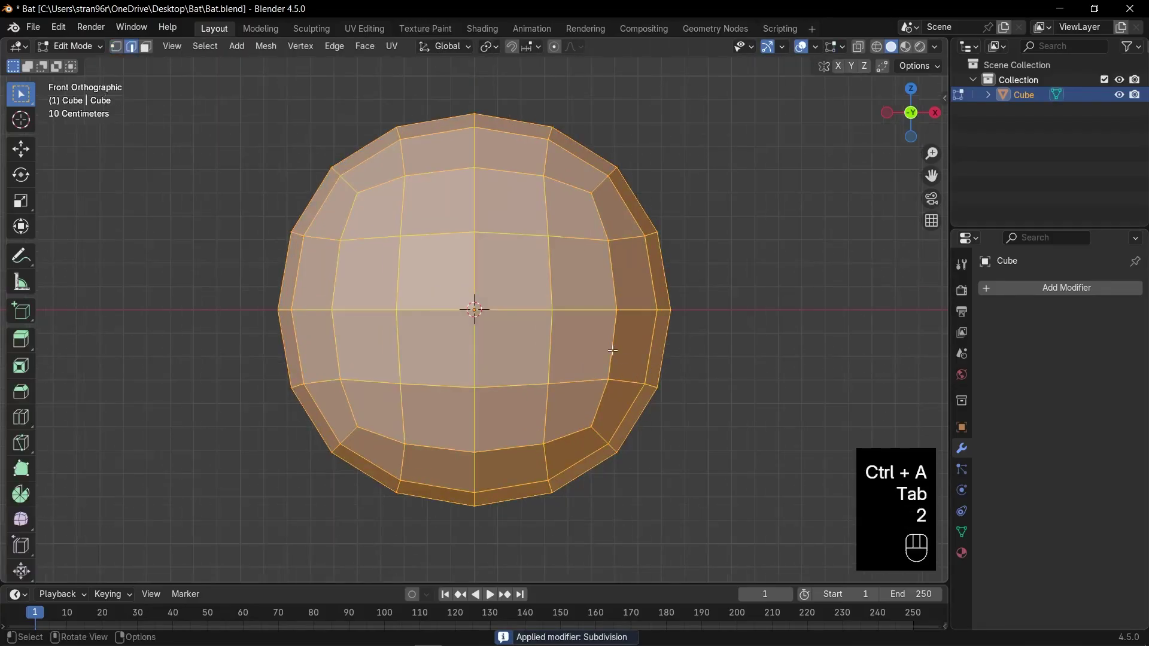
pyautogui.keyDown('alt'); pyautogui.click(586, 316); pyautogui.keyUp('alt')
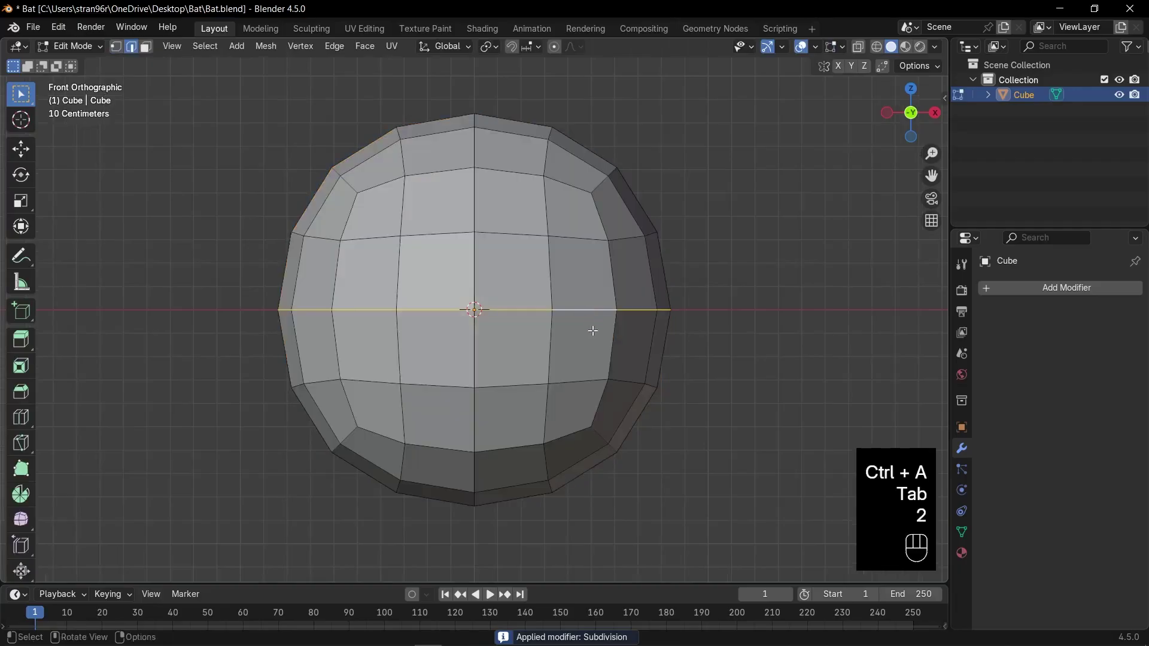
pyautogui.scroll(-1, 605, 345)
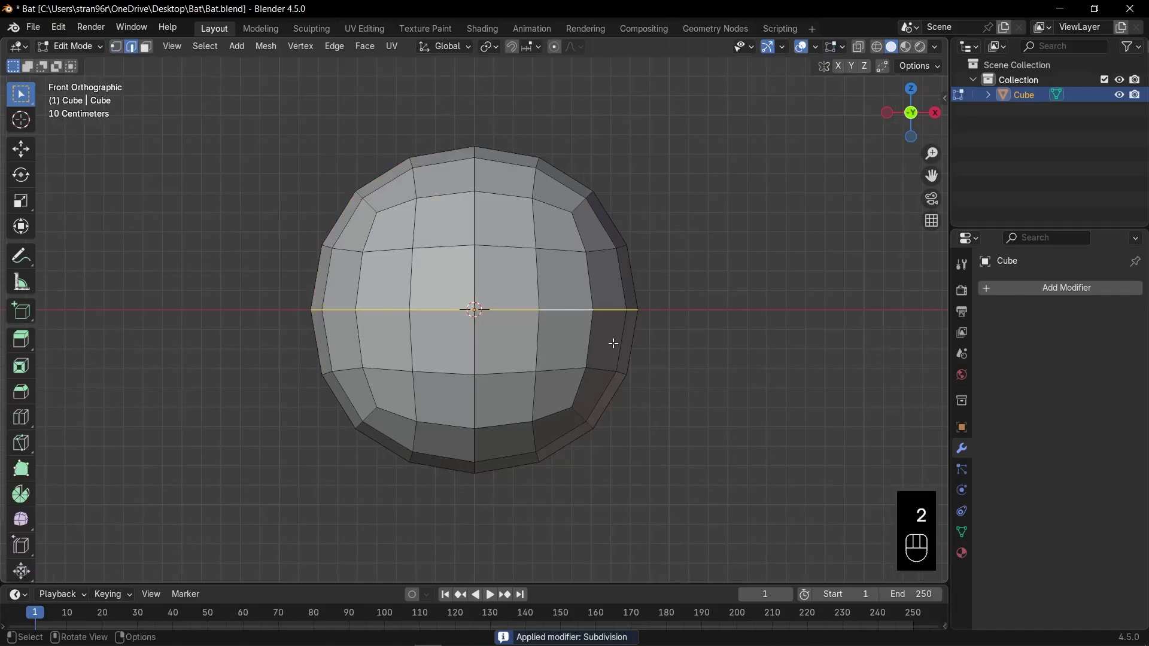
pyautogui.press('o')
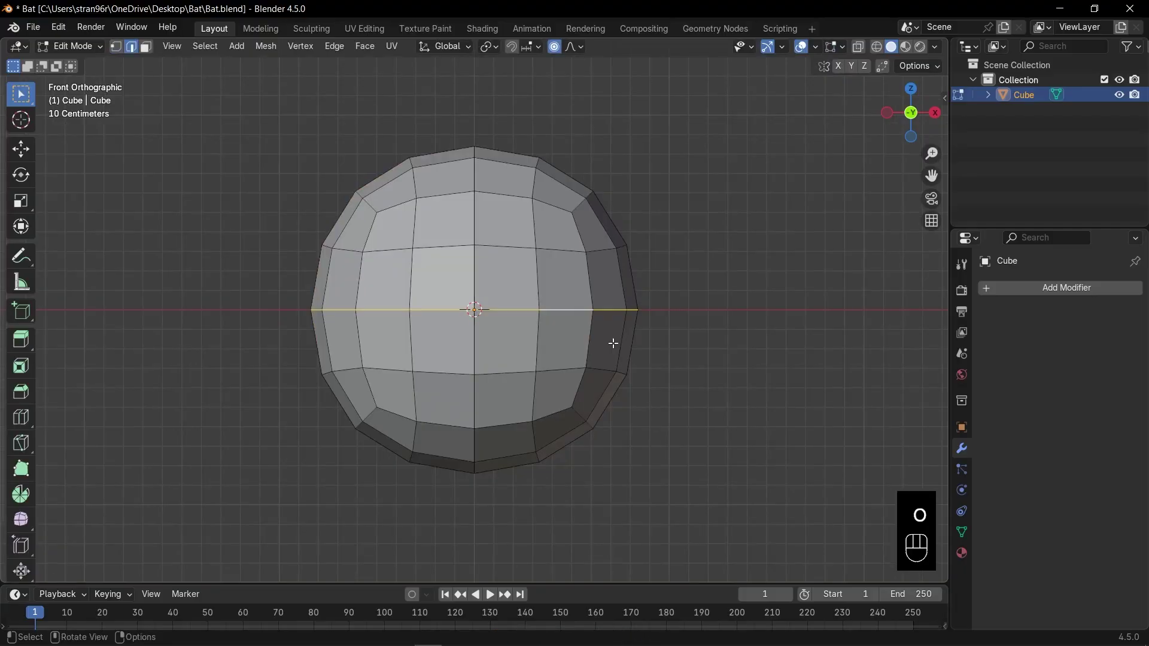
pyautogui.press('g')
pyautogui.press('z')
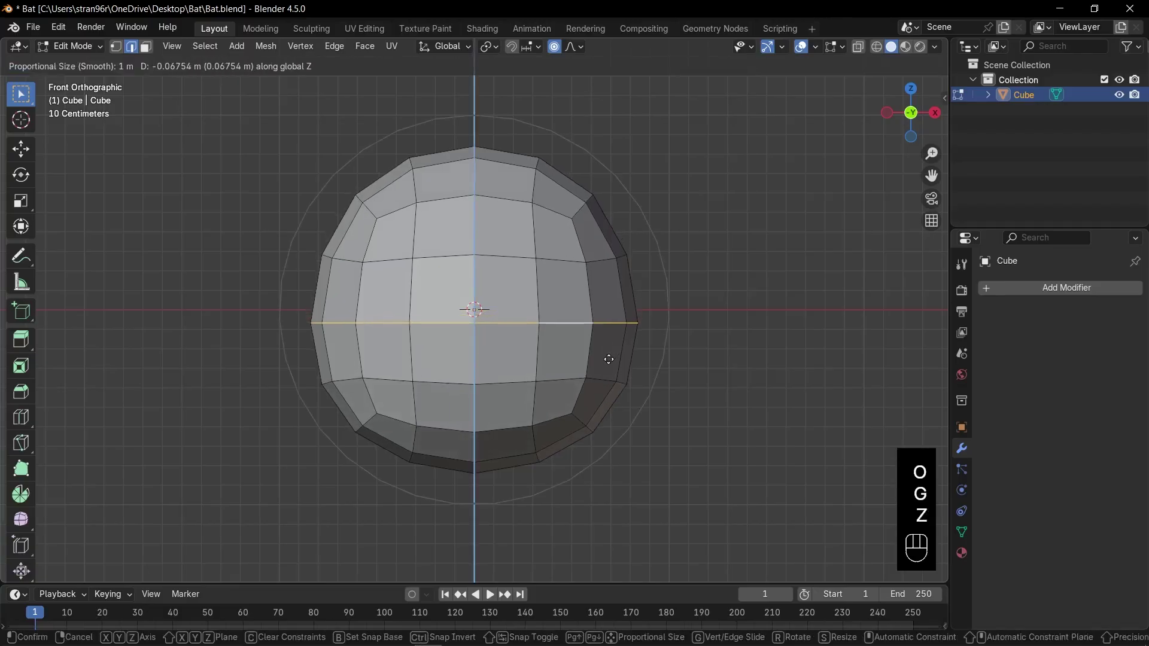
pyautogui.click(610, 370)
# Step: Scale the lowered edge loop up to about 1.15 to widen the head's lower part, and return to Object Mode
pyautogui.press('s')
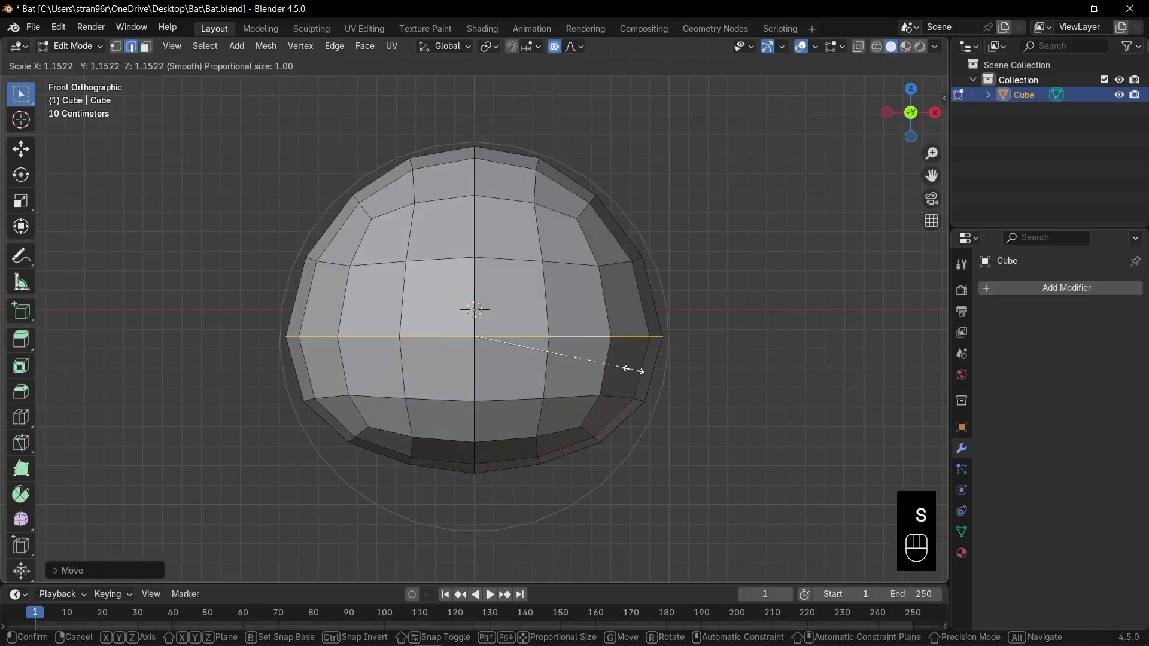
pyautogui.click(632, 369)
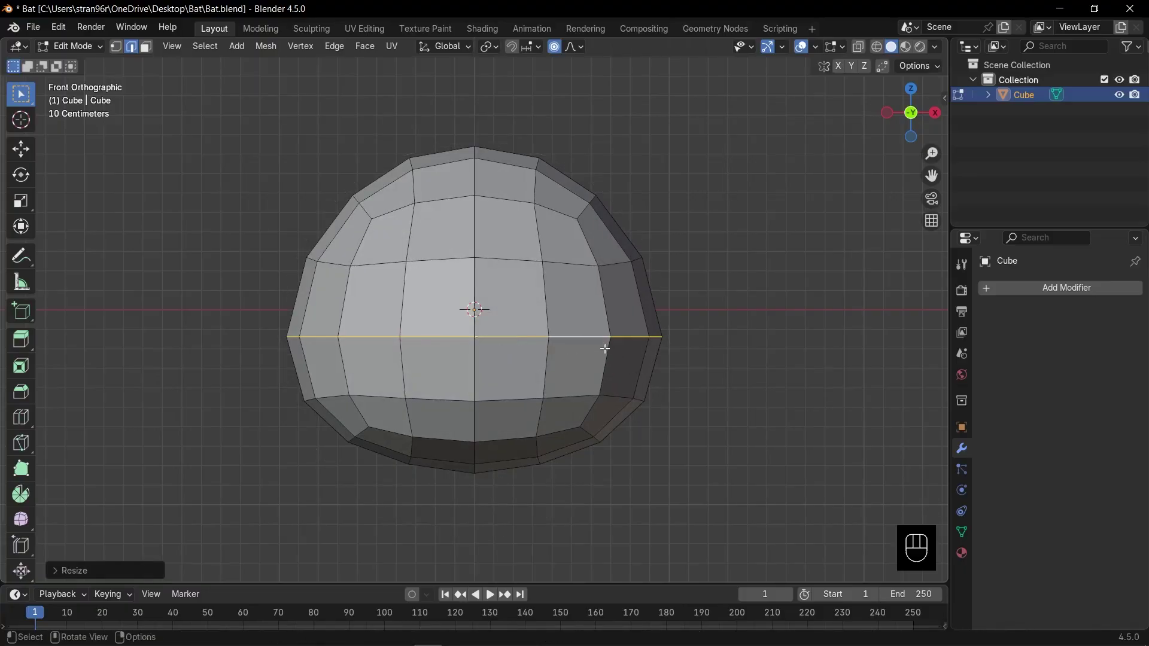
pyautogui.press('Tab')
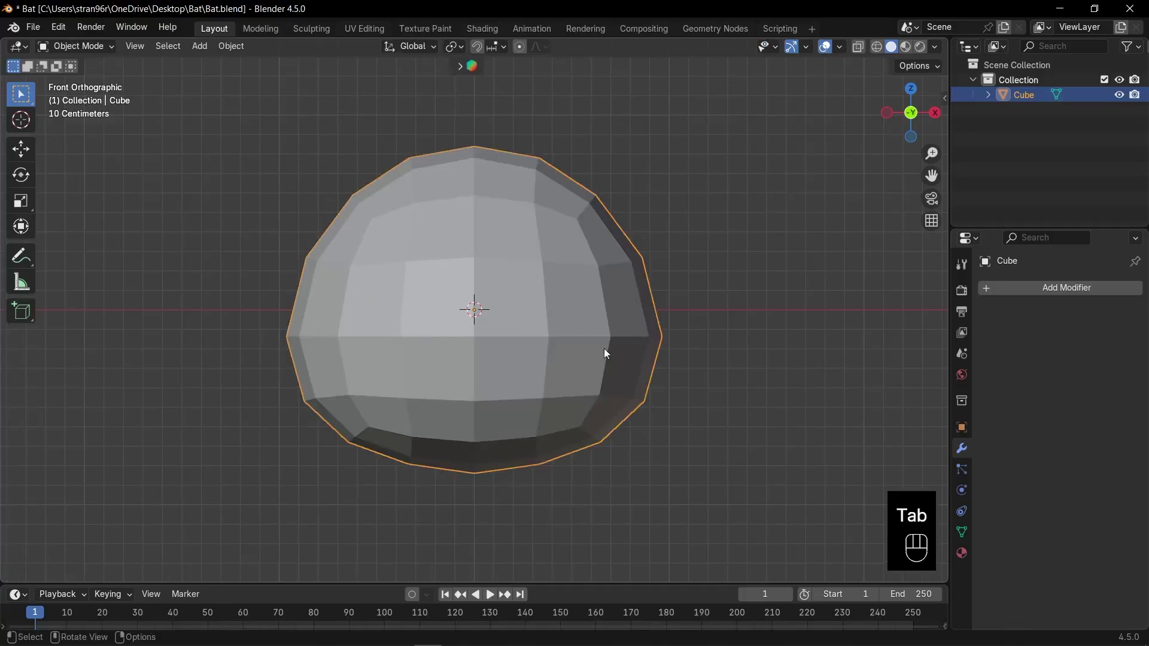
# Step: Mirror the head across the X axis with AutoMirror, using positive orientation, Cut and Mirror, and Use Clip
pyautogui.press('n')
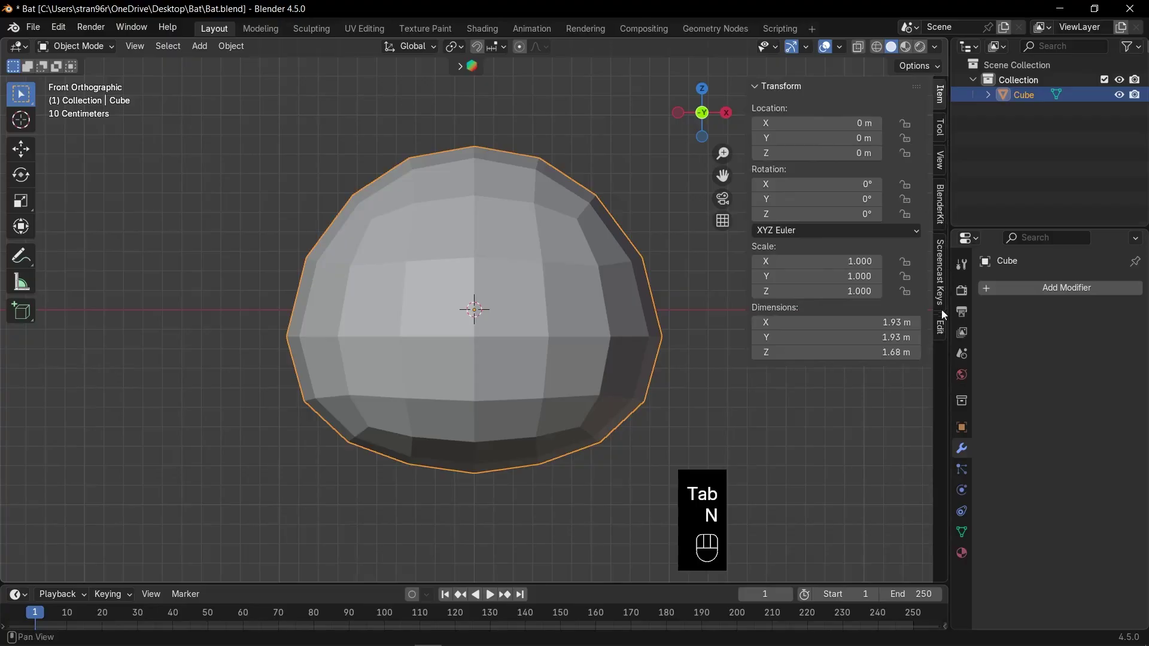
pyautogui.click(938, 330)
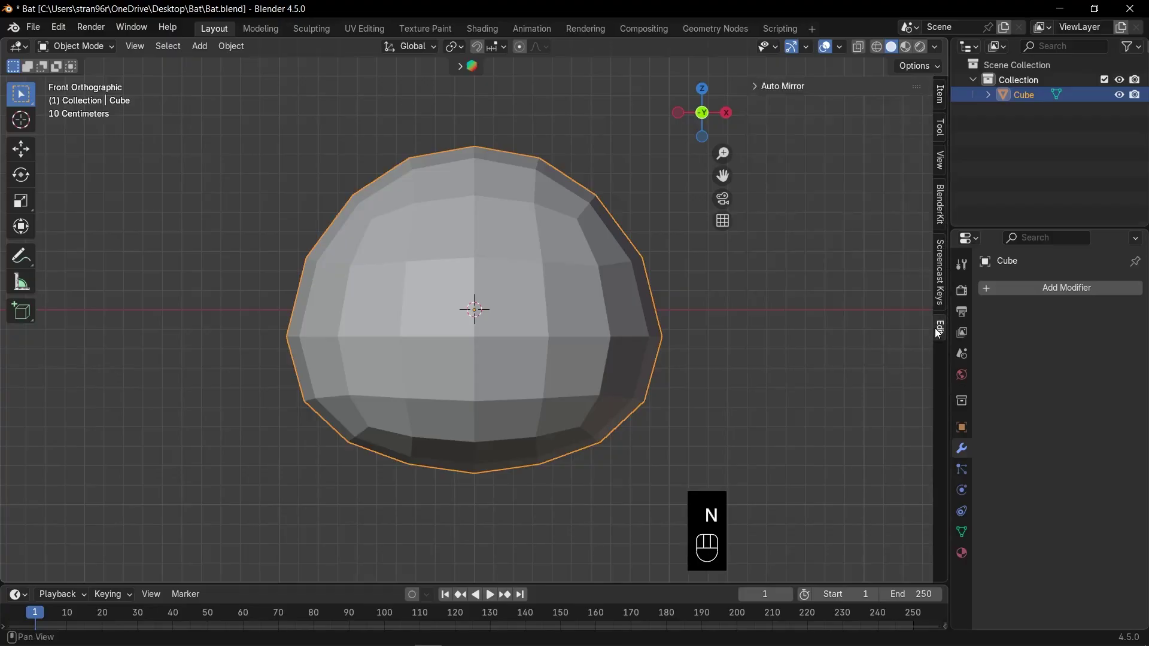
pyautogui.click(806, 89)
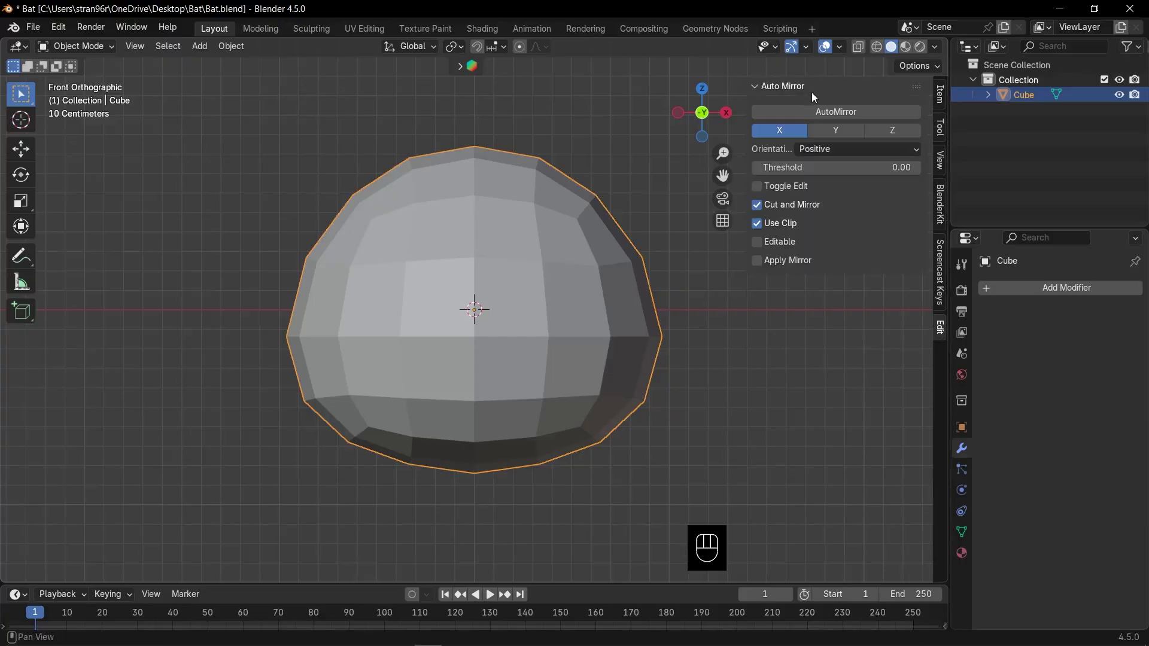
pyautogui.click(838, 116)
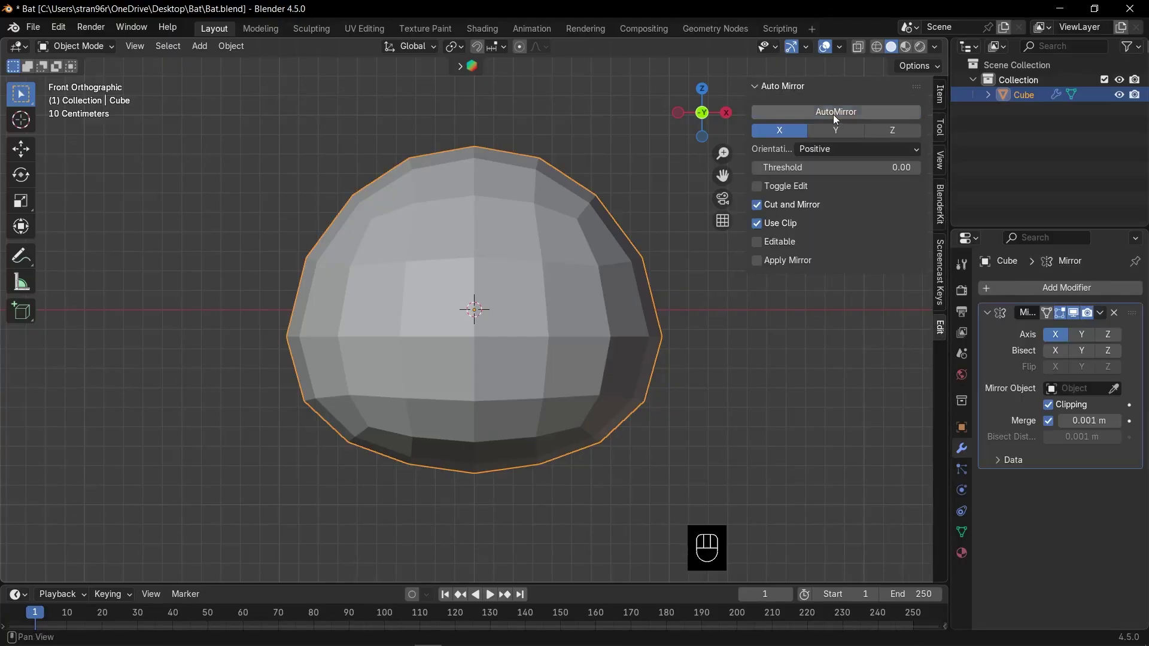
pyautogui.press('n')
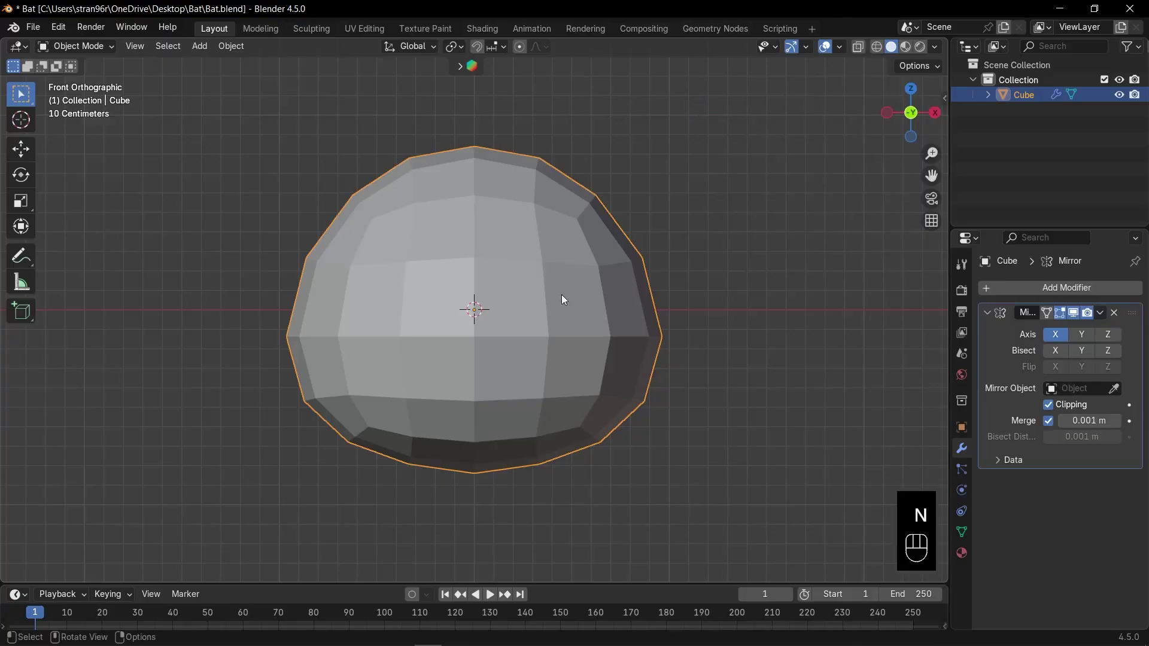
# Step: Scale the four front eye-area faces on the +X half to about 1.07 without proportional editing, and nudge them slightly outward
pyautogui.press('Tab')
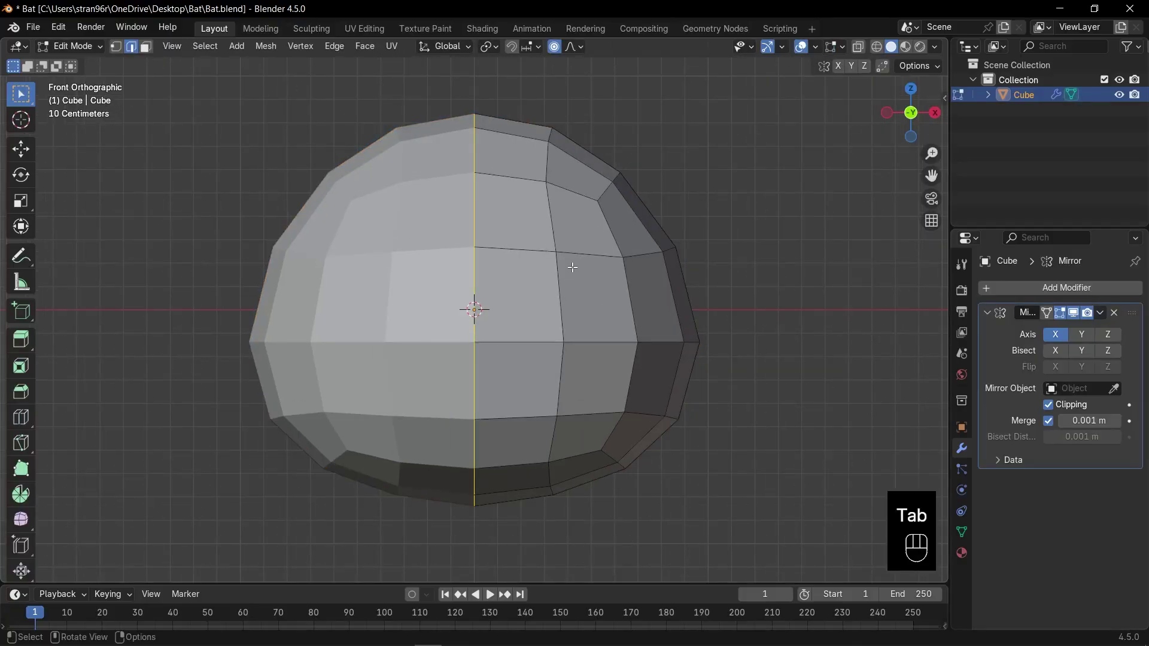
pyautogui.press('3')
pyautogui.moveTo(524, 230); pyautogui.dragTo(580, 282)
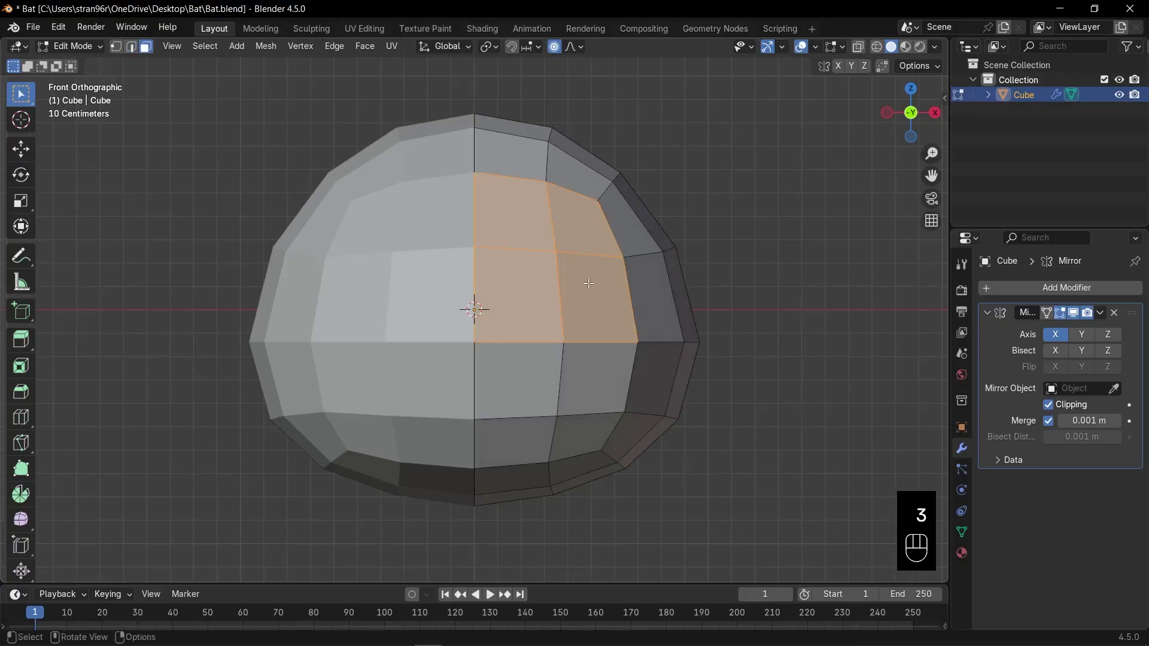
pyautogui.press('s')
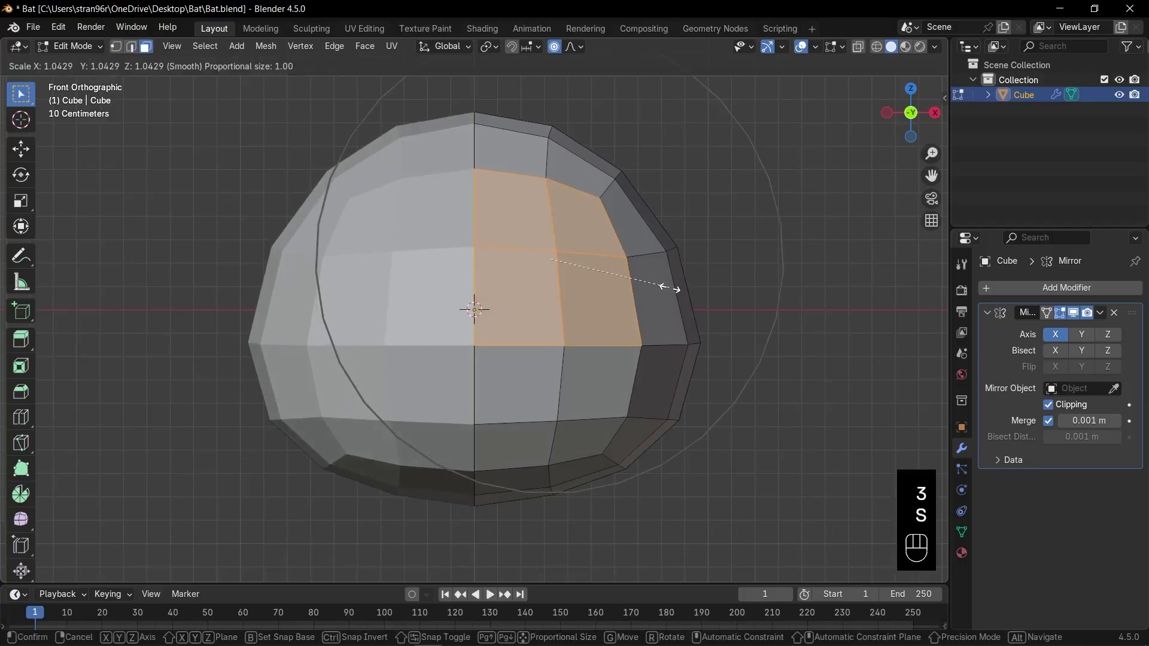
pyautogui.press('Escape')
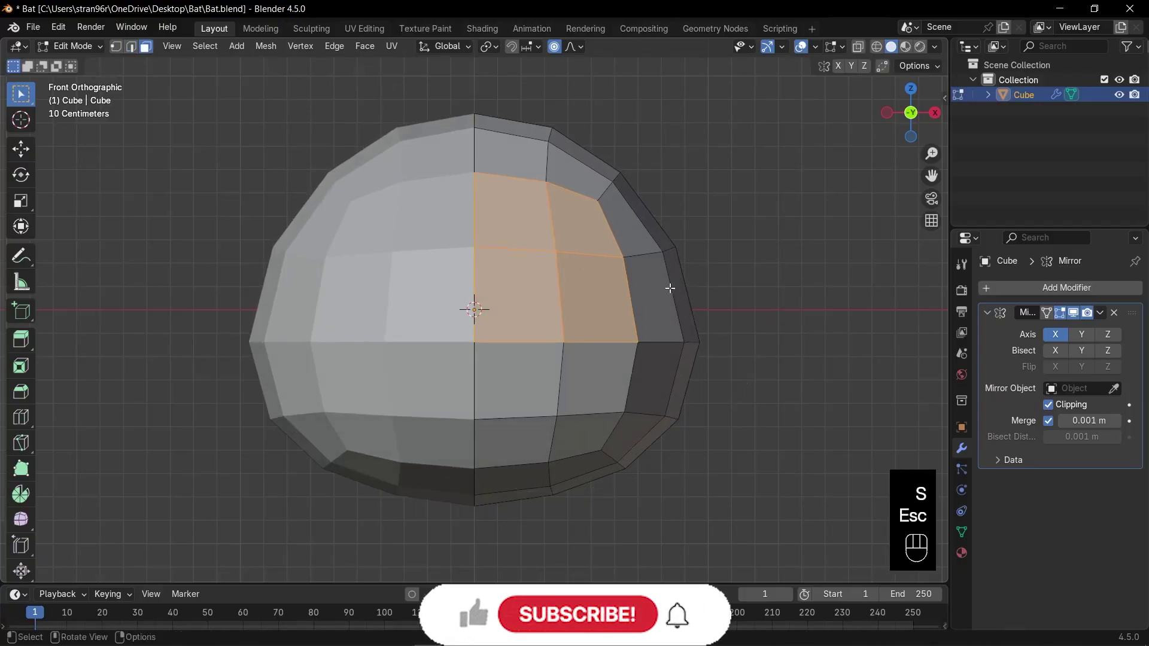
pyautogui.press('o')
pyautogui.press('s')
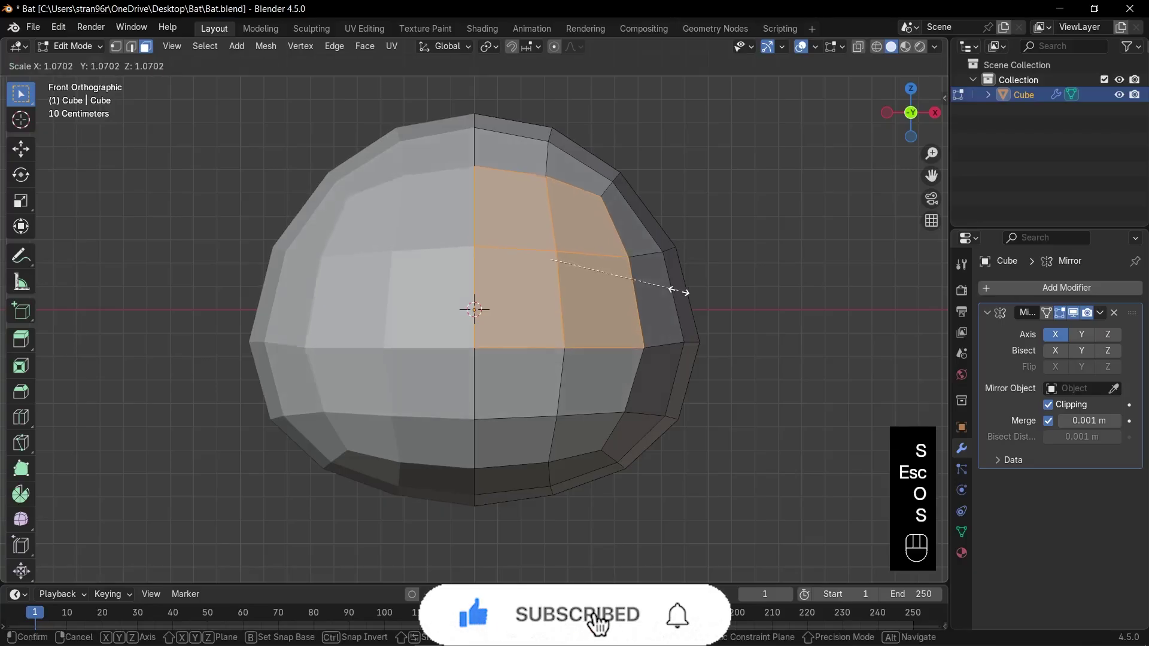
pyautogui.click(681, 289)
pyautogui.press('g')
pyautogui.click(685, 289)
# Step: Inset the four eye-area faces and delete the inner faces to open an eye hole
pyautogui.press('i')
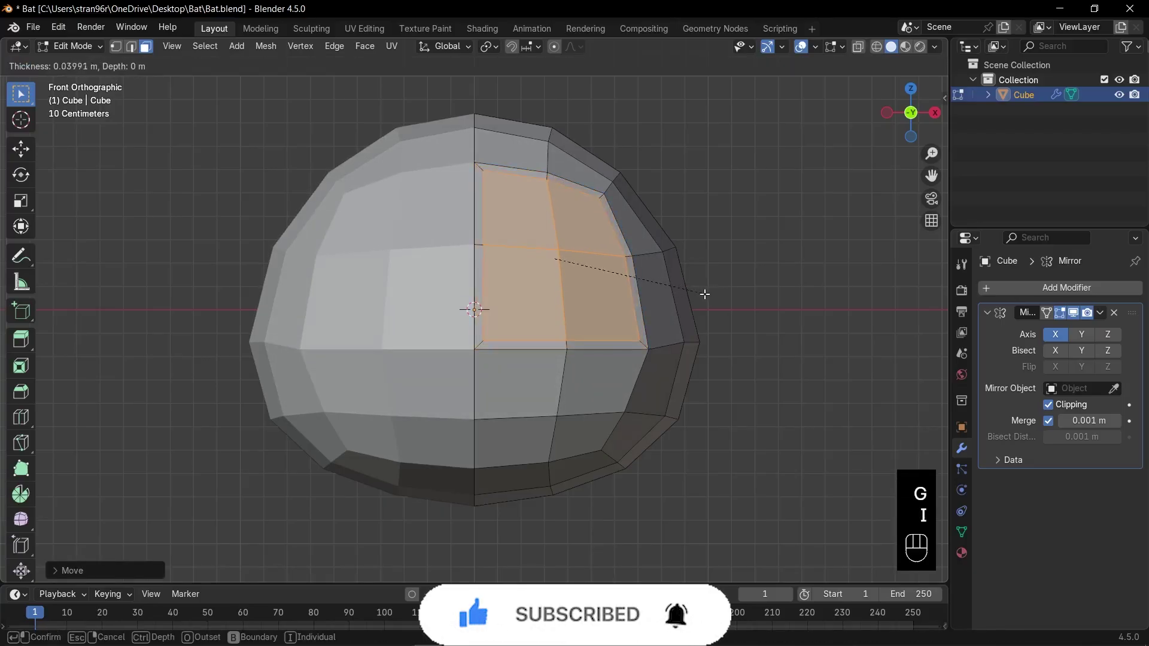
pyautogui.click(679, 287)
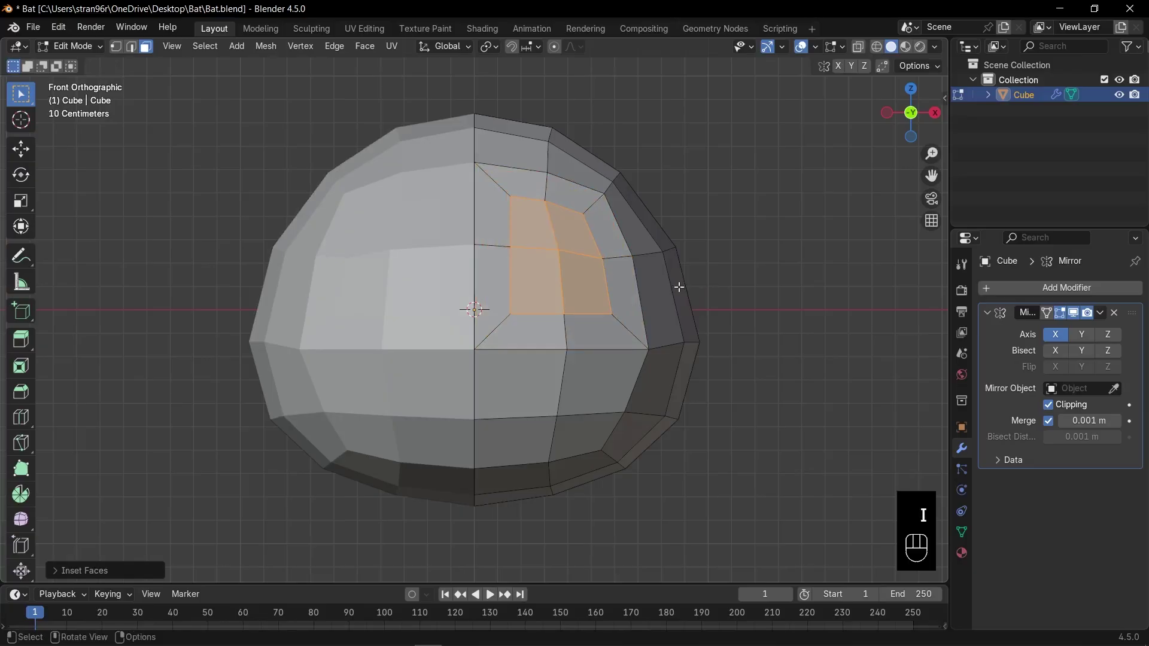
pyautogui.press('x')
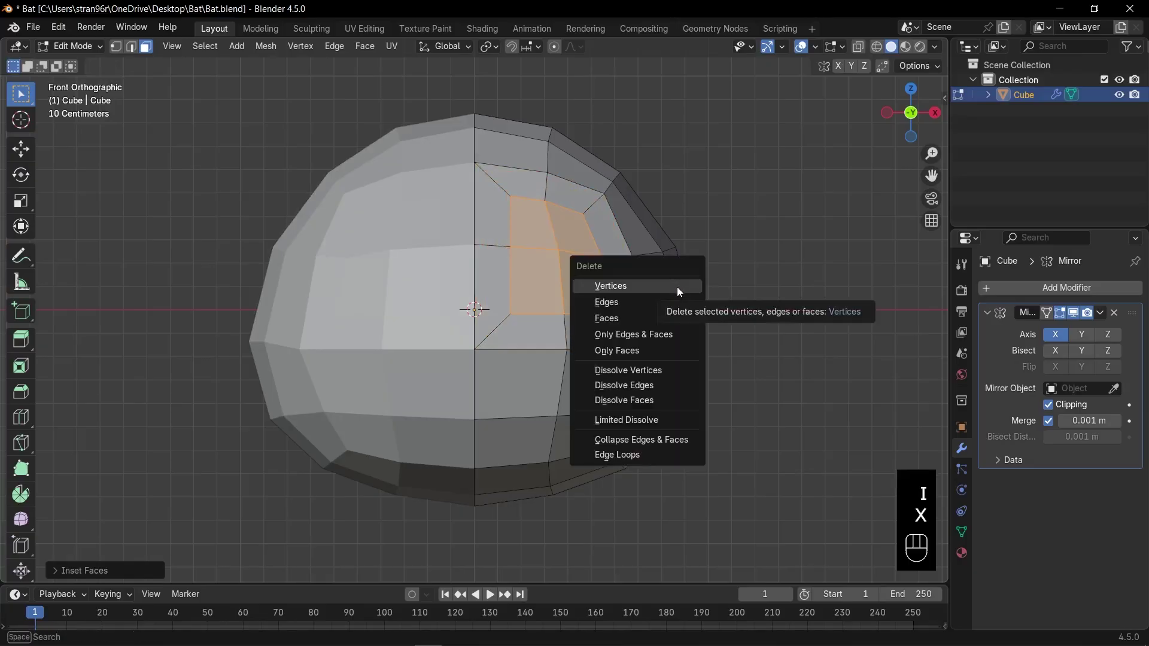
pyautogui.click(648, 317)
# Step: Select the edge loop around the eye hole and round it with the LoopTools Circle operation
pyautogui.press('3')
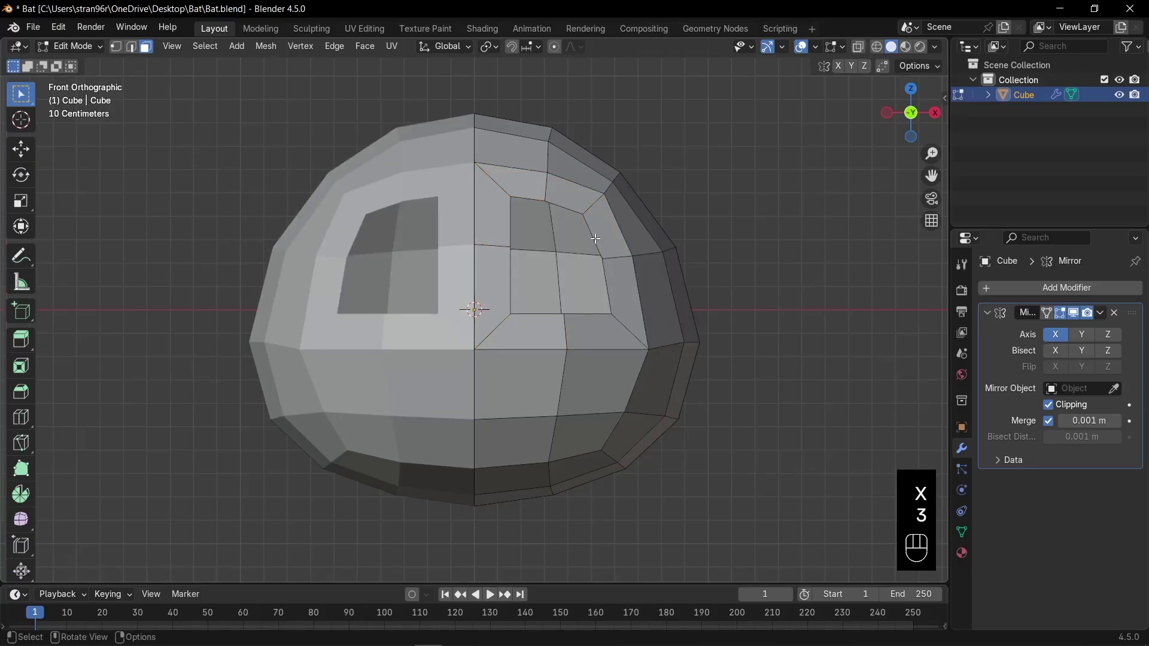
pyautogui.keyDown('alt'); pyautogui.click(596, 233); pyautogui.keyUp('alt')
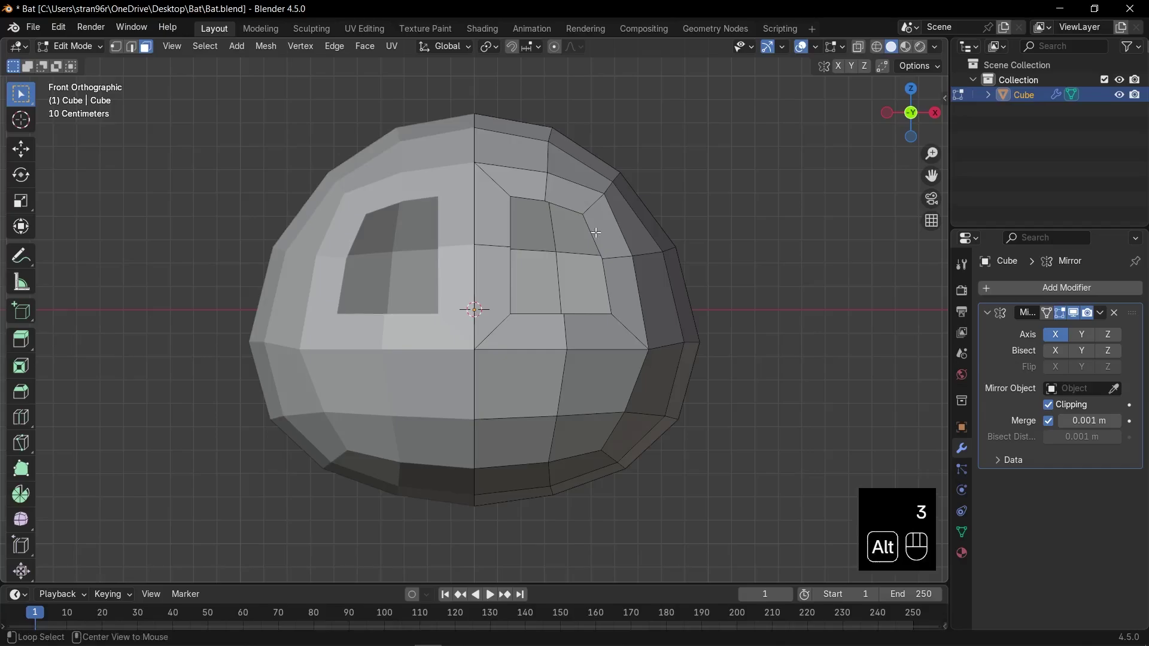
pyautogui.press('2')
pyautogui.keyDown('alt'); pyautogui.click(569, 208); pyautogui.keyUp('alt')
pyautogui.rightClick(569, 208)
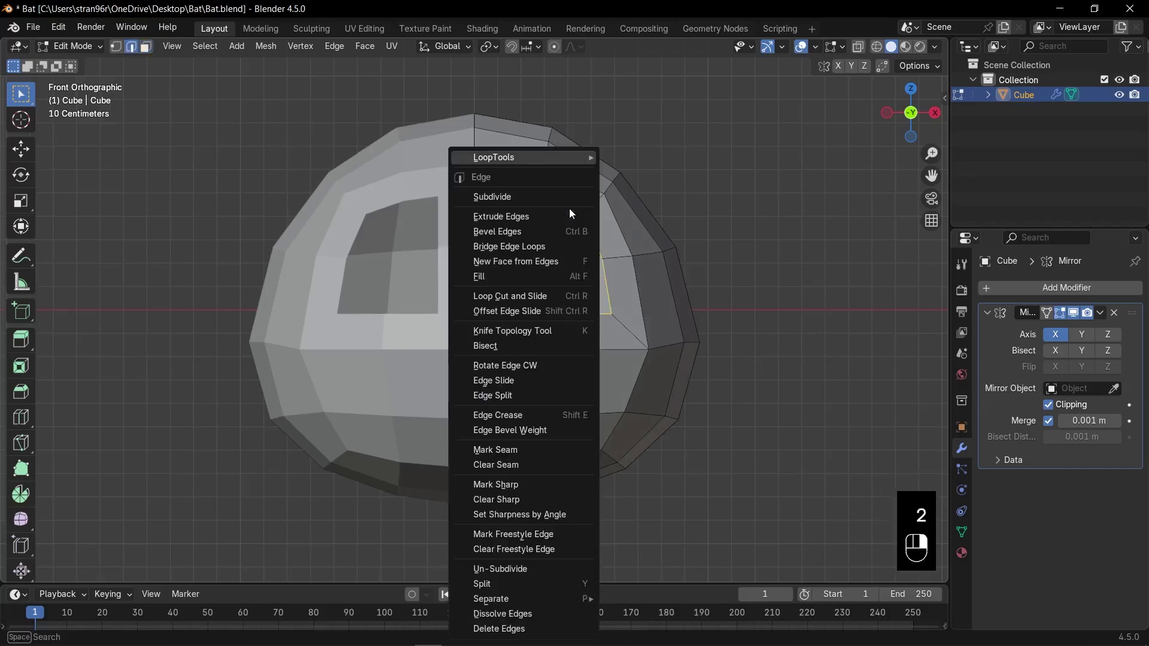
pyautogui.moveTo(559, 155)
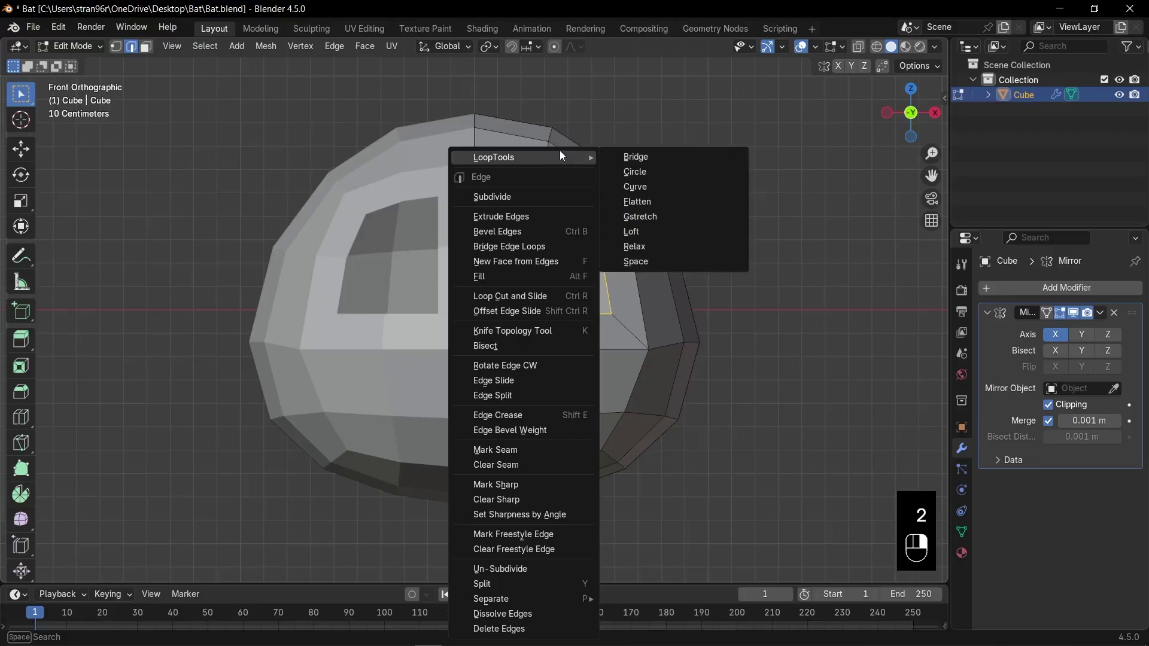
pyautogui.click(648, 176)
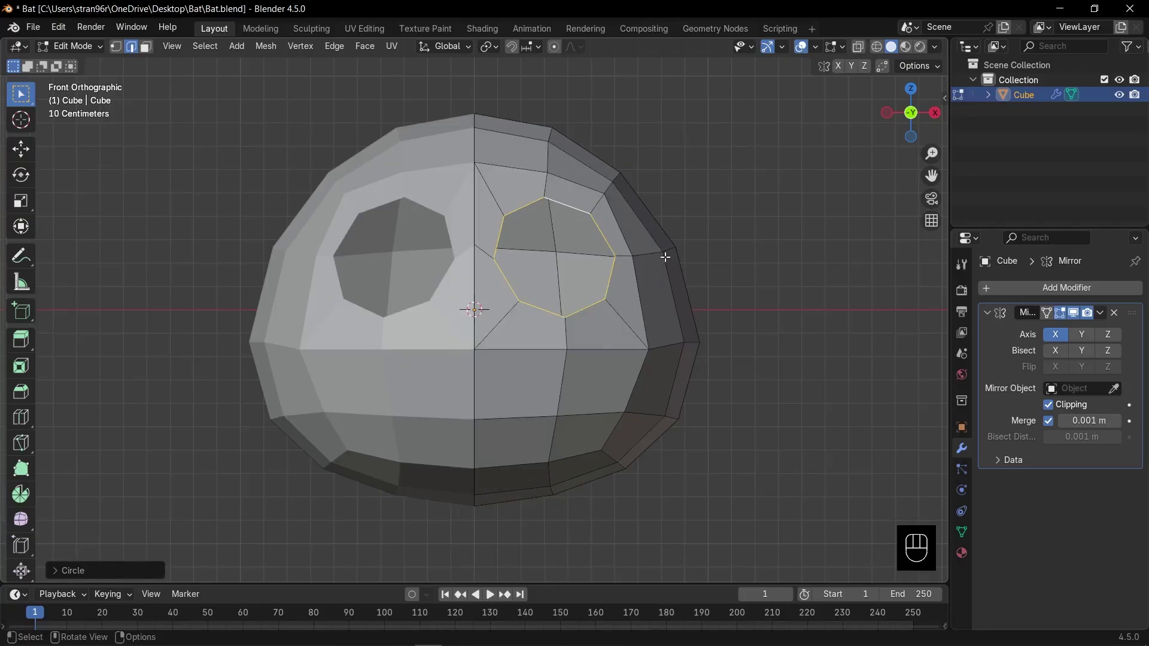
# Step: Narrow the round eye-hole loop along X to about 0.90, keeping the front view
pyautogui.press('s')
pyautogui.press('x')
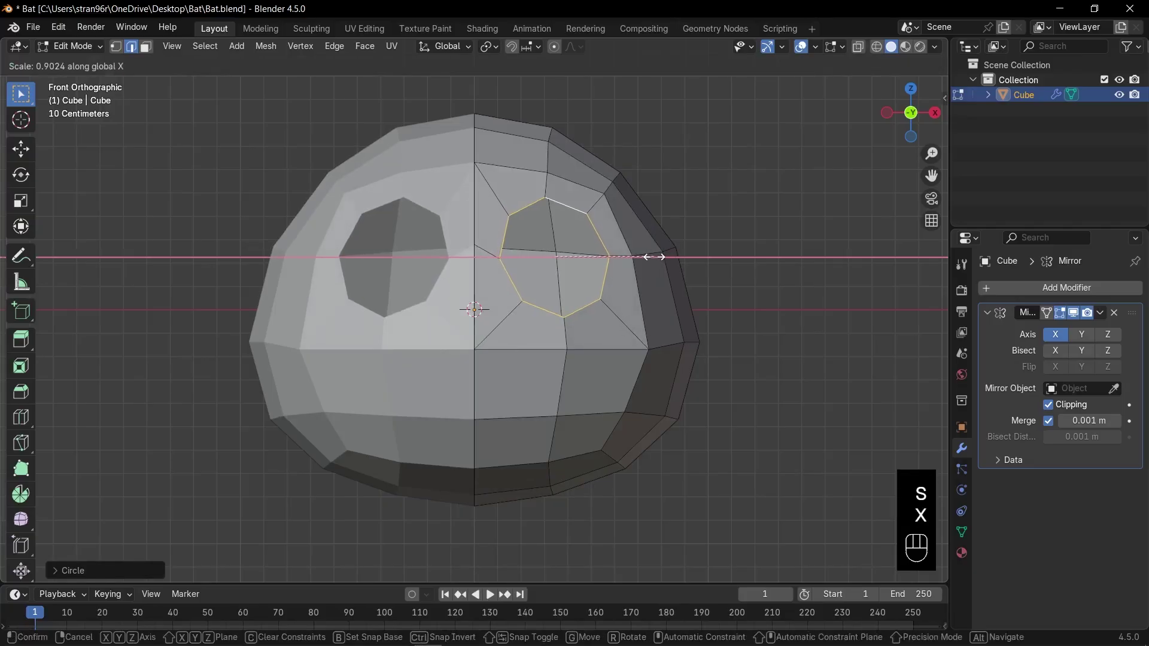
pyautogui.click(653, 257)
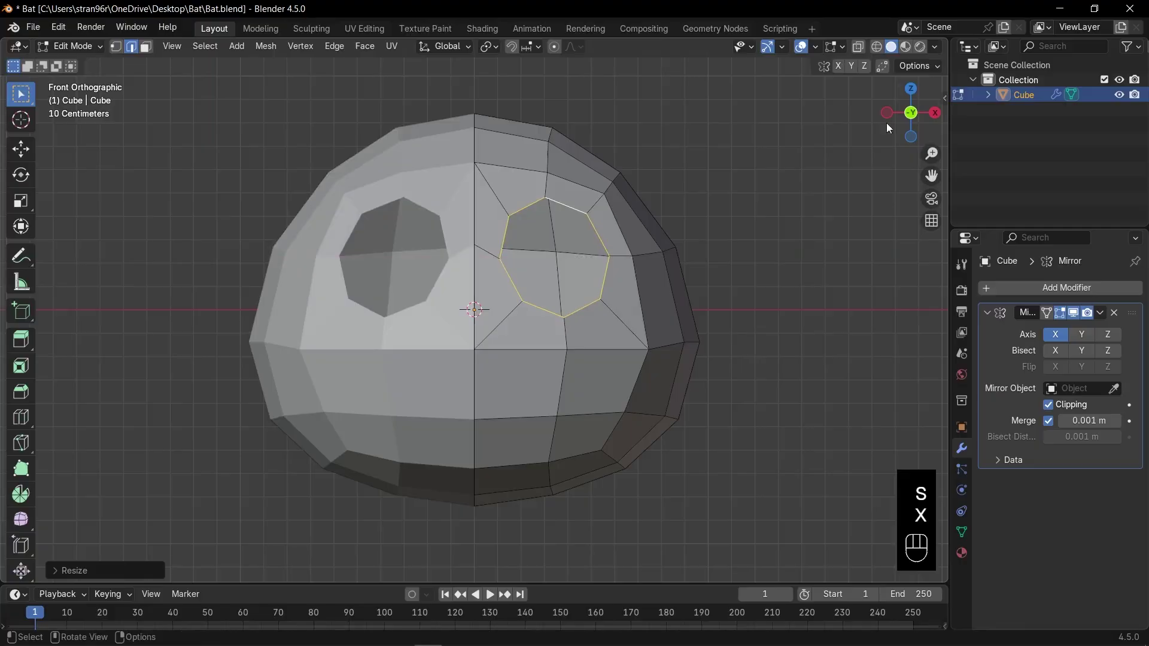
pyautogui.moveTo(922, 107); pyautogui.dragTo(895, 118)
pyautogui.press('KP_1')
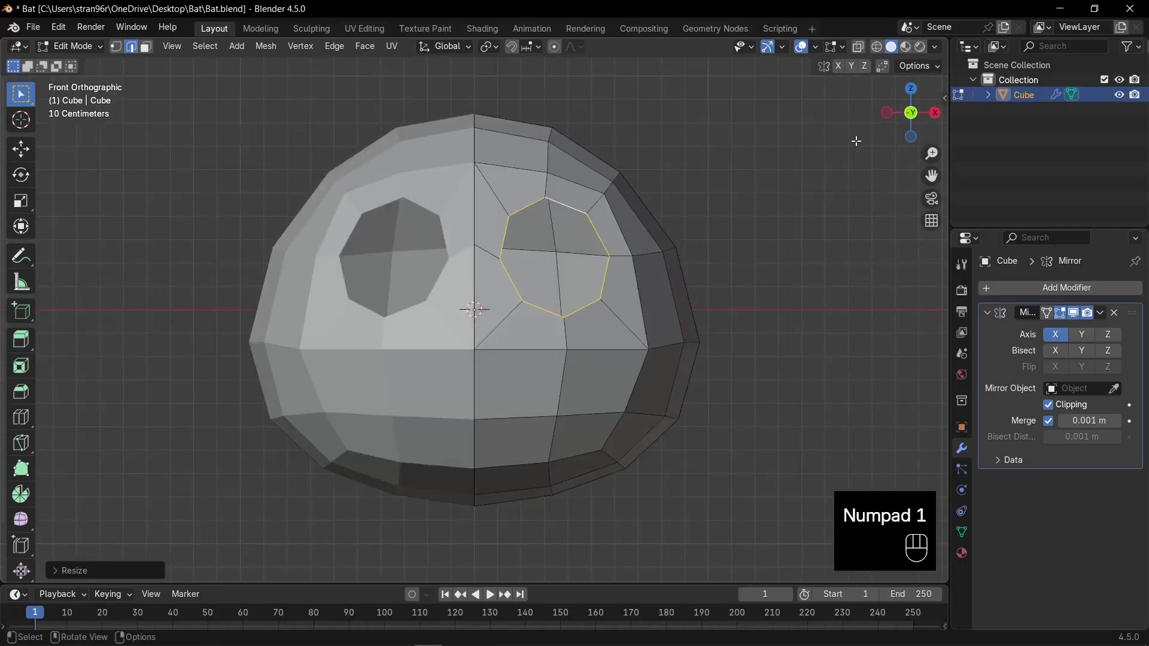
# Step: Scale up the eye-hole edge loop slightly to enlarge the eye opening
pyautogui.press('s')
pyautogui.click(748, 269)
# Step: Inset the four front mouth-area faces by about 0.067 m with Boundary off, so the inset stays open at the mirror seam
pyautogui.press('3')
pyautogui.moveTo(536, 400); pyautogui.dragTo(580, 428)
pyautogui.press('i')
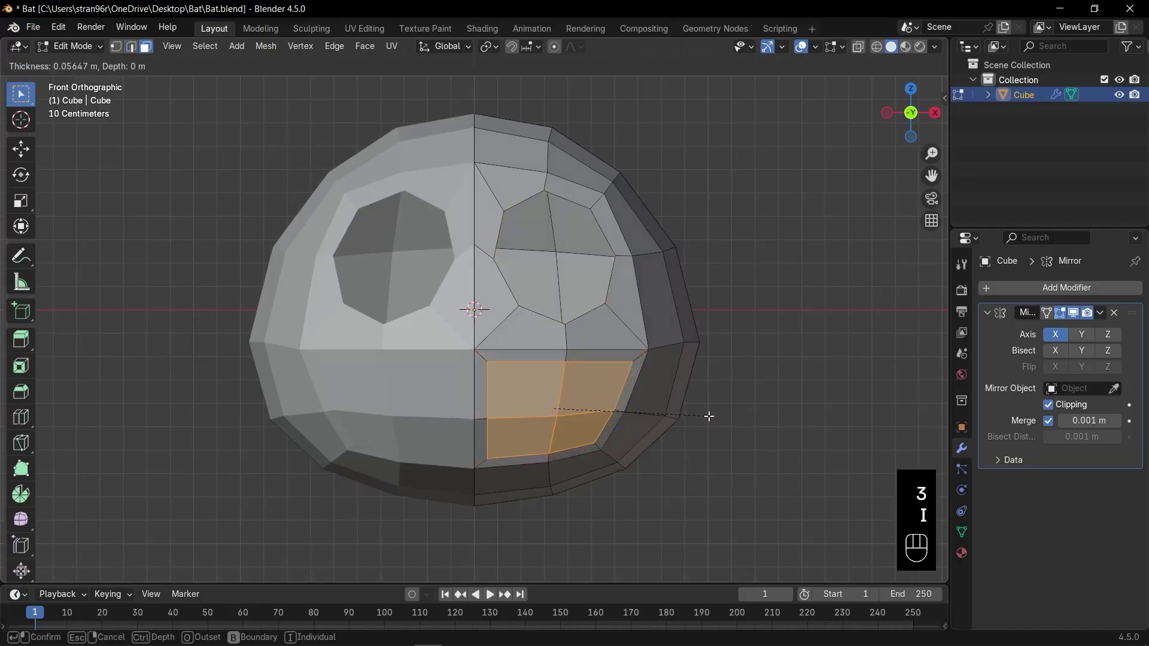
pyautogui.press('b')
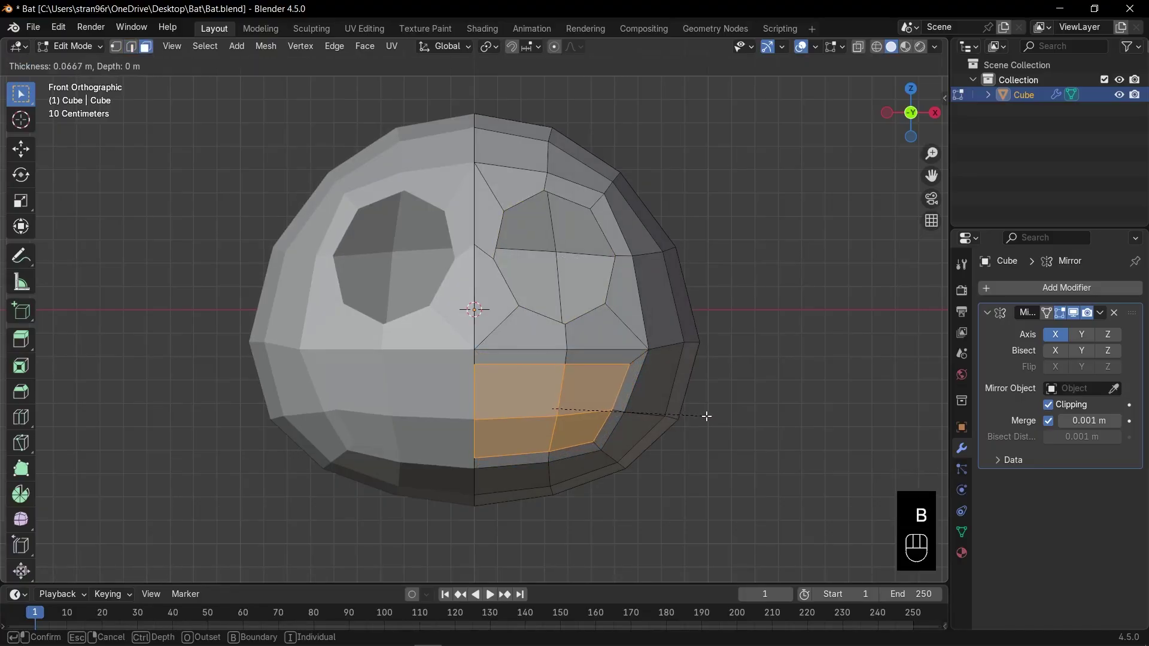
pyautogui.click(706, 416)
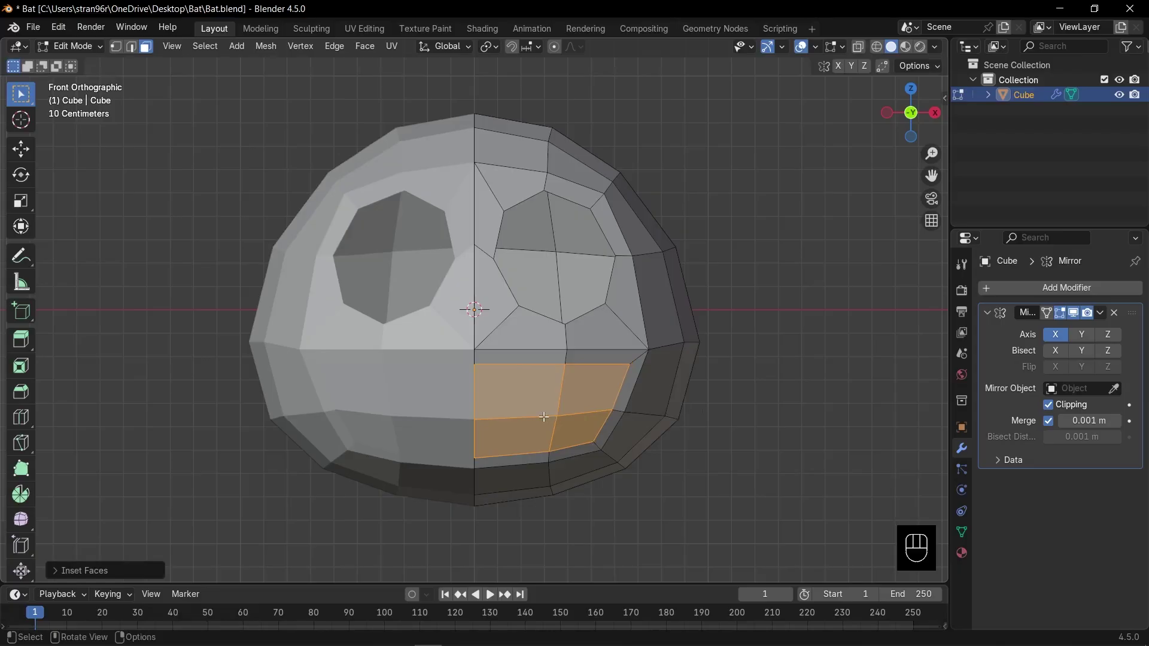
# Step: Lower the centre-line mouth and chin vertices about 0.05 m along Z with proportional editing and X-ray on
pyautogui.press('1')
pyautogui.hotkey('alt', 'z')
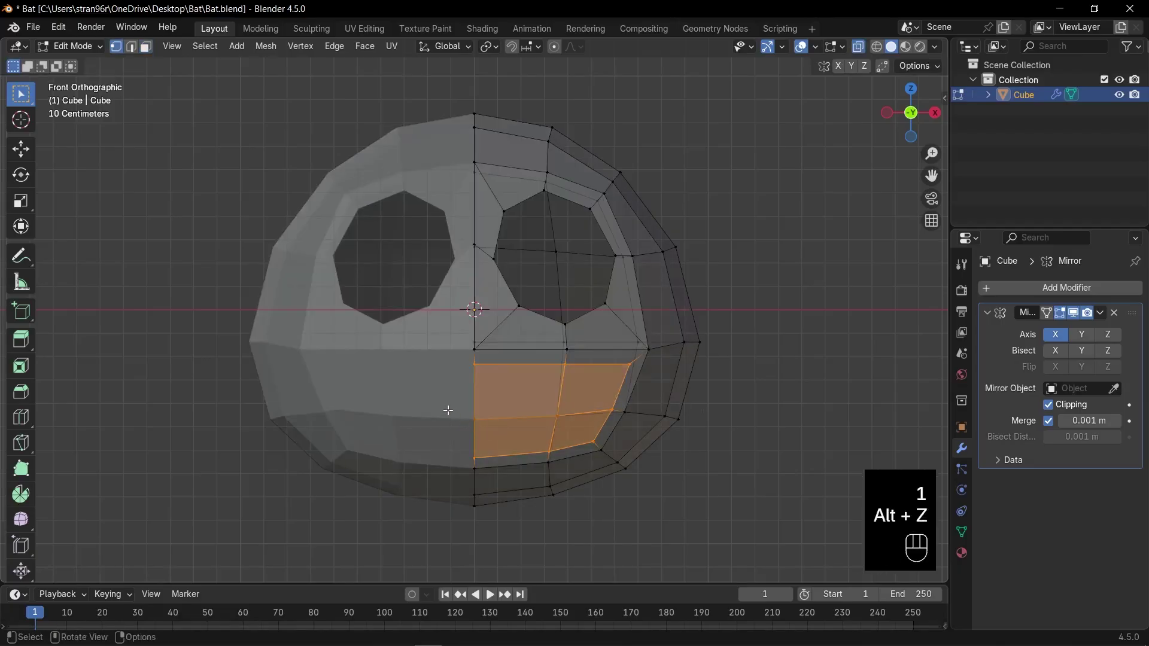
pyautogui.moveTo(447, 409); pyautogui.dragTo(493, 532)
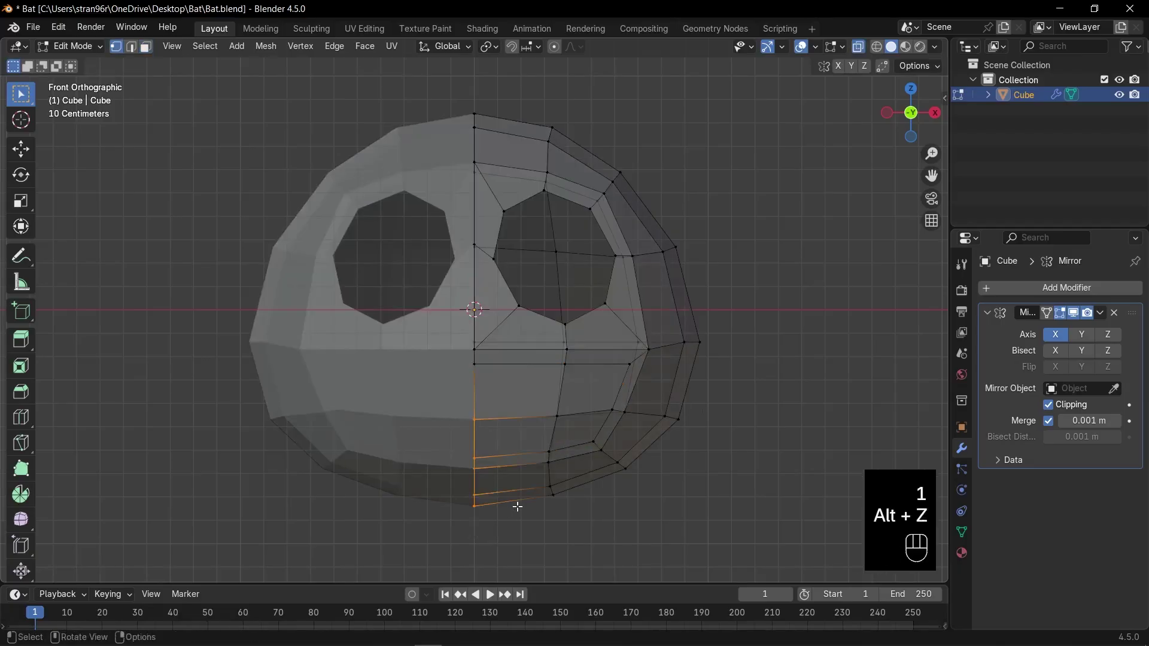
pyautogui.press('o')
pyautogui.press('g')
pyautogui.press('z')
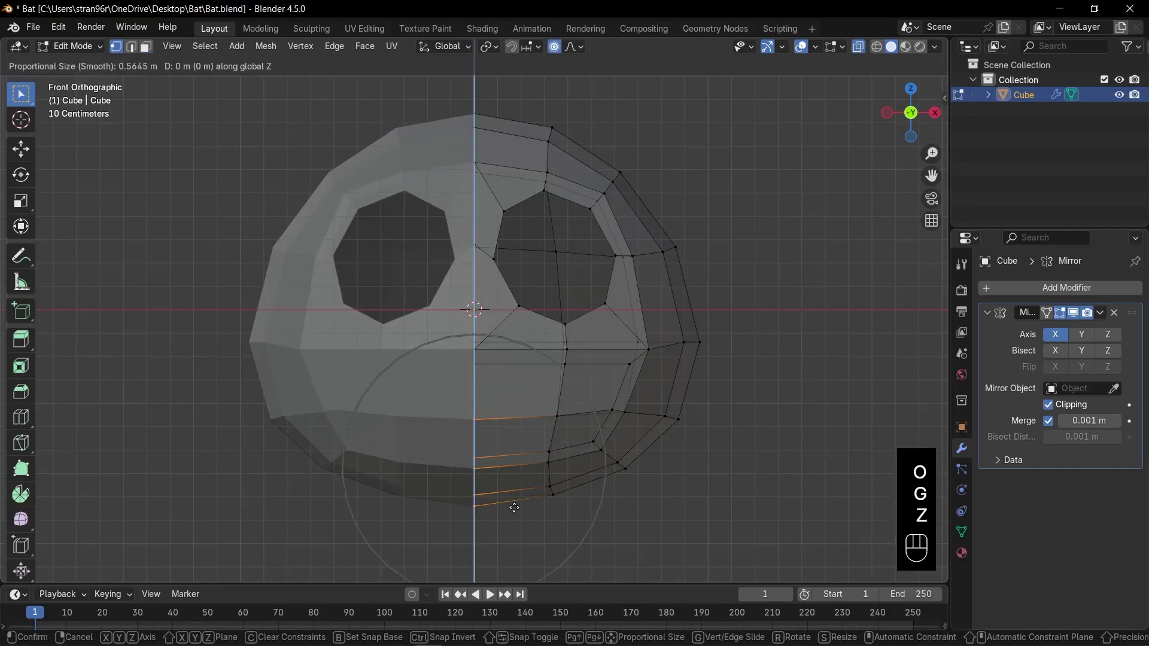
pyautogui.scroll(1, 514, 508)
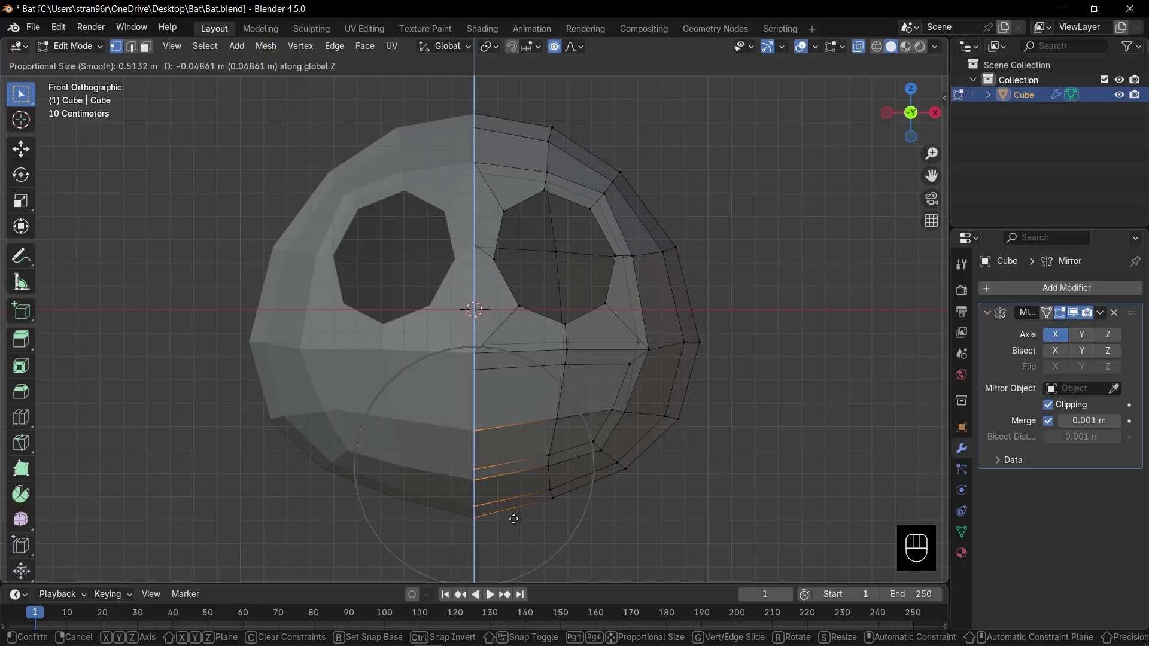
pyautogui.click(513, 519)
# Step: Move the lower mouth and jaw vertices beside the centre line, including the lower corner vertices, slightly outward and down
pyautogui.moveTo(534, 398); pyautogui.dragTo(611, 526)
pyautogui.keyDown('shift'); pyautogui.click(615, 454); pyautogui.keyUp('shift')
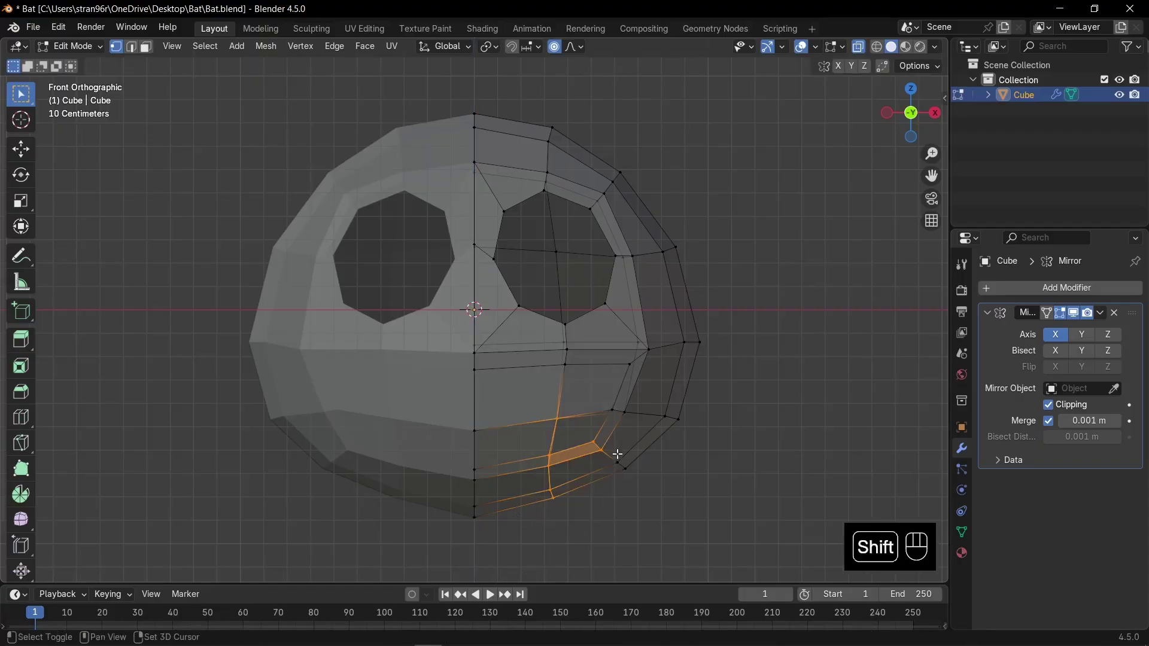
pyautogui.press('g')
pyautogui.click(660, 508)
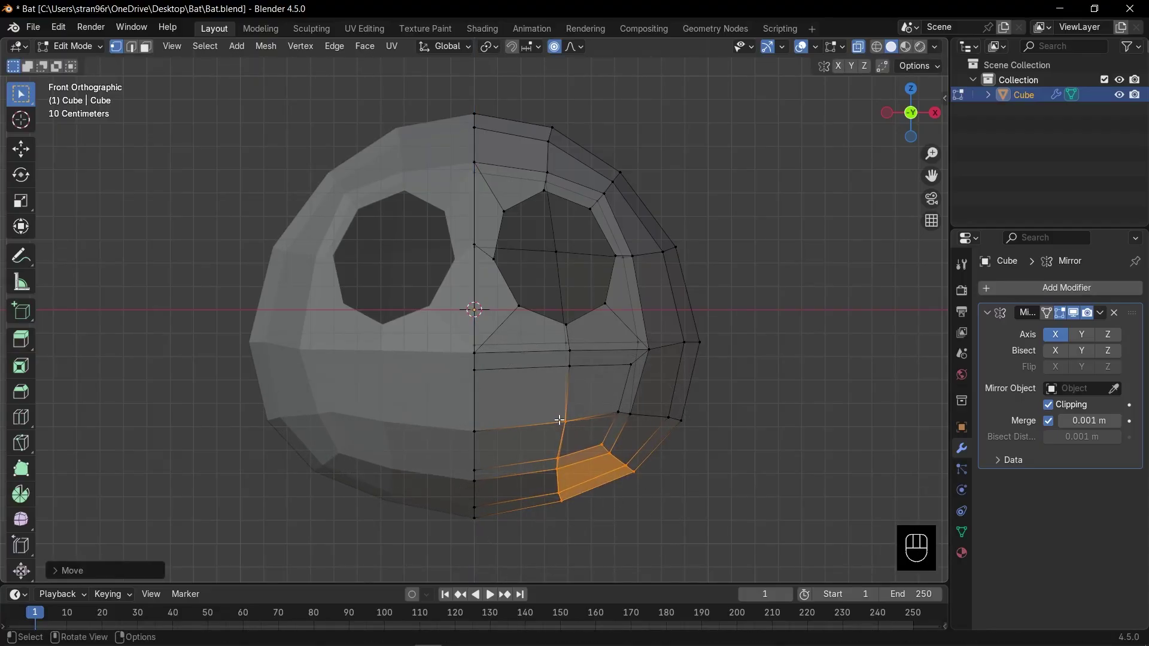
# Step: Raise the upper mouth line slightly along Z to level it, and return to Object Mode with X-ray off
pyautogui.press('g')
pyautogui.press('z')
pyautogui.click(530, 401)
pyautogui.press('Tab')
pyautogui.hotkey('alt', 'z')
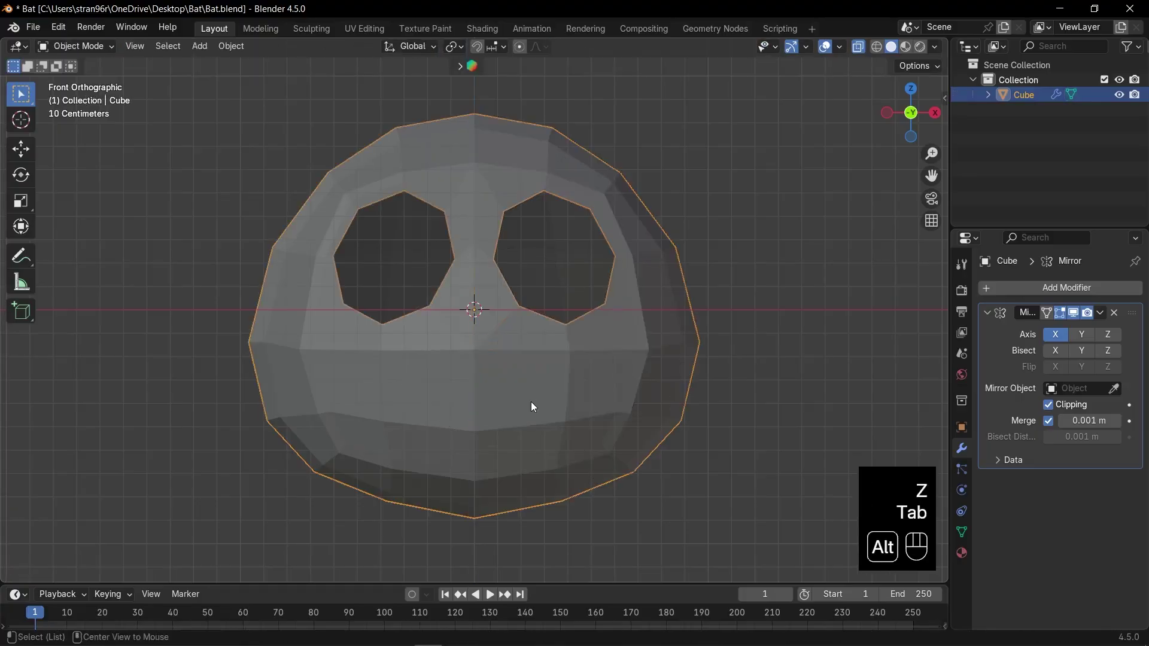
# Step: Delete the inset mouth faces to open the mouth hole
pyautogui.press('Tab')
pyautogui.press('3')
pyautogui.keyDown('shift'); pyautogui.click(575, 434); pyautogui.keyUp('shift')
pyautogui.press('x')
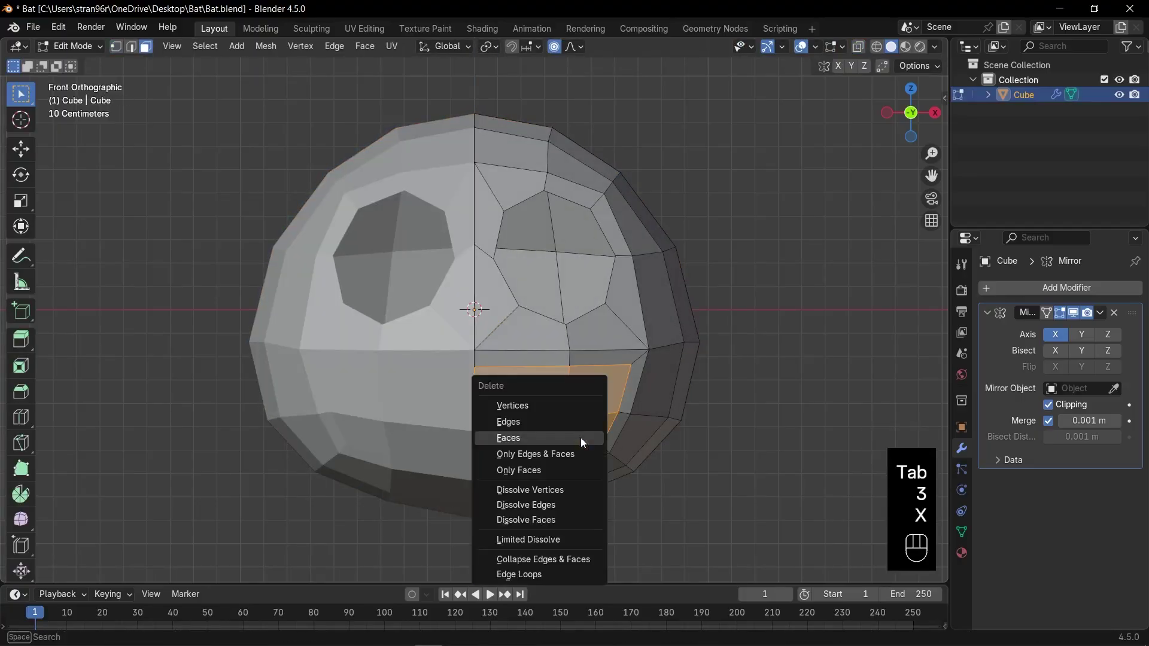
pyautogui.click(580, 438)
# Step: Shrink the mouth opening's edge loop slightly without proportional editing, and narrow it further along X
pyautogui.scroll(2, 669, 388)
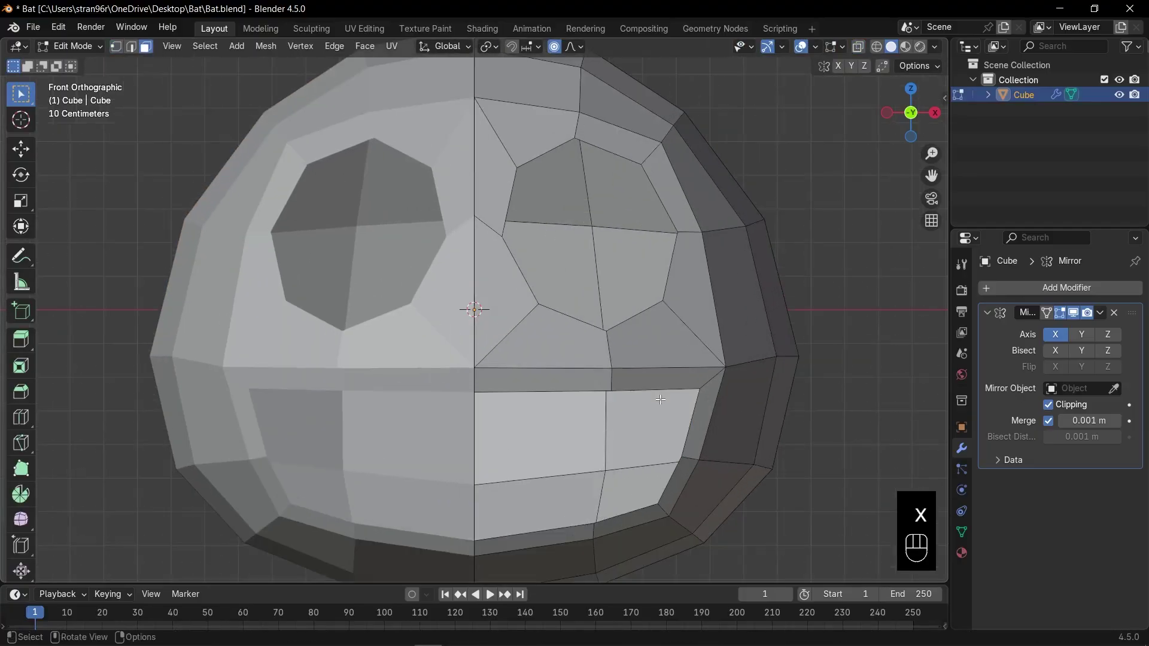
pyautogui.press('2')
pyautogui.keyDown('alt'); pyautogui.click(646, 389); pyautogui.keyUp('alt')
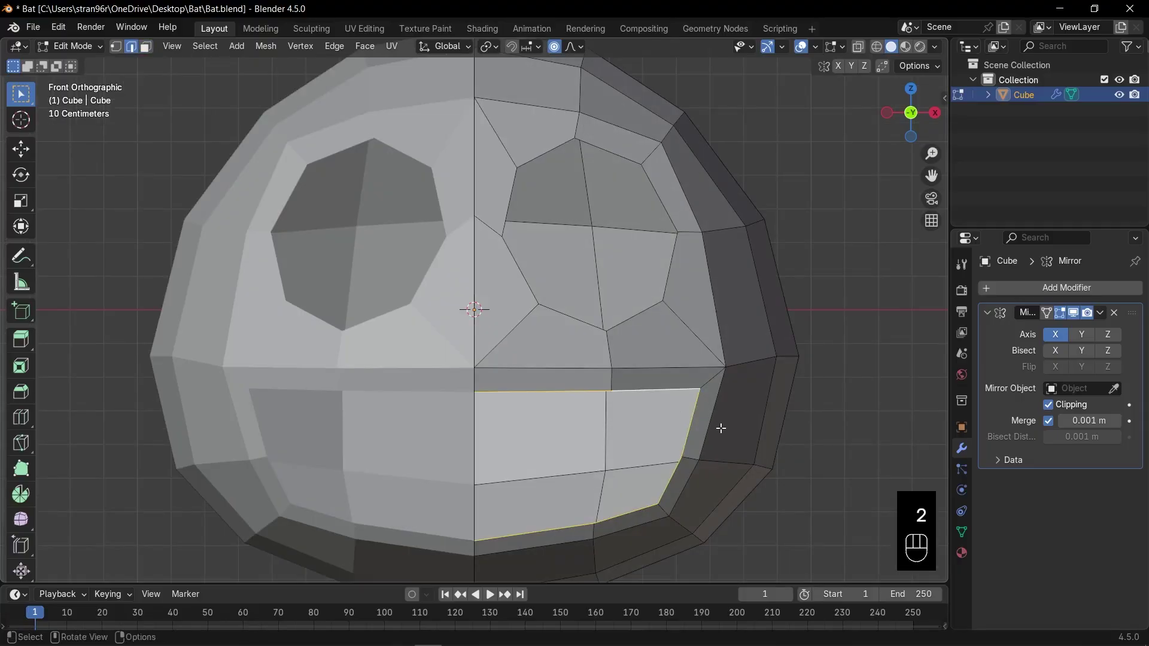
pyautogui.press('o')
pyautogui.press('s')
pyautogui.press('s')
pyautogui.press('x')
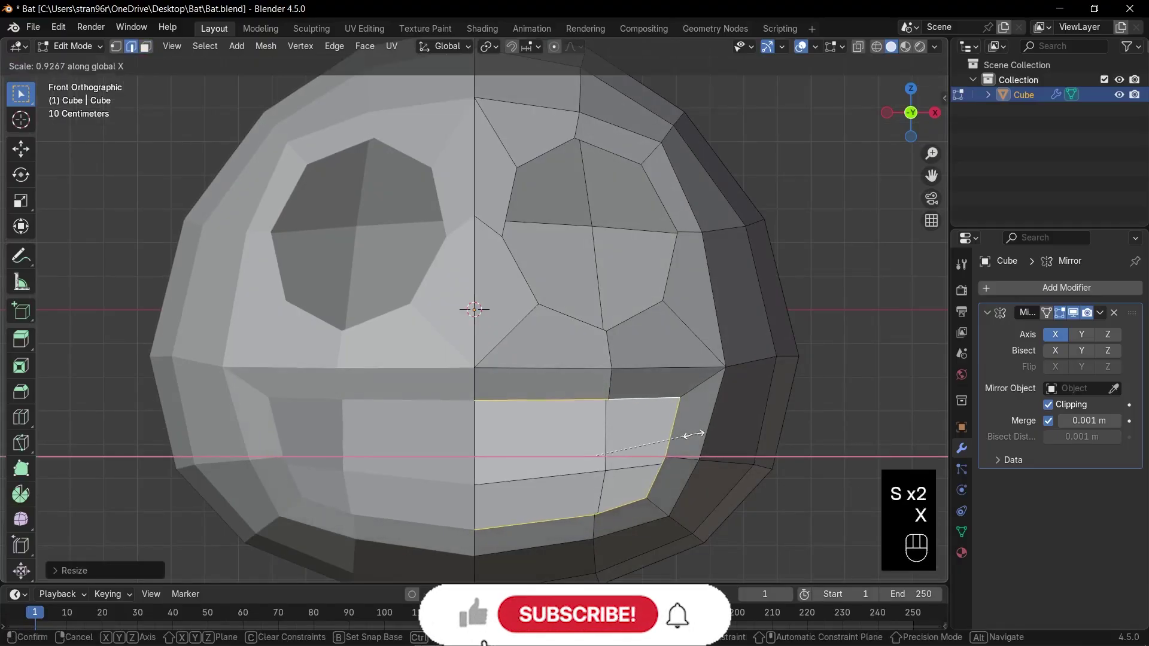
pyautogui.click(684, 441)
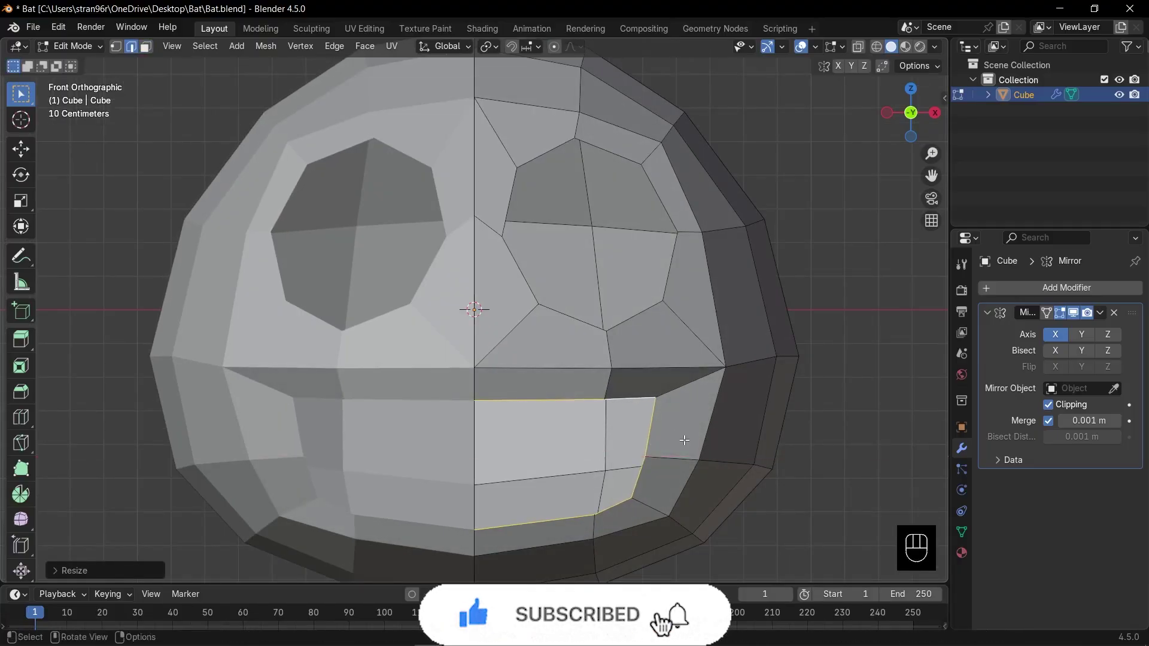
# Step: Return to Object Mode, collapse the Mirror modifier's settings and add a Solidify modifier to the head
pyautogui.scroll(-3, 684, 440)
pyautogui.moveTo(684, 441); pyautogui.dragTo(778, 239, button='middle')
pyautogui.press('KP_1')
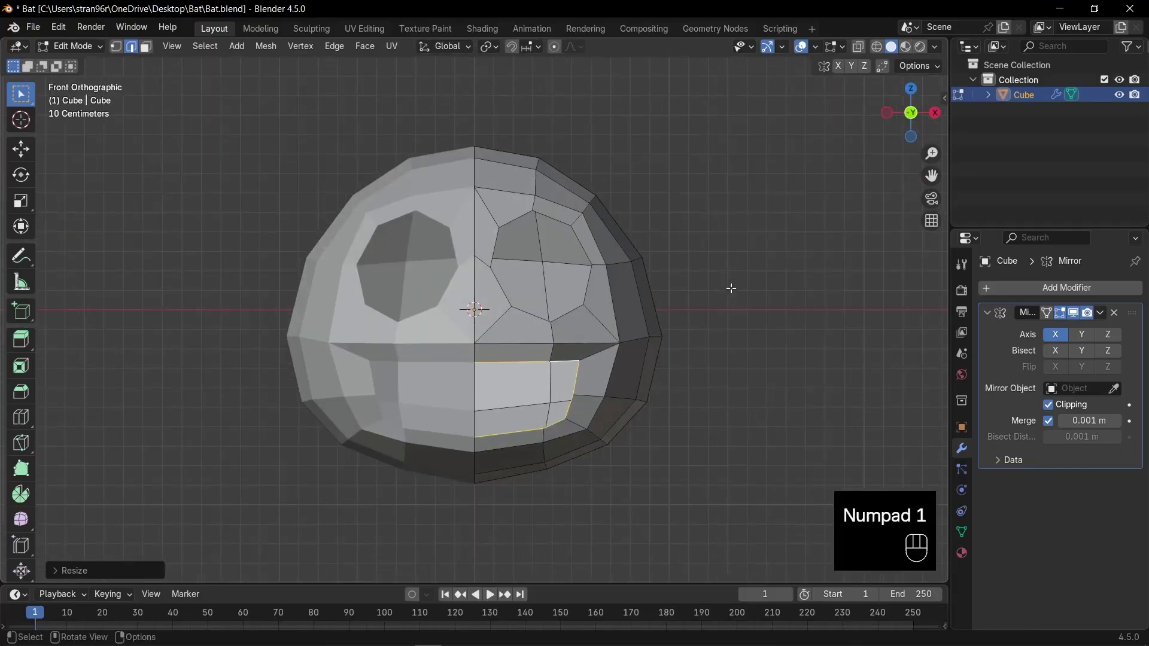
pyautogui.press('Tab')
pyautogui.hotkey('alt', 'z')
pyautogui.hotkey('alt', 'z')
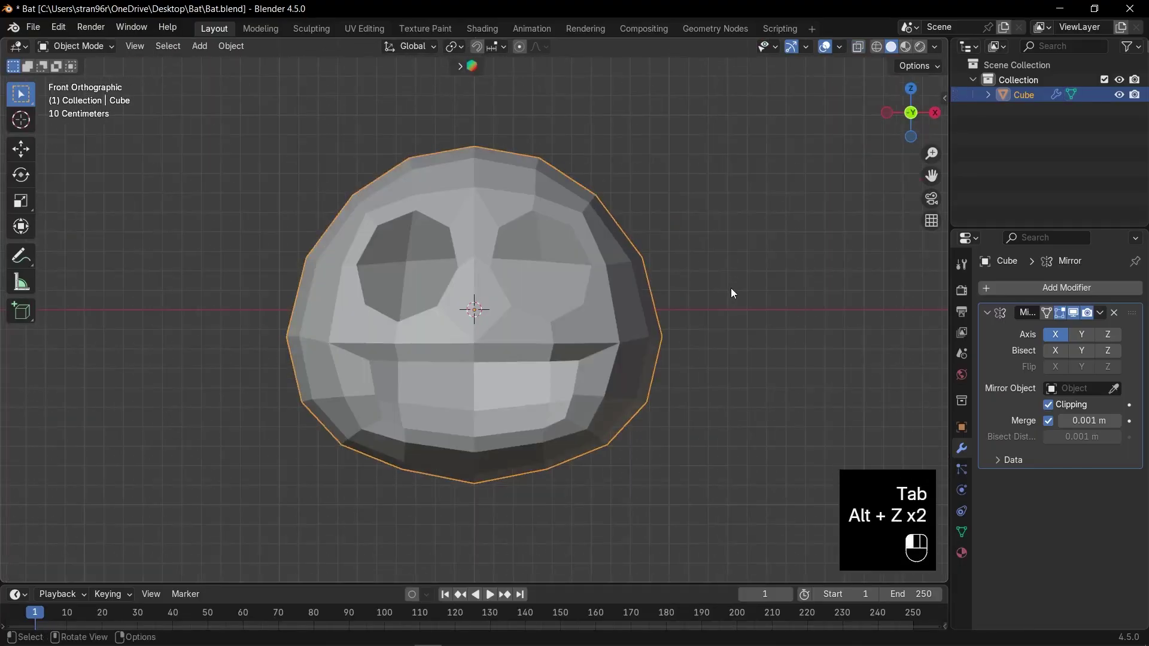
pyautogui.click(720, 289)
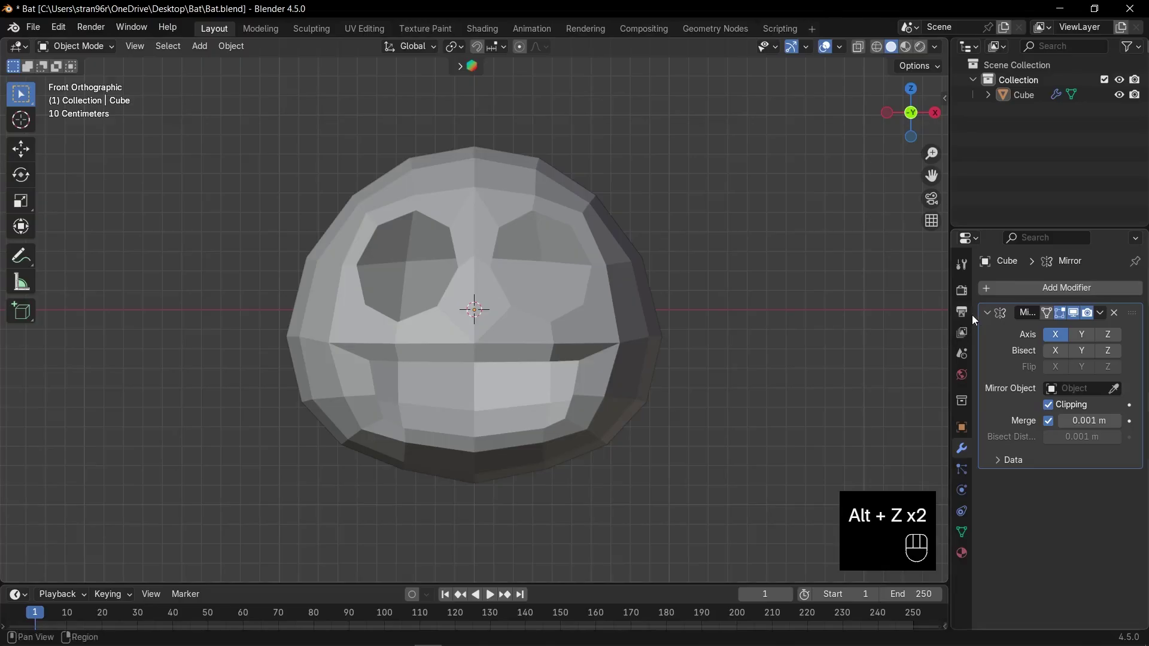
pyautogui.click(986, 313)
pyautogui.click(612, 320)
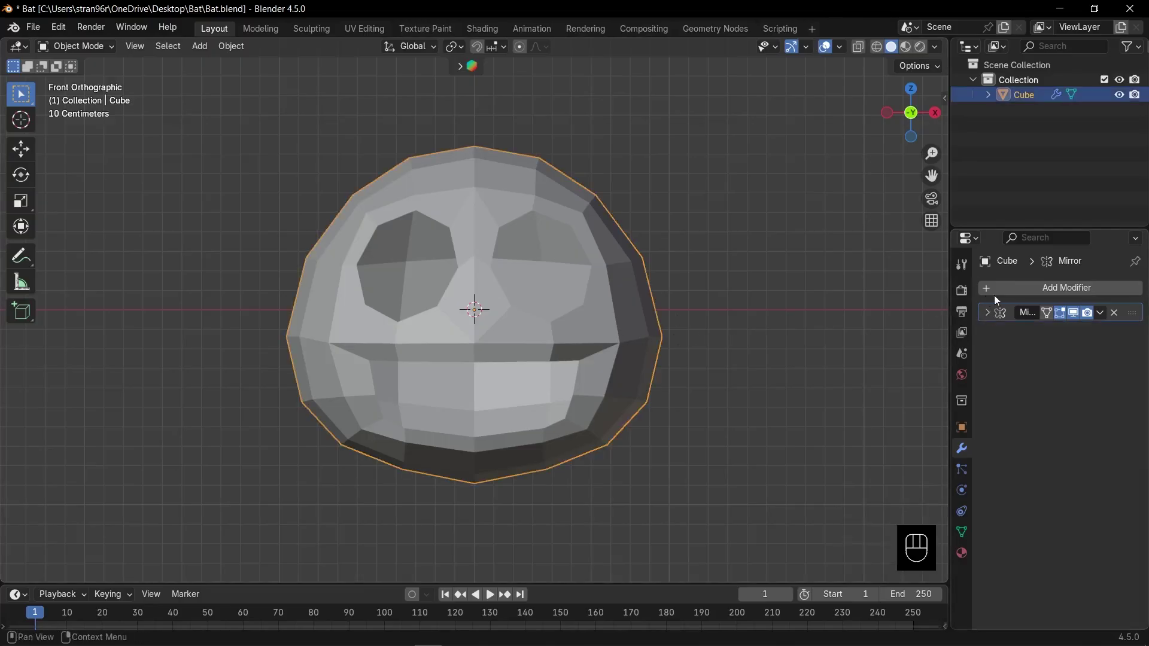
pyautogui.click(1022, 288)
pyautogui.write('soli')
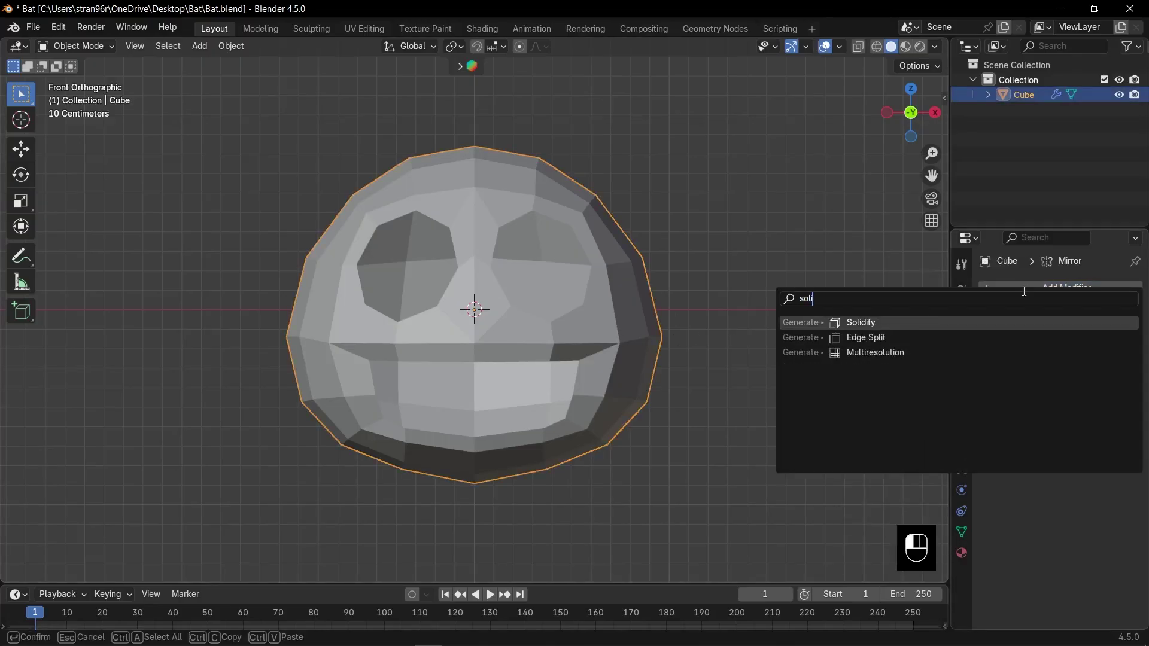
pyautogui.press('Return')
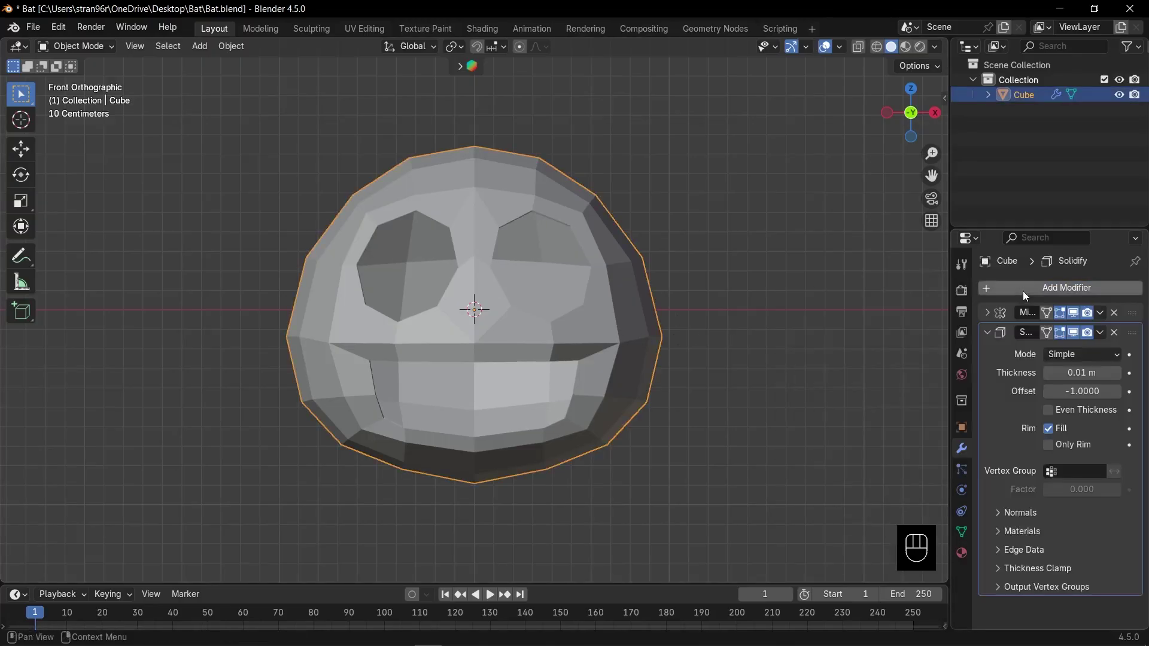
# Step: Set the Solidify thickness to 0.1 m and check the shell around the eye and mouth openings
pyautogui.click(1080, 372)
pyautogui.write('0.1')
pyautogui.press('Return')
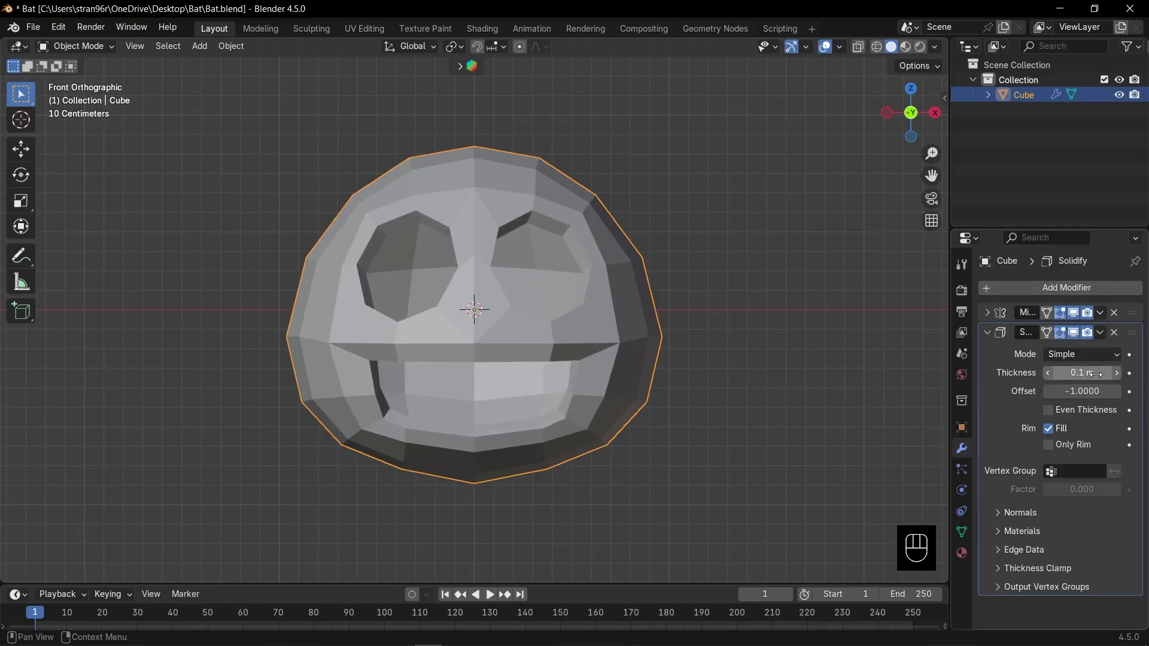
pyautogui.moveTo(910, 112); pyautogui.dragTo(829, 149)
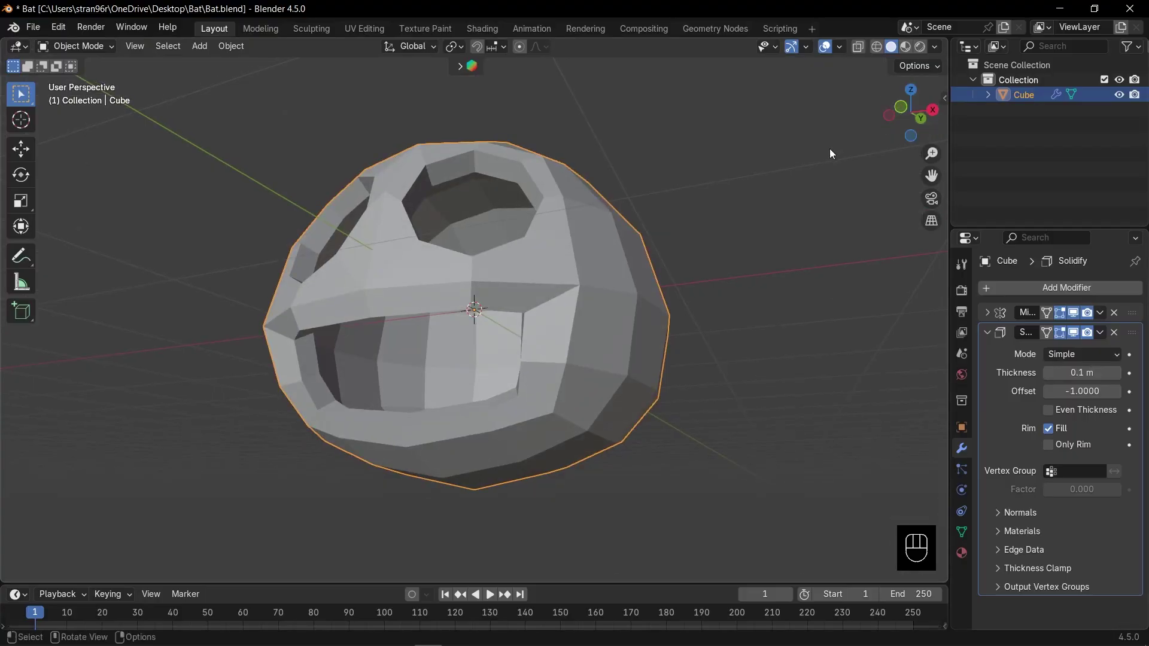
pyautogui.press('KP_1')
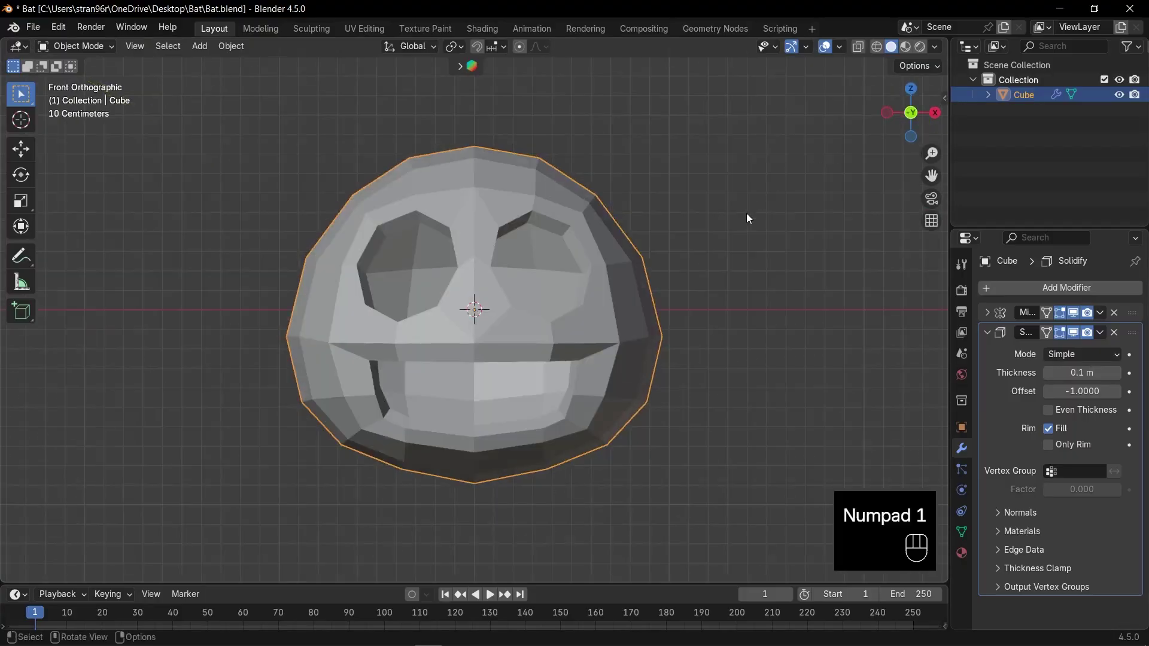
# Step: Add a level 2 Subdivision modifier to the head and shade it smooth
pyautogui.scroll(2, 695, 299)
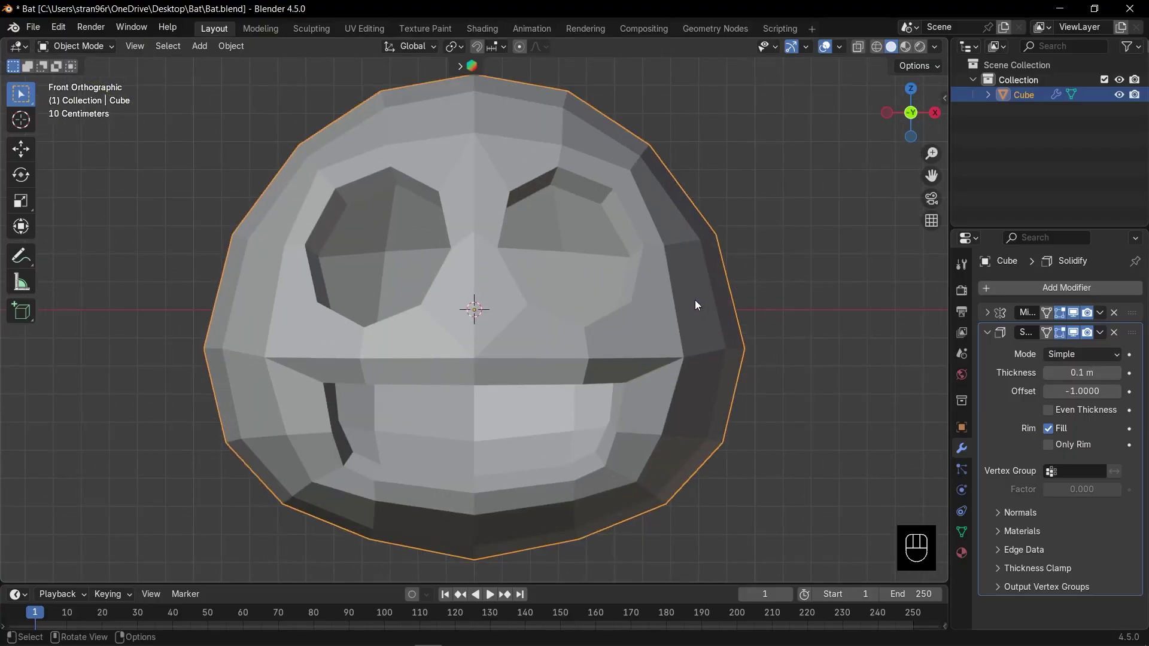
pyautogui.press('ctrl')
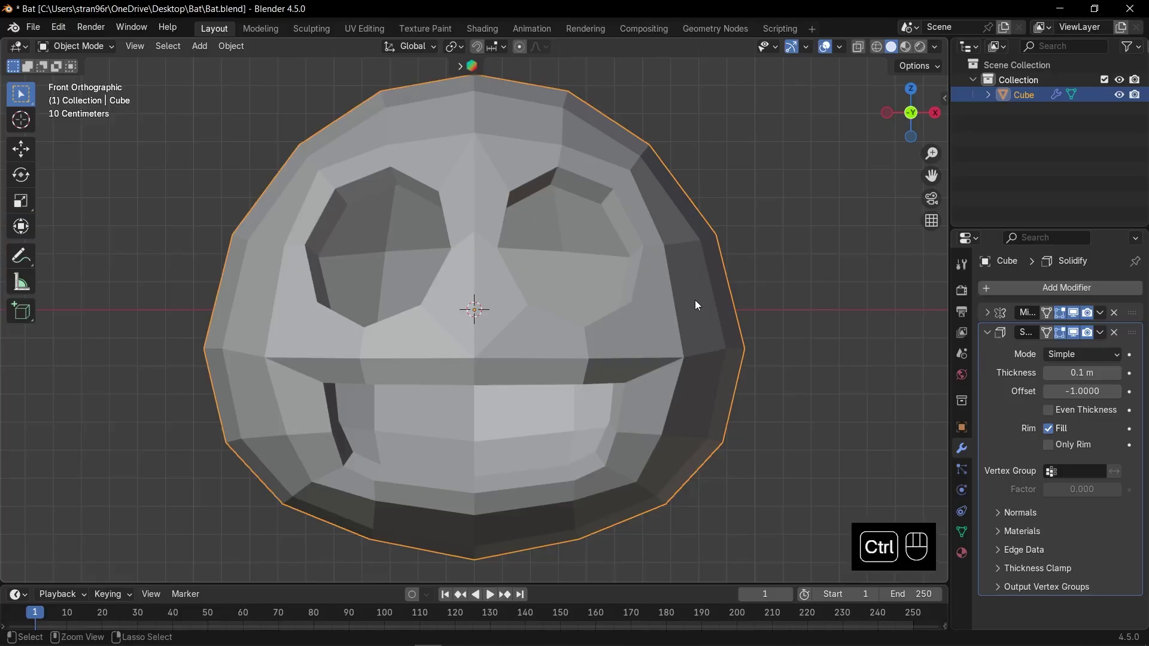
pyautogui.hotkey('ctrl', '2')
pyautogui.click(984, 332)
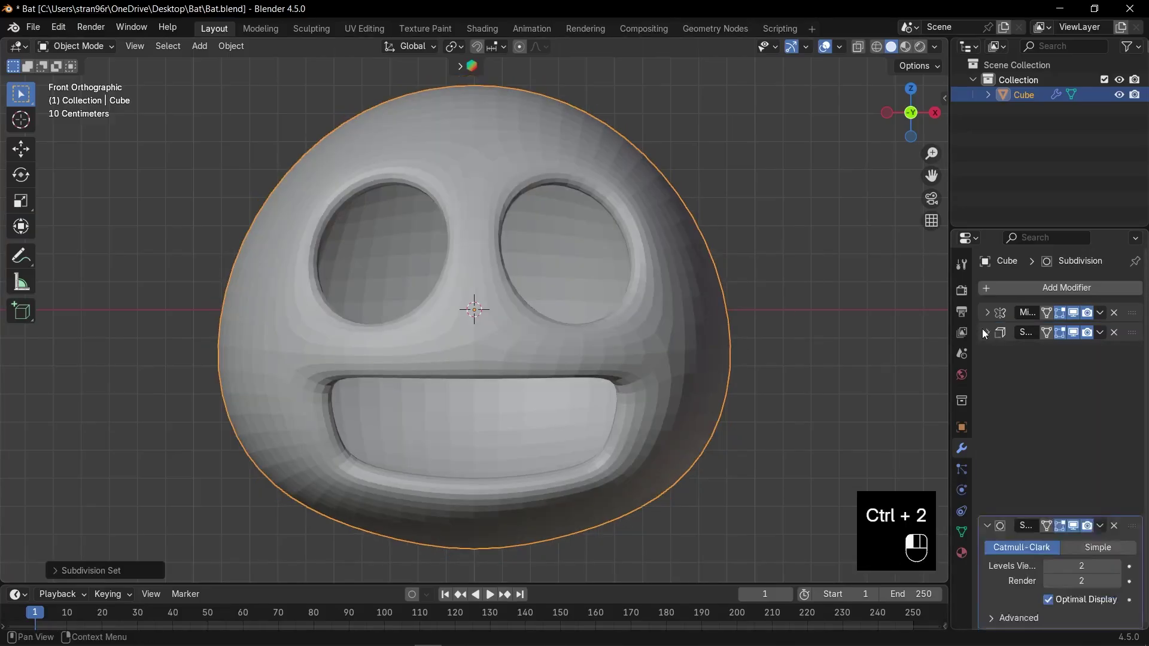
pyautogui.click(984, 351)
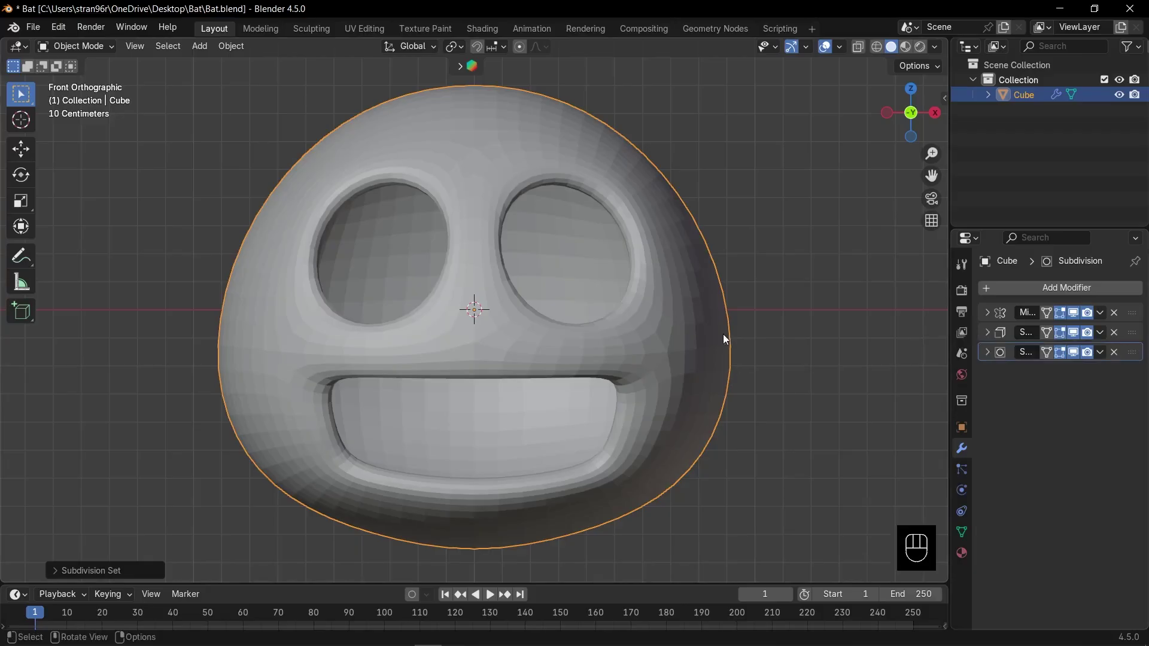
pyautogui.rightClick(697, 310)
pyautogui.click(697, 312)
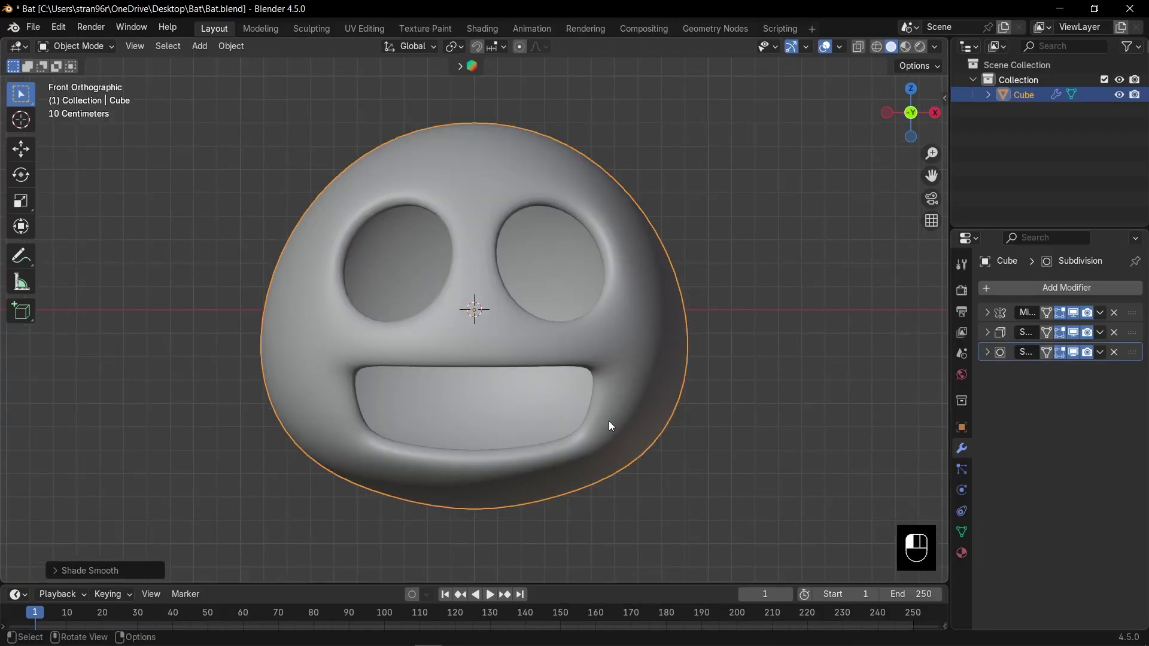
# Step: Lower the bottom centre vertices of the mouth rim about 0.03 m along Z, using X-ray and a small proportional editing radius
pyautogui.press('Tab')
pyautogui.press('1')
pyautogui.keyDown('alt'); pyautogui.click(499, 455); pyautogui.keyUp('alt')
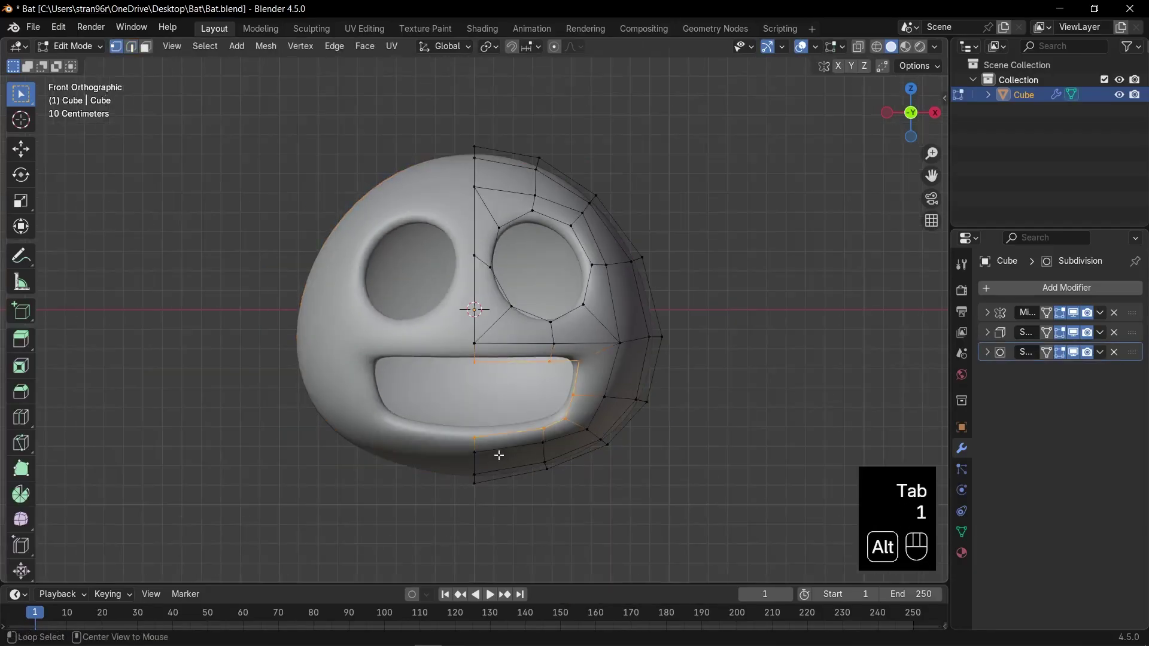
pyautogui.hotkey('alt', 'z')
pyautogui.scroll(1, 468, 425)
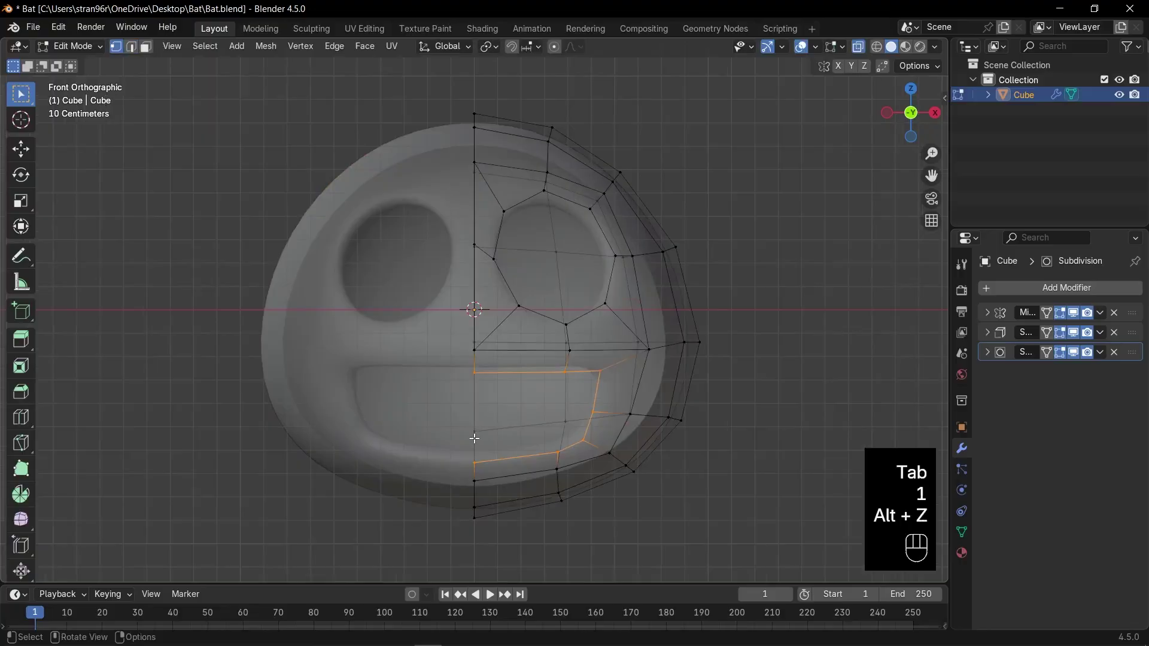
pyautogui.click(476, 479)
pyautogui.press('o')
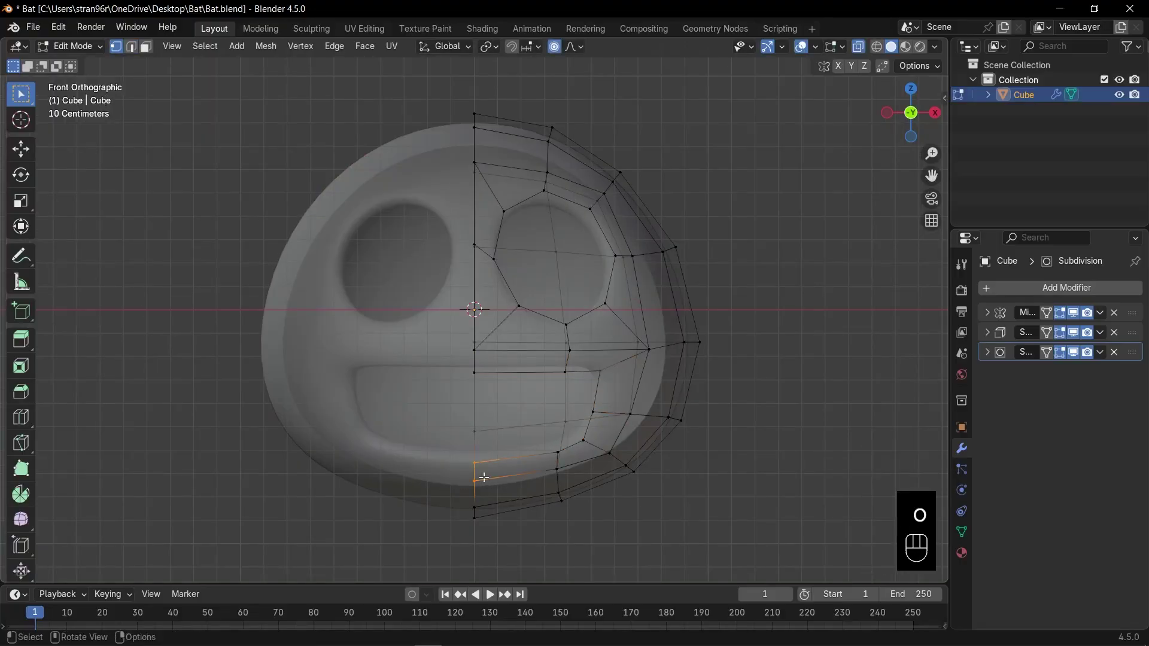
pyautogui.press('g')
pyautogui.press('z')
pyautogui.scroll(3, 483, 479)
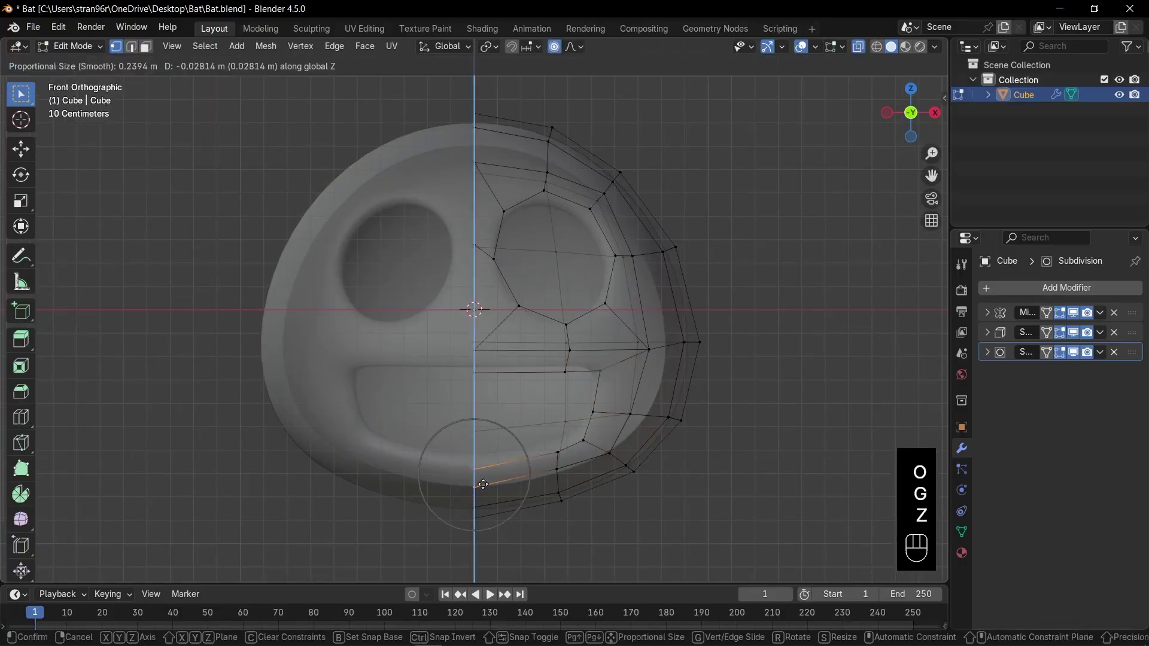
pyautogui.click(484, 484)
# Step: Move the lower mouth-rim vertices beside the centre inward and slightly down to round the lower lip
pyautogui.click(556, 467)
pyautogui.press('g')
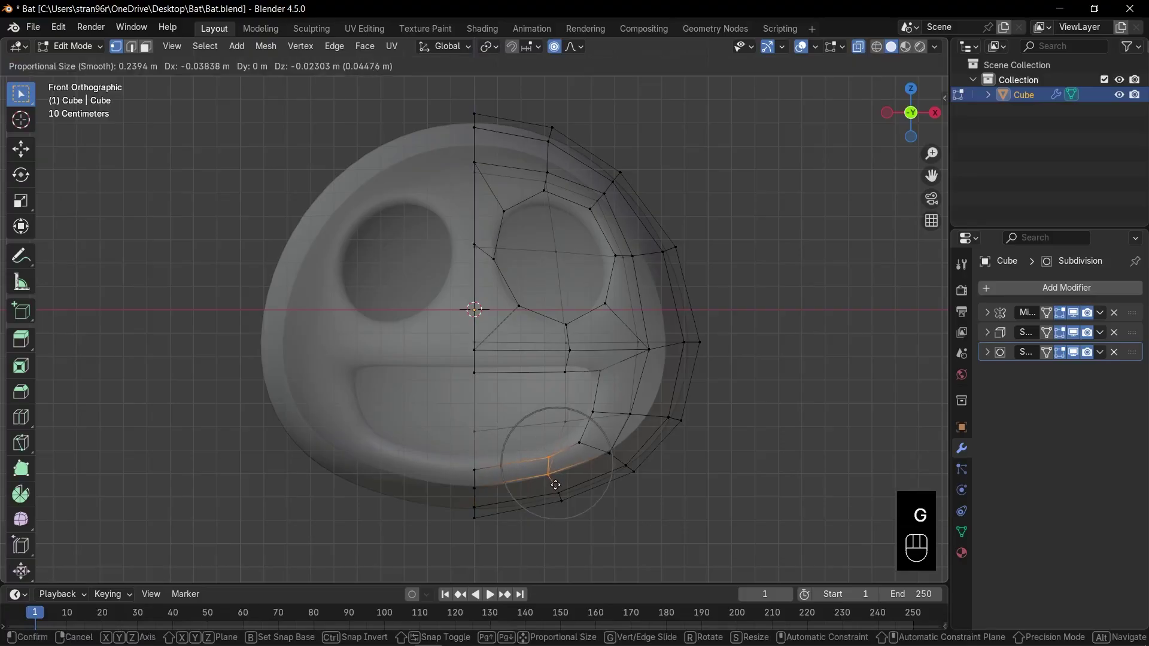
pyautogui.click(546, 485)
pyautogui.hotkey('alt', 'z')
pyautogui.hotkey('alt', 'z')
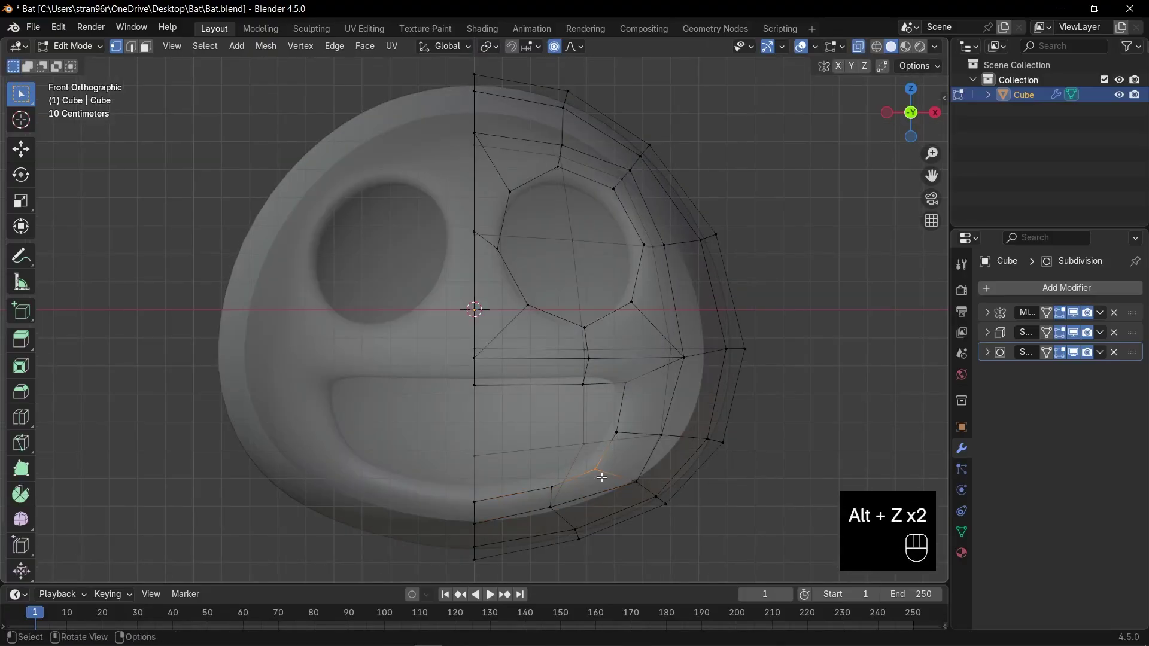
# Step: Move the lower corner vertex of the mouth rim slightly inward and adjust the upper mouth corner vertex
pyautogui.hotkey('alt', 'z')
pyautogui.press('g')
pyautogui.click(598, 446)
pyautogui.click(615, 374)
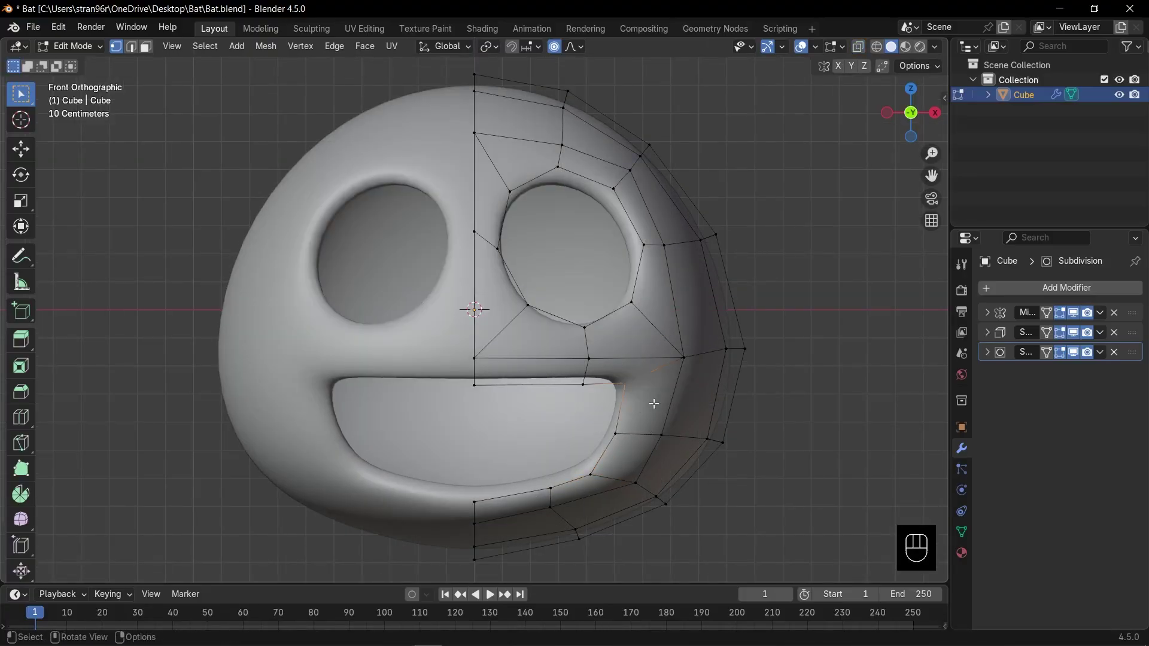
pyautogui.press('g')
pyautogui.click(649, 395)
# Step: Move the two side mouth-rim vertices about 0.026 m inward and 0.028 m up, and shift the neighbouring lower-lip vertices toward the centre
pyautogui.keyDown('shift'); pyautogui.click(618, 434); pyautogui.keyUp('shift')
pyautogui.keyDown('shift'); pyautogui.click(601, 472); pyautogui.keyUp('shift')
pyautogui.press('g')
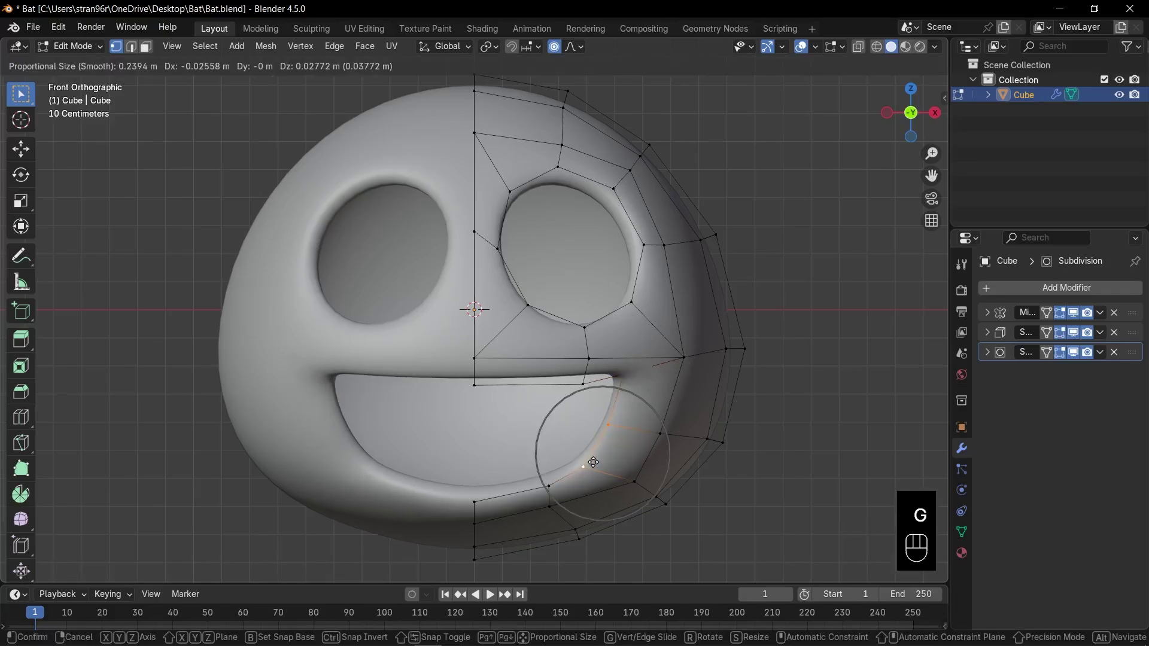
pyautogui.click(574, 496)
pyautogui.press('g')
pyautogui.click(554, 524)
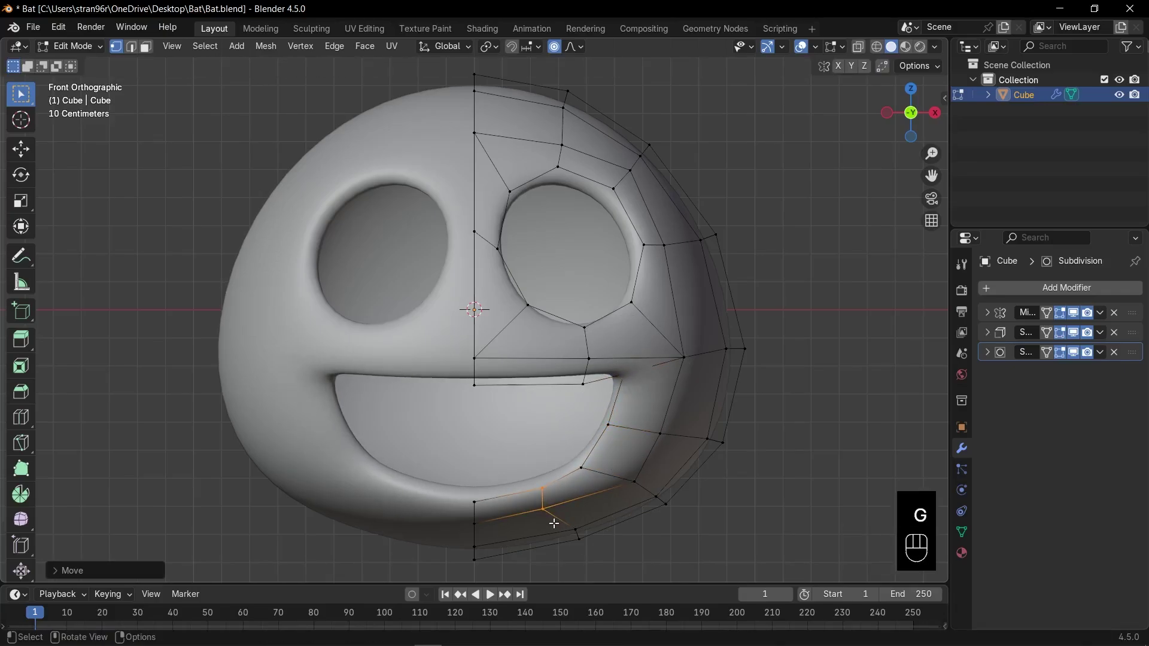
# Step: Raise the upper-lip vertices between the centre line and the mouth corner so the lip curves up
pyautogui.moveTo(565, 345); pyautogui.dragTo(594, 400)
pyautogui.press('g')
pyautogui.click(586, 372)
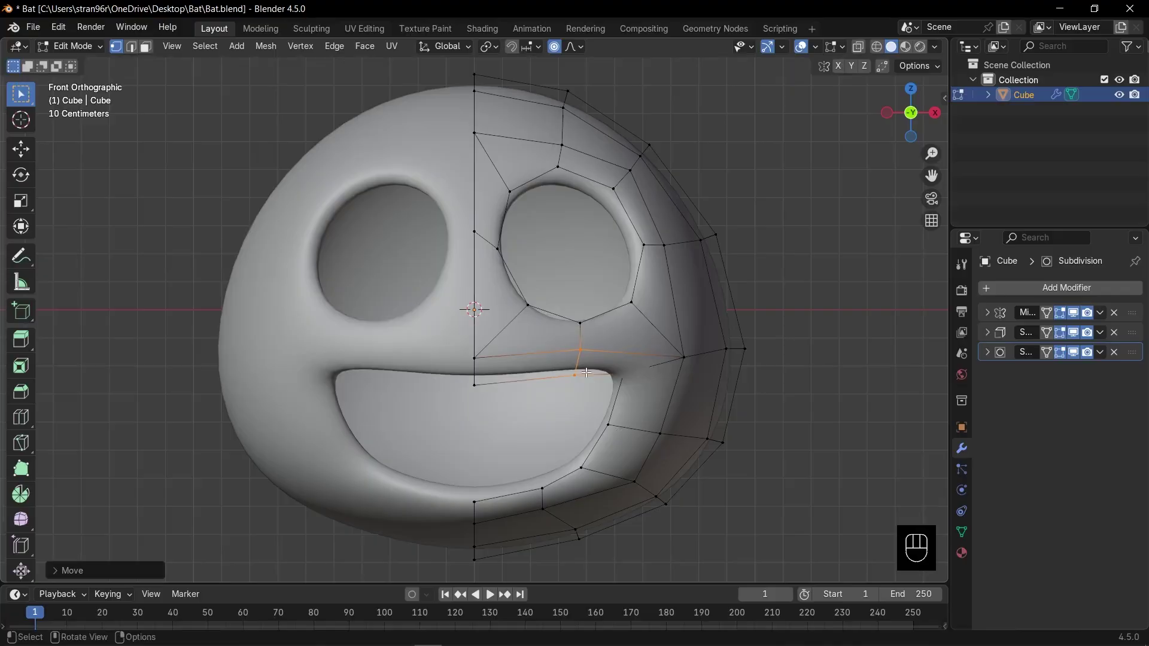
# Step: Add a centred loop cut around the mouth and shrink the inner face loop slightly inward with Shrink/Fatten
pyautogui.hotkey('ctrl', 'r')
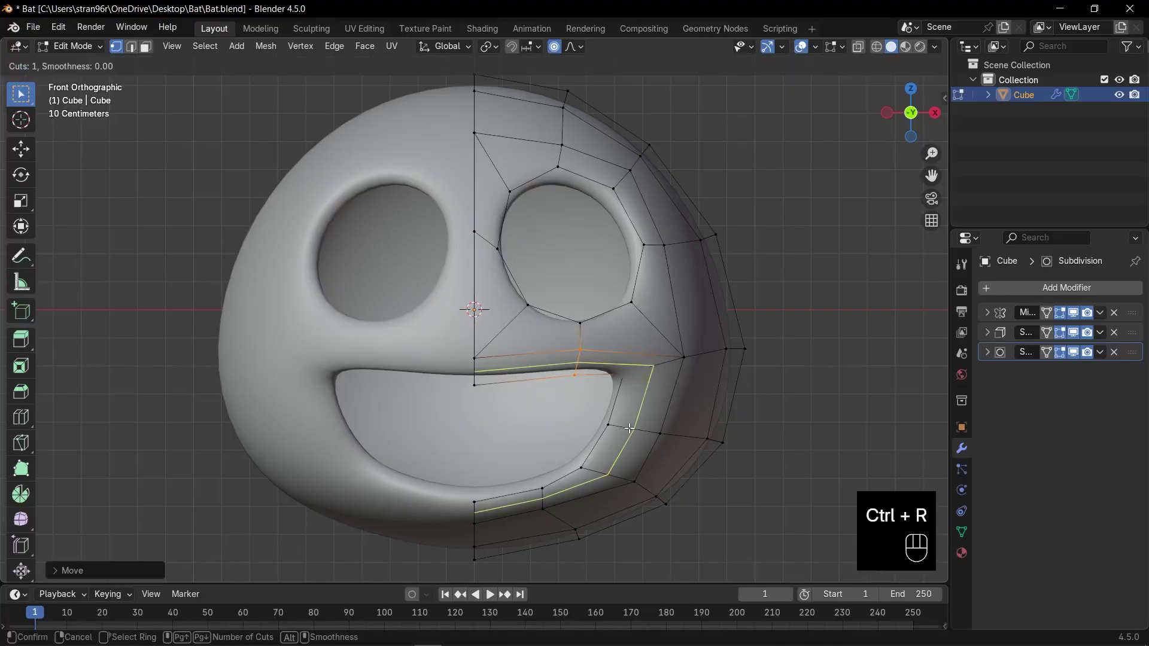
pyautogui.click(629, 428)
pyautogui.click(629, 429)
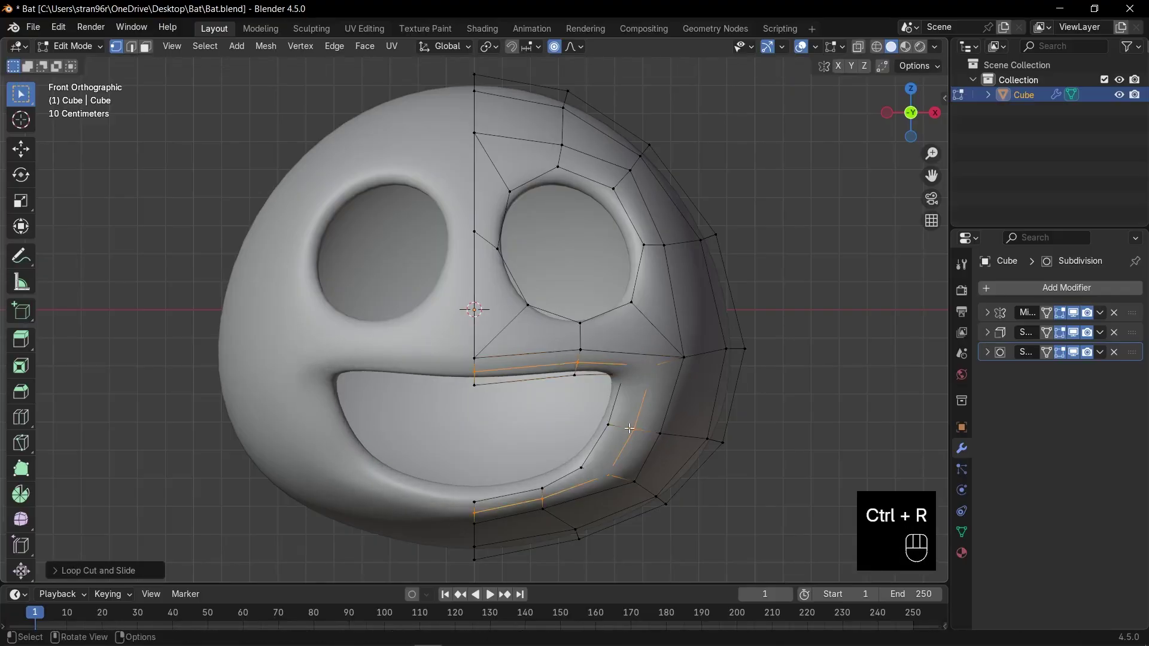
pyautogui.press('3')
pyautogui.keyDown('alt'); pyautogui.click(616, 427); pyautogui.keyUp('alt')
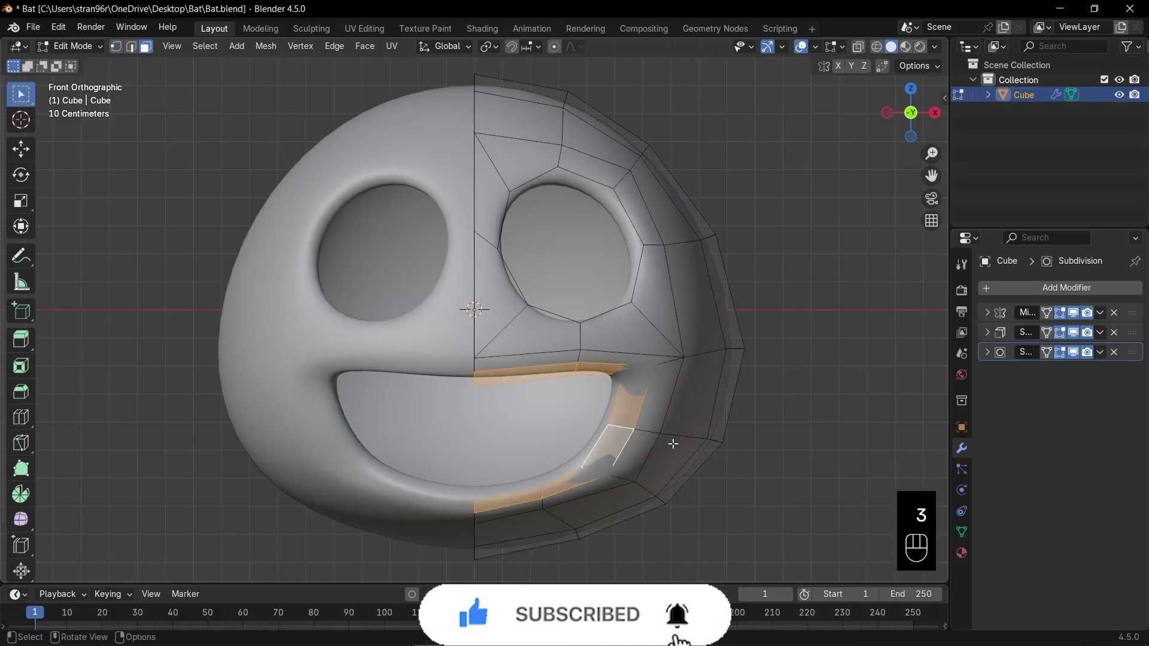
pyautogui.hotkey('alt', 's')
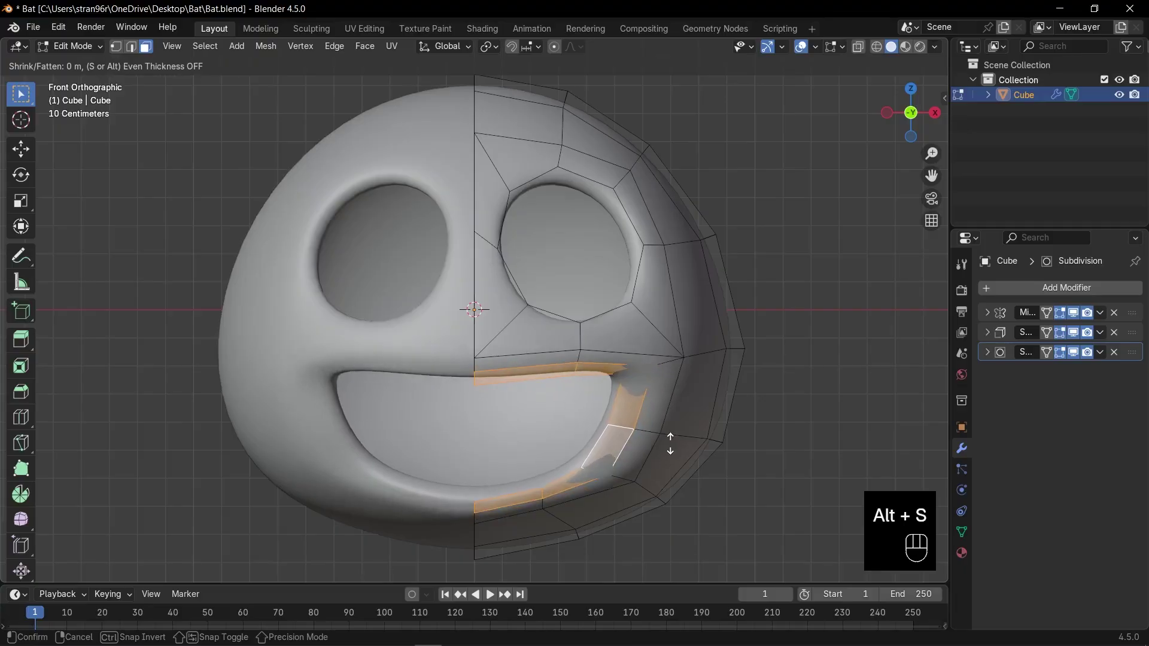
pyautogui.click(653, 475)
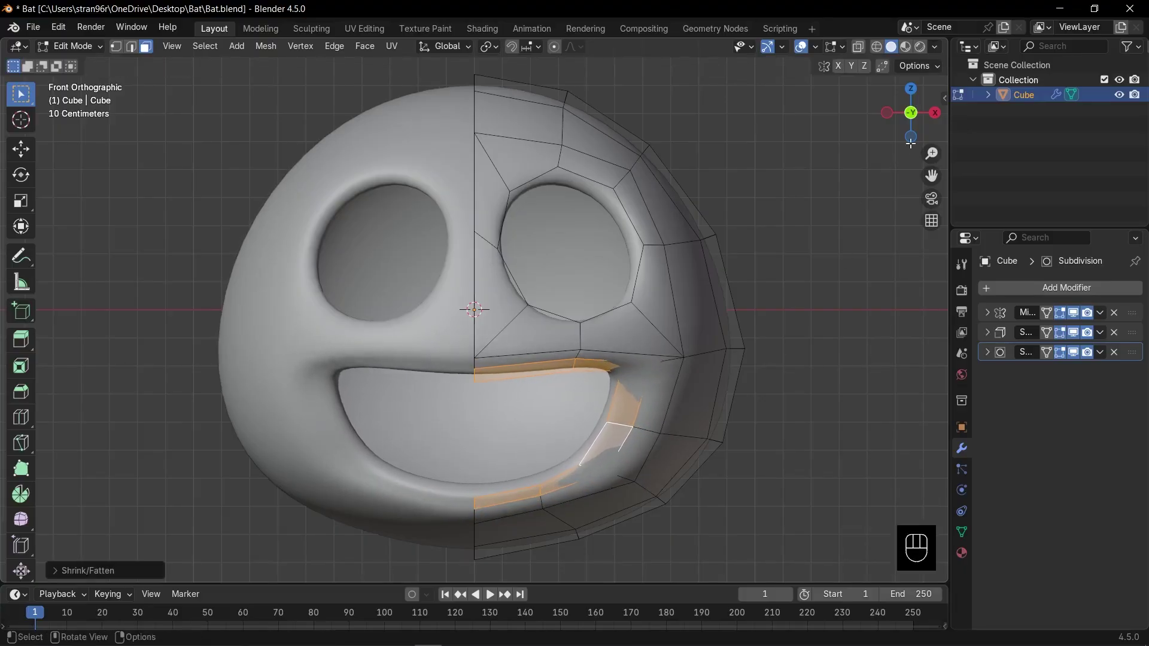
# Step: Examine the reshaped mouth rim from an angled view, in X-ray and in Object Mode from the front
pyautogui.moveTo(726, 474); pyautogui.dragTo(695, 299, button='middle')
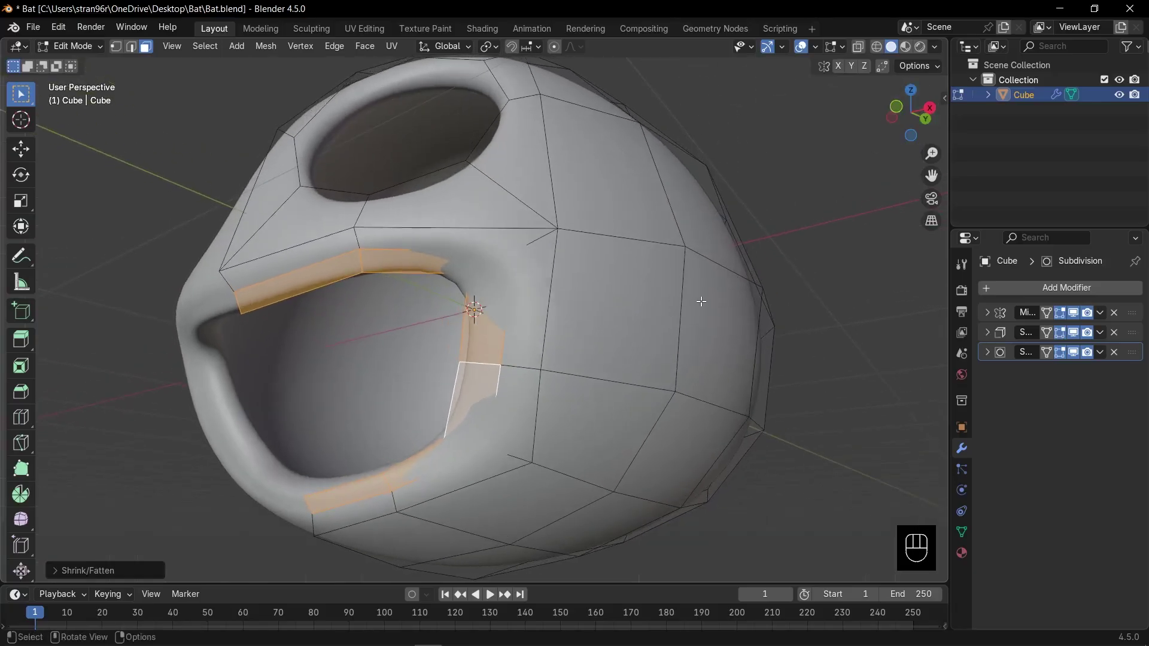
pyautogui.hotkey('alt', 'z')
pyautogui.hotkey('alt', 'z')
pyautogui.press('KP_1')
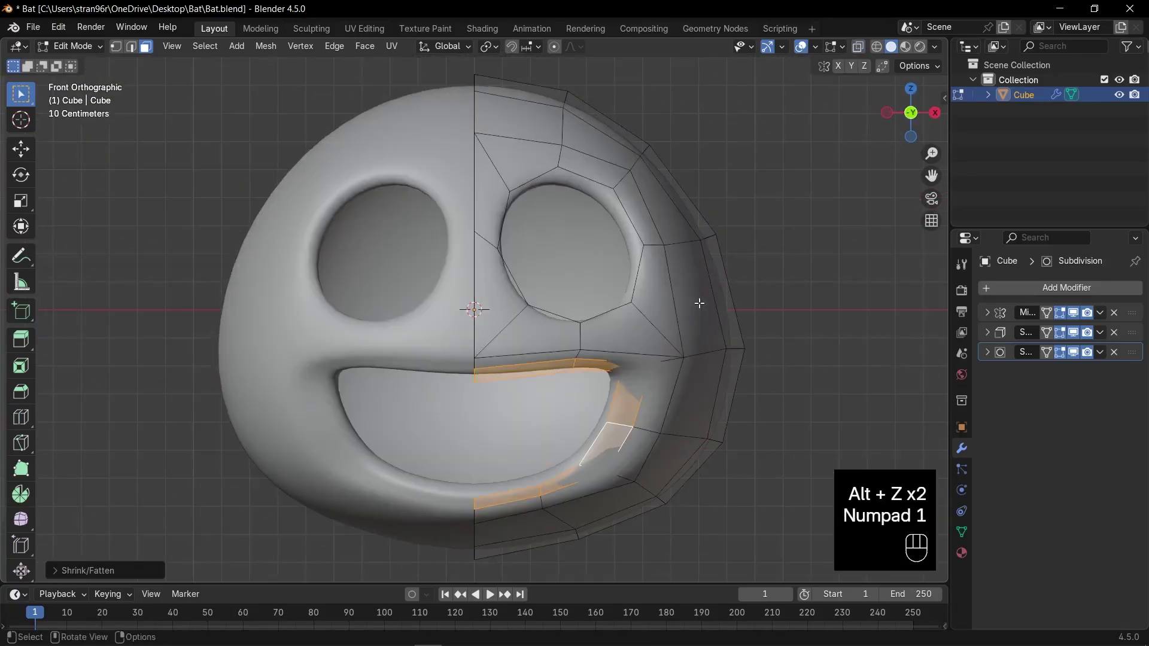
pyautogui.press('Tab')
pyautogui.press('KP_1')
pyautogui.press('Tab')
pyautogui.scroll(2, 642, 316)
# Step: Add a loop cut around the eye opening and fatten its inner face loop outward into a raised rim
pyautogui.hotkey('ctrl', 'r')
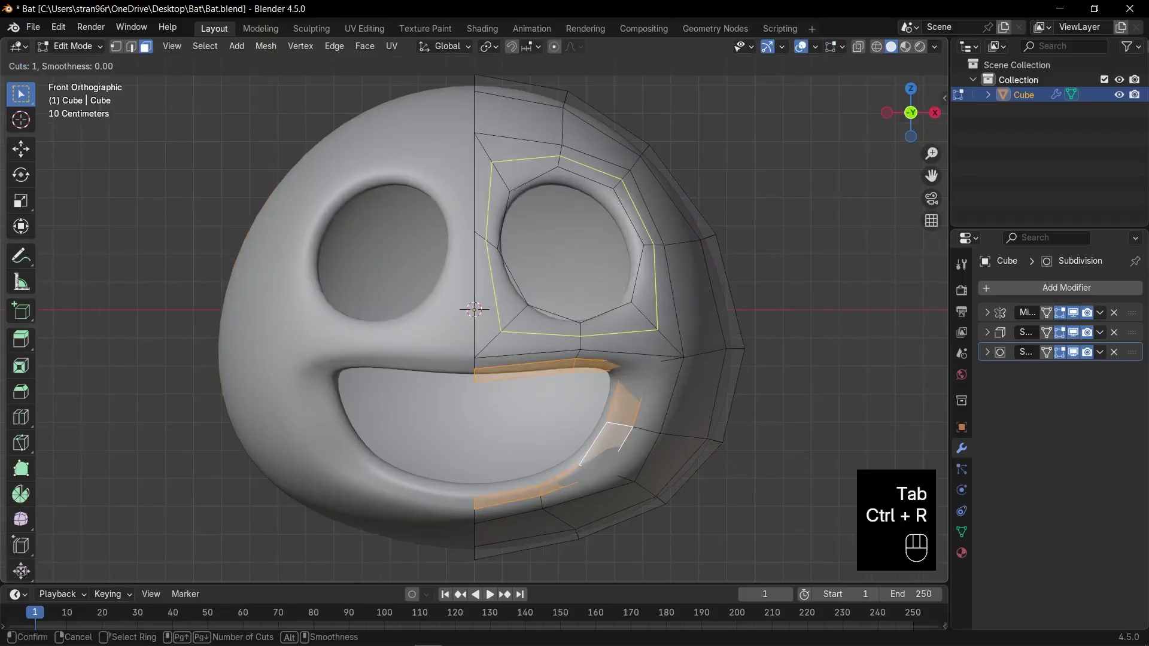
pyautogui.click(642, 315)
pyautogui.press('3')
pyautogui.keyDown('alt'); pyautogui.click(642, 316); pyautogui.keyUp('alt')
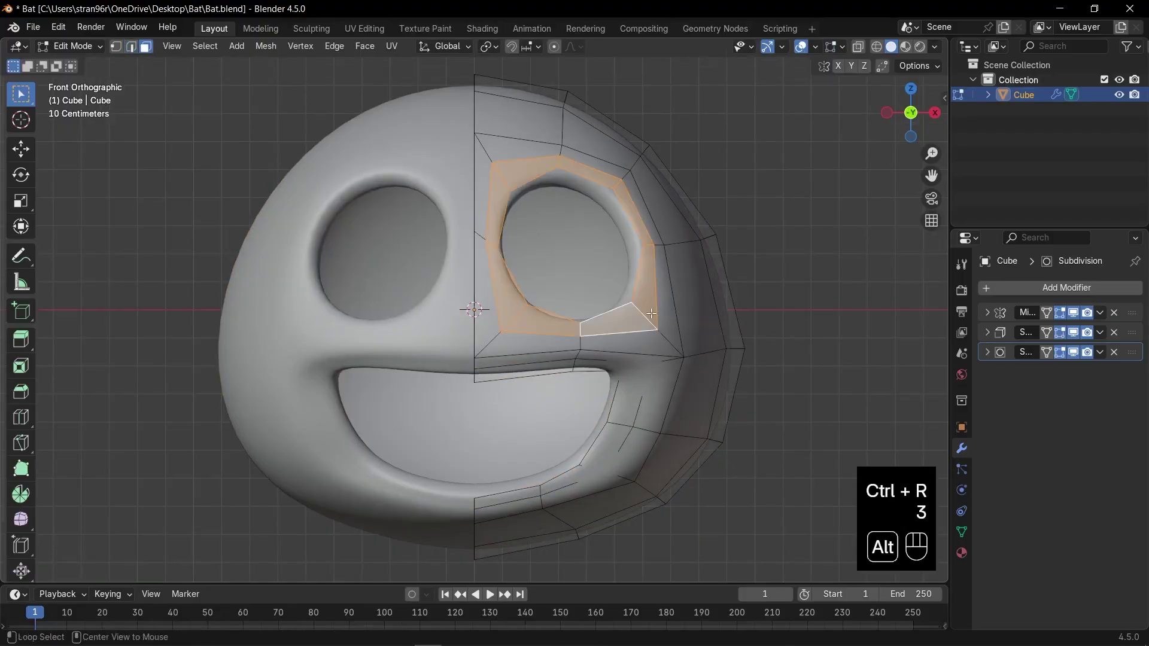
pyautogui.hotkey('alt', 's')
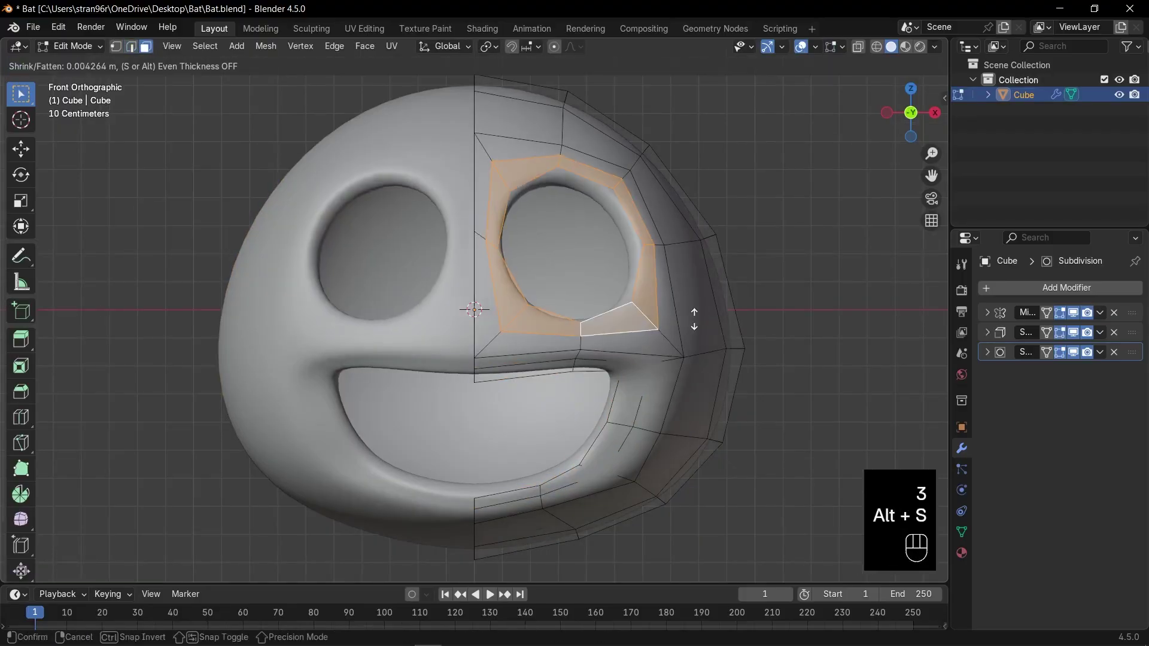
pyautogui.click(694, 314)
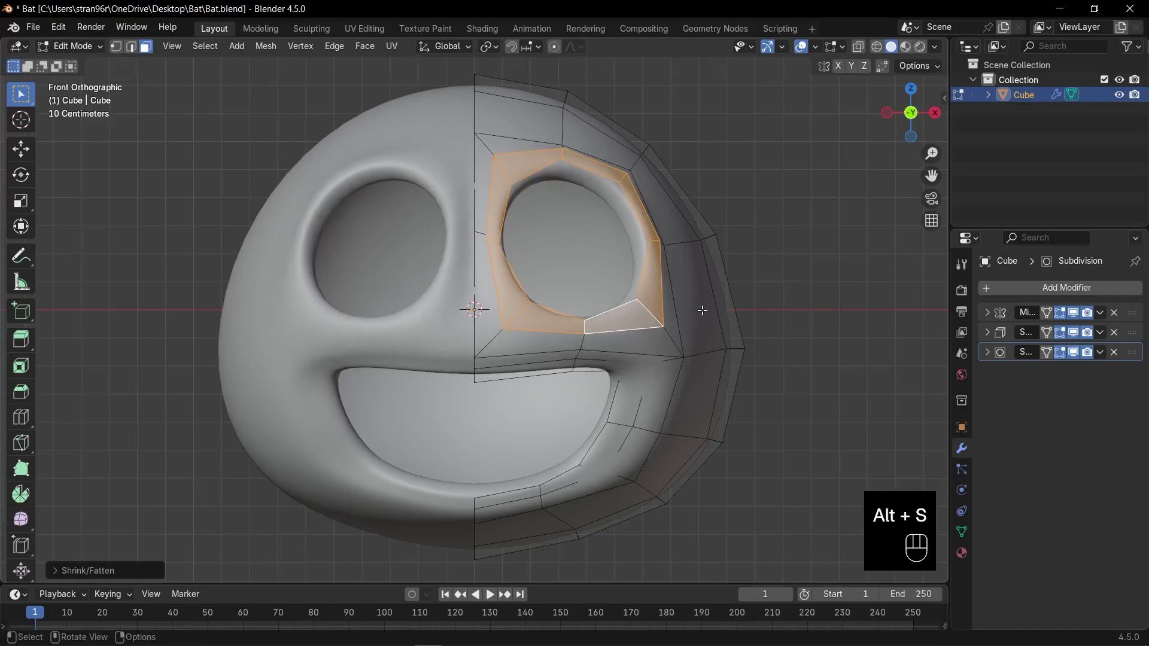
# Step: Return to Object Mode with the head deselected and add a new cube mesh
pyautogui.press('Tab')
pyautogui.scroll(-4, 713, 310)
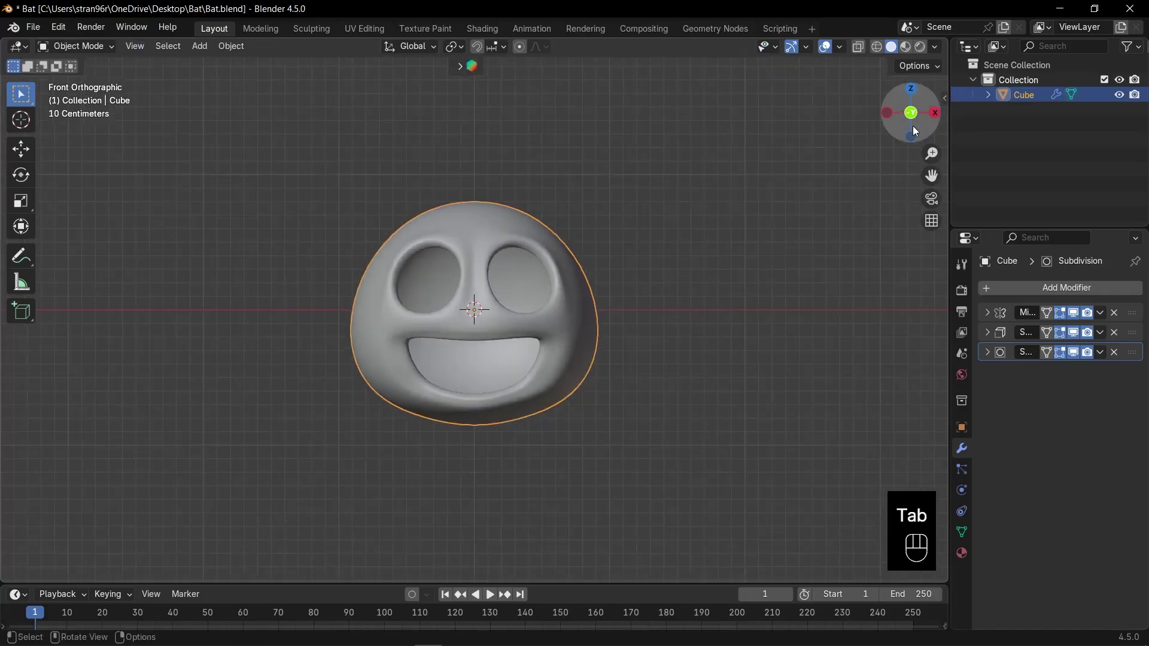
pyautogui.moveTo(914, 130); pyautogui.dragTo(818, 204)
pyautogui.press('KP_1')
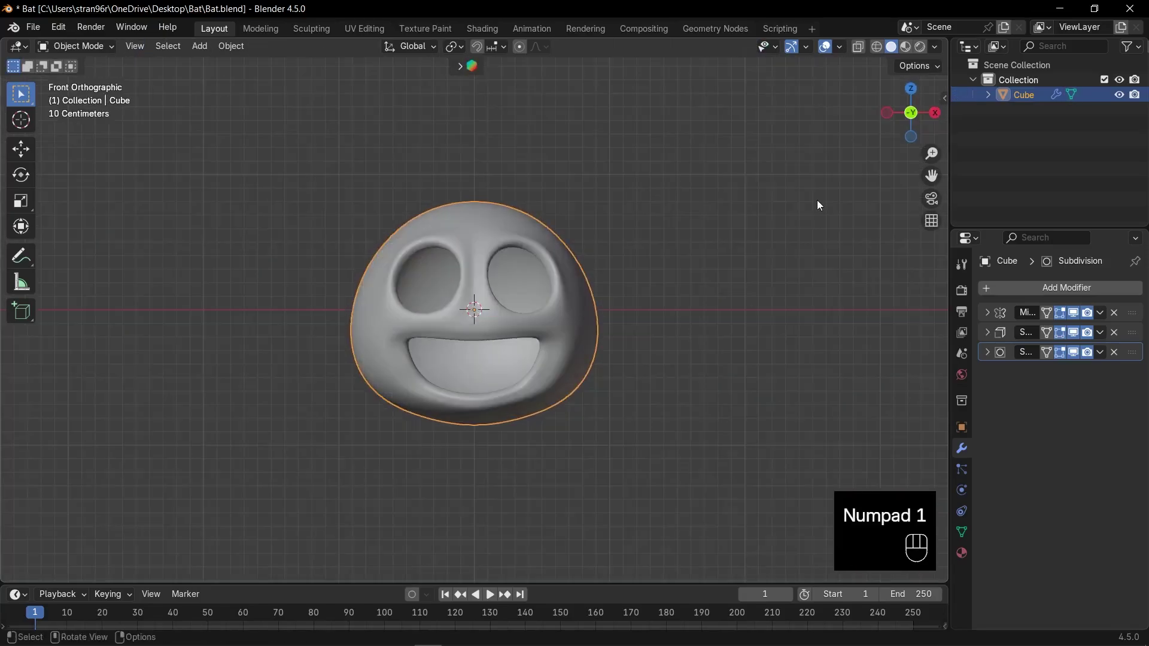
pyautogui.click(724, 302)
pyautogui.scroll(2, 722, 298)
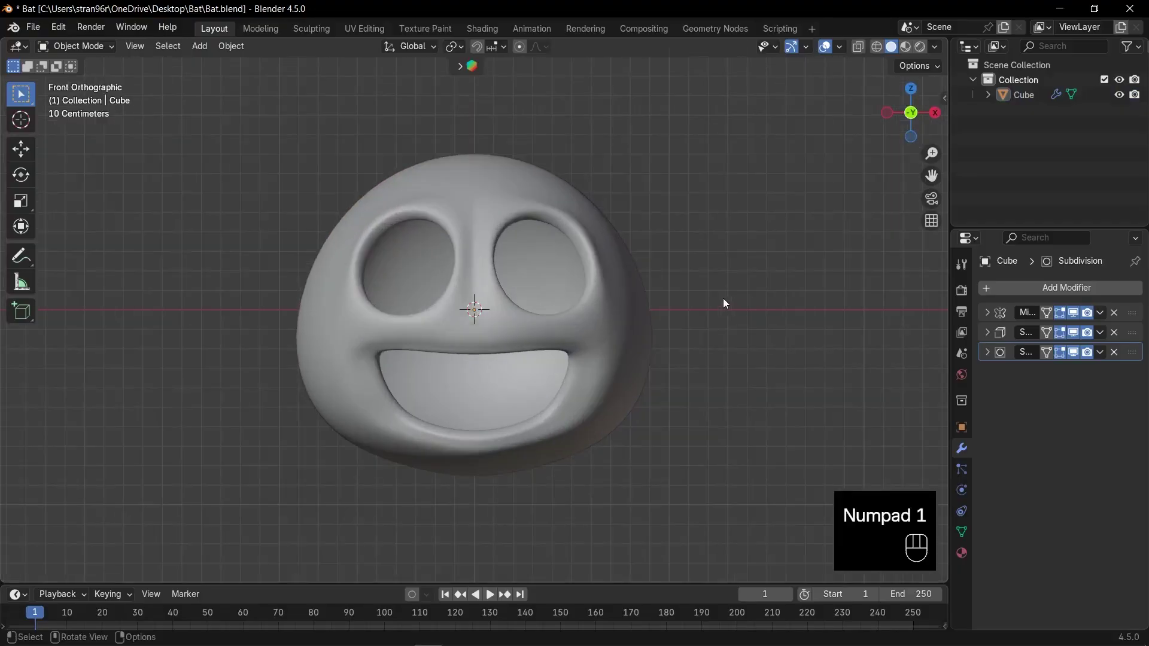
pyautogui.hotkey('shift', 'a')
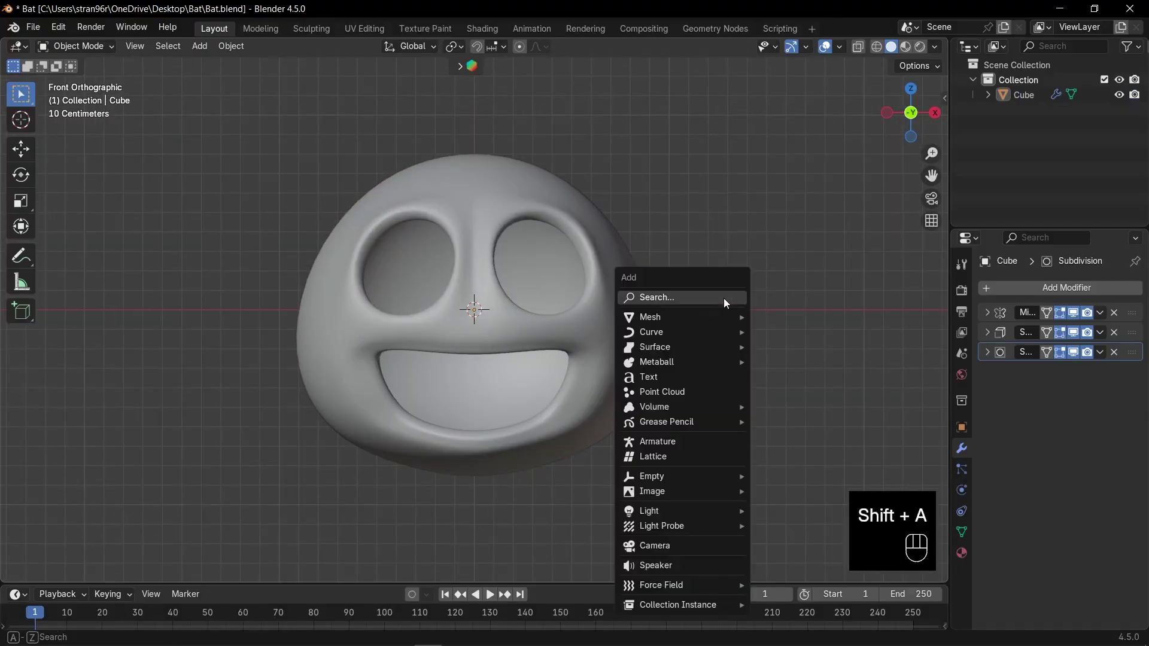
pyautogui.moveTo(684, 321)
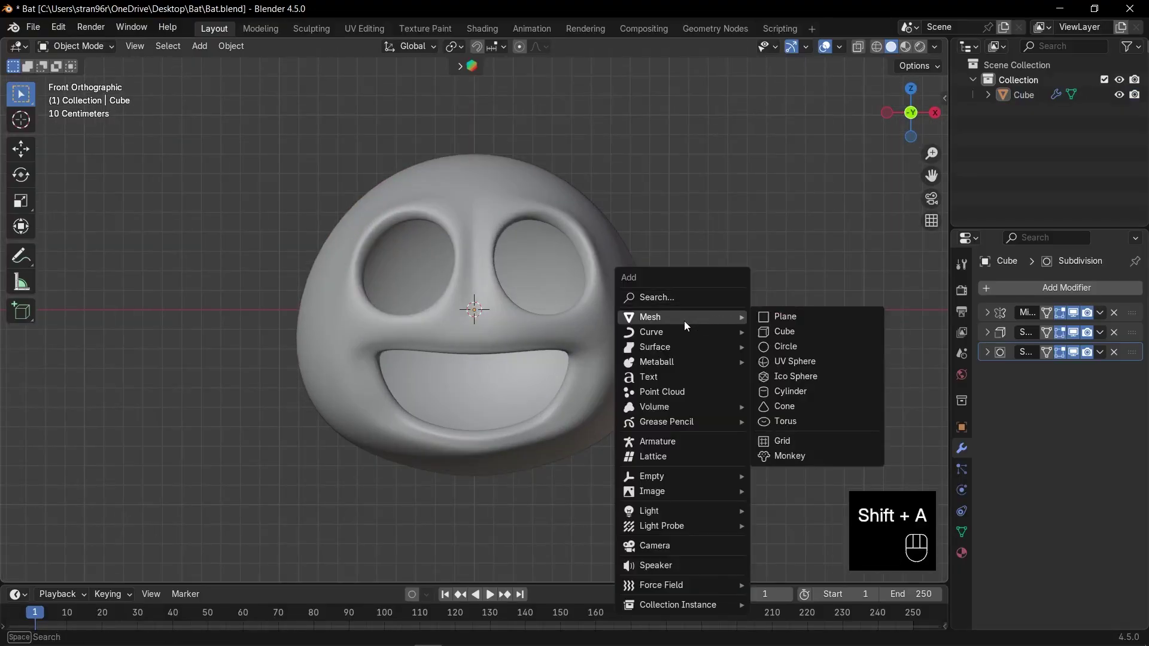
pyautogui.click(791, 339)
pyautogui.moveTo(932, 175); pyautogui.dragTo(914, 257)
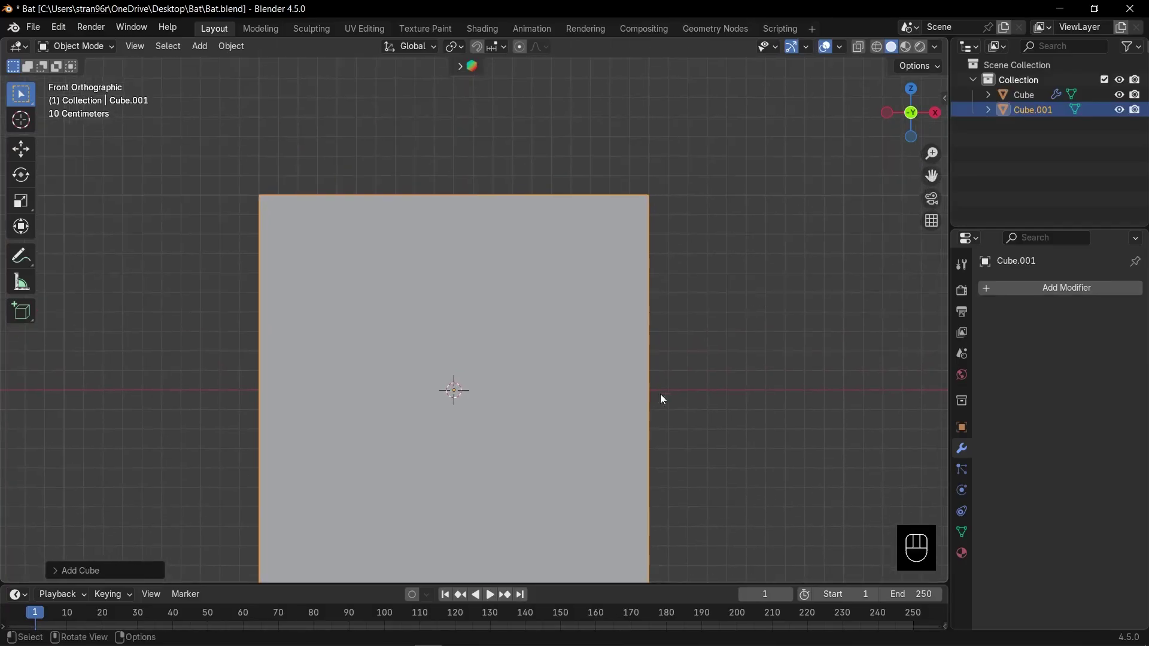
# Step: Move the new cube up over the +X eye and scale it down uniformly to about a third of its size
pyautogui.press('s')
pyautogui.press('Escape')
pyautogui.press('g')
pyautogui.click(695, 334)
pyautogui.press('s')
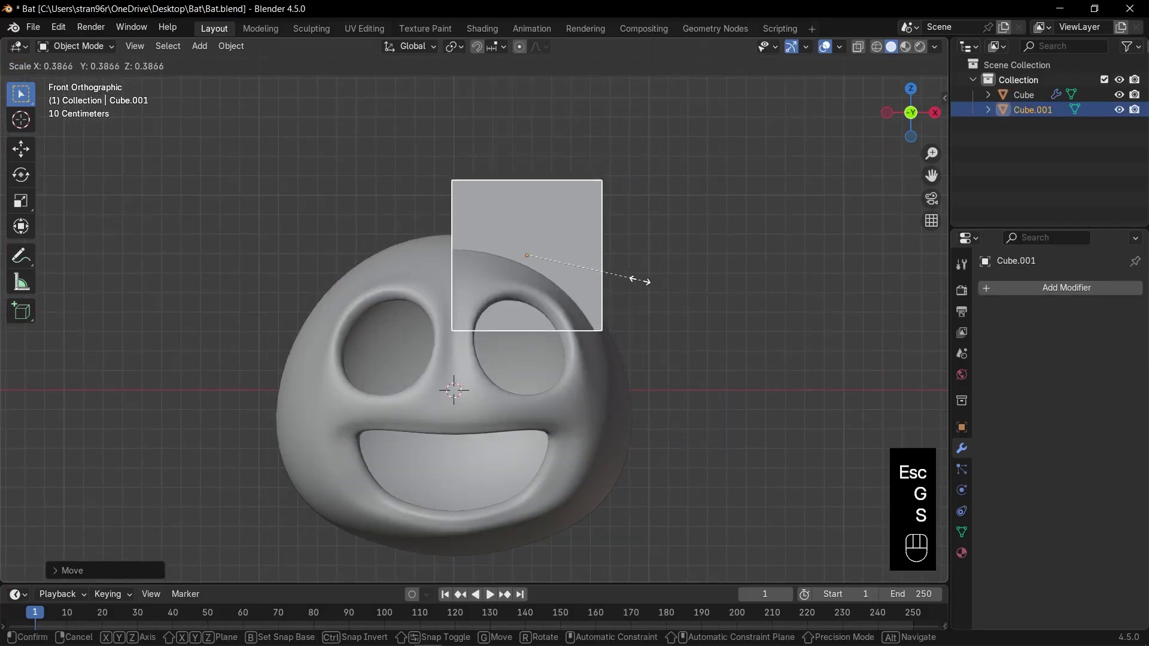
pyautogui.click(616, 276)
# Step: Flatten the cube to about 0.36 along Y and move it up and outward onto the top of the head's +X side
pyautogui.moveTo(919, 125); pyautogui.dragTo(913, 117)
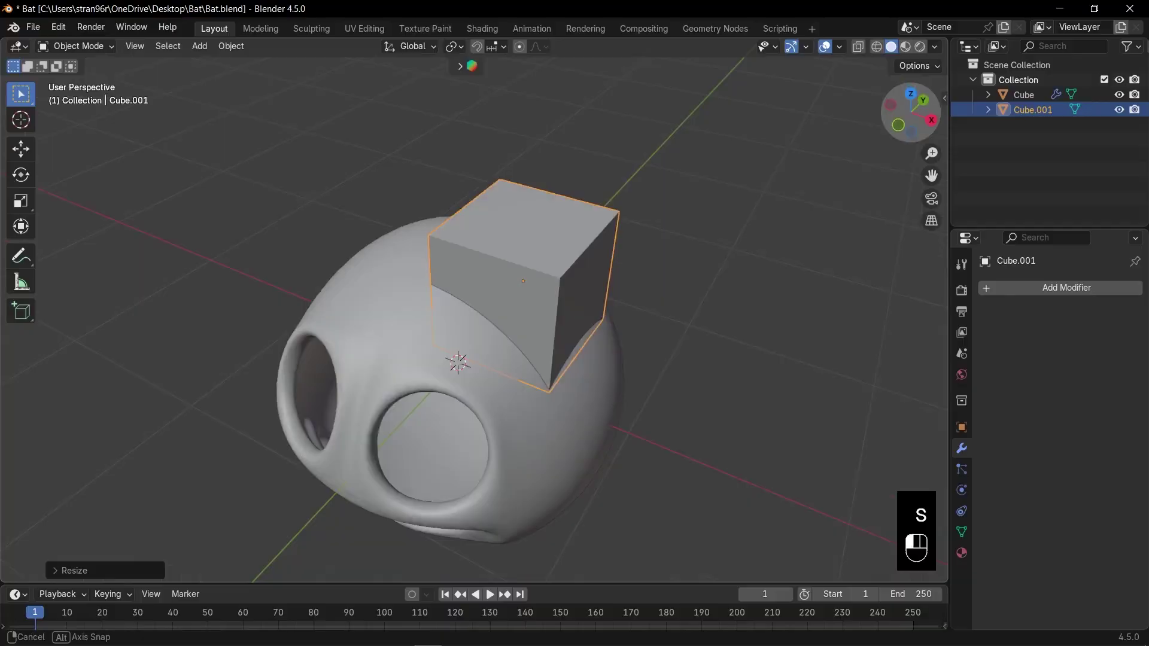
pyautogui.press('KP_7')
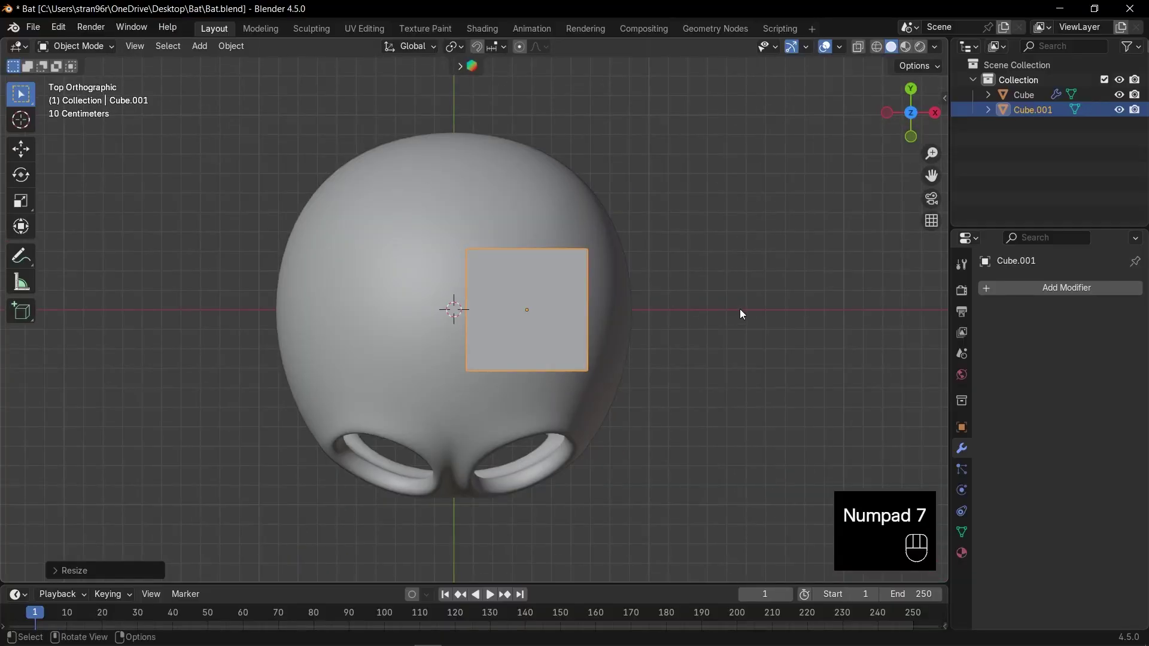
pyautogui.press('s')
pyautogui.press('y')
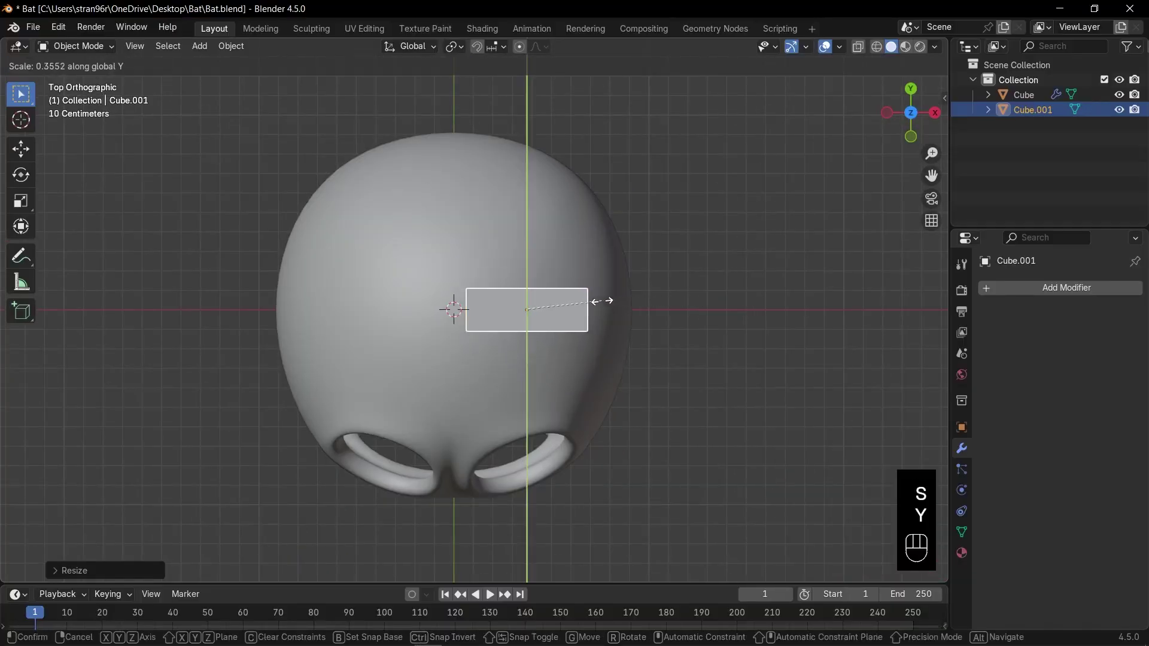
pyautogui.click(601, 301)
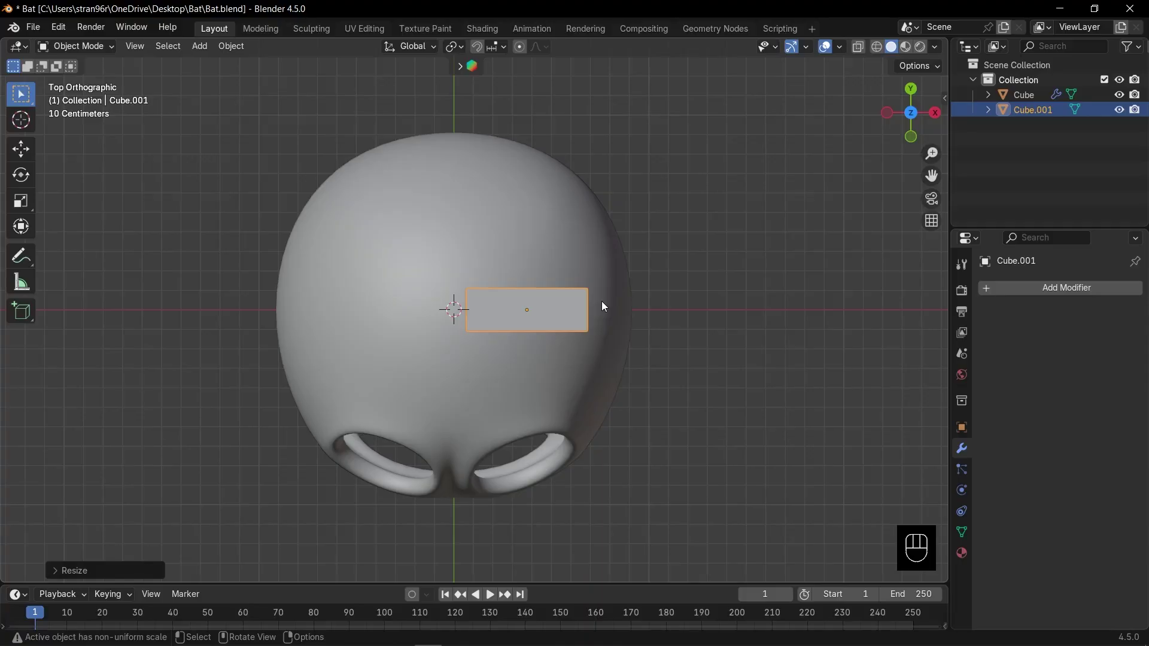
pyautogui.press('KP_1')
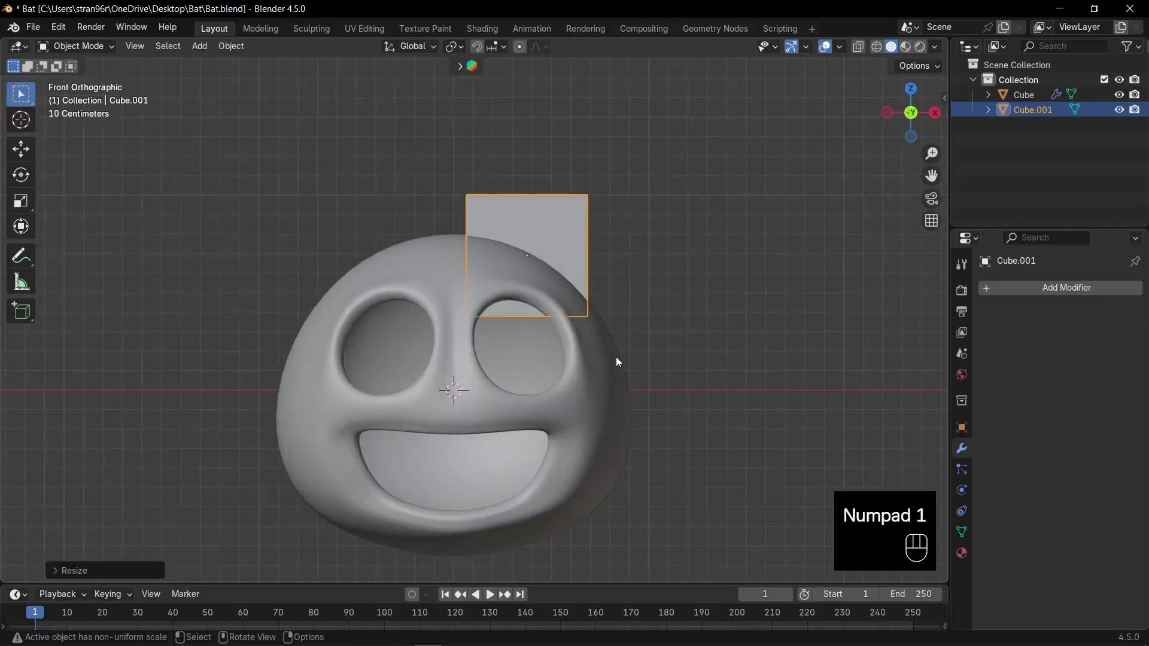
pyautogui.press('g')
pyautogui.click(649, 286)
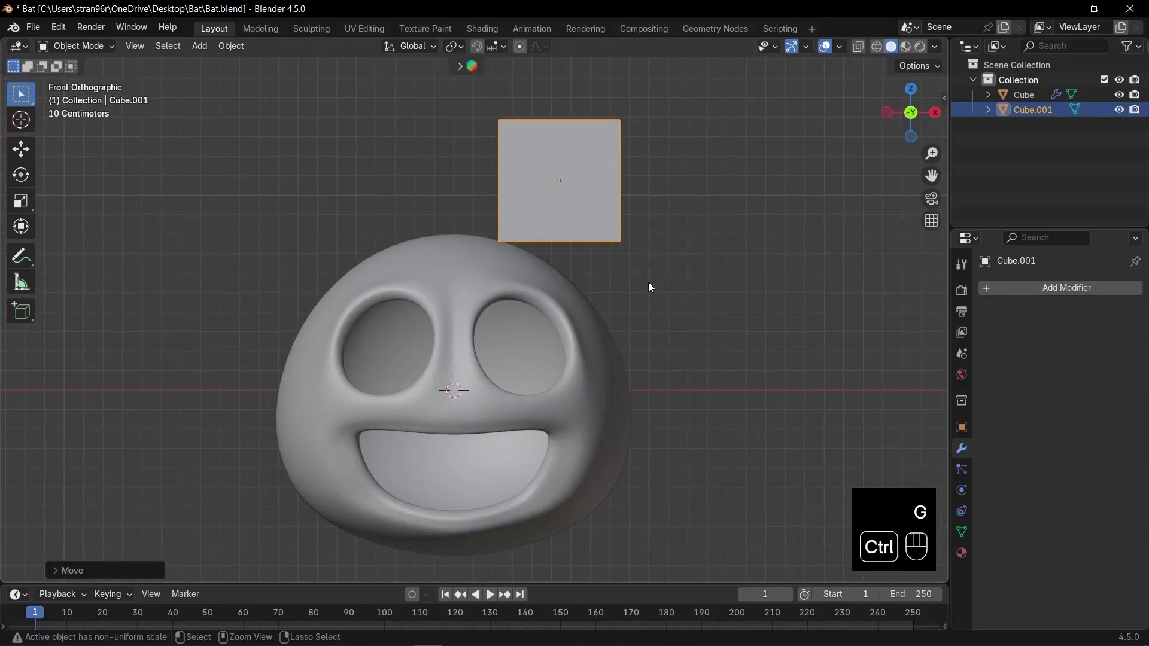
# Step: Apply the flattened block's scale and save the file
pyautogui.hotkey('ctrl', 'a')
pyautogui.click(604, 339)
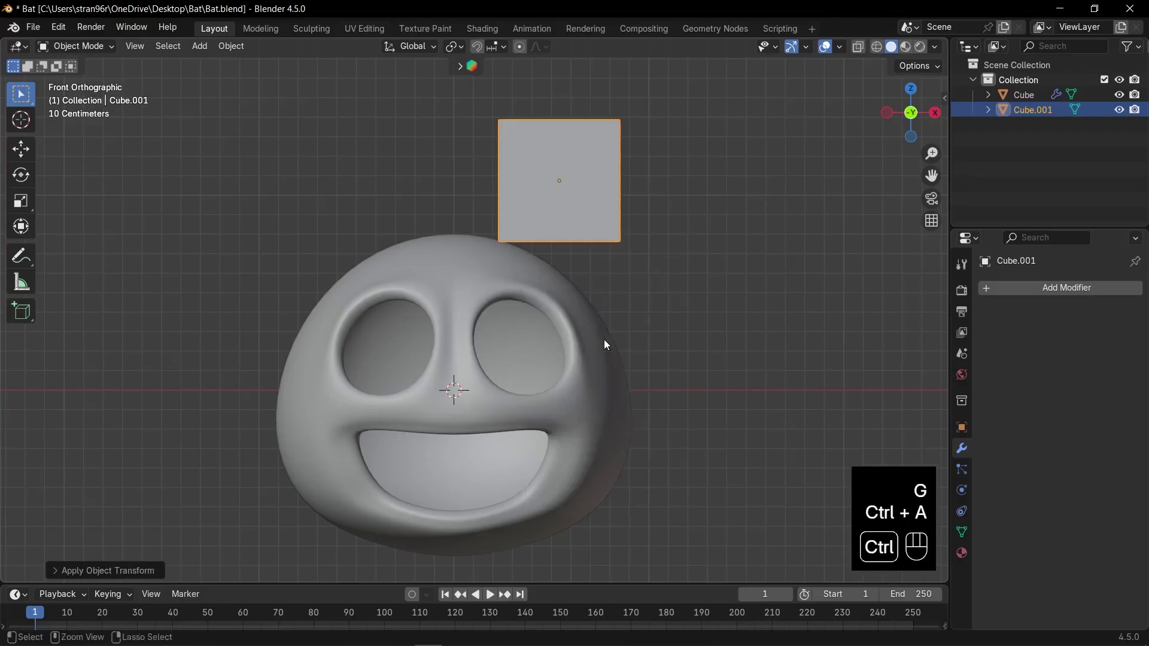
pyautogui.hotkey('ctrl', 's')
# Step: Delete the bottom face of the flattened block in Edit Mode
pyautogui.moveTo(899, 123); pyautogui.dragTo(736, 179)
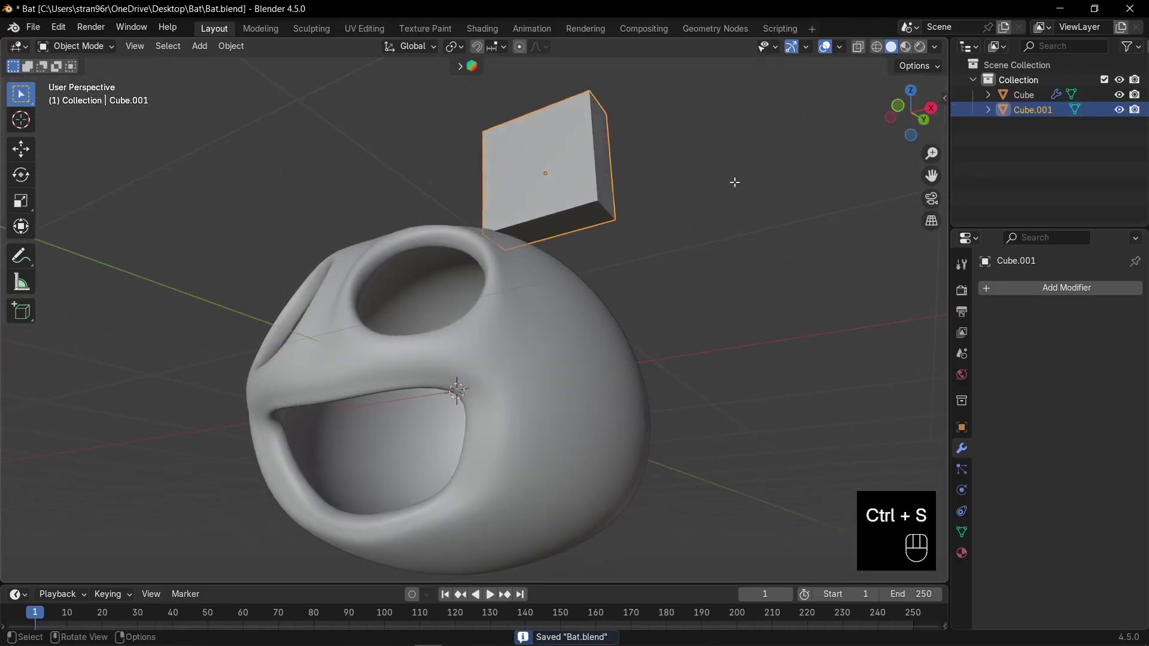
pyautogui.press('Tab')
pyautogui.press('3')
pyautogui.click(584, 214)
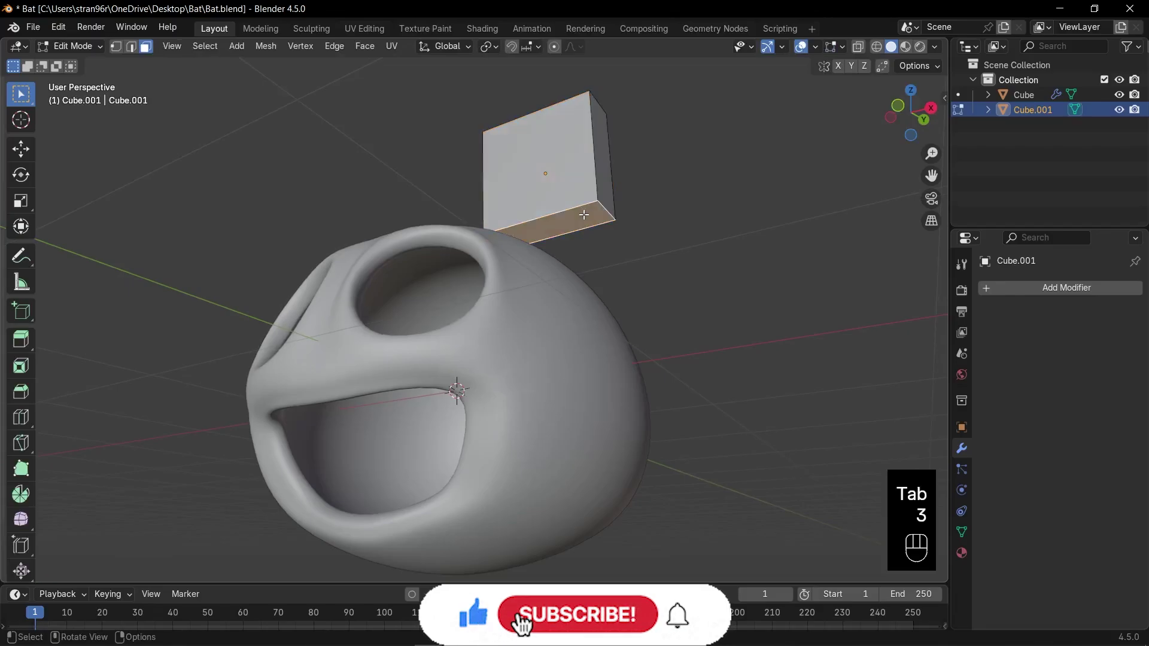
pyautogui.press('x')
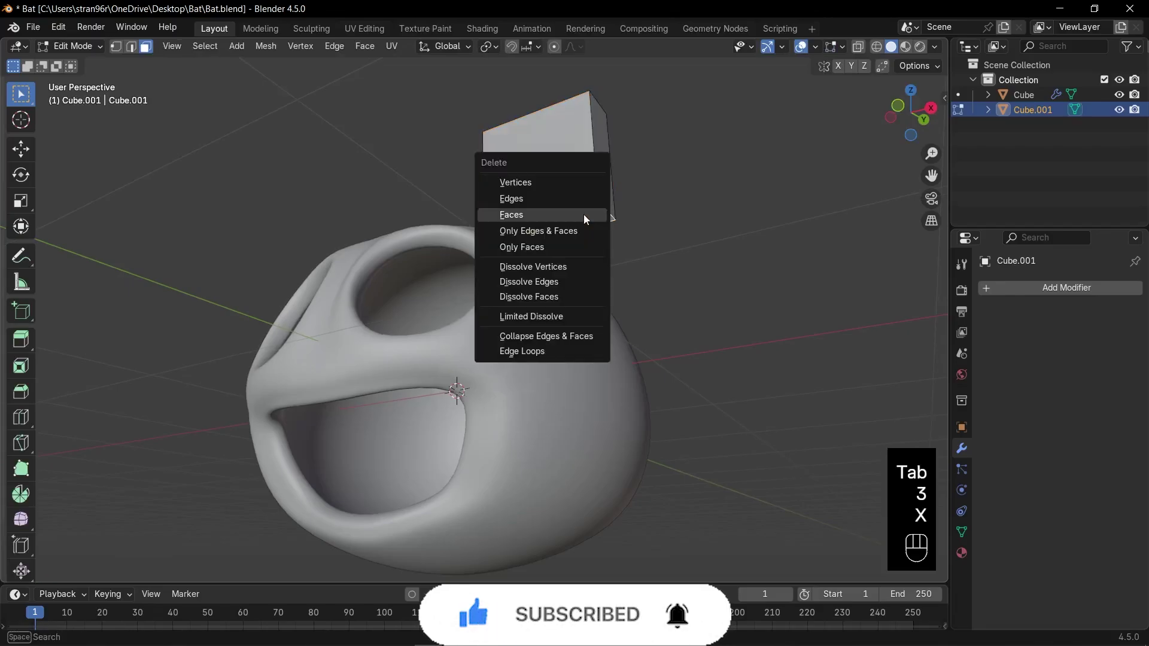
pyautogui.click(583, 214)
# Step: Add one vertical and one horizontal loop cut through the middle of the block
pyautogui.press('KP_1')
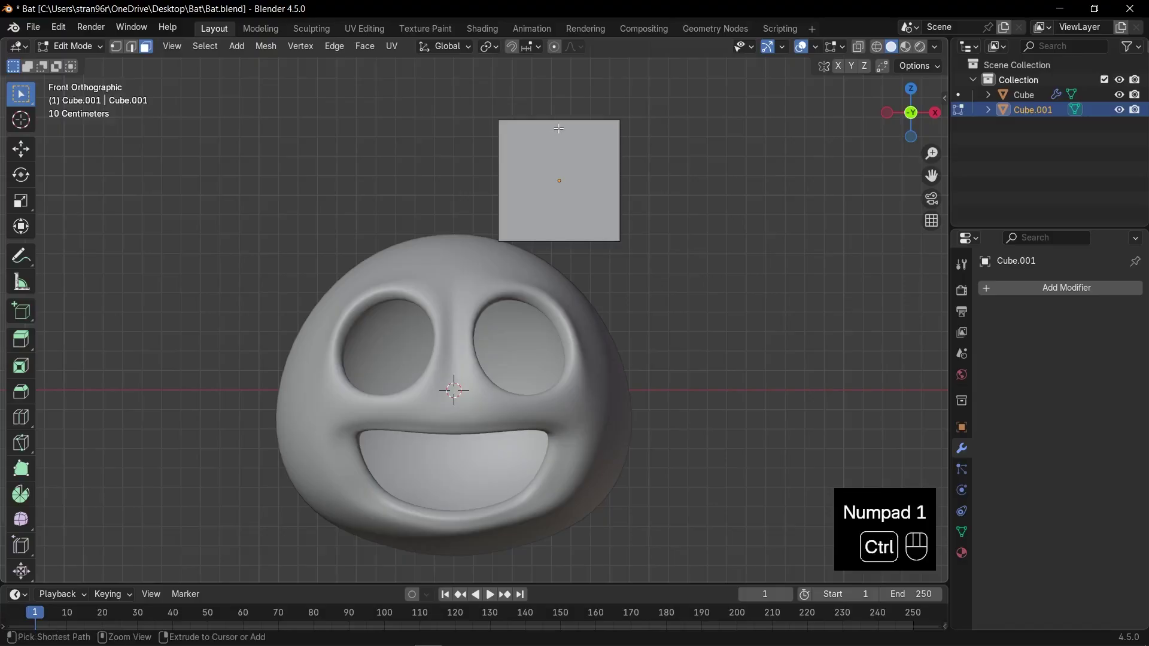
pyautogui.hotkey('ctrl', 'r')
pyautogui.click(562, 150)
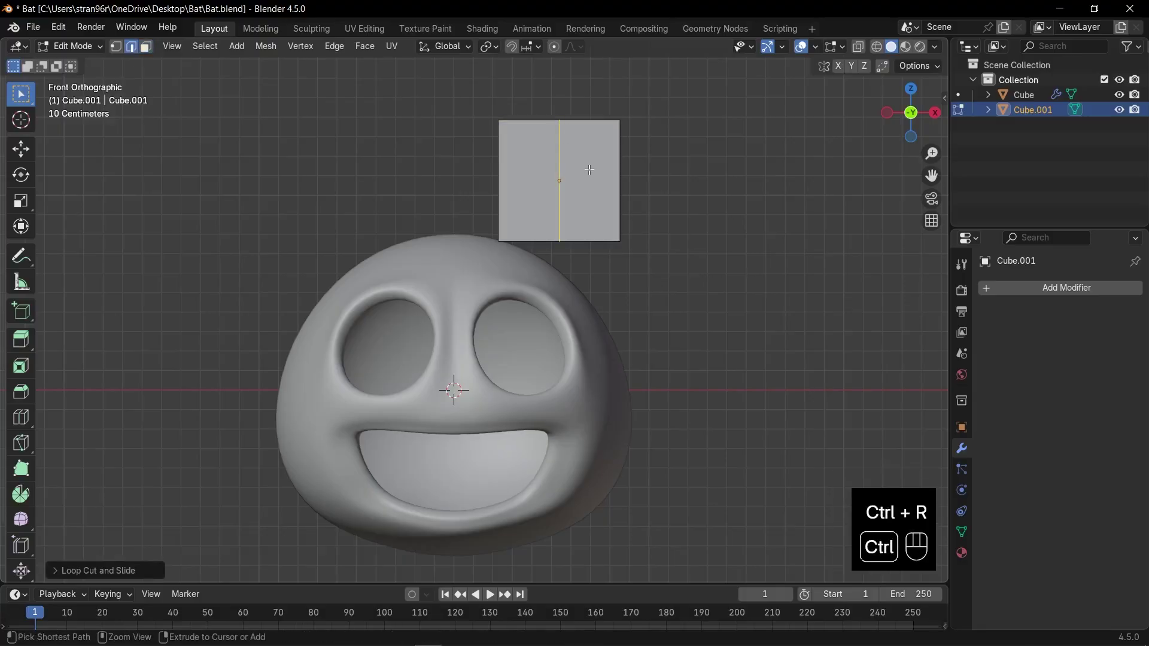
pyautogui.hotkey('ctrl', 'r')
pyautogui.click(617, 201)
pyautogui.rightClick(616, 201)
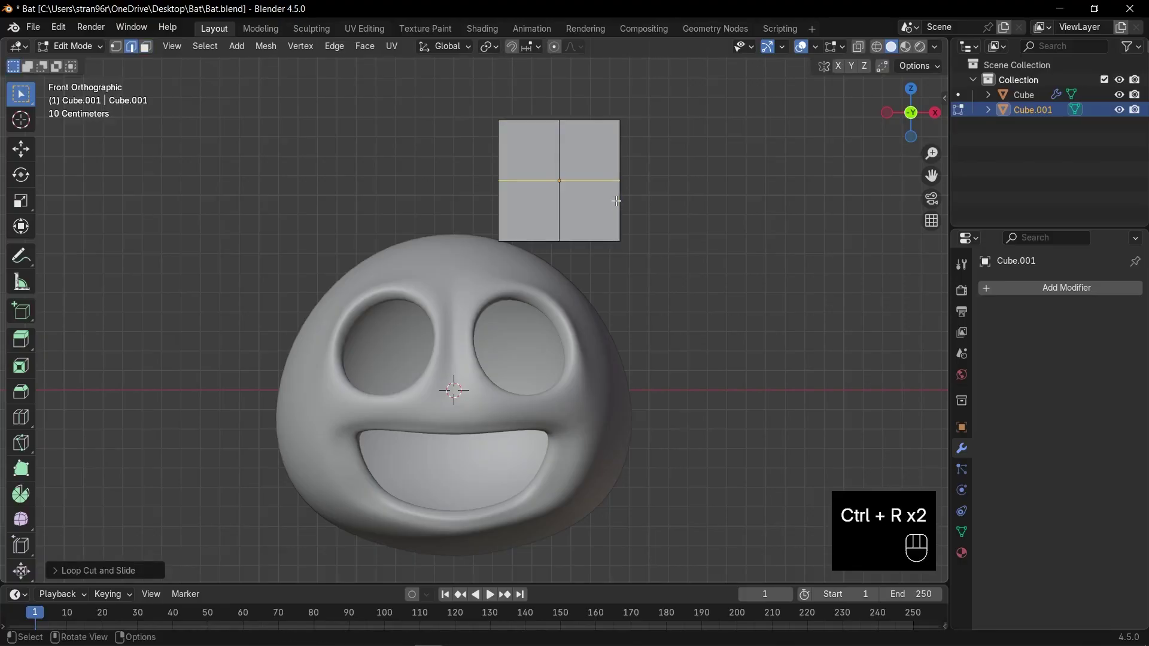
# Step: Scale the block's middle horizontal edge loop outward and lower it along Z toward the block's base
pyautogui.press('s')
pyautogui.click(649, 214)
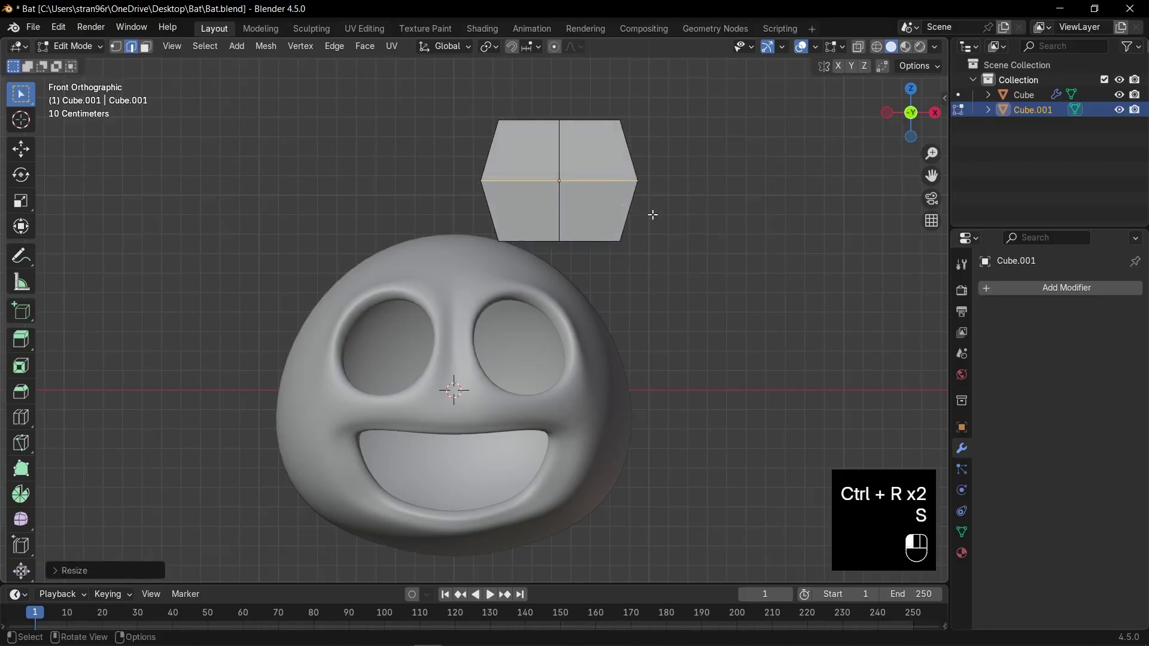
pyautogui.press('g')
pyautogui.press('z')
pyautogui.click(653, 238)
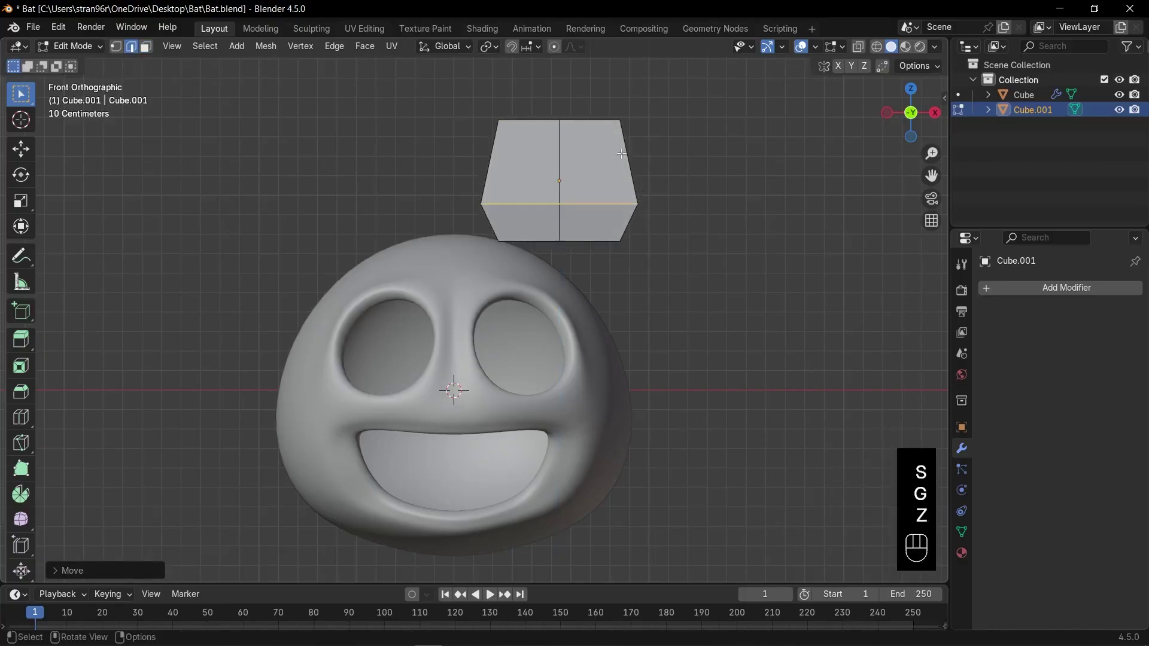
# Step: Raise the block's top centre vertices about 0.09 m along Z, using X-ray to include the back ones
pyautogui.press('1')
pyautogui.hotkey('alt', 'z')
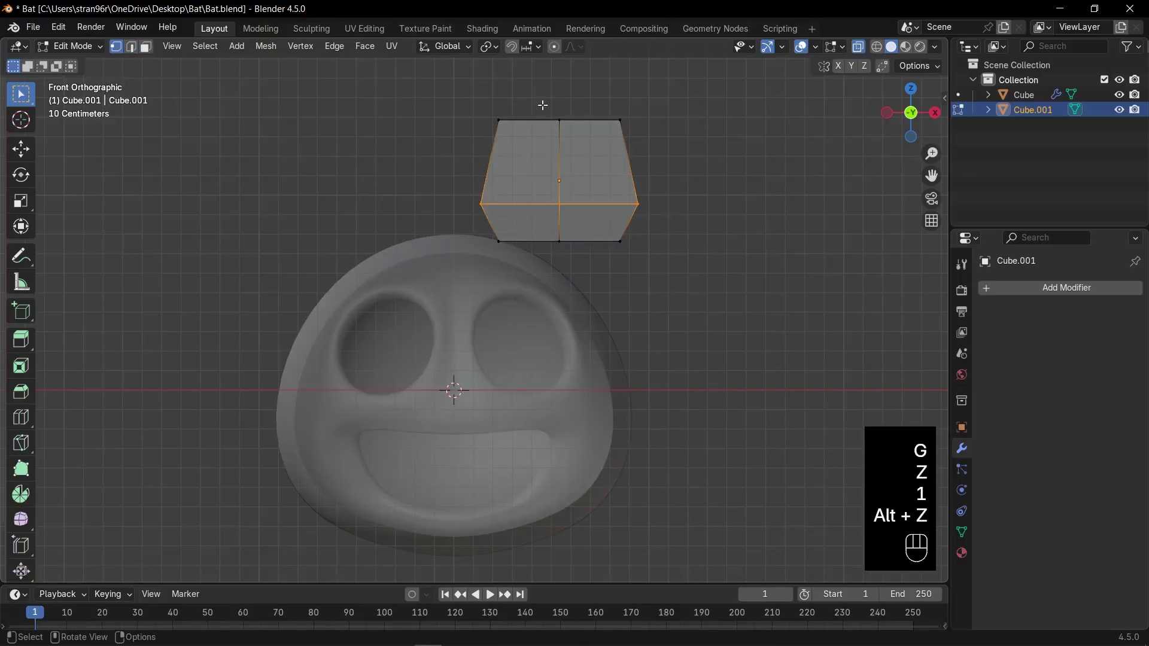
pyautogui.moveTo(541, 100); pyautogui.dragTo(578, 157)
pyautogui.press('g')
pyautogui.press('z')
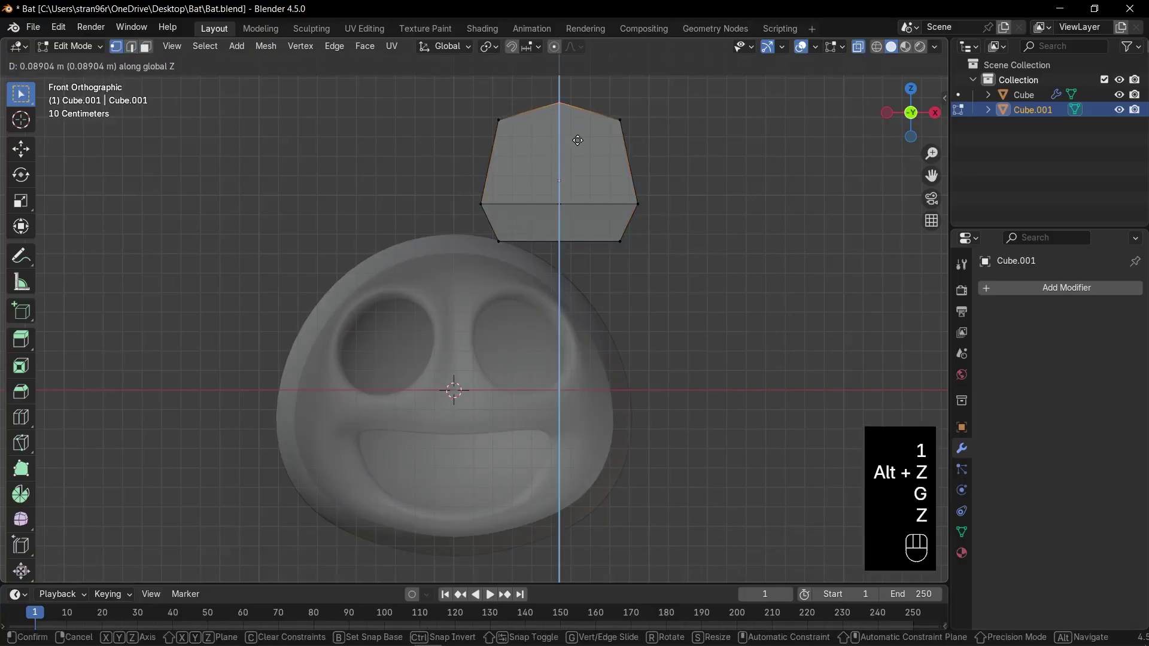
pyautogui.click(578, 138)
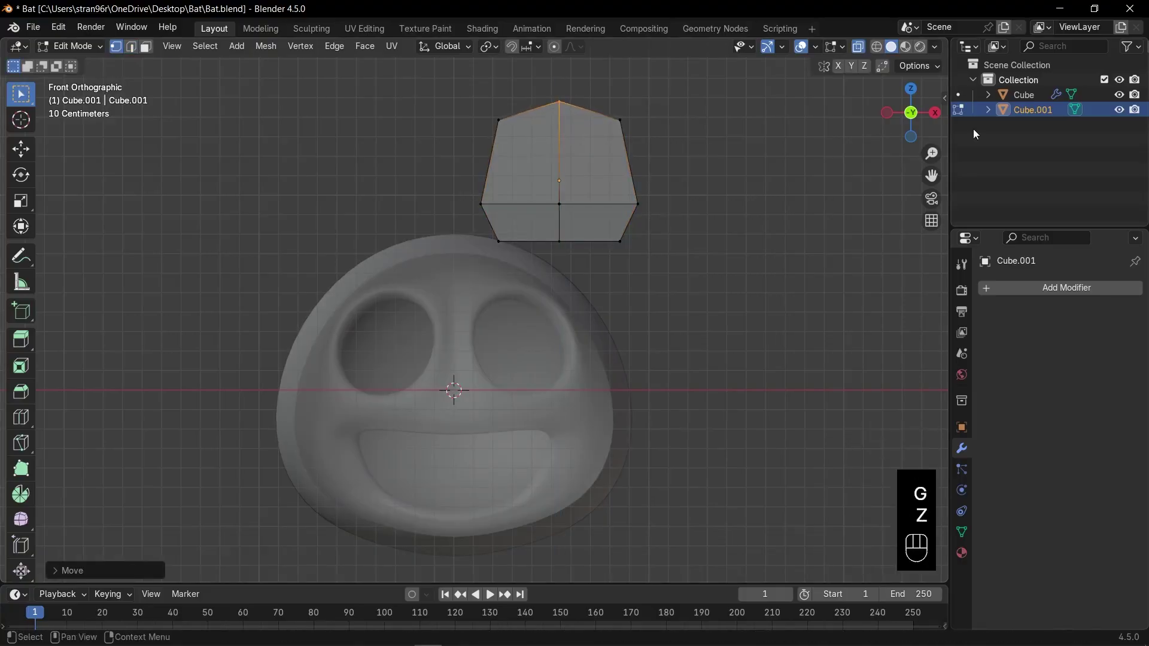
# Step: Add a loop cut through the middle of the block's thickness and scale it to about 1.15 along X
pyautogui.moveTo(923, 124); pyautogui.dragTo(893, 131)
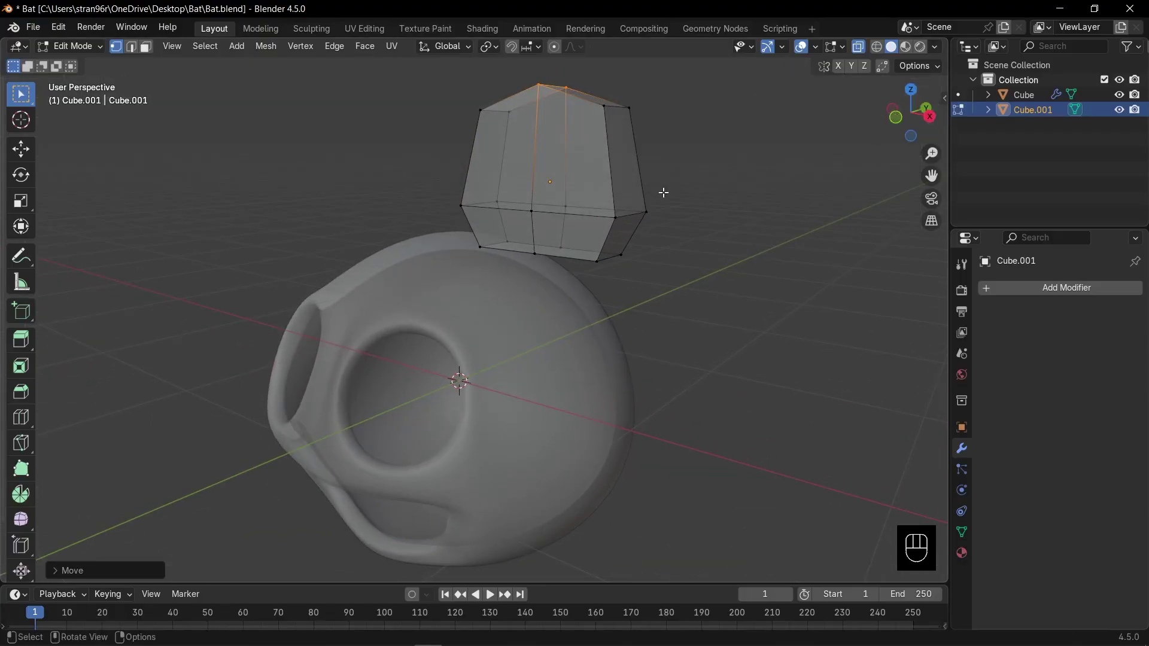
pyautogui.hotkey('ctrl', 'r')
pyautogui.click(627, 216)
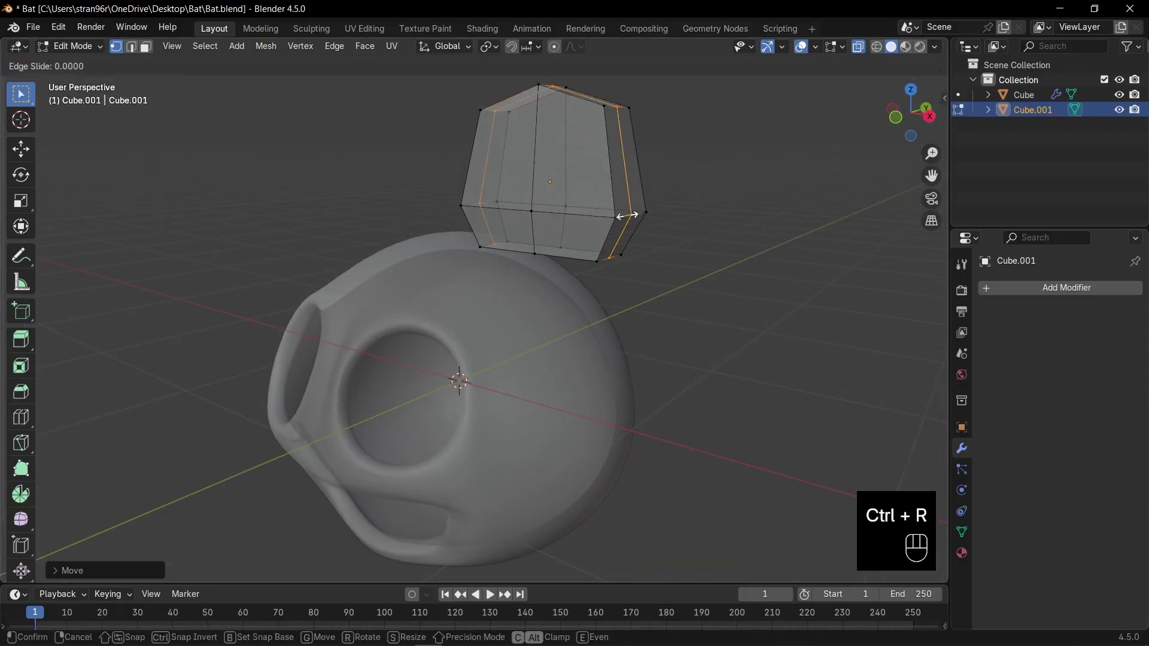
pyautogui.click(627, 216)
pyautogui.press('KP_1')
pyautogui.press('s')
pyautogui.press('x')
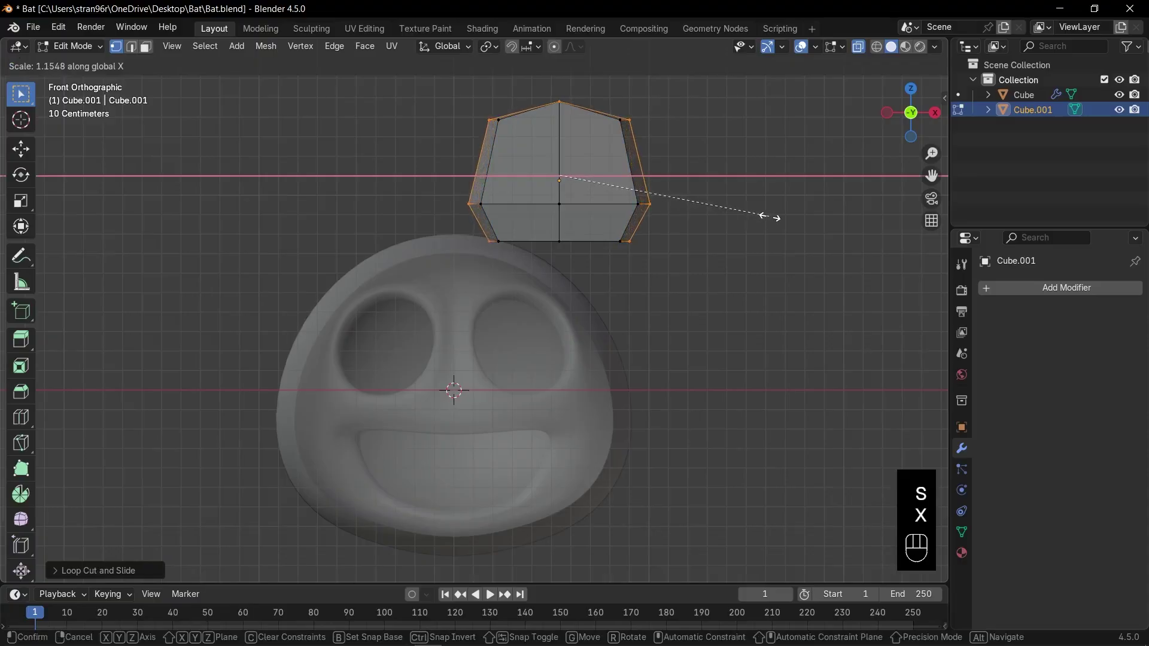
pyautogui.click(706, 147)
# Step: Raise the top vertices of the thickness loop slightly along Z to round the upper rim
pyautogui.moveTo(706, 147); pyautogui.dragTo(511, 131, button='middle')
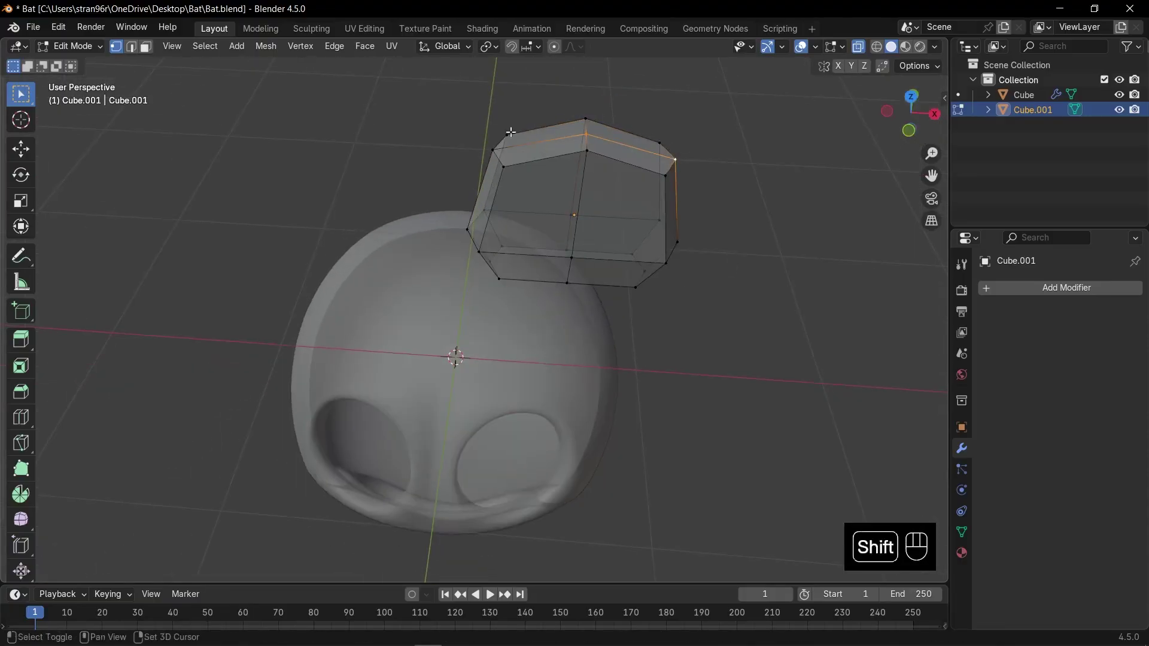
pyautogui.press('KP_1')
pyautogui.press('g')
pyautogui.press('z')
pyautogui.click(570, 135)
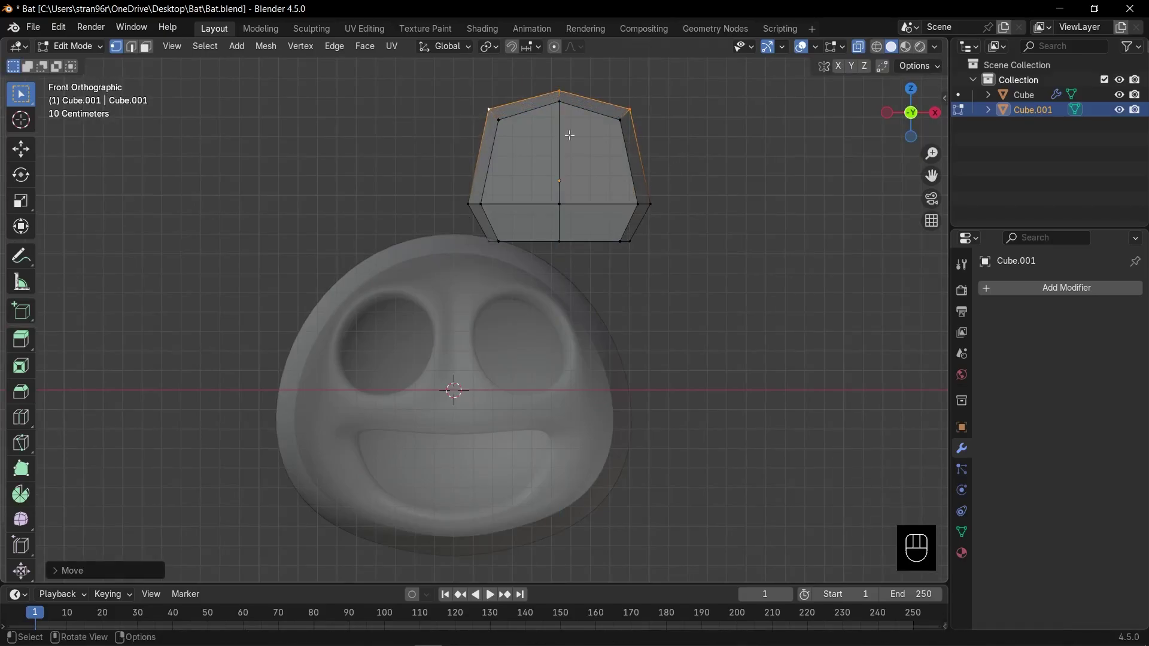
# Step: Move the central vertex column about 0.17 m along Y with smooth proportional editing, size about 0.56 m, to bend the ear
pyautogui.moveTo(595, 264); pyautogui.dragTo(594, 264)
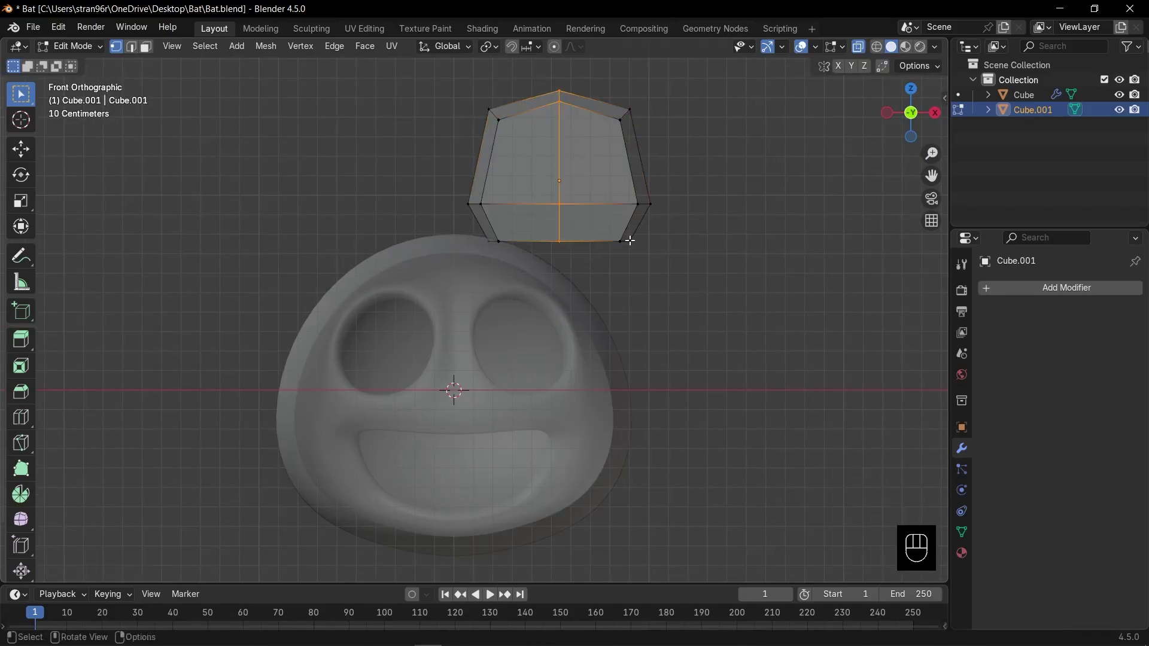
pyautogui.press('KP_7')
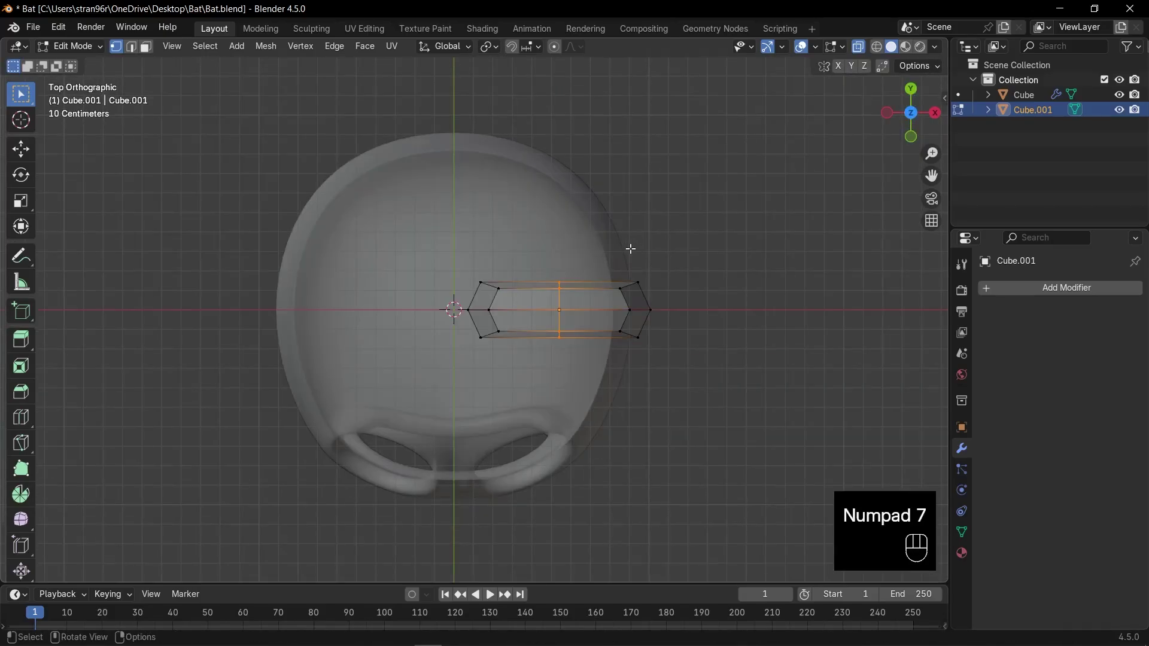
pyautogui.press('o')
pyautogui.press('g')
pyautogui.press('y')
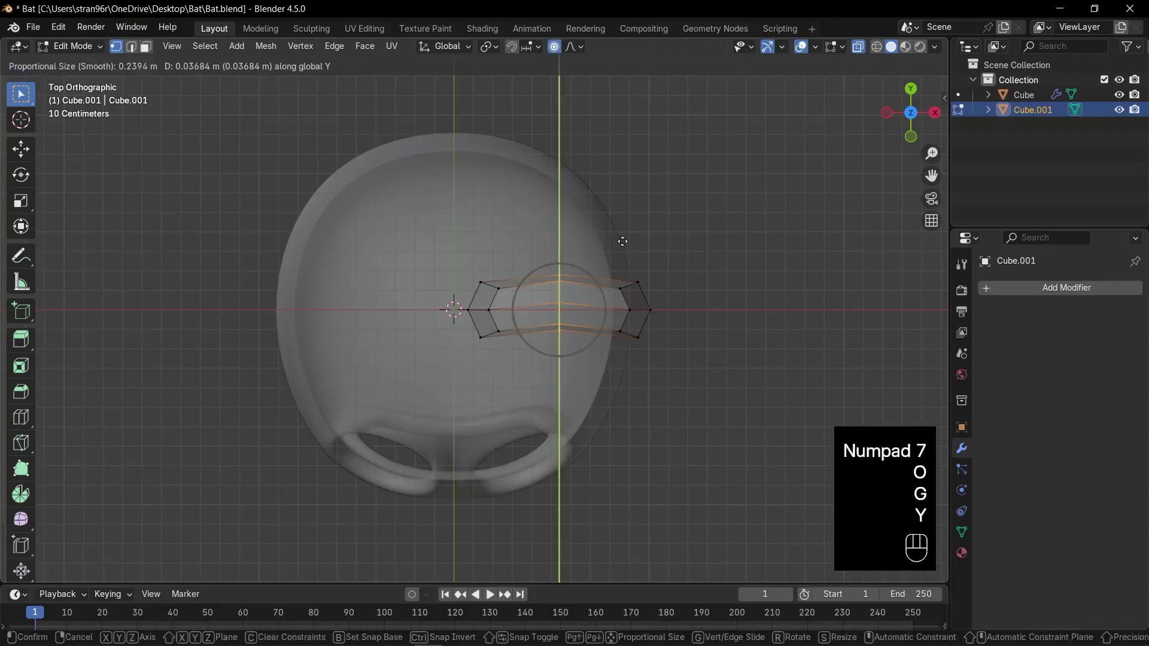
pyautogui.scroll(-5, 625, 227)
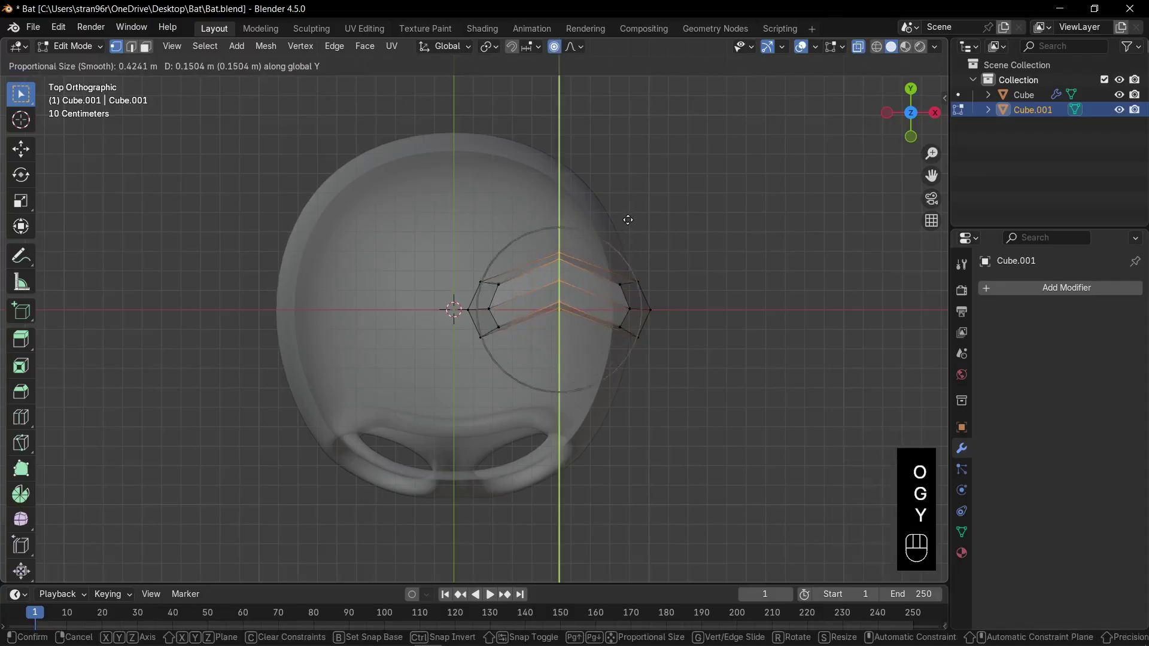
pyautogui.scroll(-1, 627, 220)
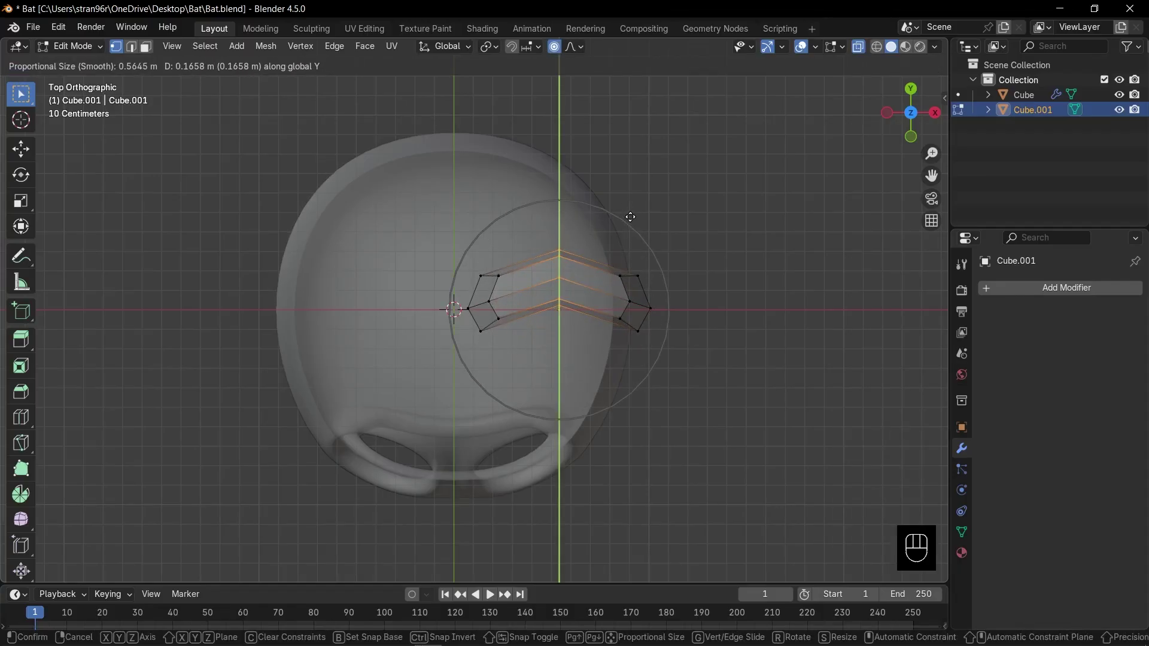
pyautogui.click(631, 217)
# Step: Scale up the lower horizontal row of vertices to widen the ear above its base
pyautogui.press('KP_1')
pyautogui.moveTo(440, 183); pyautogui.dragTo(667, 219)
pyautogui.press('s')
pyautogui.click(683, 216)
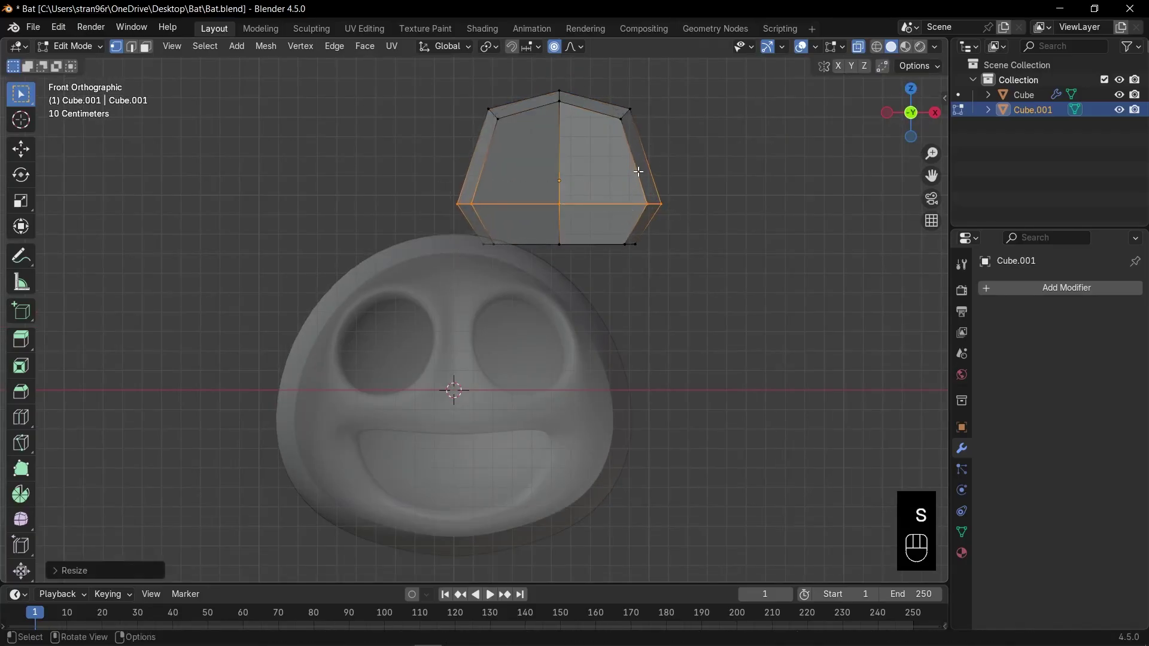
# Step: Add a horizontal loop cut in the ear's upper half and scale it up to about 1.06
pyautogui.hotkey('ctrl', 'r')
pyautogui.doubleClick(639, 172)
pyautogui.press('s')
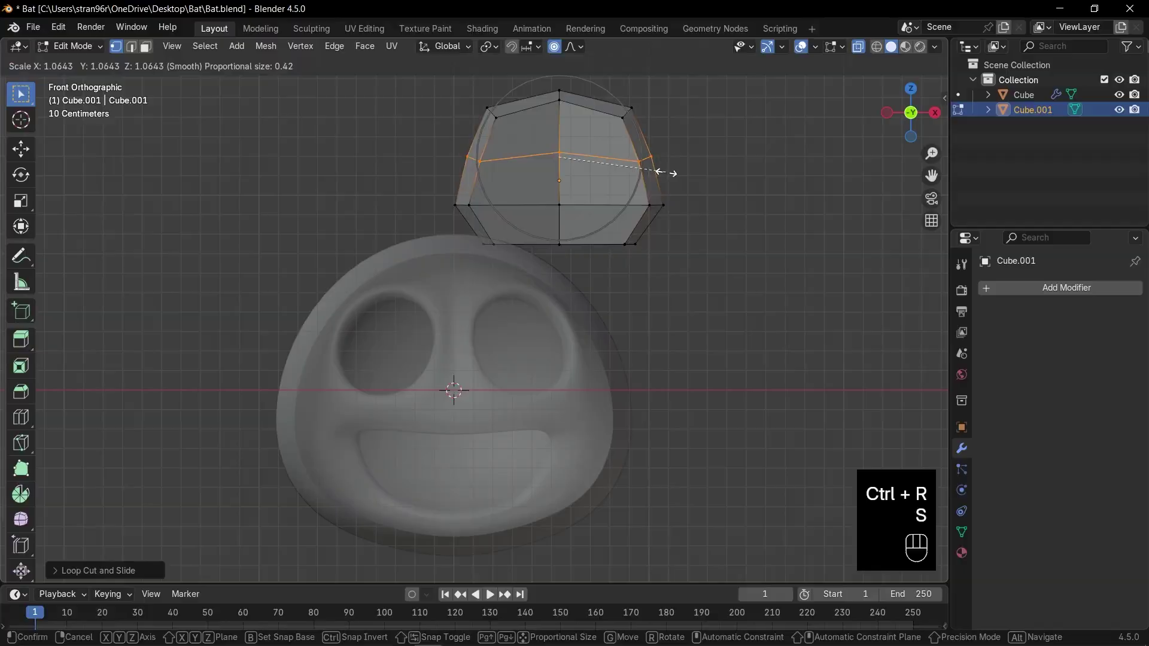
pyautogui.click(653, 170)
# Step: Move the whole ear mesh up along Z clear of the head and return to Object Mode with X-ray off
pyautogui.scroll(-1, 656, 171)
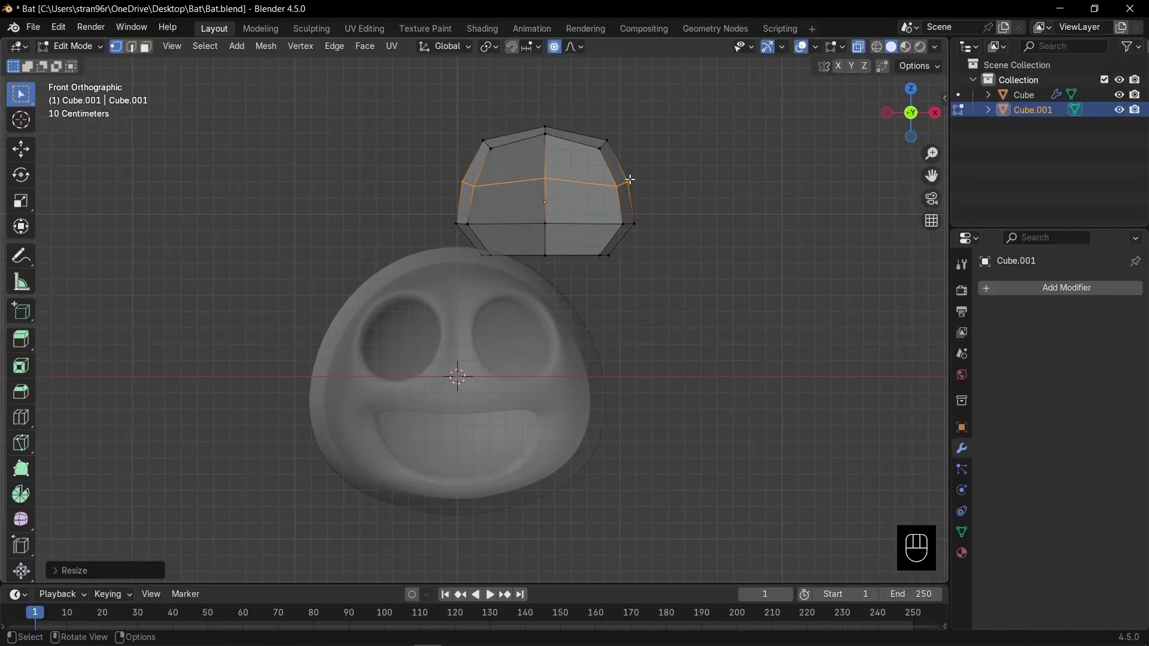
pyautogui.press('a')
pyautogui.press('g')
pyautogui.press('z')
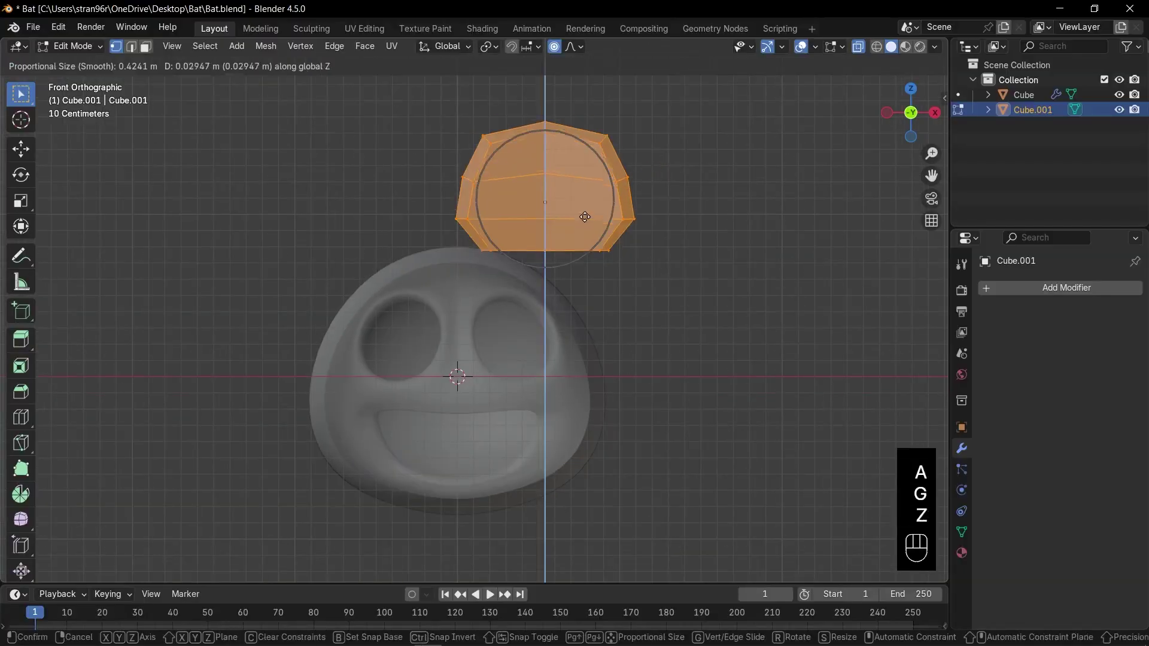
pyautogui.click(590, 192)
pyautogui.press('Tab')
pyautogui.hotkey('alt', 'z')
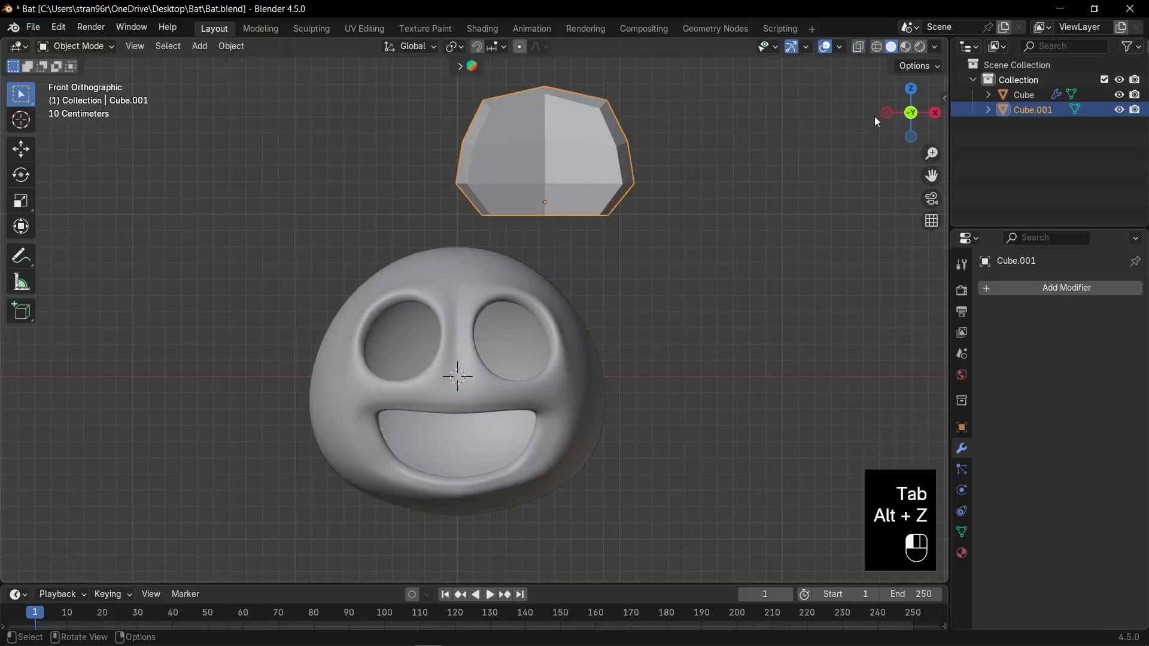
# Step: Move the whole ear mesh along Y toward the face in Edit Mode, centring the bent shape over the X axis
pyautogui.click(874, 116)
pyautogui.moveTo(894, 109); pyautogui.dragTo(916, 120)
pyautogui.click(587, 185)
pyautogui.press('Tab')
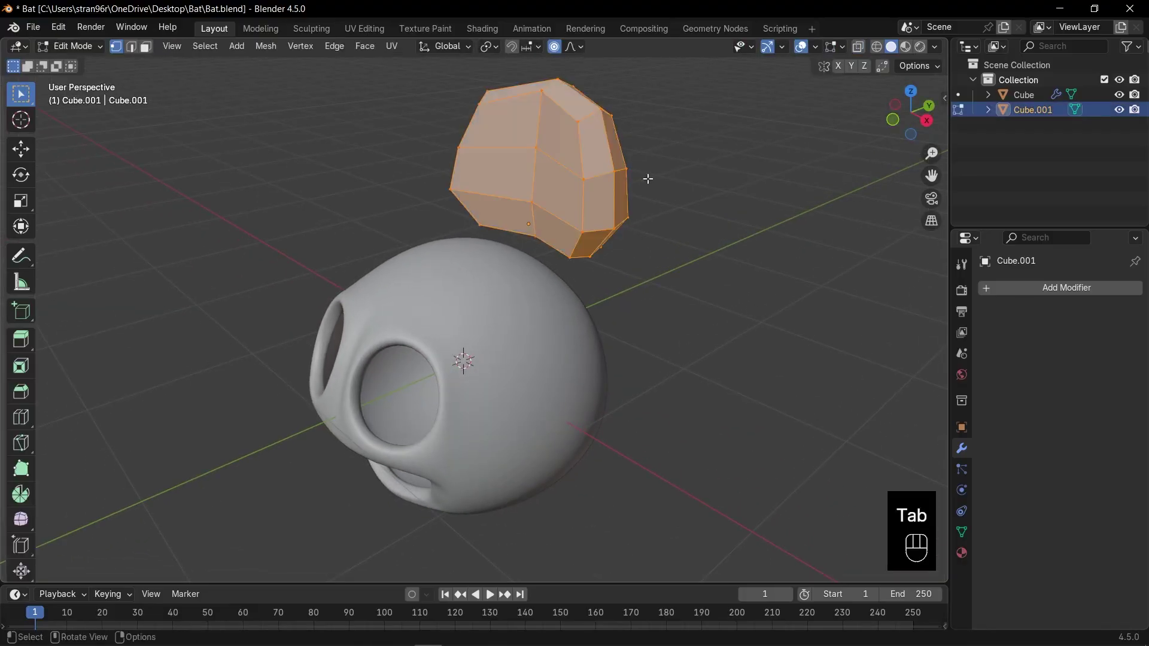
pyautogui.press('KP_7')
pyautogui.press('g')
pyautogui.press('y')
pyautogui.click(679, 177)
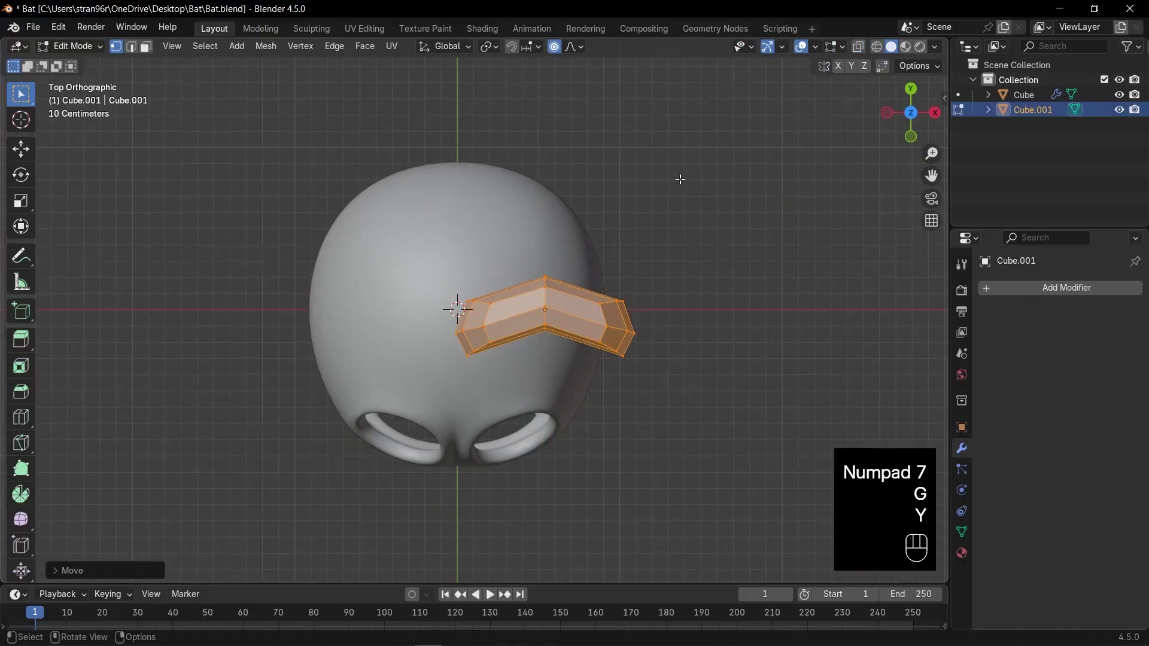
# Step: Inset the ear's front faces by about 0.05 m
pyautogui.press('KP_1')
pyautogui.press('Tab')
pyautogui.press('Tab')
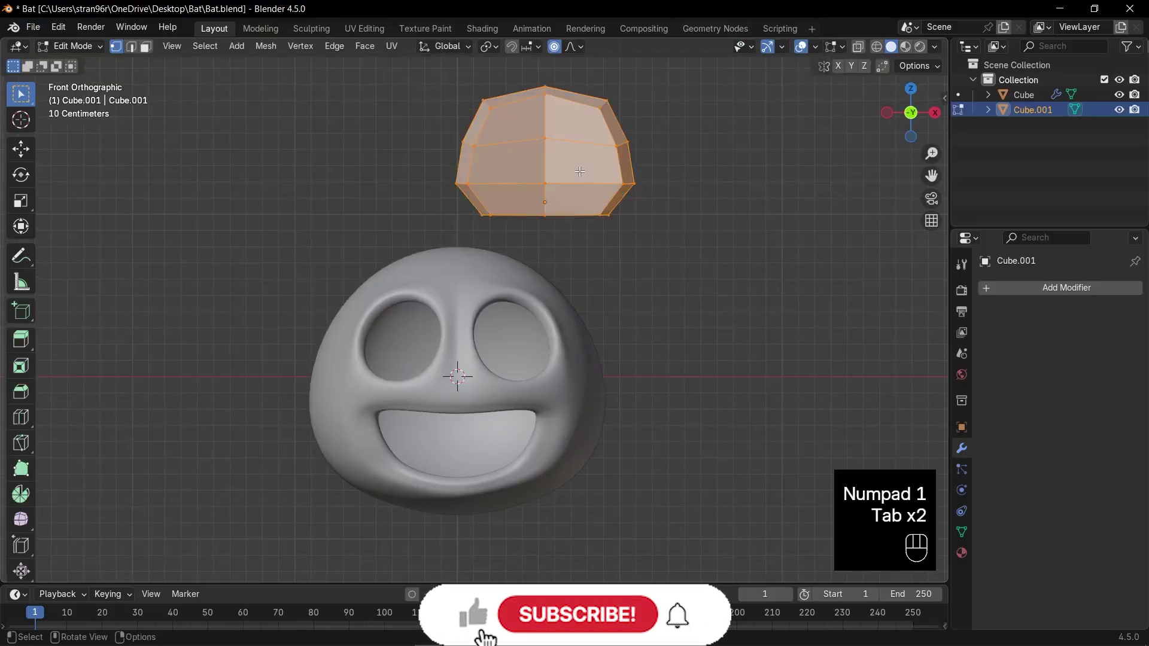
pyautogui.press('3')
pyautogui.moveTo(528, 128); pyautogui.dragTo(561, 190)
pyautogui.press('KP_1')
pyautogui.press('i')
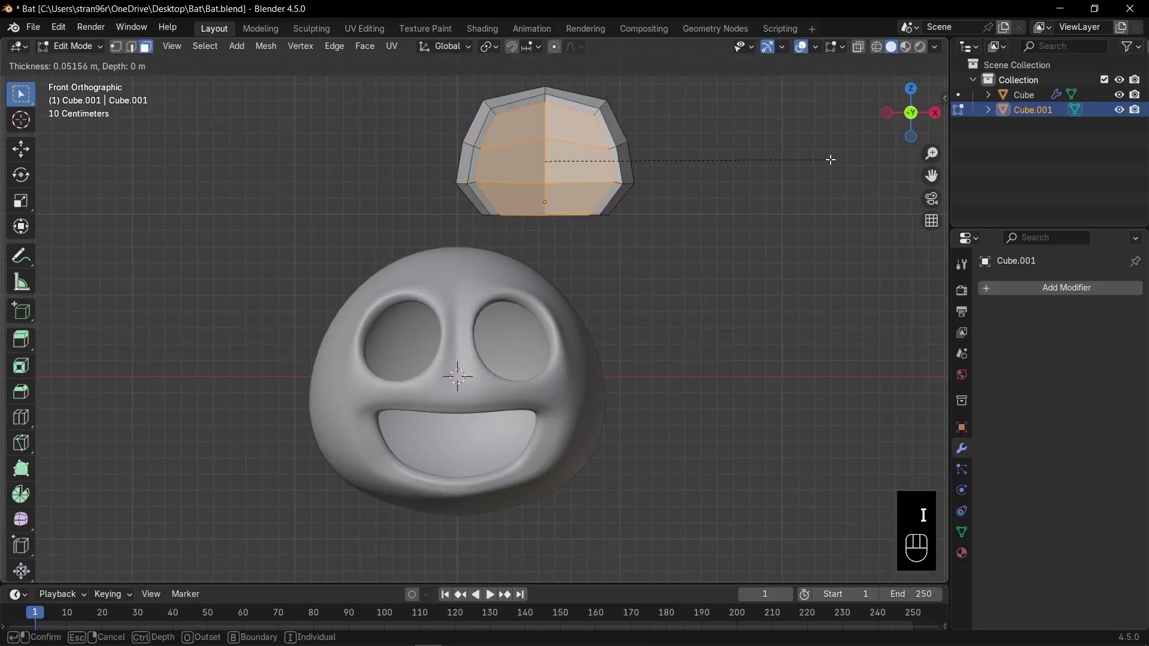
pyautogui.click(830, 160)
# Step: Extrude the inset faces into the ear and scale them down slightly to form the inner hollow
pyautogui.moveTo(830, 159); pyautogui.dragTo(834, 150, button='middle')
pyautogui.press('e')
pyautogui.click(812, 168)
pyautogui.press('KP_1')
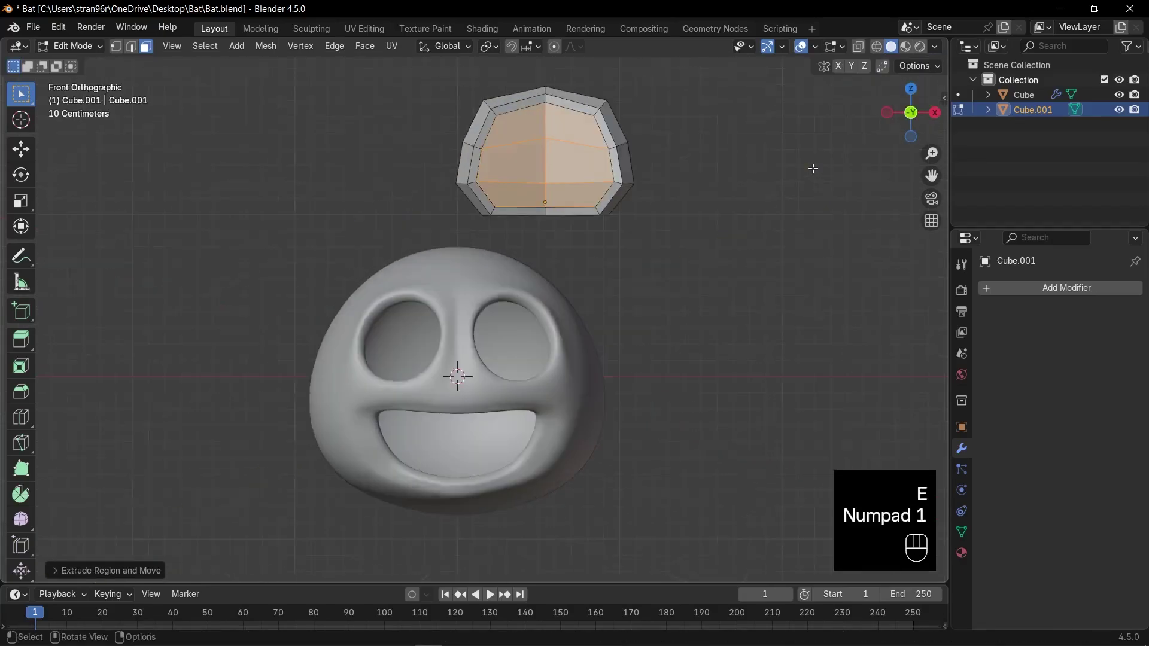
pyautogui.press('s')
pyautogui.click(778, 168)
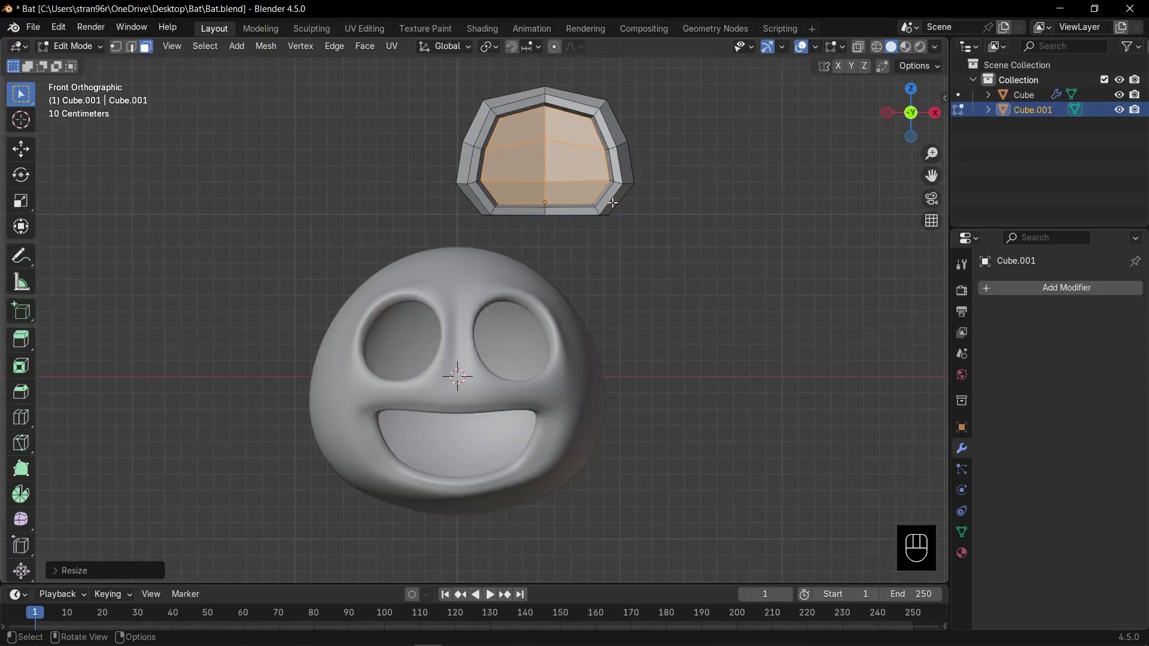
# Step: Add a level 2 Subdivision modifier to the ear and narrow it to about 0.79 along X
pyautogui.press('Tab')
pyautogui.hotkey('ctrl', '2')
pyautogui.press('s')
pyautogui.press('x')
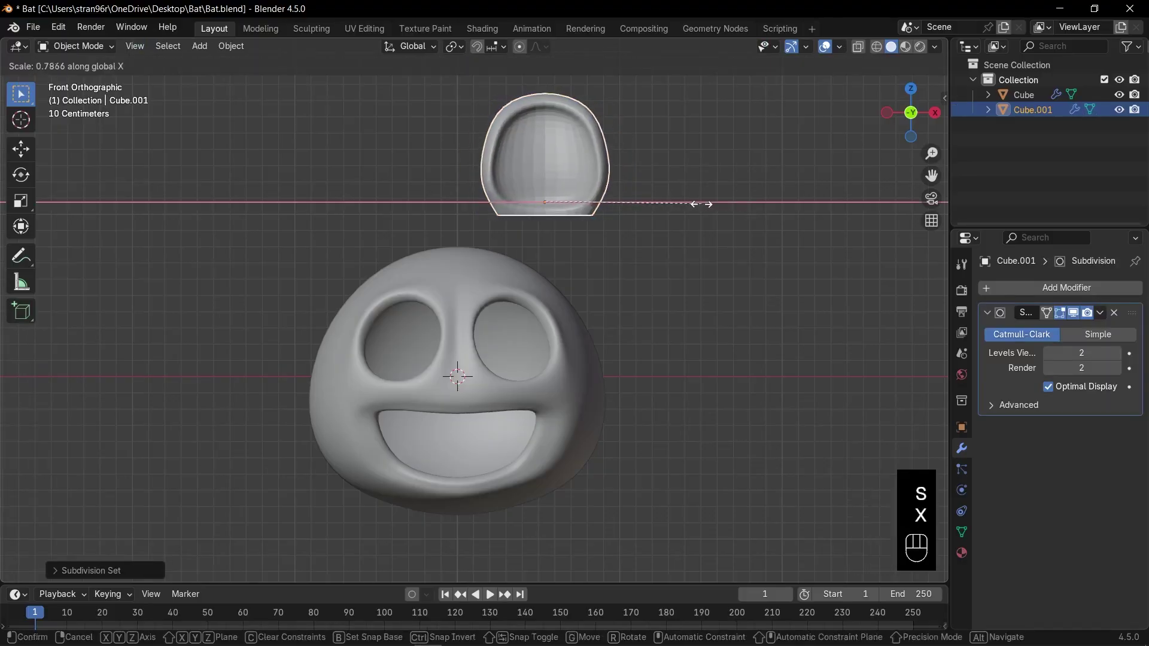
pyautogui.click(698, 200)
# Step: Pull the ear's top upward along Z with proportional editing to make it more pointed
pyautogui.press('Tab')
pyautogui.press('1')
pyautogui.keyDown('alt'); pyautogui.click(601, 154); pyautogui.keyUp('alt')
pyautogui.hotkey('alt', 'z')
pyautogui.press('o')
pyautogui.press('g')
pyautogui.press('z')
pyautogui.scroll(-2, 546, 137)
pyautogui.click(546, 127)
# Step: Scale the ear's lower horizontal loop up to about 1.14 and move the bottom vertices along Z
pyautogui.press('s')
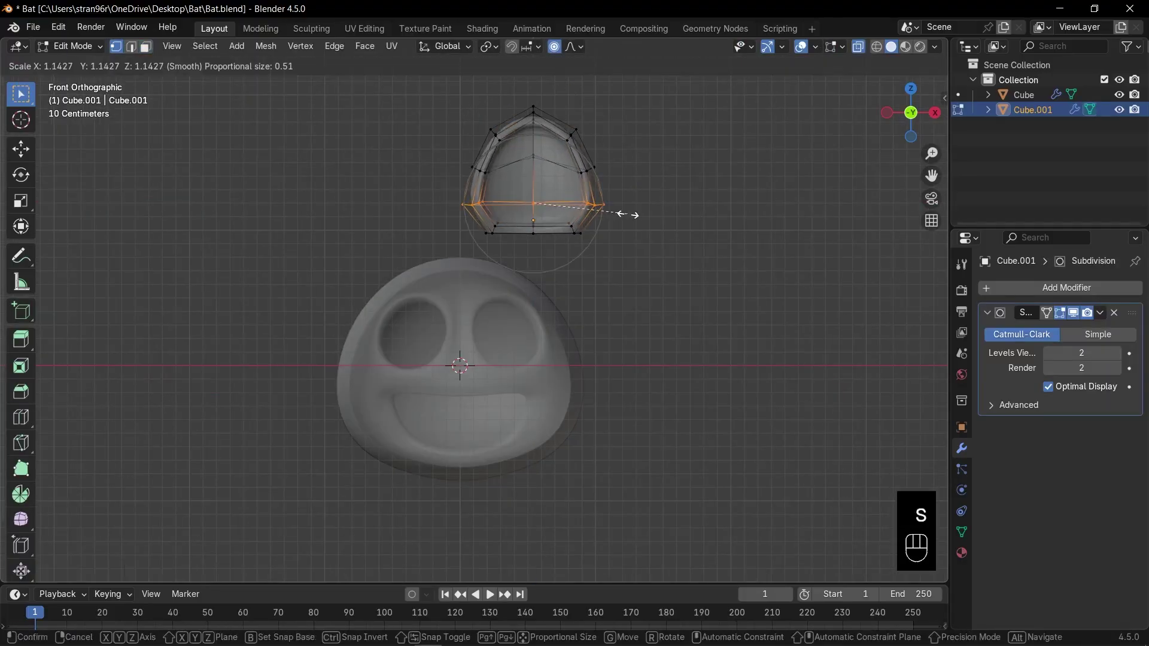
pyautogui.click(627, 213)
pyautogui.moveTo(526, 216); pyautogui.dragTo(544, 249)
pyautogui.press('g')
pyautogui.press('z')
pyautogui.click(562, 250)
# Step: Shift the whole ear mesh along Z relative to its origin and shade the ear smooth in Object Mode
pyautogui.press('a')
pyautogui.press('g')
pyautogui.press('z')
pyautogui.click(562, 250)
pyautogui.press('Tab')
pyautogui.hotkey('alt', 'z')
# Step: Scale the ear down to about 0.66 and move it onto the top of the head's +X side
pyautogui.press('s')
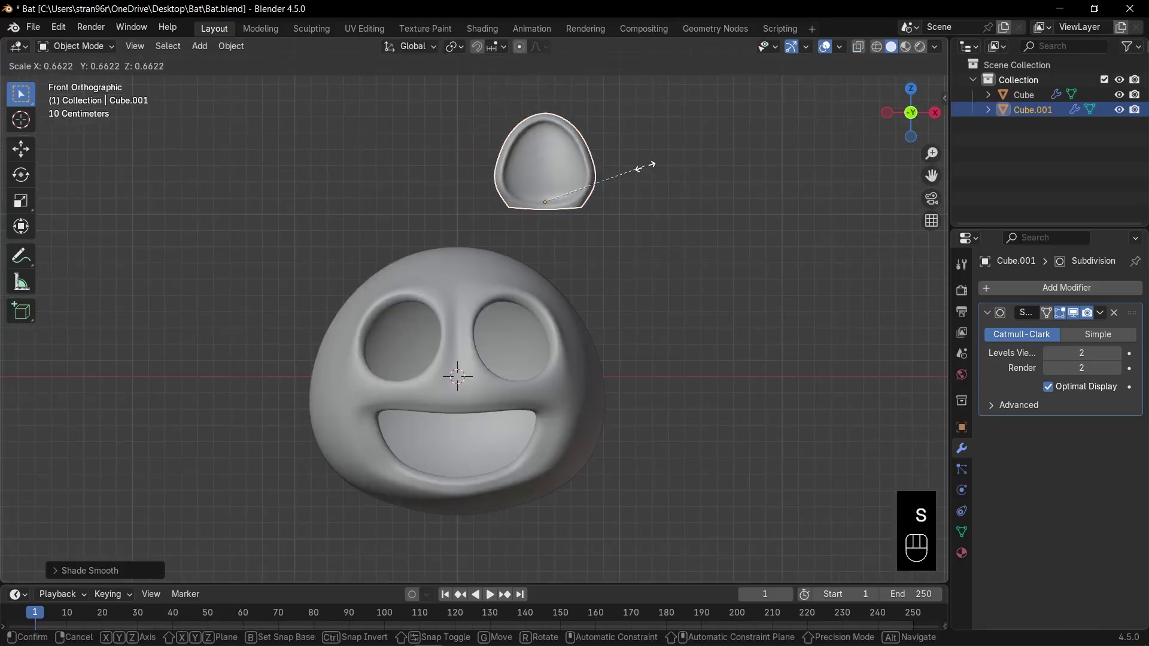
pyautogui.click(643, 168)
pyautogui.press('g')
pyautogui.click(632, 220)
# Step: Tilt the ear outward by slightly more than 20° and nudge its base against the head's curve
pyautogui.press('r')
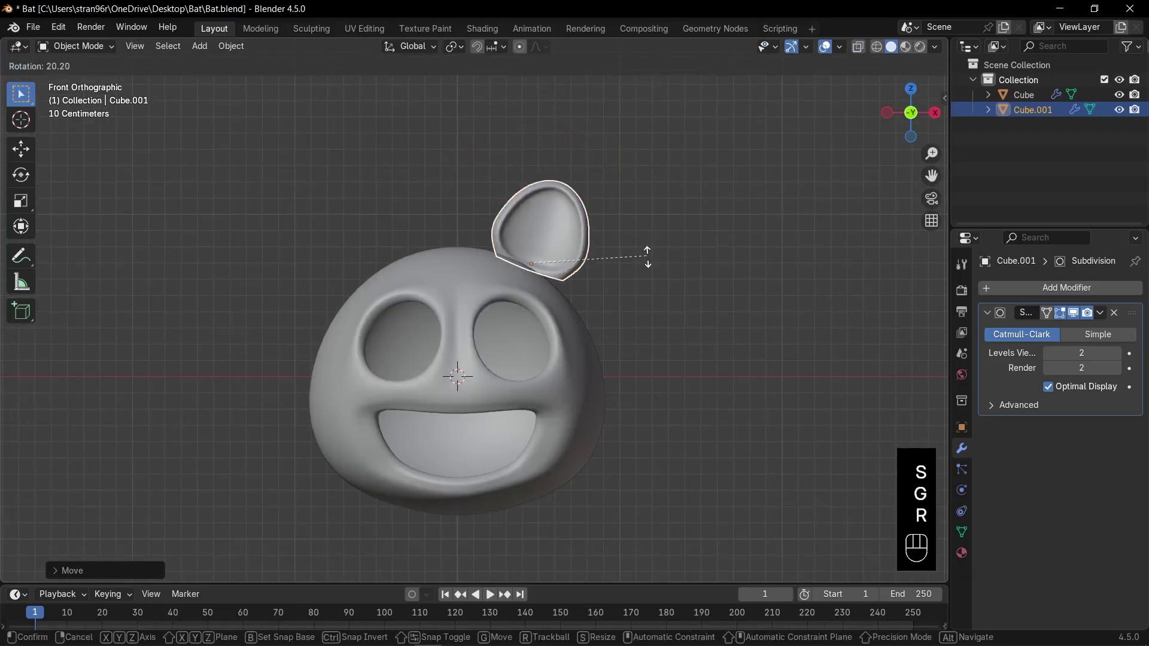
pyautogui.click(646, 264)
pyautogui.press('r')
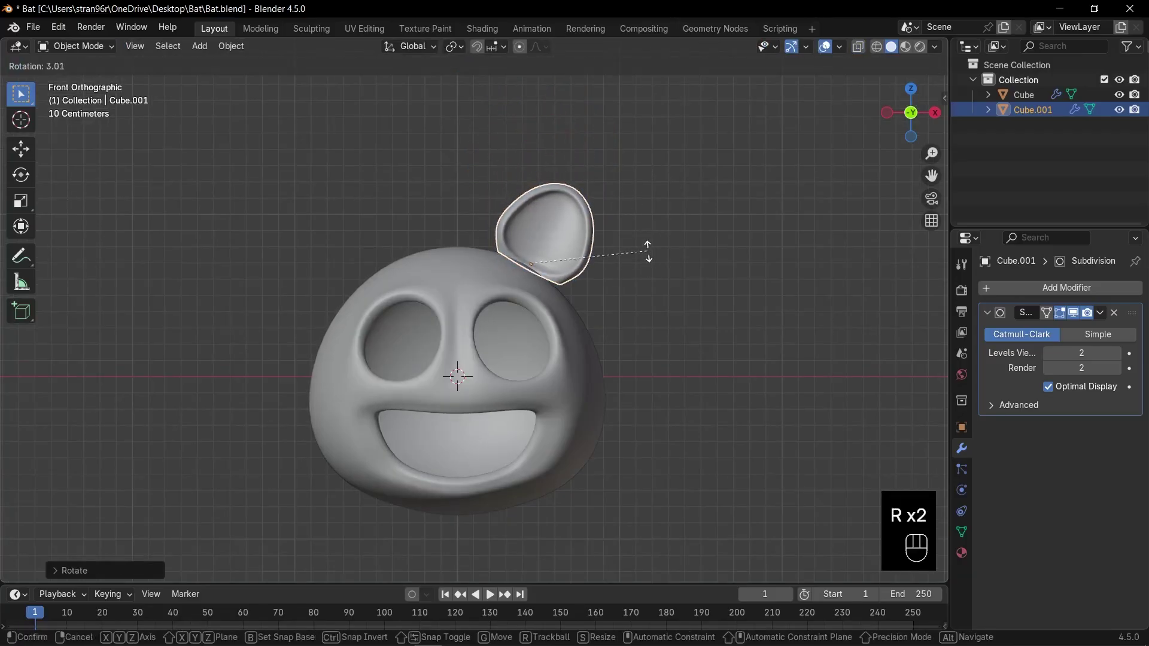
pyautogui.click(646, 250)
pyautogui.press('g')
pyautogui.click(645, 257)
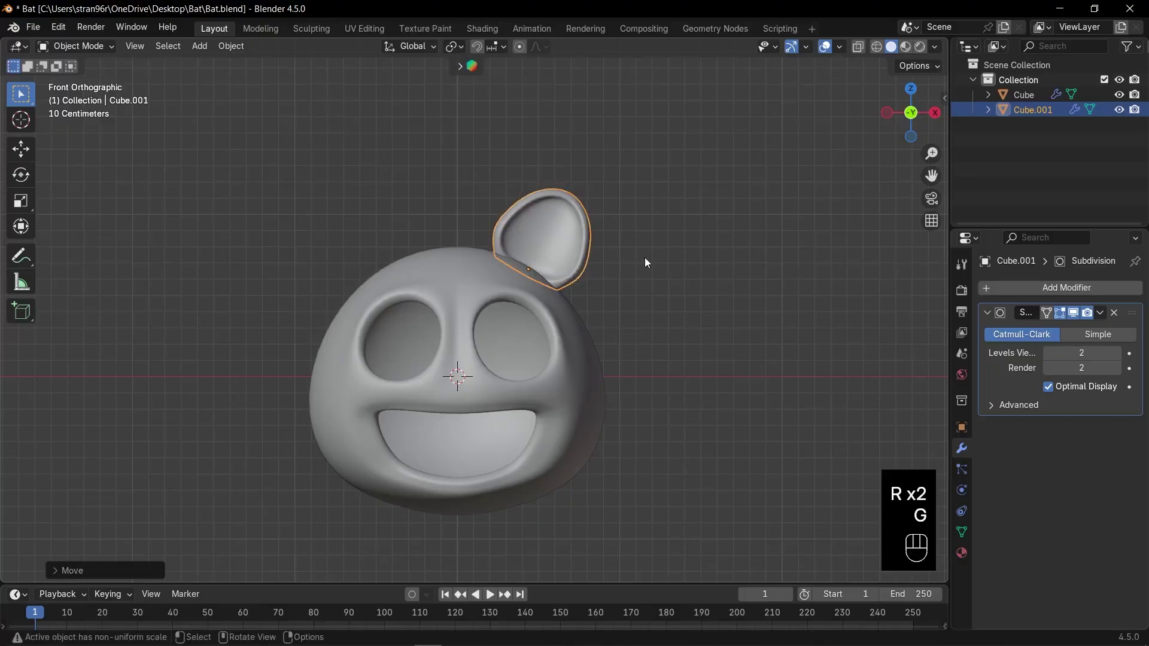
pyautogui.press('KP_Decimal')
pyautogui.press('g')
pyautogui.click(651, 359)
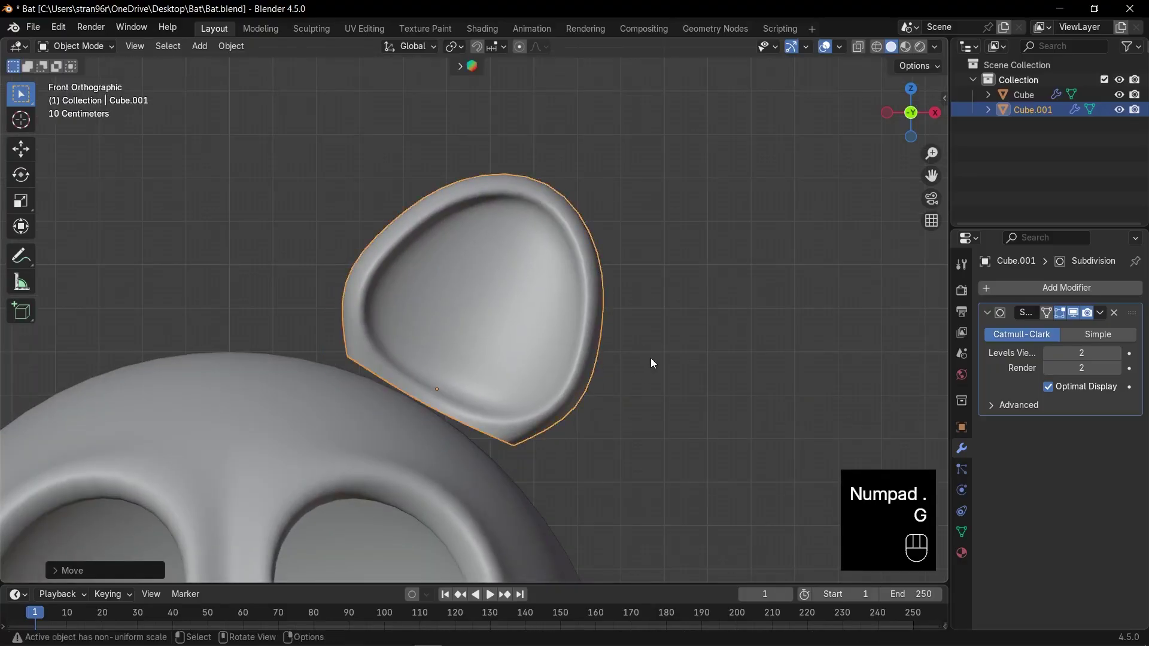
# Step: Select the ear's bottom edge loop and move it down into the head until the gap at the base closes
pyautogui.press('Tab')
pyautogui.press('2')
pyautogui.keyDown('alt'); pyautogui.click(495, 438); pyautogui.keyUp('alt')
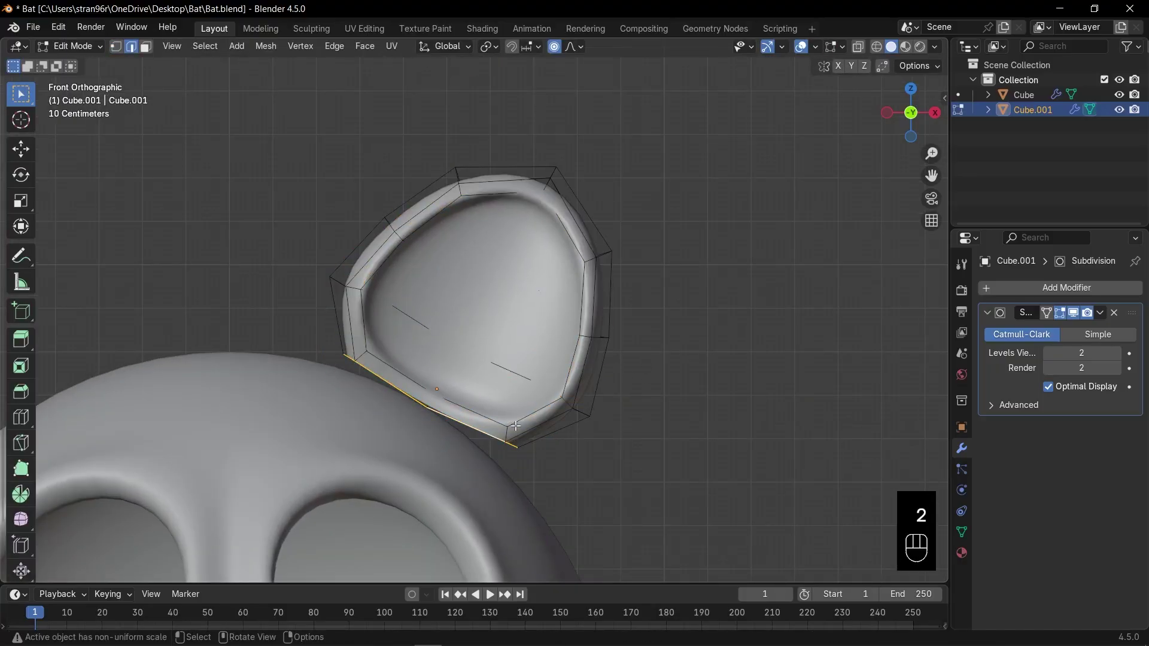
pyautogui.press('g')
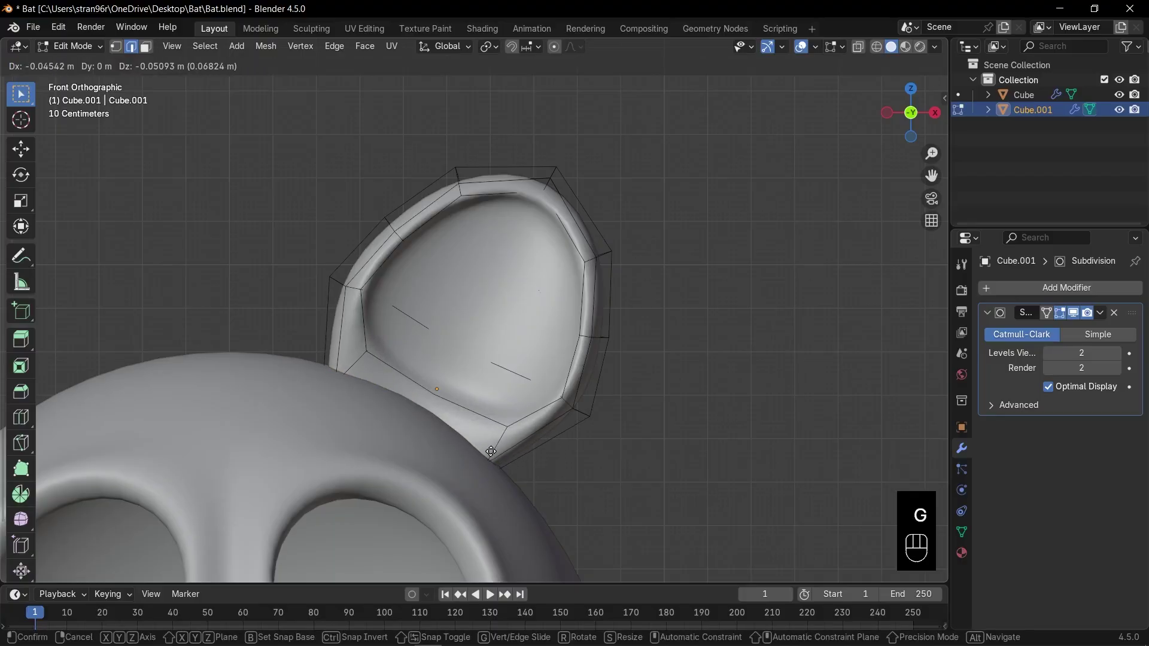
pyautogui.click(562, 447)
pyautogui.press('Tab')
pyautogui.hotkey('alt', 'z')
pyautogui.hotkey('alt', 'z')
pyautogui.scroll(-3, 658, 400)
pyautogui.scroll(2, 599, 371)
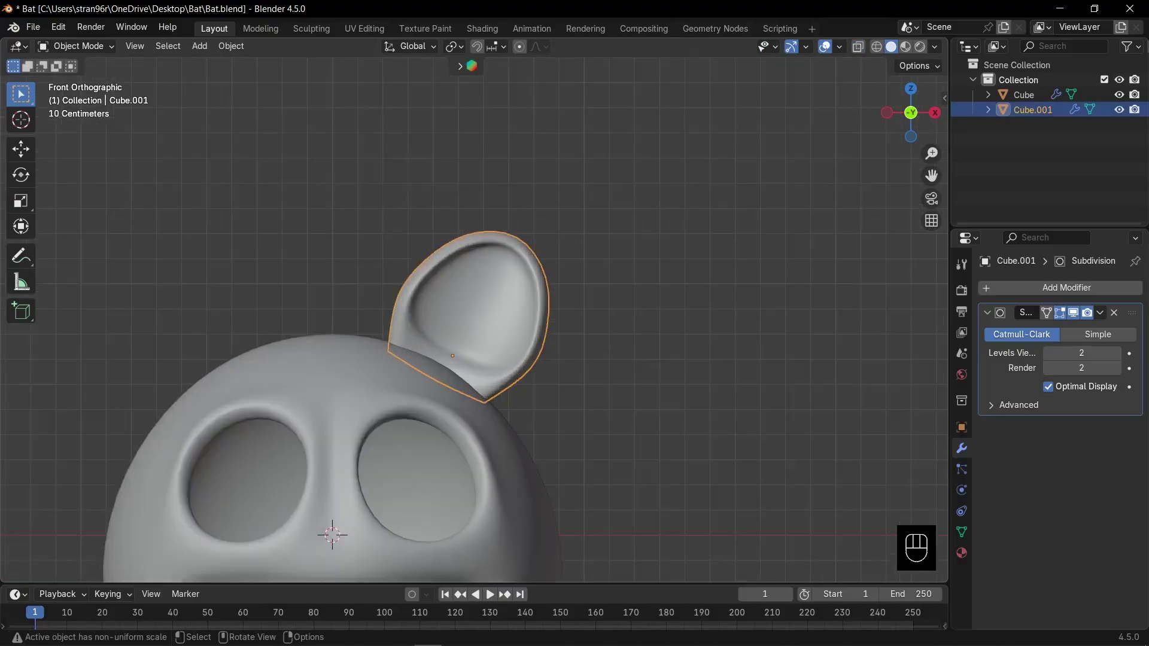
# Step: Widen the ear to about 1.21 along its local X axis and lengthen it along its local Z axis
pyautogui.press('s')
pyautogui.press('x')
pyautogui.press('x')
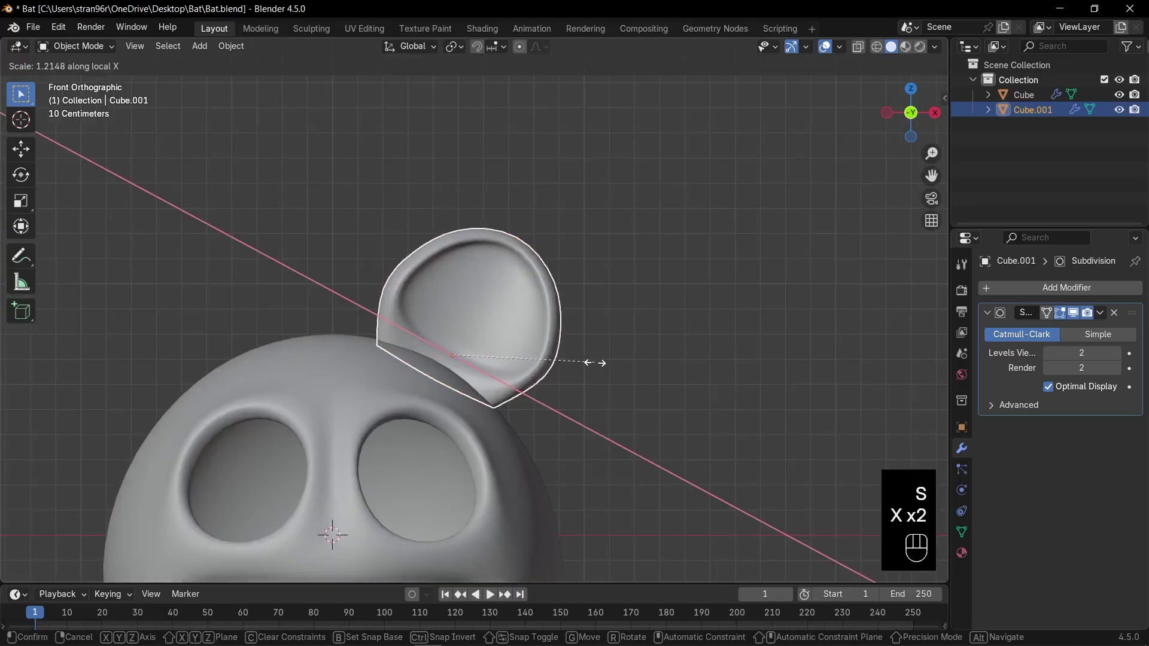
pyautogui.click(595, 363)
pyautogui.press('s')
pyautogui.press('z')
pyautogui.press('z')
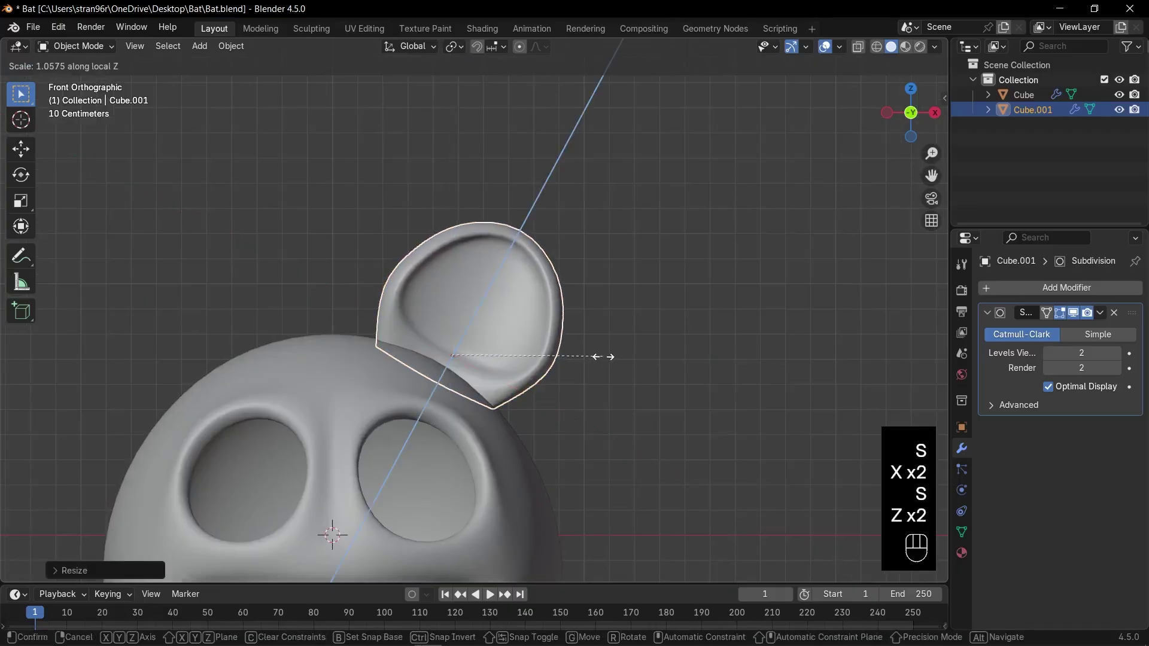
pyautogui.click(617, 346)
# Step: Apply the ear's rotation and scale, and deselect it
pyautogui.hotkey('ctrl', 'a')
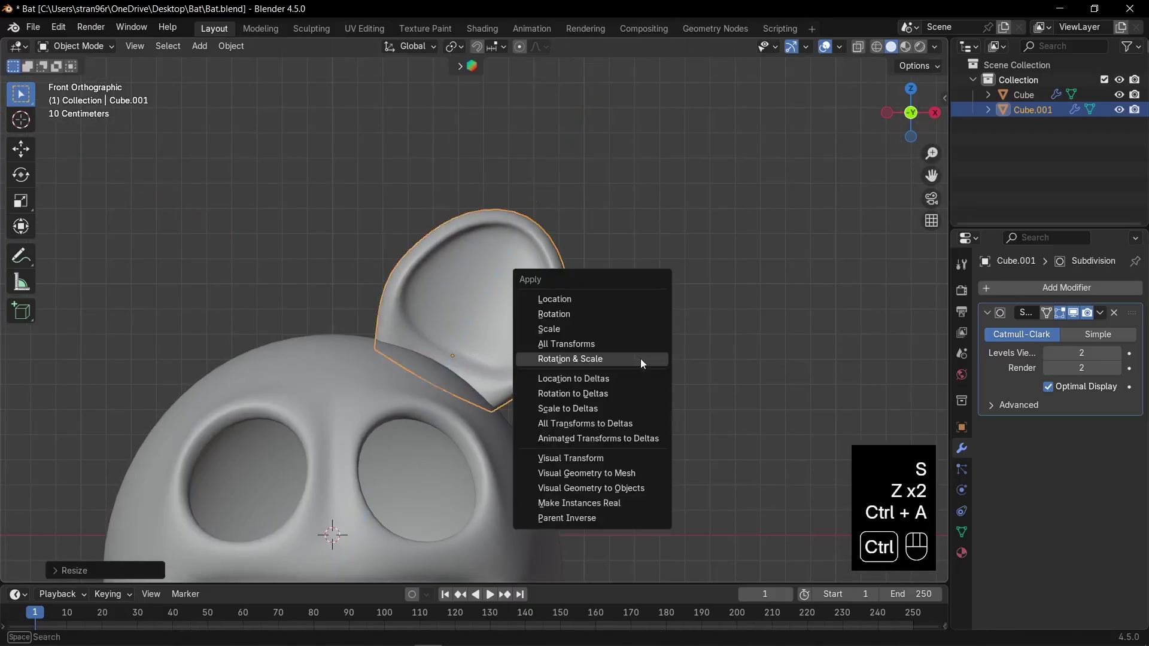
pyautogui.click(640, 358)
pyautogui.click(605, 341)
pyautogui.scroll(-1, 605, 341)
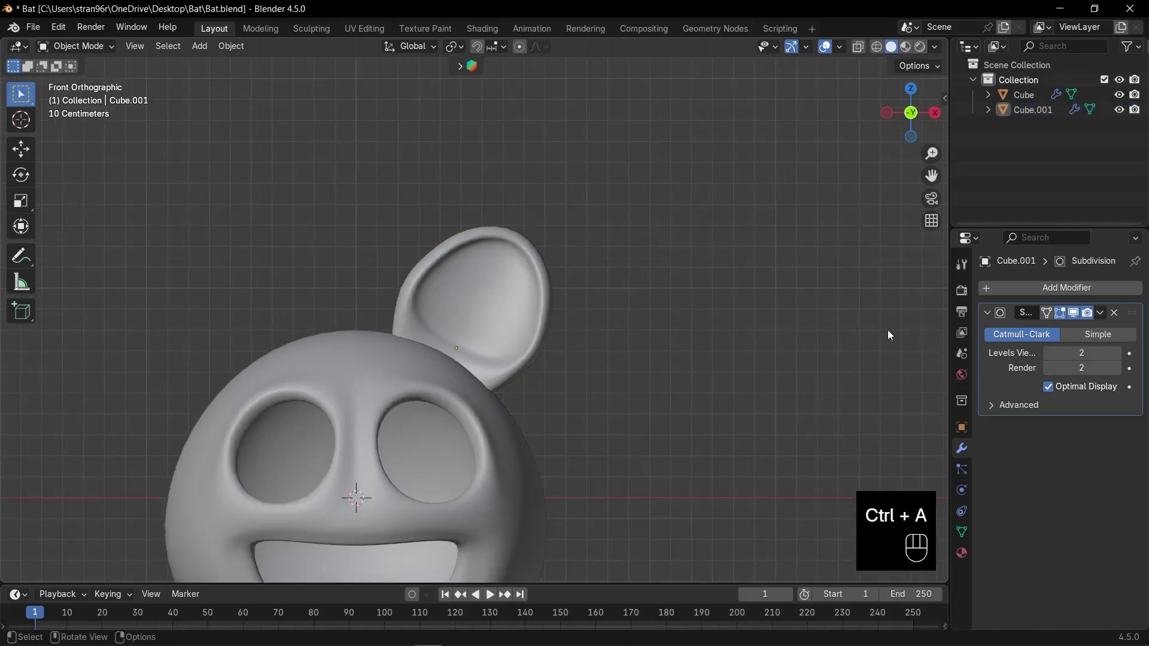
# Step: Add an X-axis Mirror modifier to the ear, using the head Cube as its mirror object
pyautogui.click(990, 315)
pyautogui.click(1066, 288)
pyautogui.write('mi')
pyautogui.press('Return')
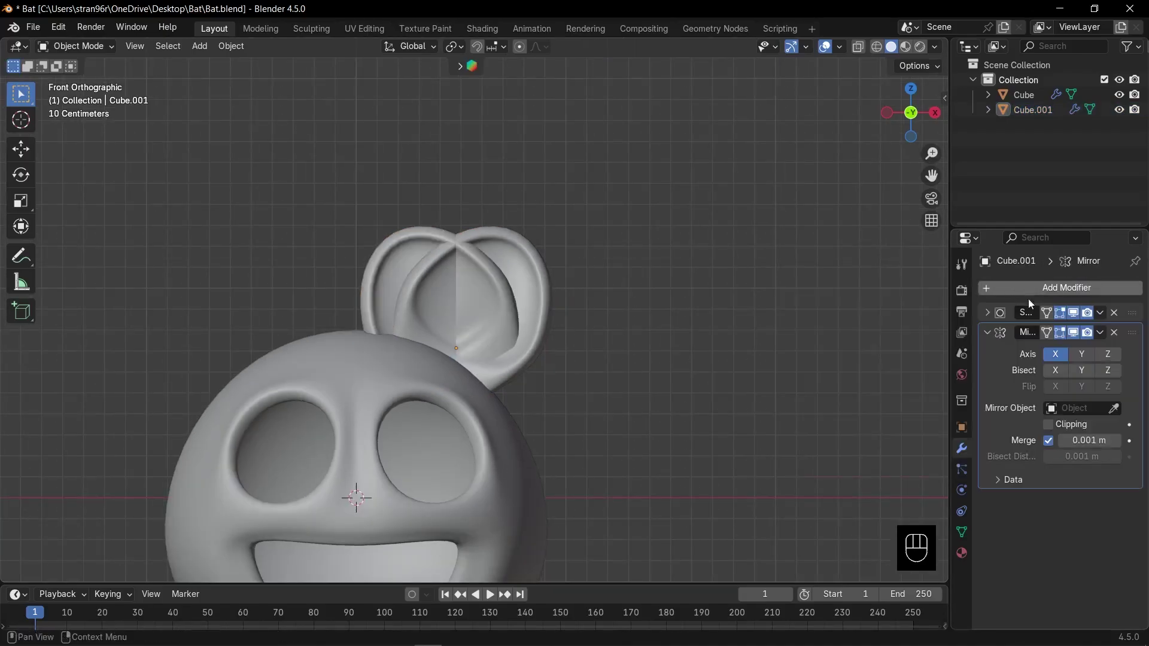
pyautogui.click(372, 381)
pyautogui.scroll(-4, 649, 368)
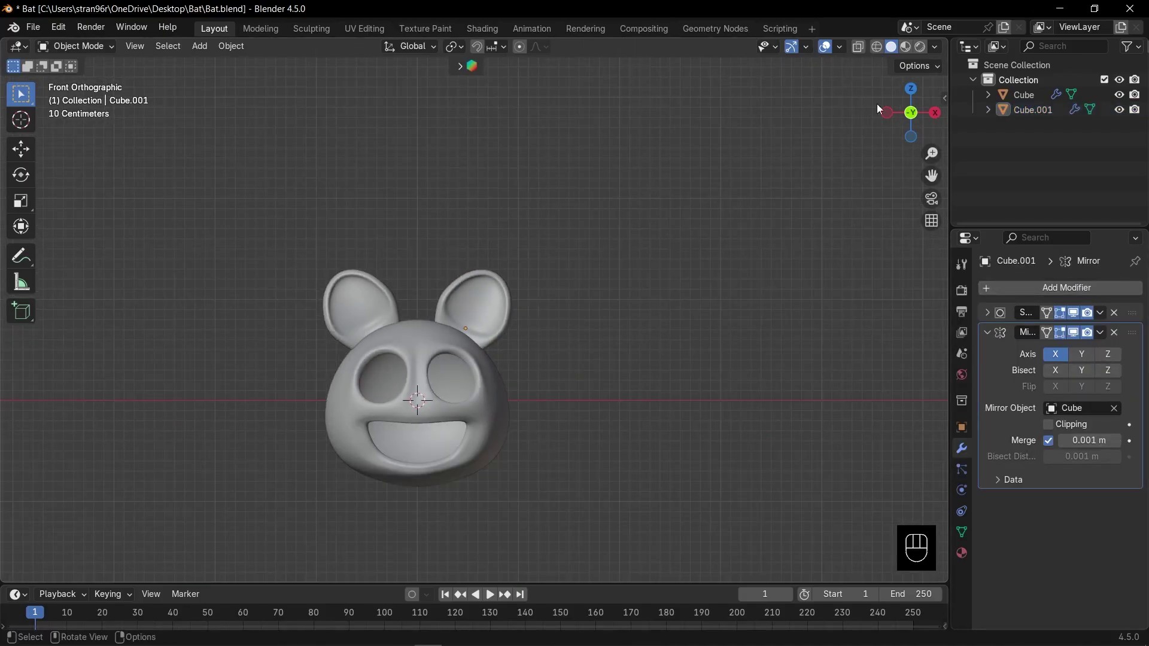
pyautogui.moveTo(906, 110); pyautogui.dragTo(918, 119)
pyautogui.press('KP_1')
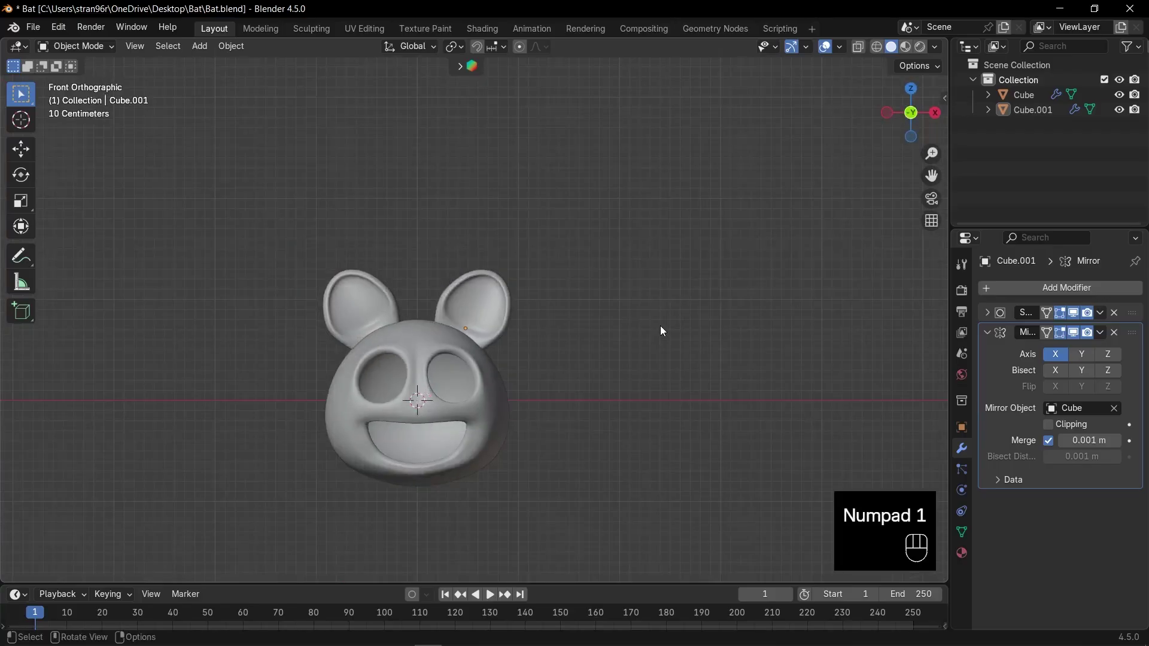
# Step: Add a mesh plane and rotate it 90° about X so it stands upright facing the front
pyautogui.hotkey('shift', 'a')
pyautogui.moveTo(661, 326)
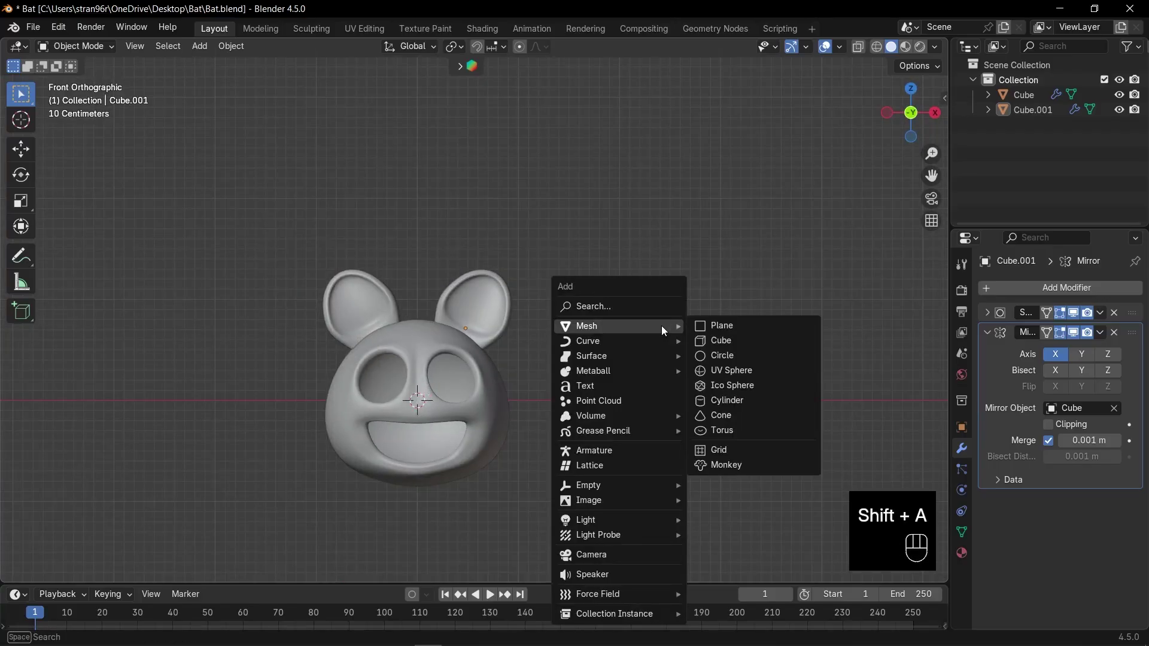
pyautogui.click(716, 328)
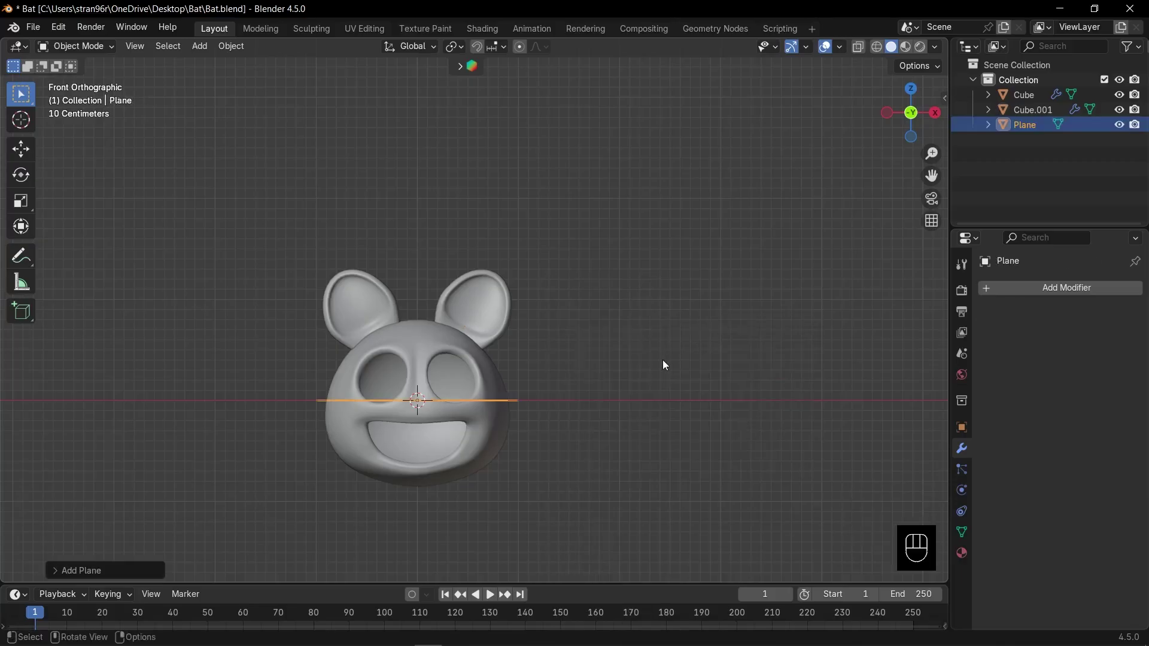
pyautogui.press('r')
pyautogui.press('x')
pyautogui.press('9')
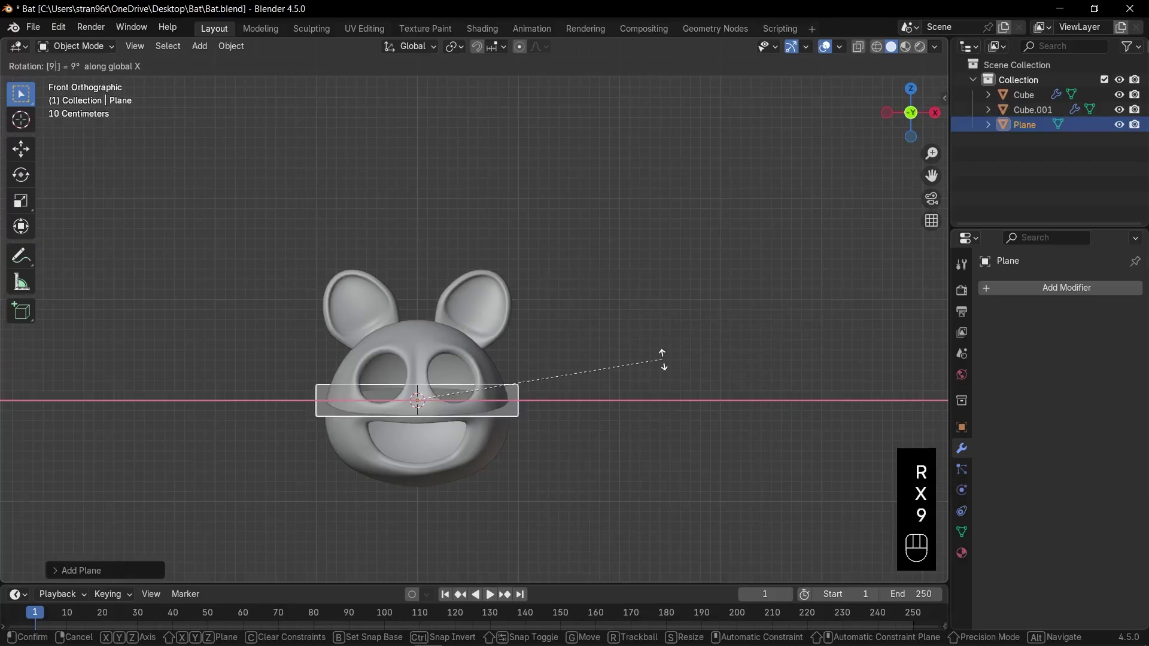
pyautogui.press('0')
pyautogui.press('KP_Enter')
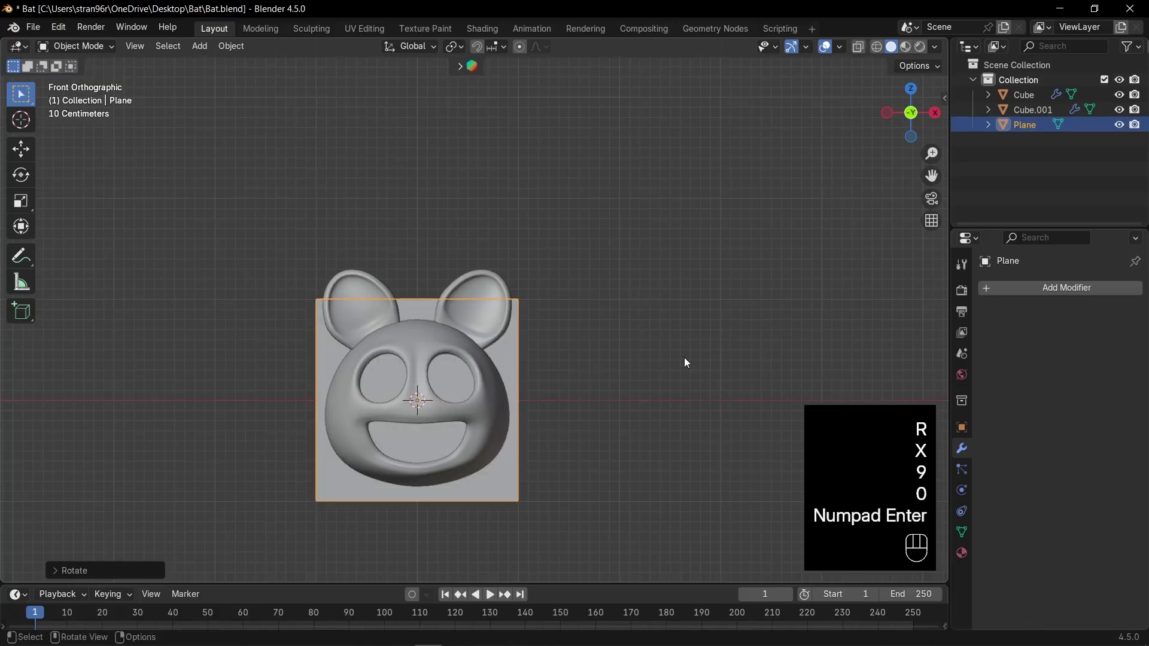
# Step: Scale the plane along Z to about half its height and move it beside the head on the +X side
pyautogui.press('s')
pyautogui.press('z')
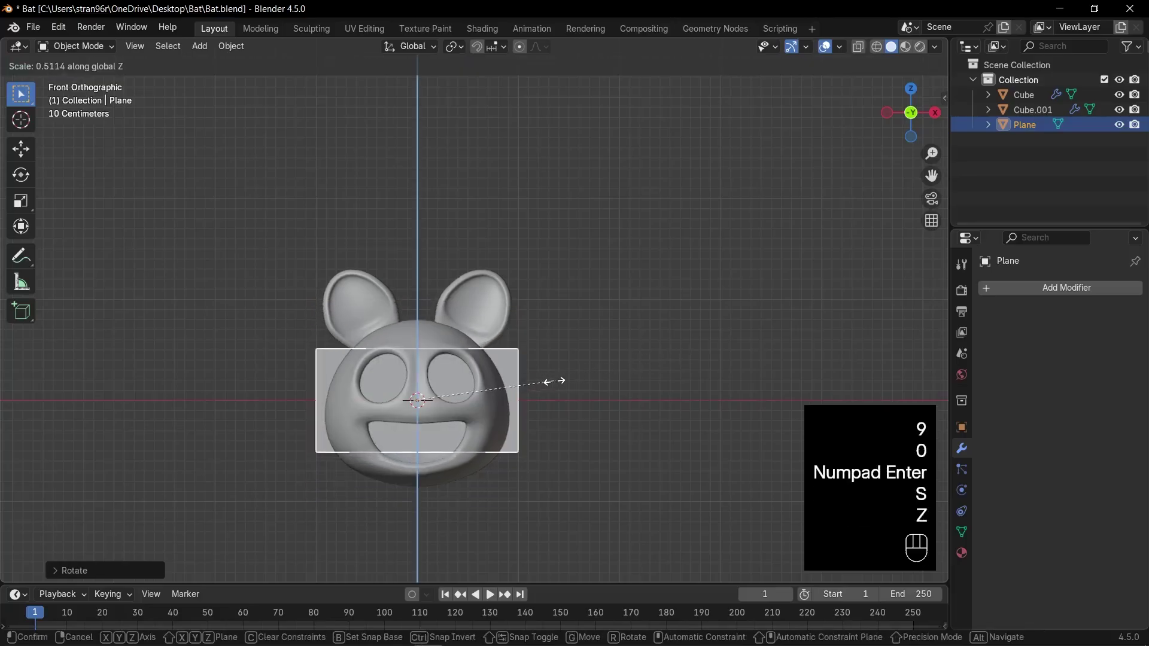
pyautogui.click(545, 384)
pyautogui.press('g')
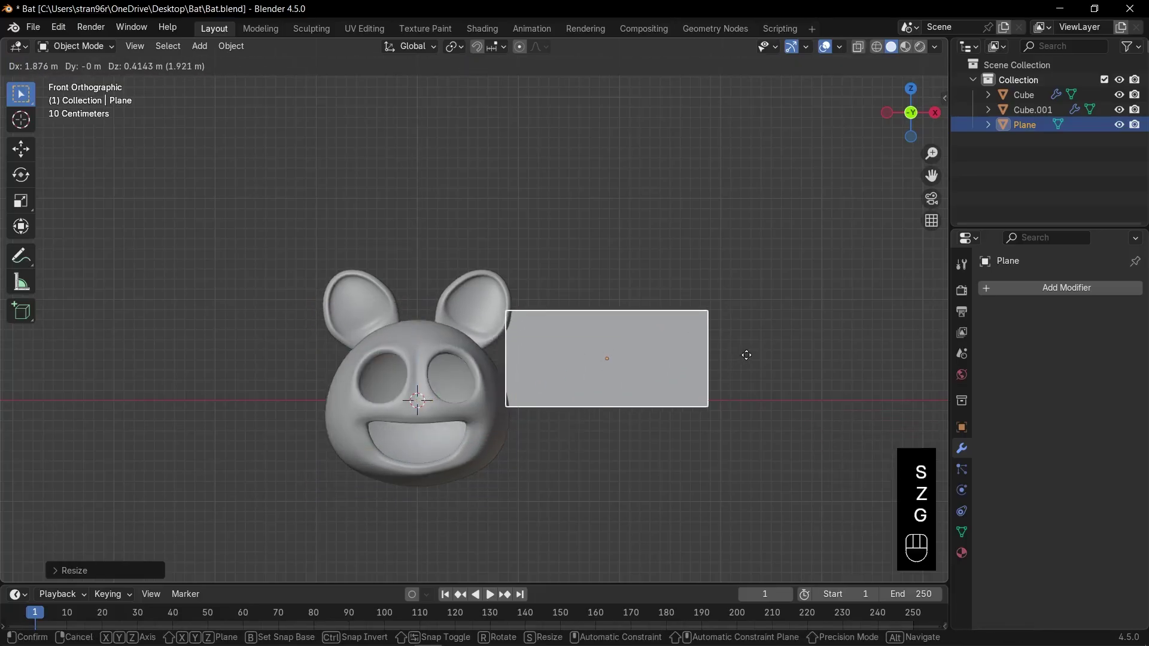
pyautogui.click(762, 364)
# Step: Apply the plane's rotation and scale, and save the file
pyautogui.hotkey('ctrl', 'a')
pyautogui.click(762, 364)
pyautogui.hotkey('ctrl', 's')
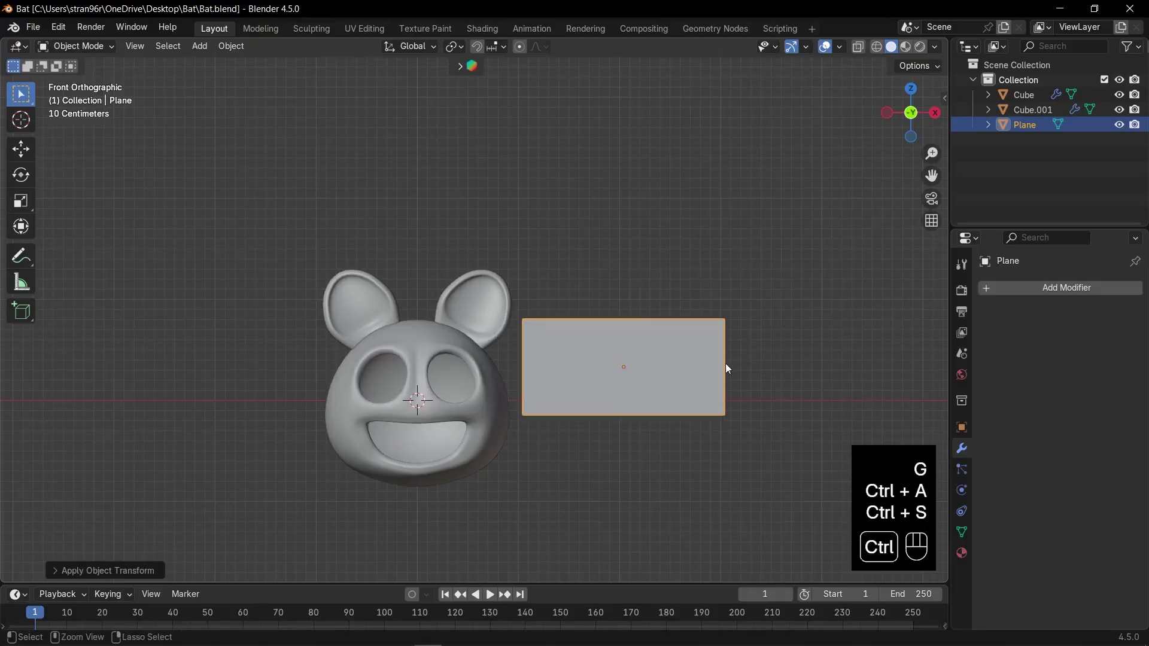
# Step: Divide the plane with two evenly spaced vertical loop cuts and one centred horizontal loop cut
pyautogui.press('KP_Decimal')
pyautogui.press('Tab')
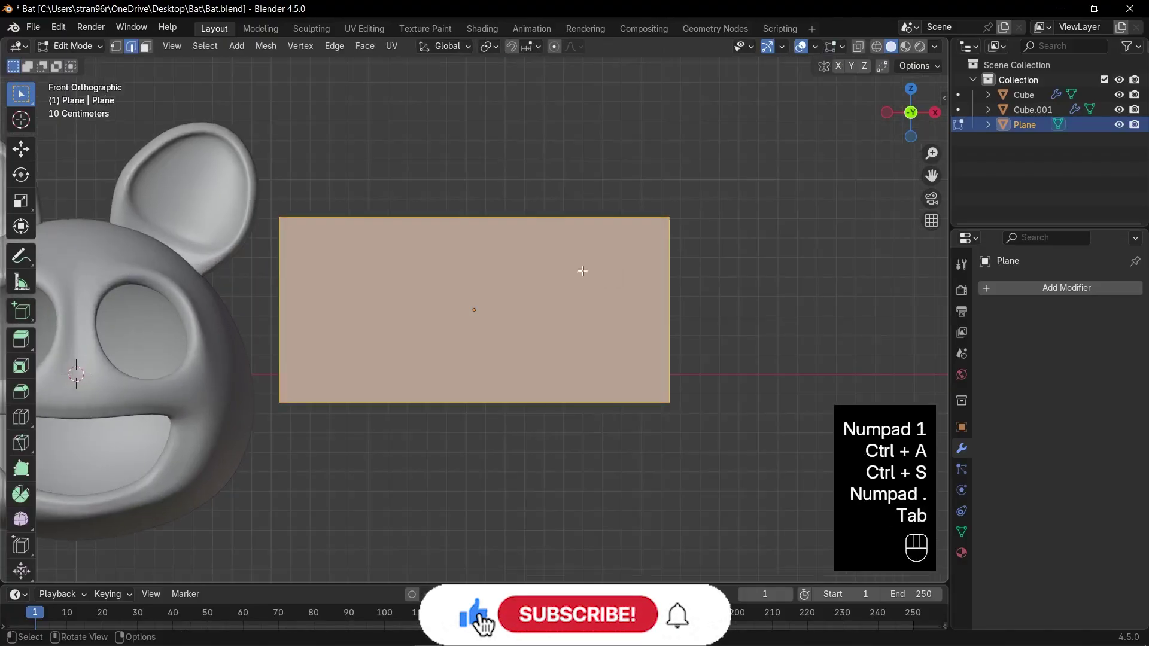
pyautogui.hotkey('ctrl', 'r')
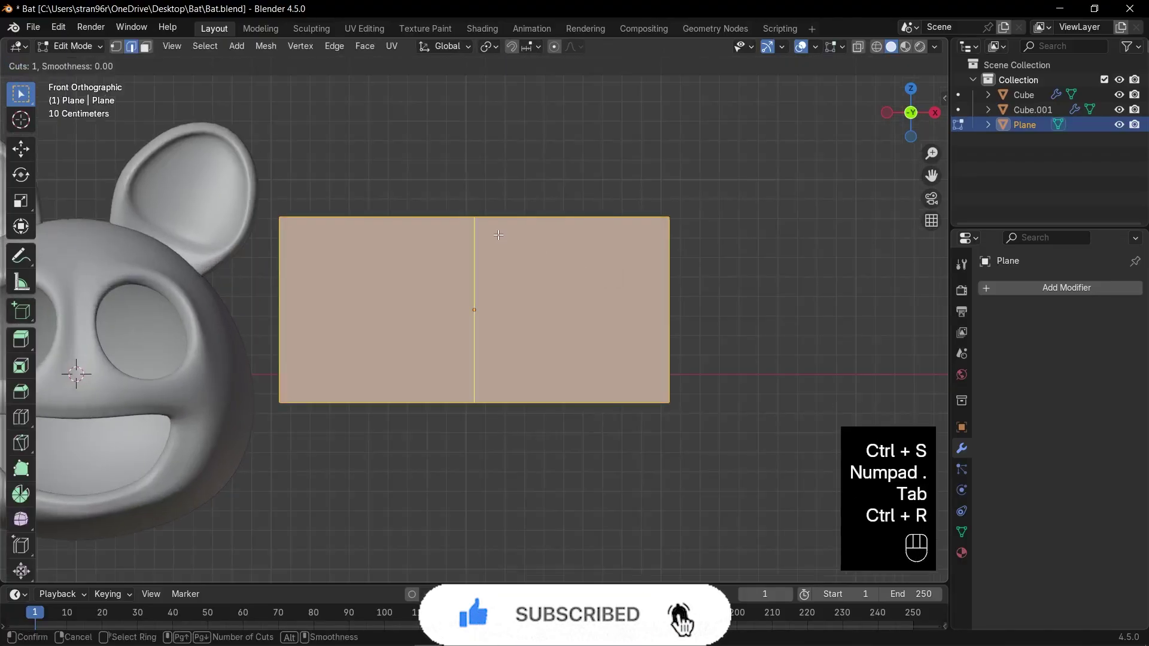
pyautogui.scroll(2, 499, 235)
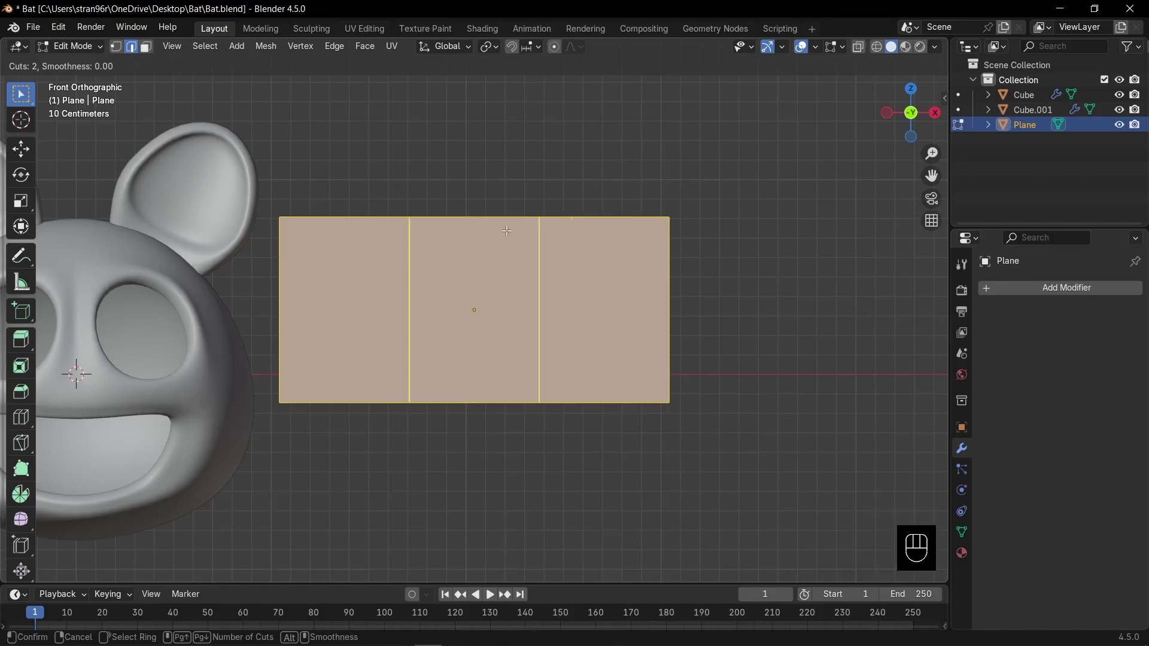
pyautogui.click(507, 231)
pyautogui.rightClick(507, 231)
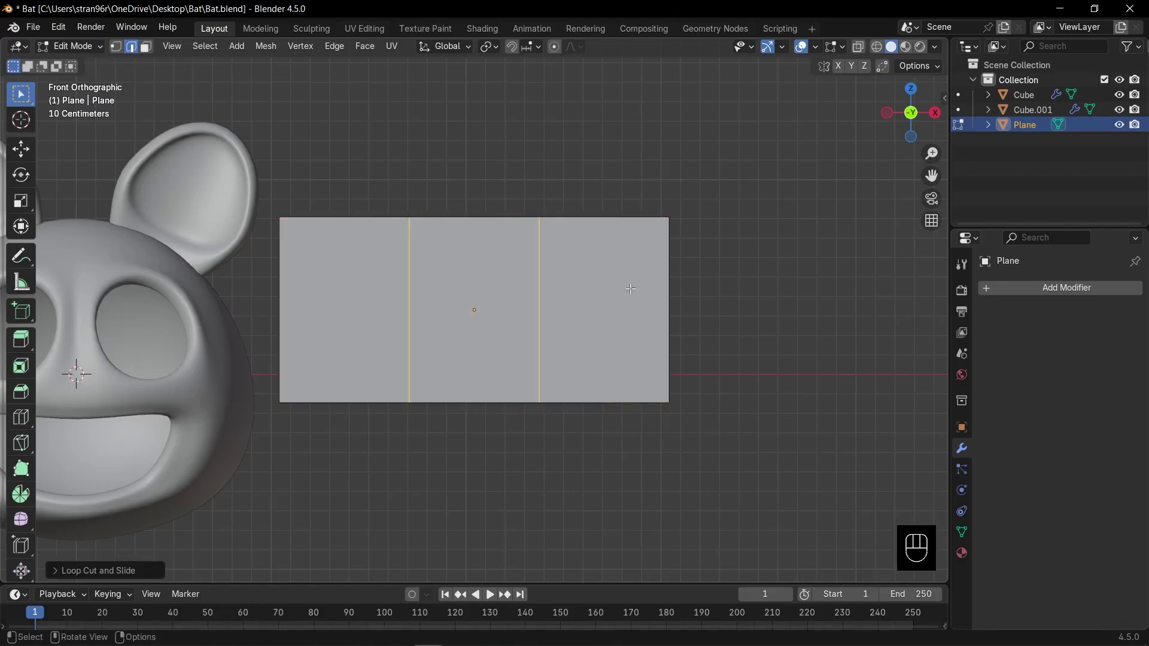
pyautogui.hotkey('ctrl', 'r')
pyautogui.click(663, 302)
pyautogui.rightClick(663, 302)
pyautogui.scroll(-1, 662, 302)
# Step: Scale down the plane's head-side end vertices with X-ray on, move them downward and tilt them to form the wing root
pyautogui.press('1')
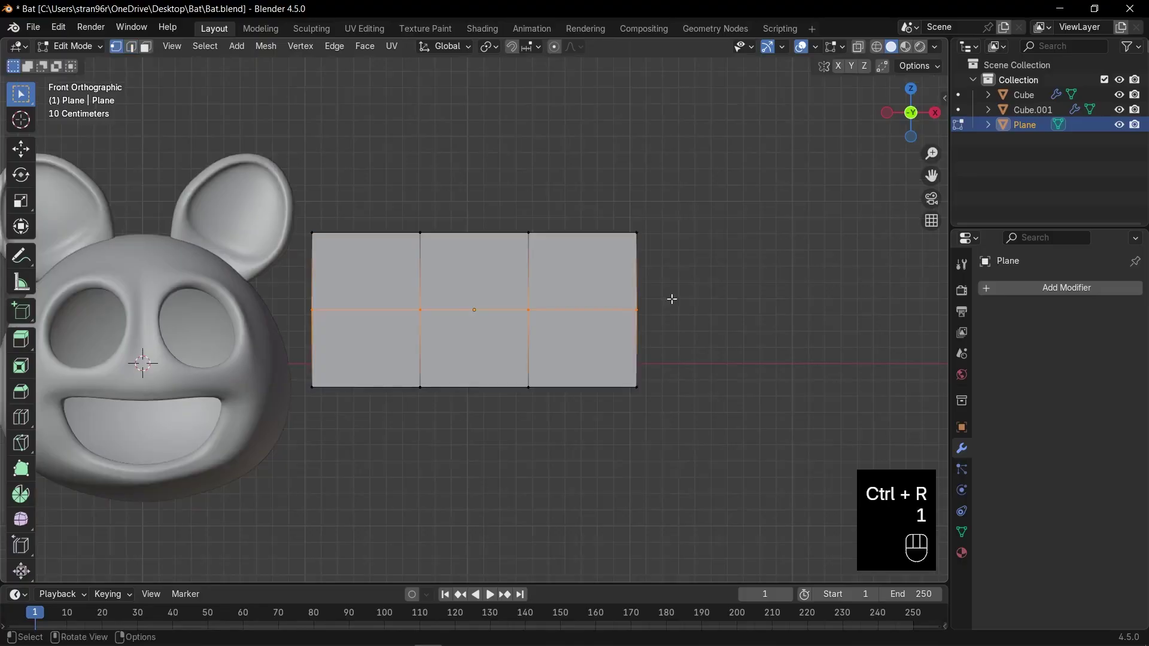
pyautogui.hotkey('alt', 'z')
pyautogui.moveTo(250, 183); pyautogui.dragTo(365, 395)
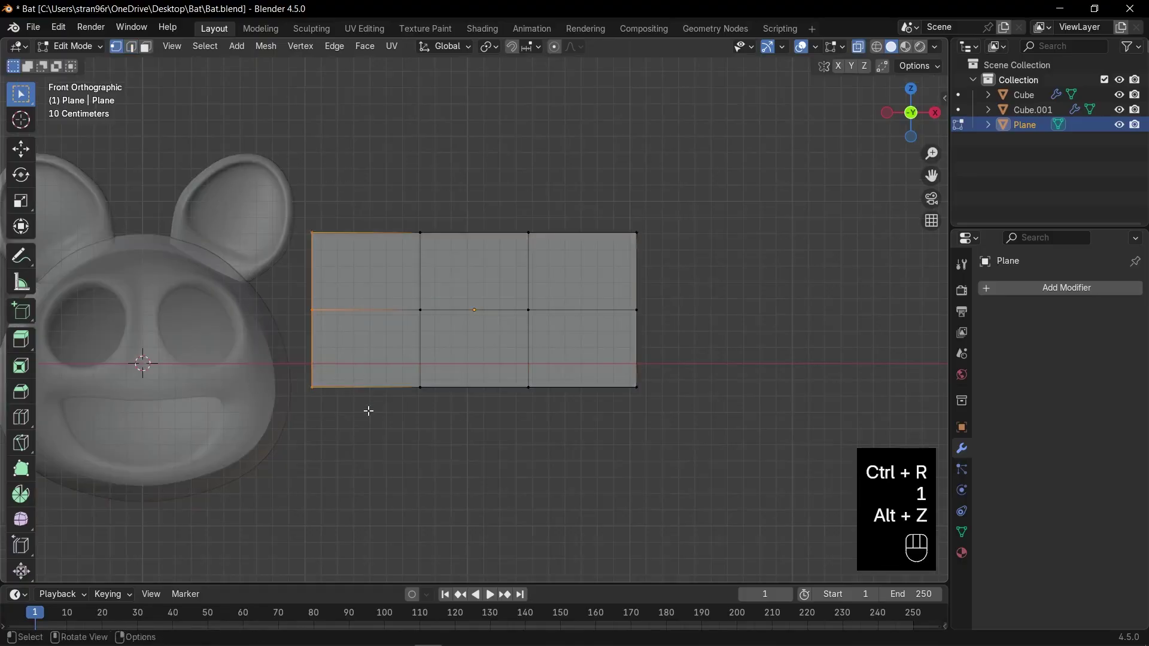
pyautogui.press('s')
pyautogui.click(352, 388)
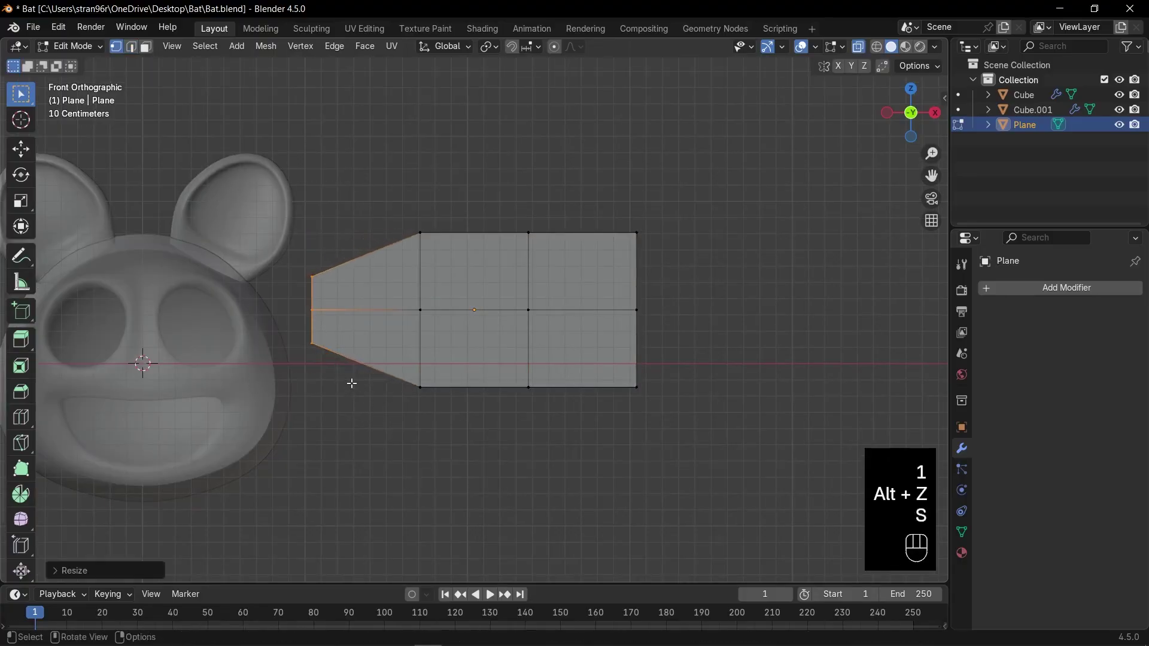
pyautogui.press('g')
pyautogui.click(362, 433)
pyautogui.press('r')
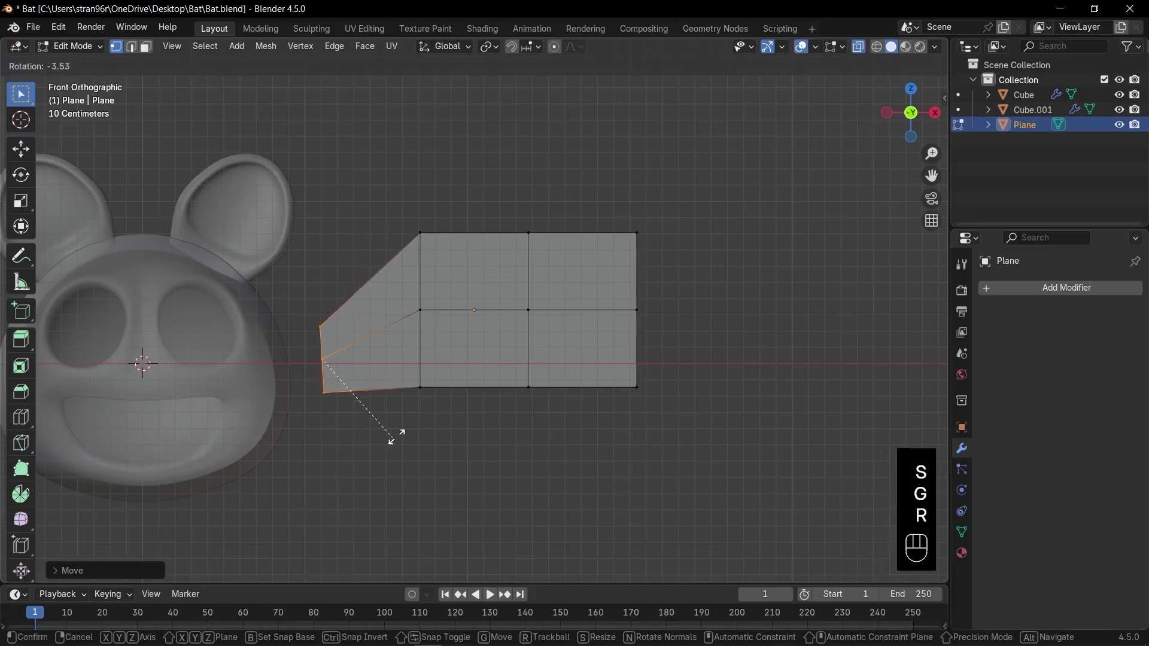
pyautogui.click(419, 422)
# Step: Scale up the outer of the two inner vertex columns and pull the wing's far-end vertices outward along +X
pyautogui.moveTo(489, 172); pyautogui.dragTo(569, 441)
pyautogui.press('s')
pyautogui.click(657, 516)
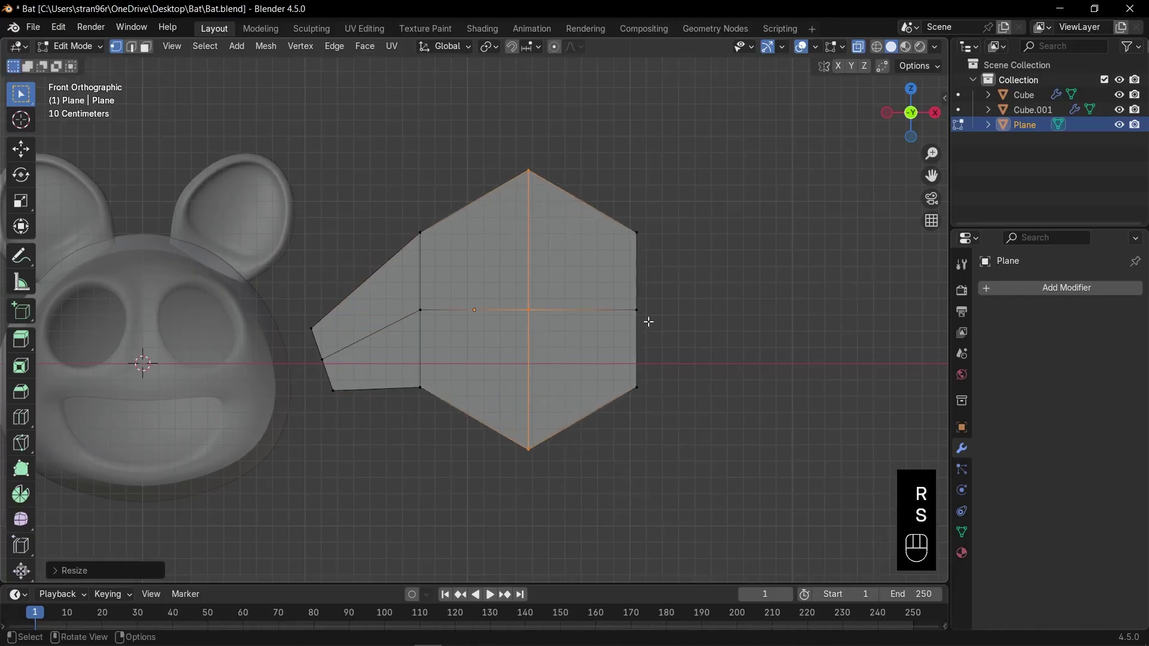
pyautogui.click(639, 311)
pyautogui.press('g')
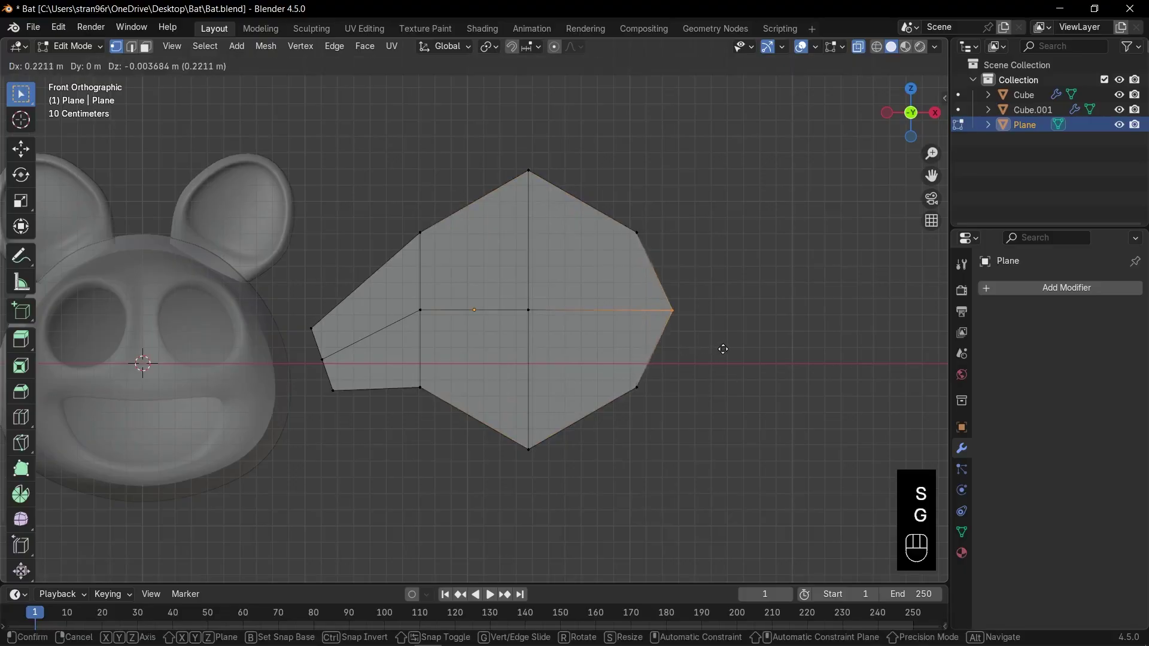
pyautogui.click(725, 349)
pyautogui.moveTo(659, 293); pyautogui.dragTo(742, 473)
pyautogui.press('g')
pyautogui.click(746, 477)
# Step: Raise and slightly rotate the inner vertex column nearest the head, and adjust the scale of the wing root vertices
pyautogui.moveTo(466, 402); pyautogui.dragTo(466, 404)
pyautogui.press('g')
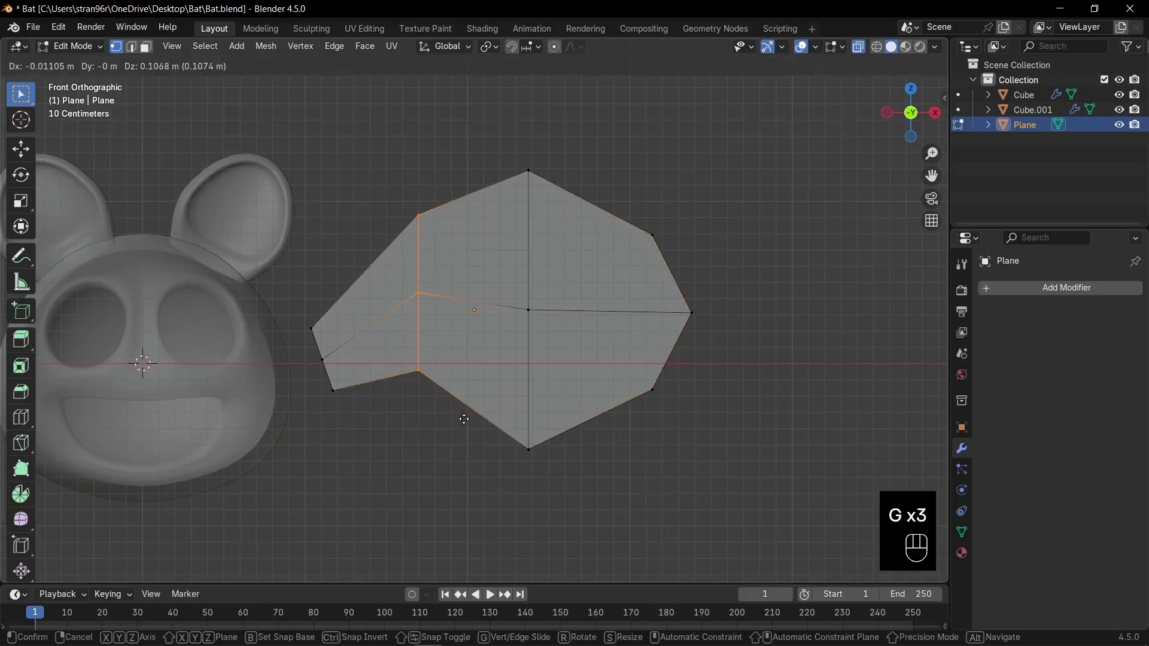
pyautogui.click(467, 422)
pyautogui.press('r')
pyautogui.click(475, 429)
pyautogui.moveTo(269, 302); pyautogui.dragTo(360, 403)
pyautogui.press('s')
pyautogui.click(419, 432)
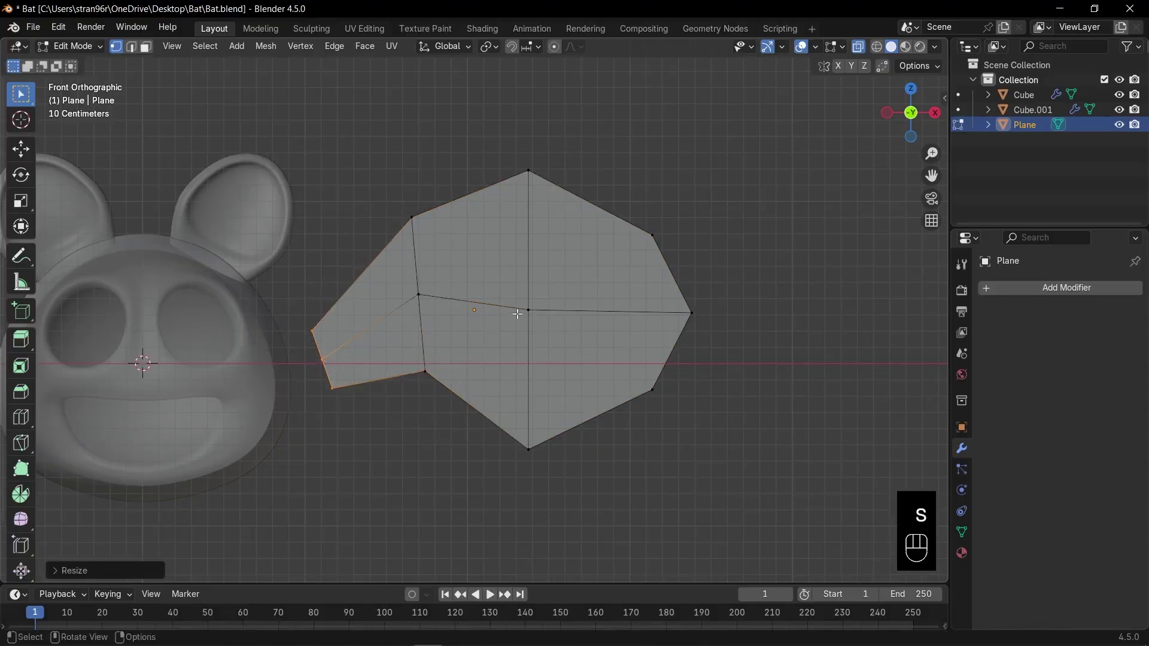
# Step: Move the wing's two interior vertices slightly up and outward along +X to curve the horizontal centre line
pyautogui.click(513, 323)
pyautogui.press('g')
pyautogui.click(577, 325)
pyautogui.press('g')
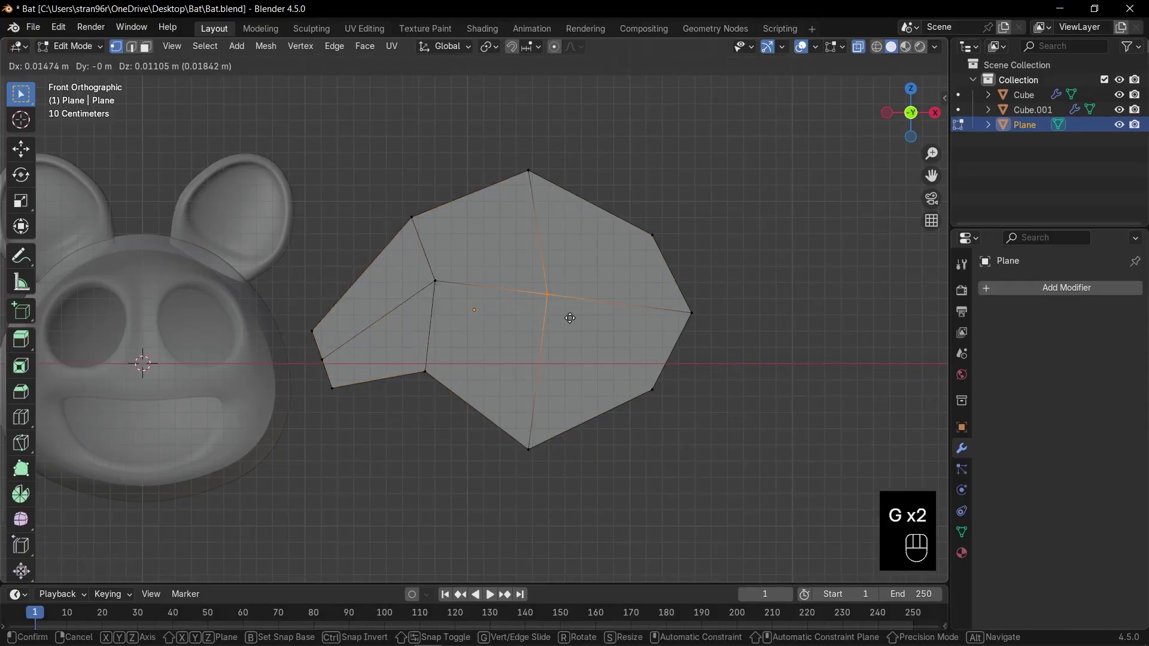
pyautogui.click(569, 318)
# Step: Scale the wing's far-end vertices up slightly and turn X-ray off
pyautogui.click(723, 449)
pyautogui.moveTo(610, 203); pyautogui.dragTo(745, 437)
pyautogui.press('s')
pyautogui.click(751, 455)
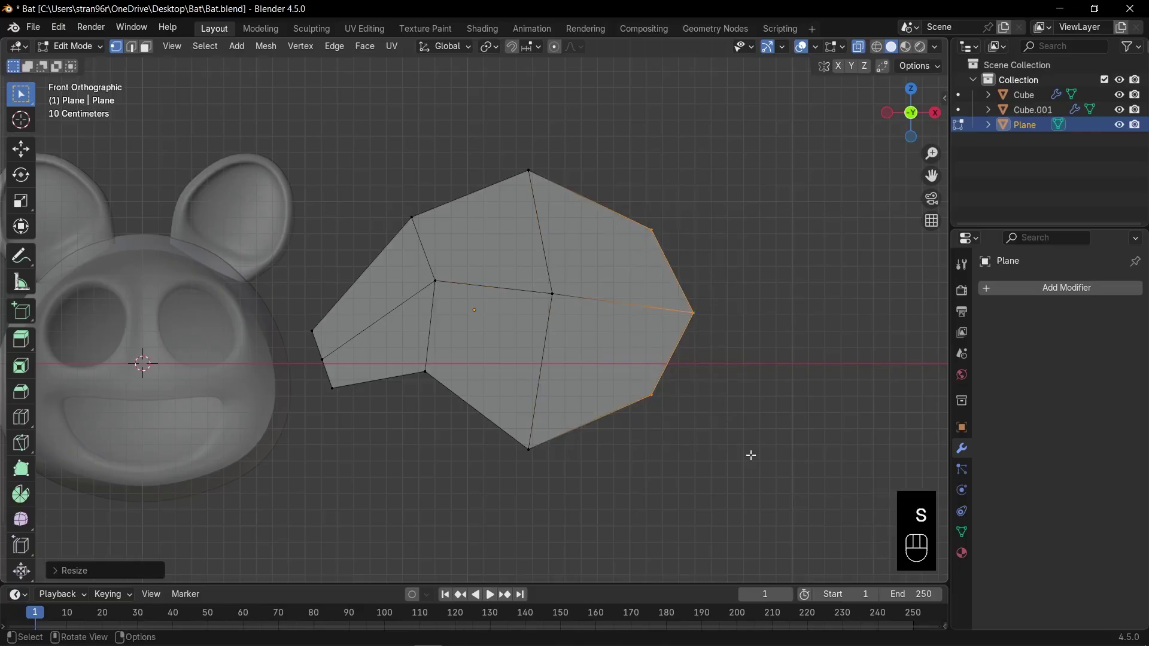
pyautogui.press('3')
pyautogui.hotkey('alt', 'z')
pyautogui.hotkey('alt', 'x')
# Step: Try a Solidify modifier on the wing plane with an offset of 0 and a thickness of 0.1 m
pyautogui.press('Tab')
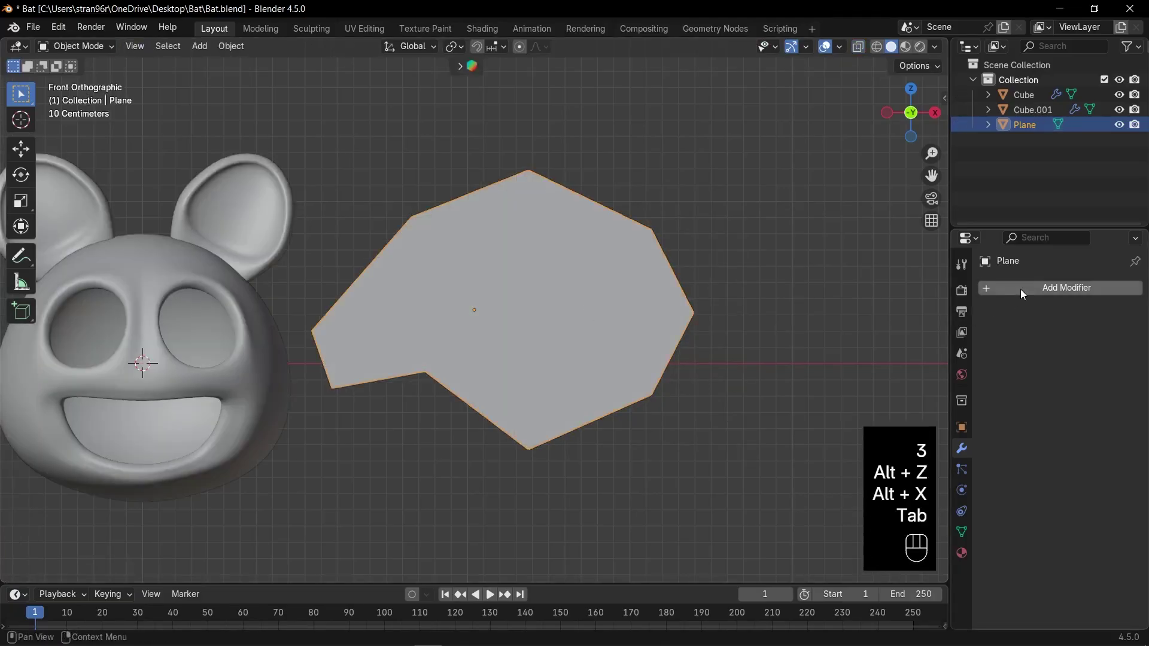
pyautogui.click(1021, 288)
pyautogui.write('sol')
pyautogui.press('Return')
pyautogui.moveTo(1078, 371); pyautogui.dragTo(1082, 372)
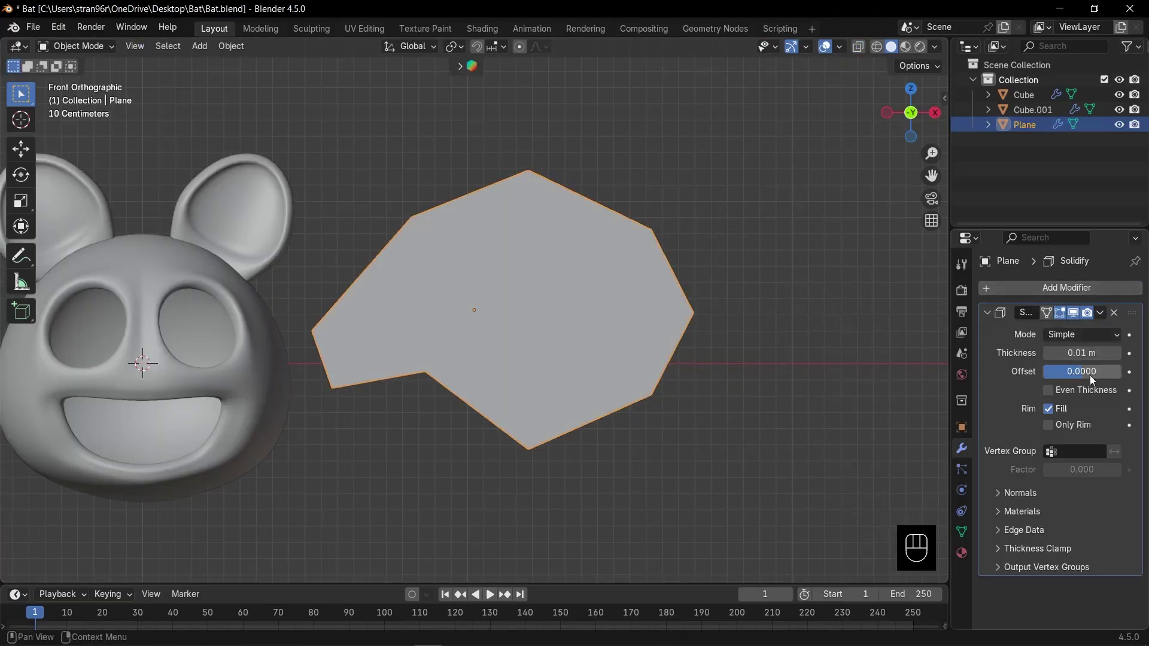
pyautogui.moveTo(829, 377); pyautogui.dragTo(779, 386, button='middle')
pyautogui.moveTo(1081, 351); pyautogui.dragTo(1085, 351)
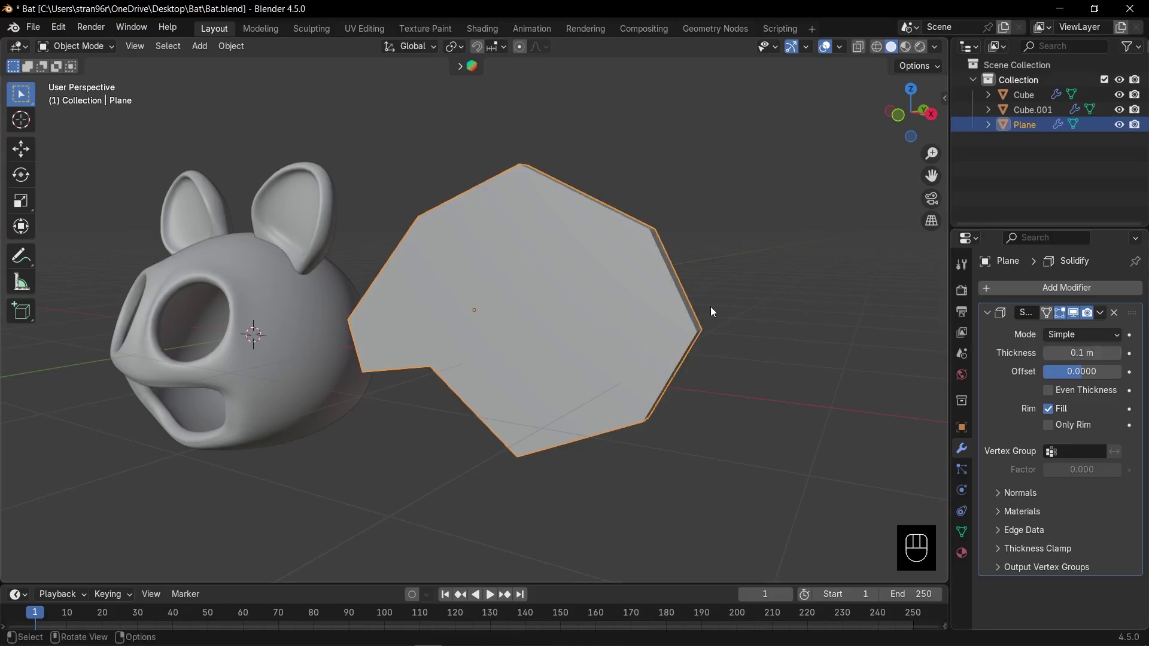
pyautogui.press('KP_1')
pyautogui.click(1114, 312)
# Step: Inset the wing's two outer front faces as one region and the remaining front faces beside them as another, leaving narrow borders
pyautogui.press('Tab')
pyautogui.scroll(2, 826, 393)
pyautogui.press('3')
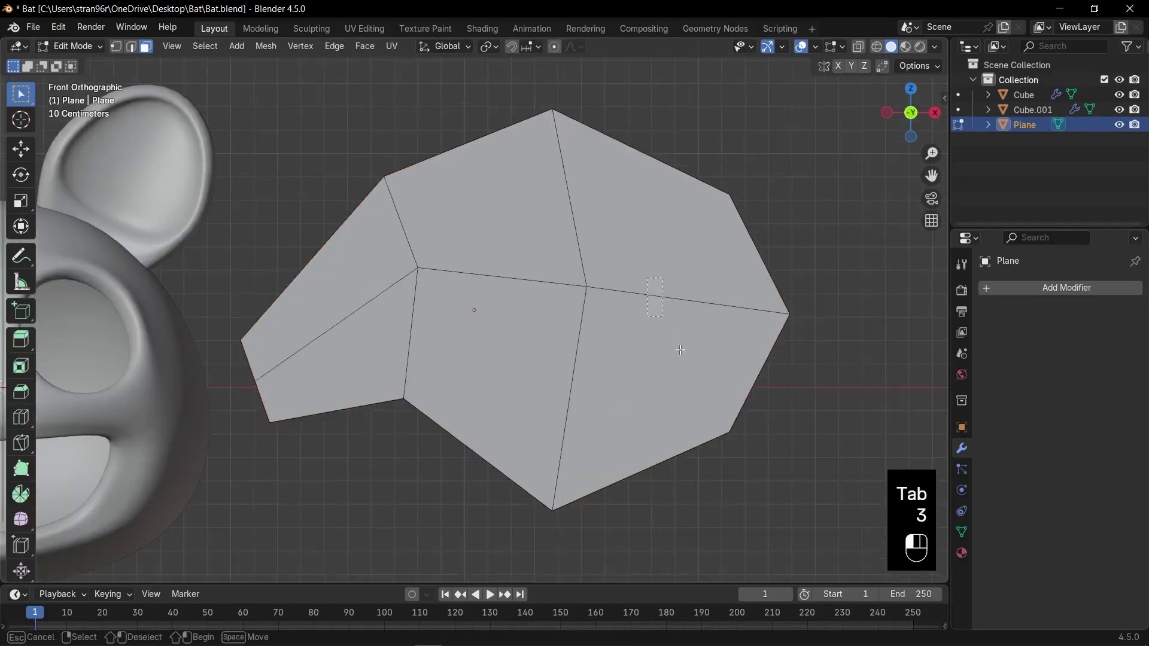
pyautogui.press('i')
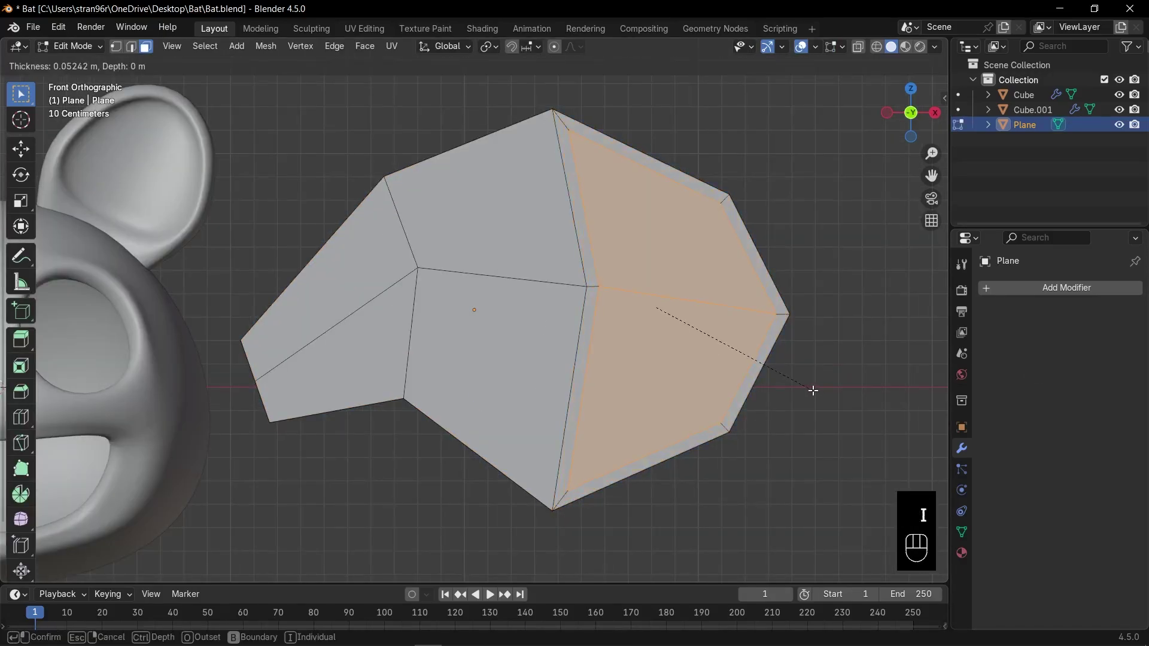
pyautogui.click(810, 389)
pyautogui.hotkey('ctrl', 'i')
pyautogui.press('i')
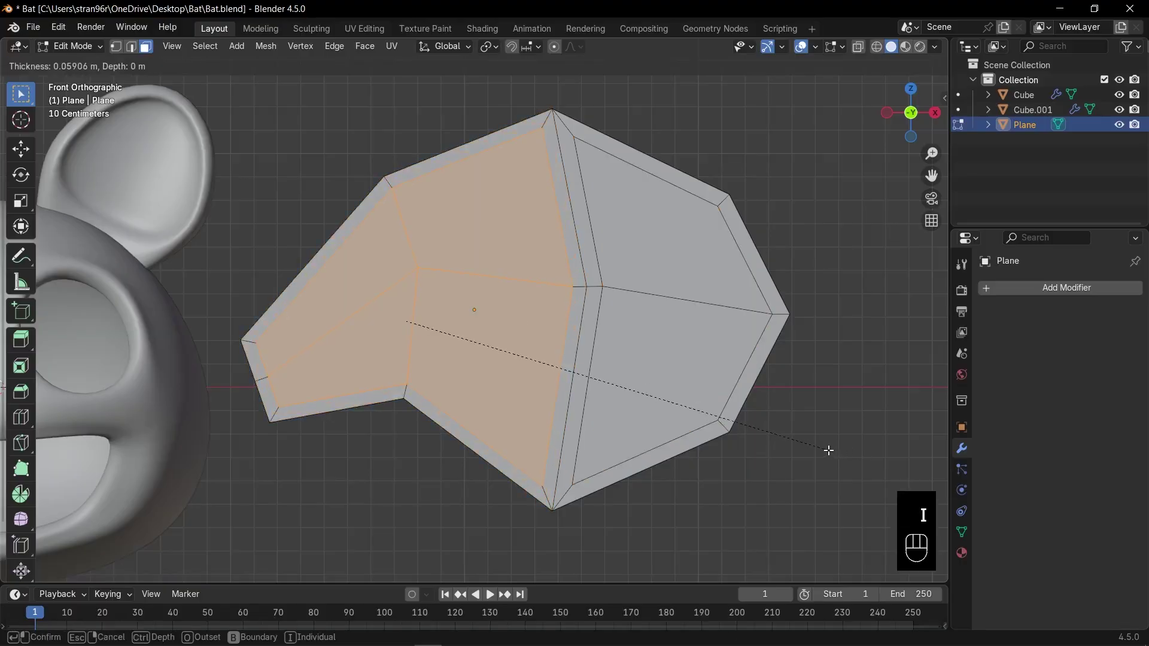
pyautogui.click(826, 449)
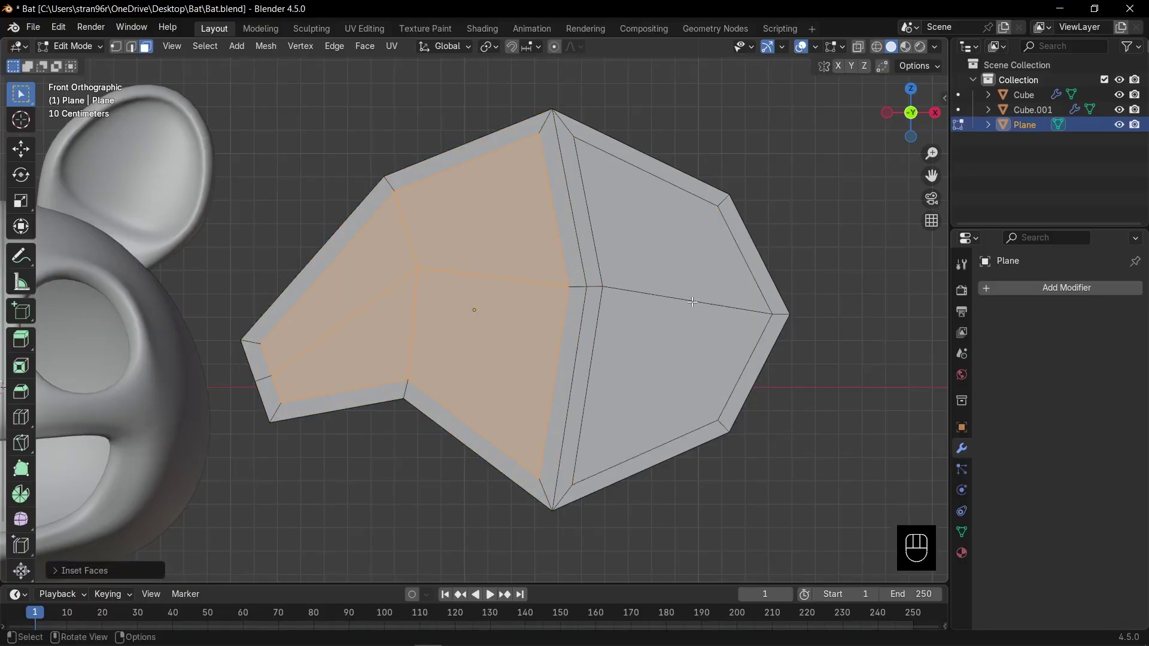
# Step: Extrude the border faces along the wing's upper edge, outer edge and central rib along their normals to form raised bones
pyautogui.hotkey('alt', 'z')
pyautogui.click(458, 138)
pyautogui.keyDown('shift'); pyautogui.click(283, 226); pyautogui.keyUp('shift')
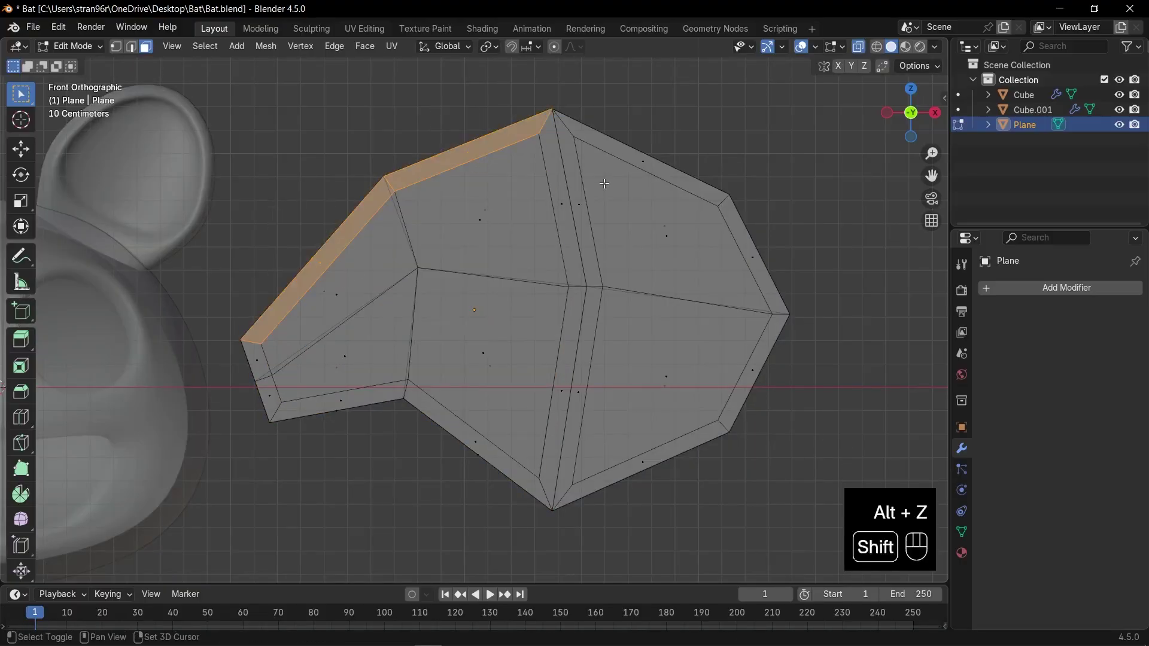
pyautogui.keyDown('shift'); pyautogui.click(603, 246); pyautogui.keyUp('shift')
pyautogui.keyDown('shift'); pyautogui.click(568, 405); pyautogui.keyUp('shift')
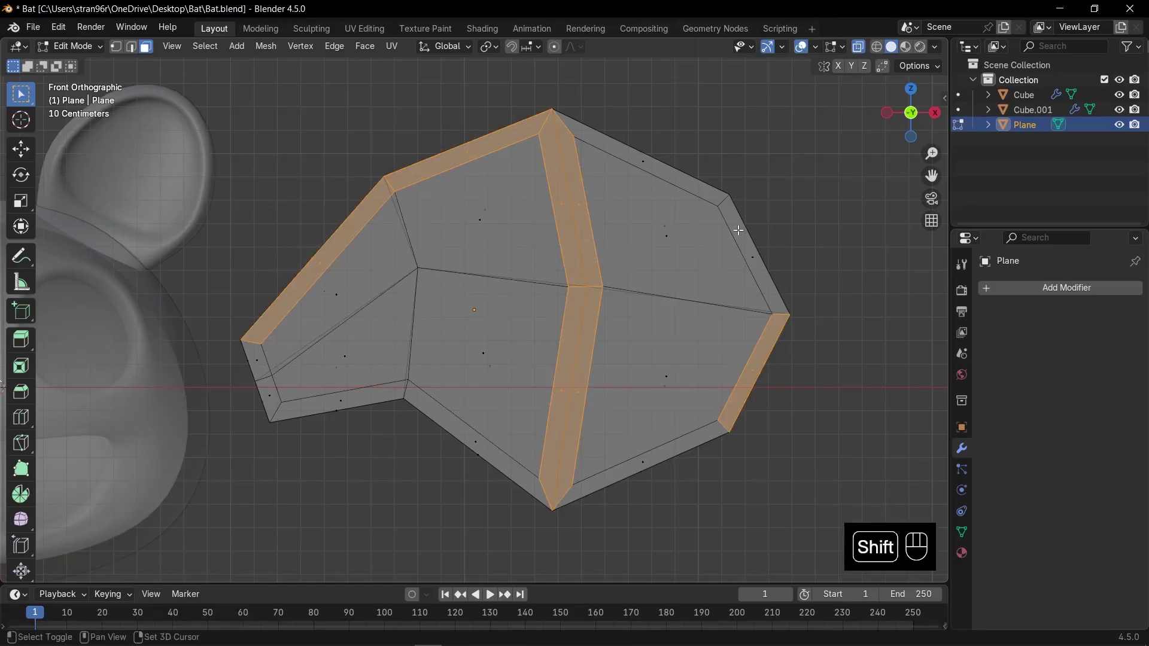
pyautogui.hotkey('alt', 's')
pyautogui.press('Escape')
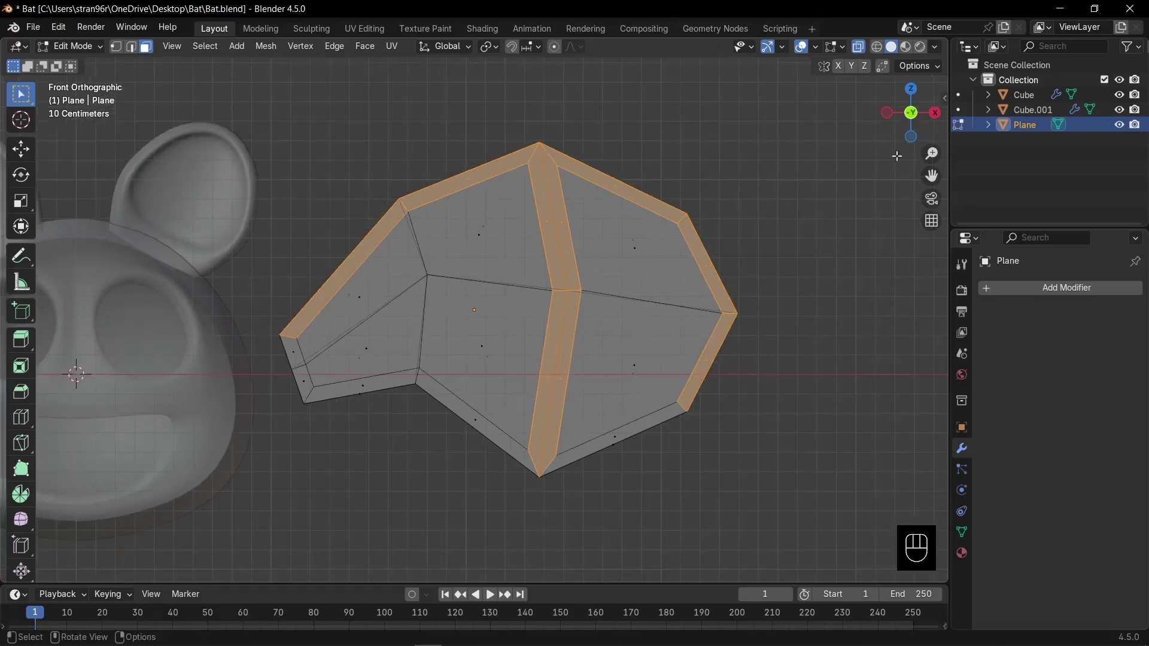
pyautogui.moveTo(832, 246); pyautogui.dragTo(725, 189, button='middle')
pyautogui.hotkey('alt', 'e')
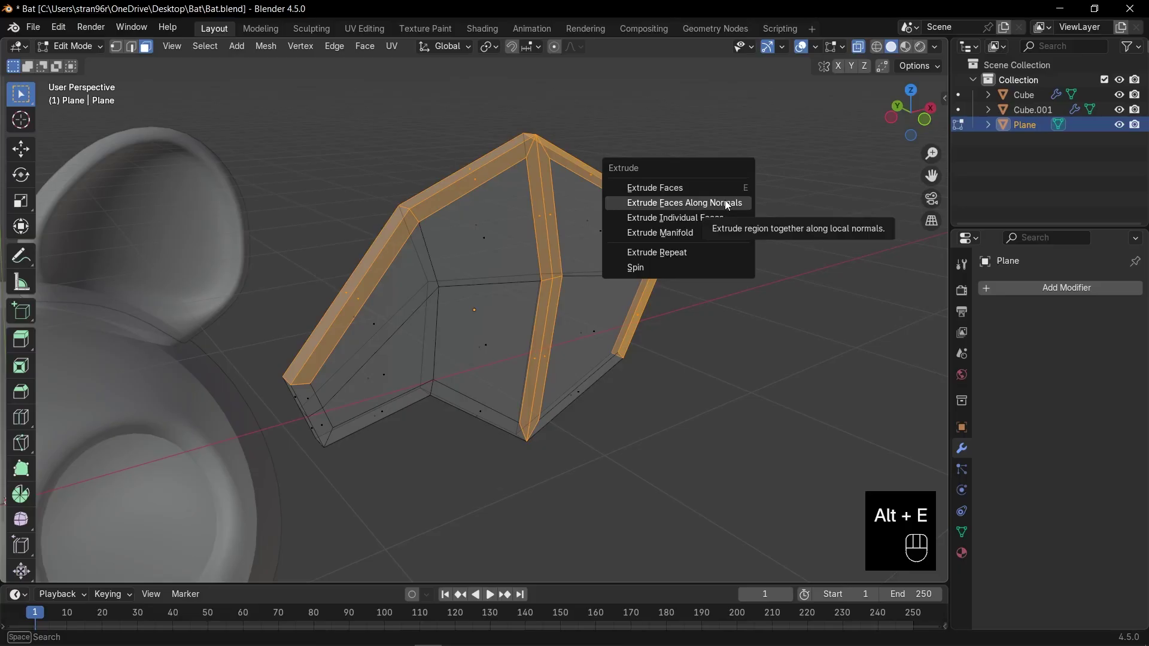
pyautogui.click(726, 207)
pyautogui.click(729, 187)
# Step: Smooth the wing with a Subdivision modifier applied at viewport level 1, and add a new Subdivision modifier at level 2
pyautogui.press('Tab')
pyautogui.press('KP_1')
pyautogui.hotkey('ctrl', '2')
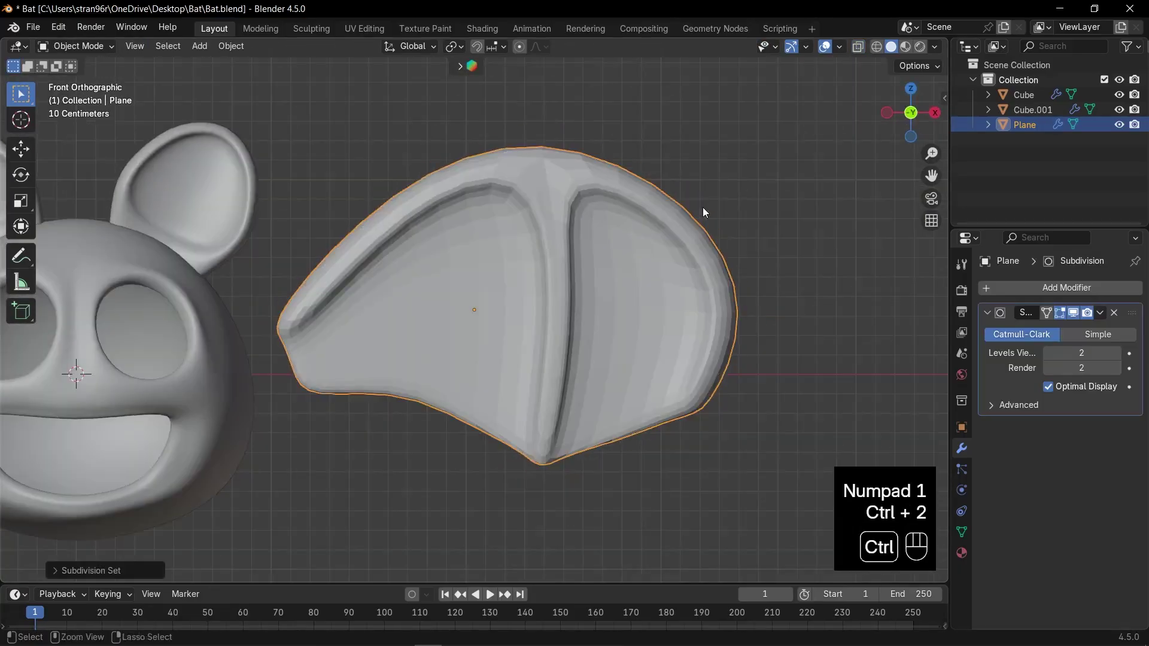
pyautogui.press('Tab')
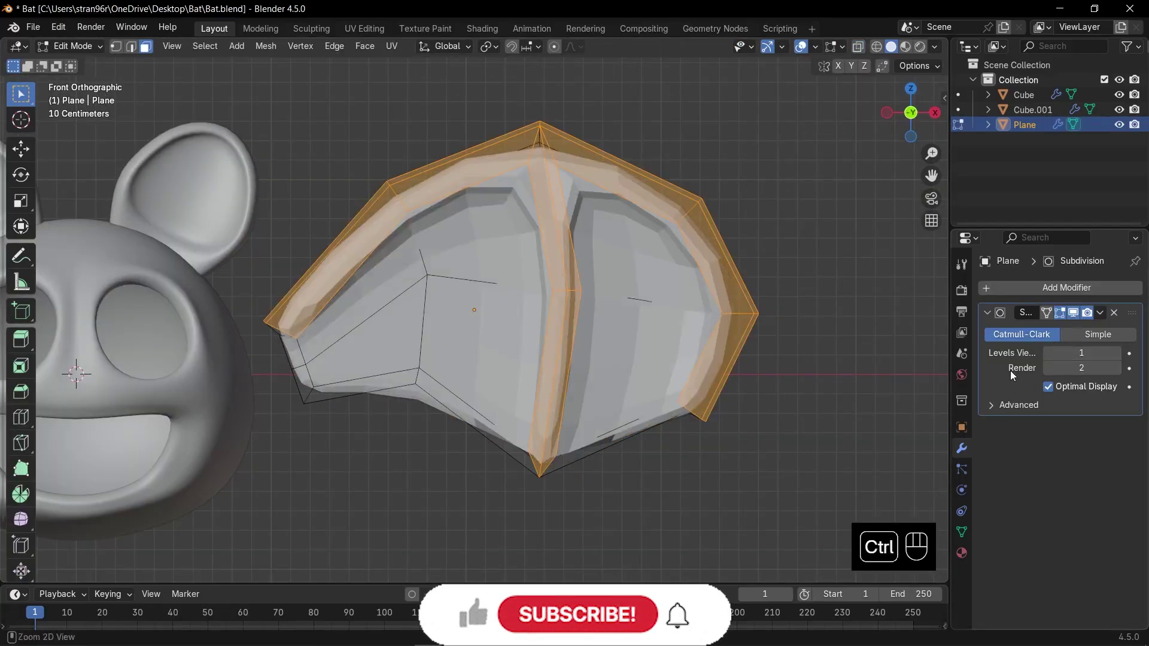
pyautogui.hotkey('ctrl', 'a')
pyautogui.hotkey('ctrl', 'a')
pyautogui.press('Tab')
pyautogui.hotkey('ctrl', 'a')
pyautogui.hotkey('ctrl', '2')
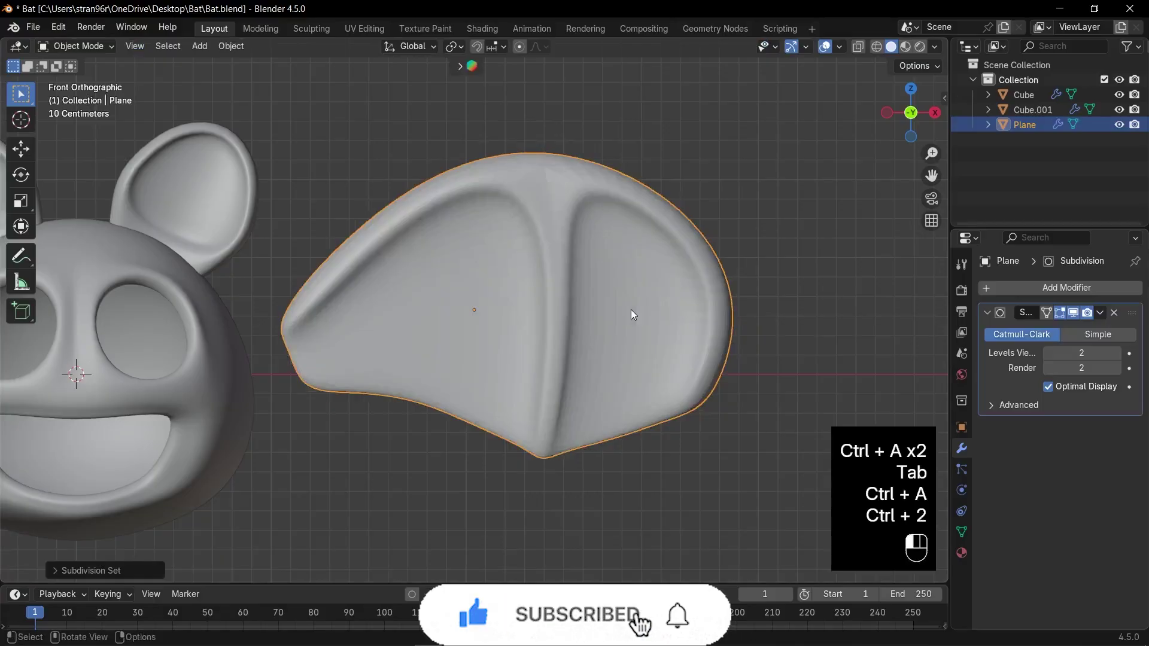
# Step: Move the vertical edge loop near the wing root down about 0.23 m with proportional editing and rotate it about 9°
pyautogui.press('Tab')
pyautogui.scroll(4, 609, 304)
pyautogui.press('2')
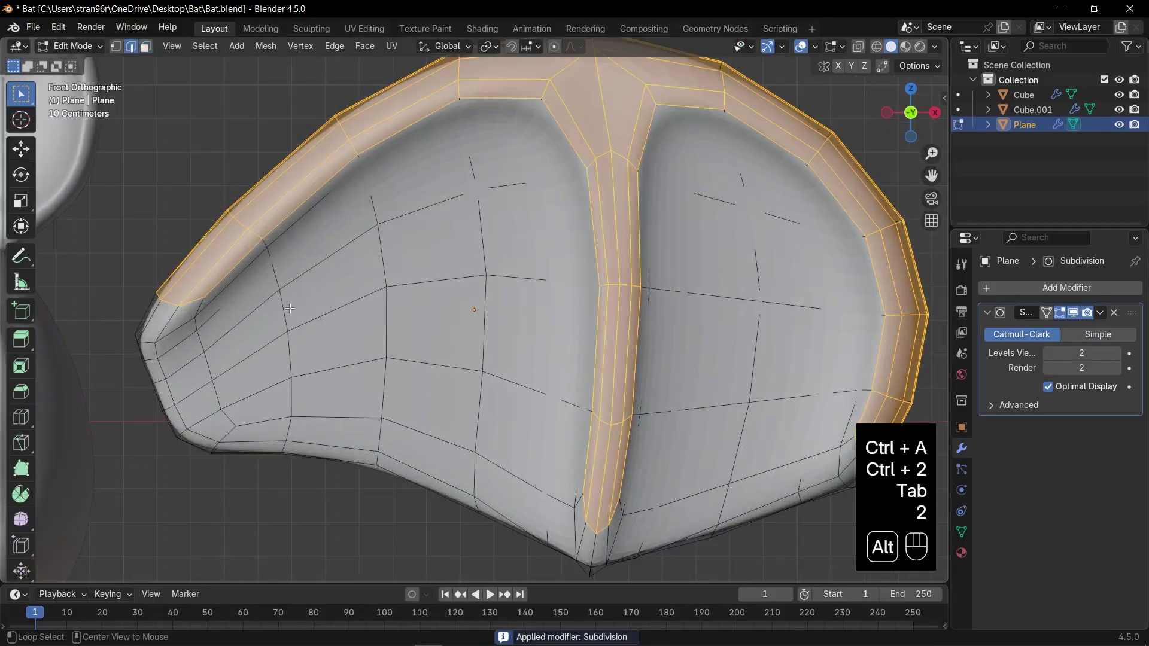
pyautogui.keyDown('alt'); pyautogui.click(293, 305); pyautogui.keyUp('alt')
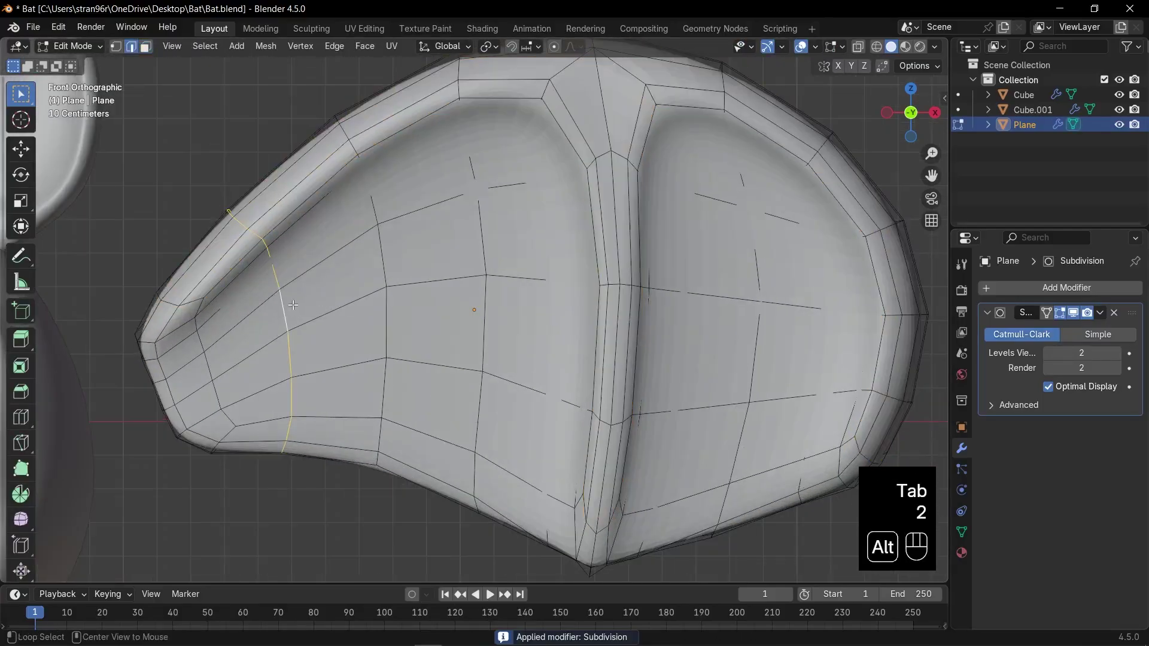
pyautogui.scroll(-2, 335, 308)
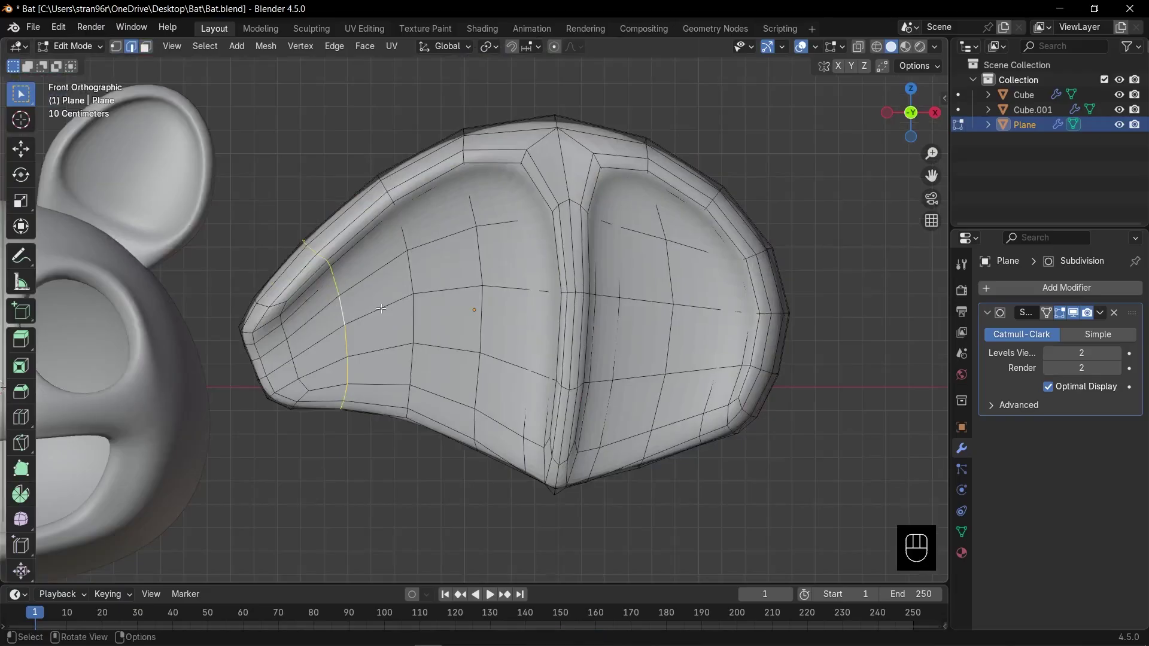
pyautogui.press('g')
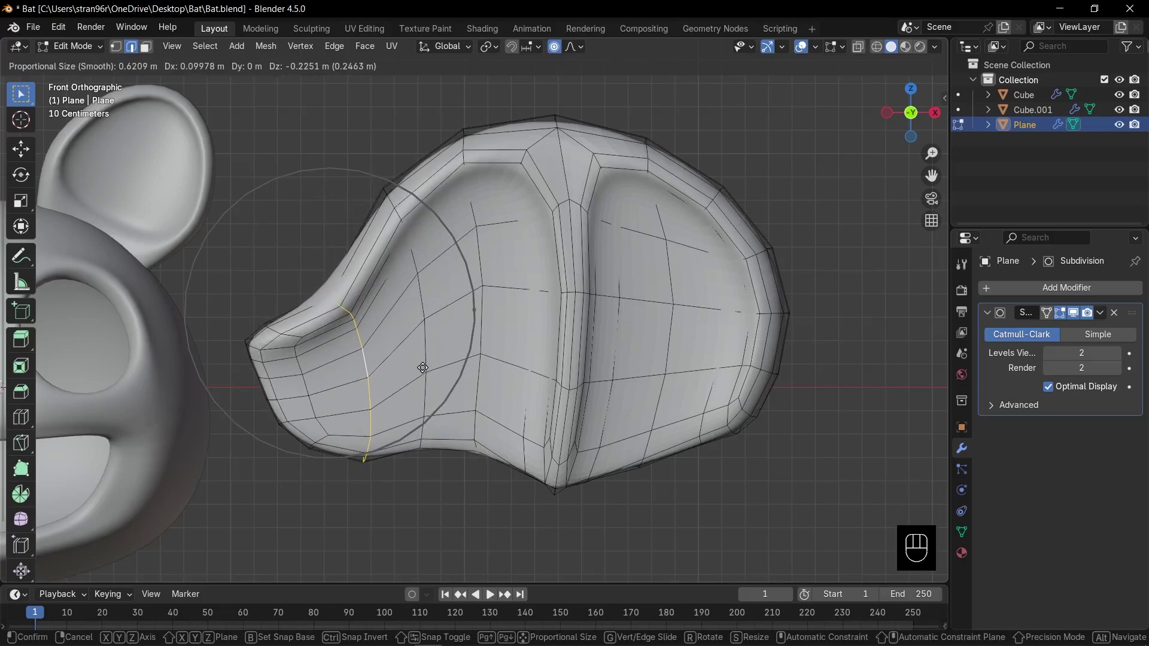
pyautogui.click(423, 368)
pyautogui.press('r')
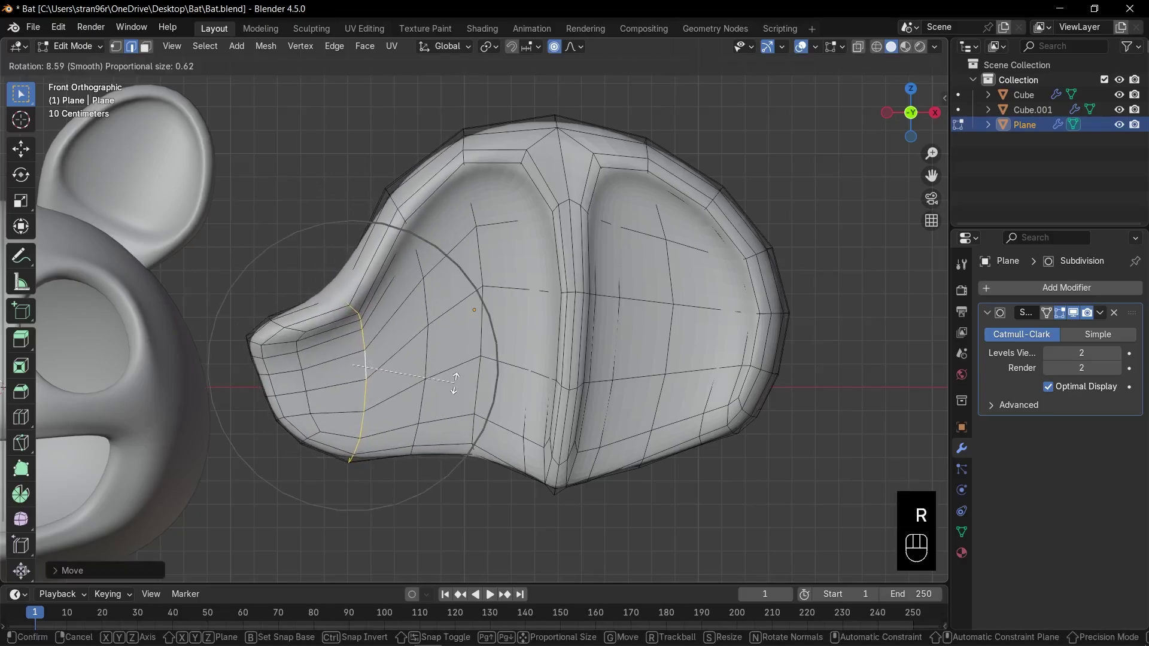
pyautogui.rightClick(454, 383)
pyautogui.press('g')
pyautogui.press('Escape')
# Step: Push the wing's horizontal centre edge loop backward along +Y from the side view with proportional editing
pyautogui.keyDown('alt'); pyautogui.click(651, 312); pyautogui.keyUp('alt')
pyautogui.press('Escape')
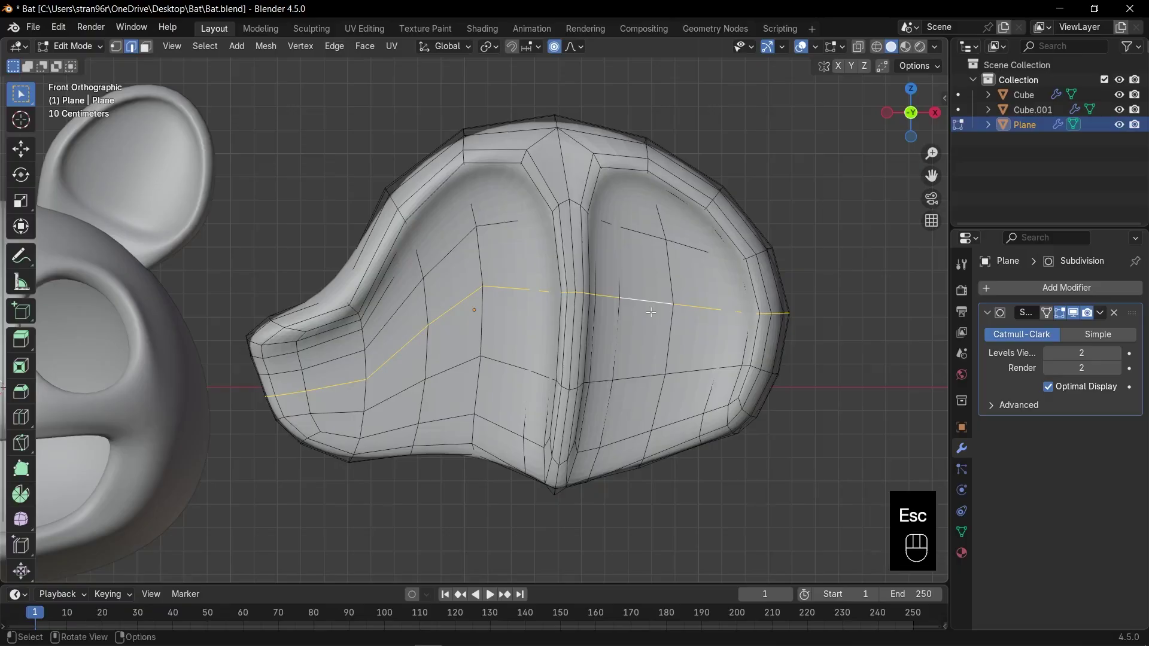
pyautogui.press('KP_3')
pyautogui.scroll(-2, 639, 317)
pyautogui.press('g')
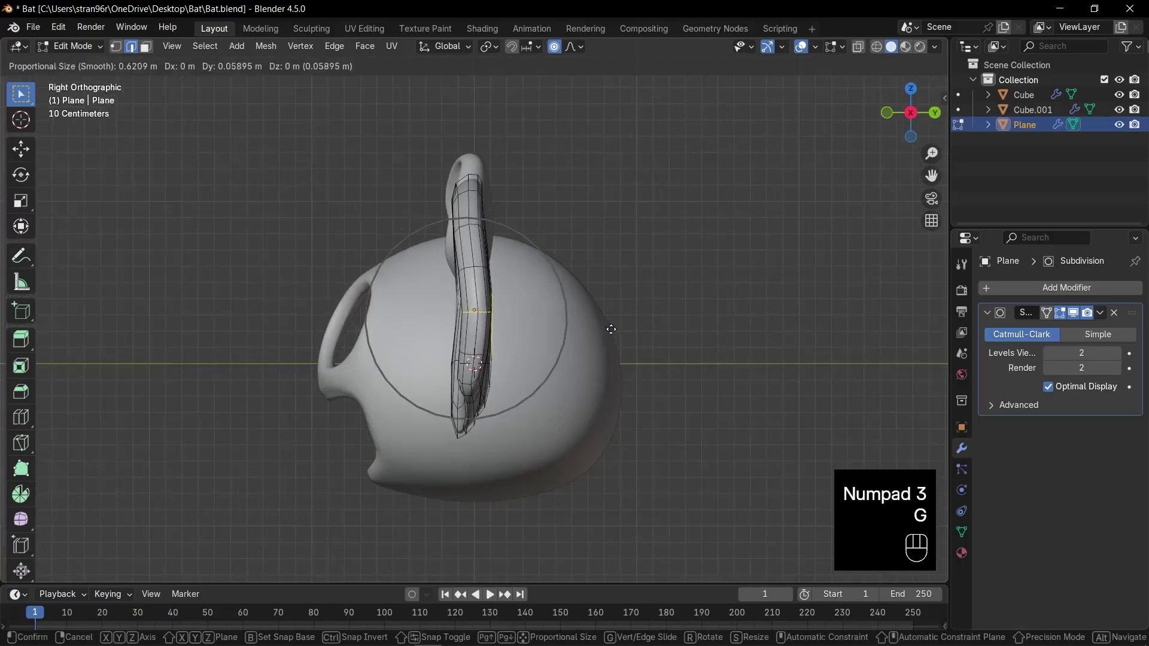
pyautogui.click(657, 328)
pyautogui.press('KP_1')
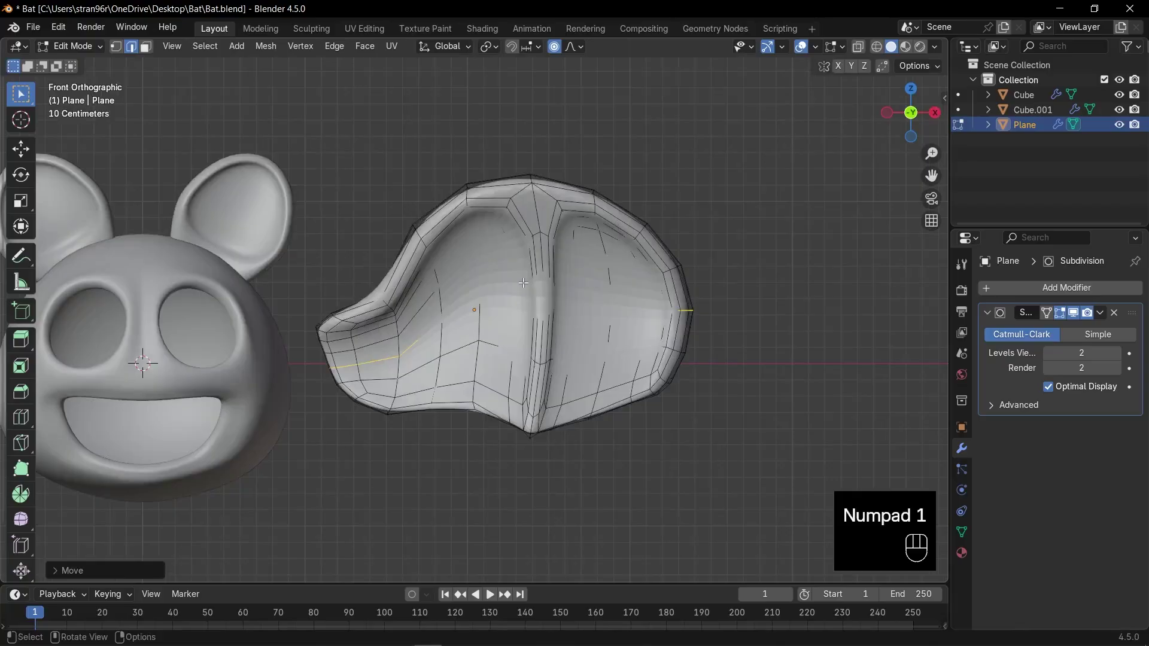
# Step: Bend the wing by moving the upper and lower ends of its central rib toward +Y with a 1.1 m proportional size
pyautogui.hotkey('alt', 'z')
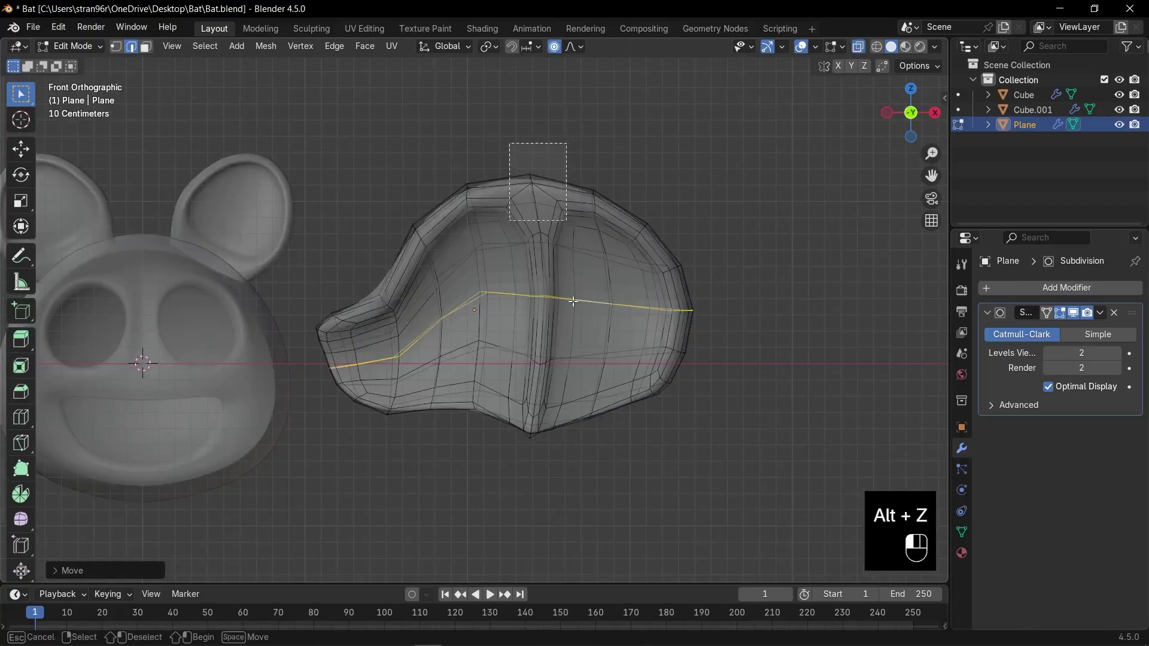
pyautogui.moveTo(576, 467); pyautogui.dragTo(571, 473)
pyautogui.press('KP_7')
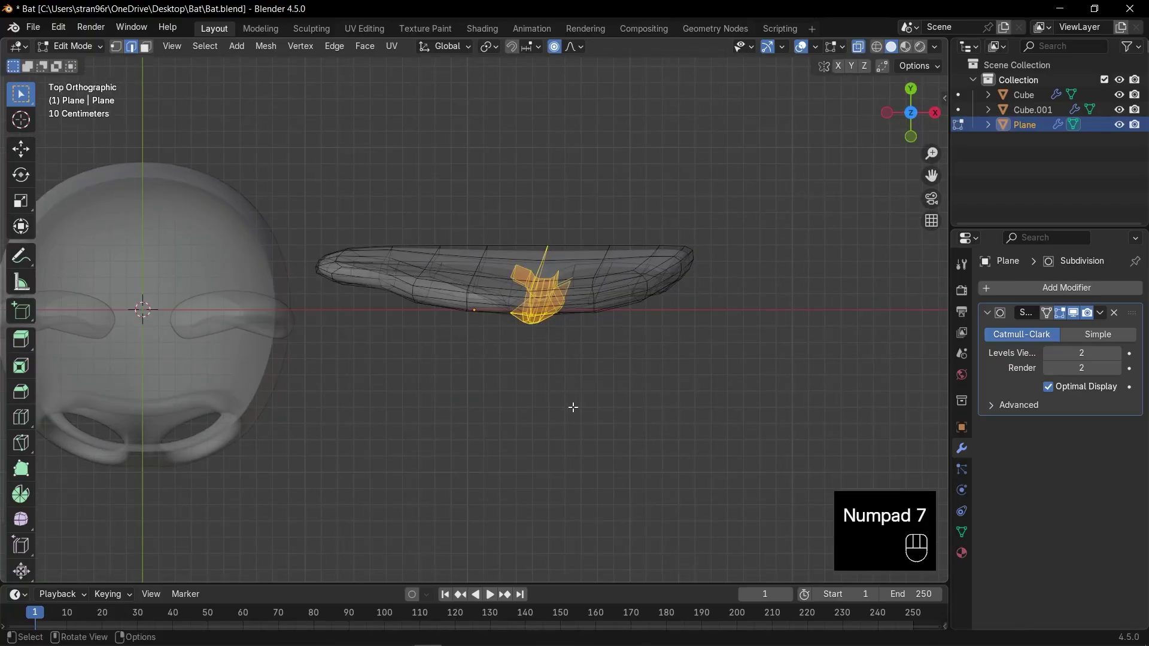
pyautogui.press('g')
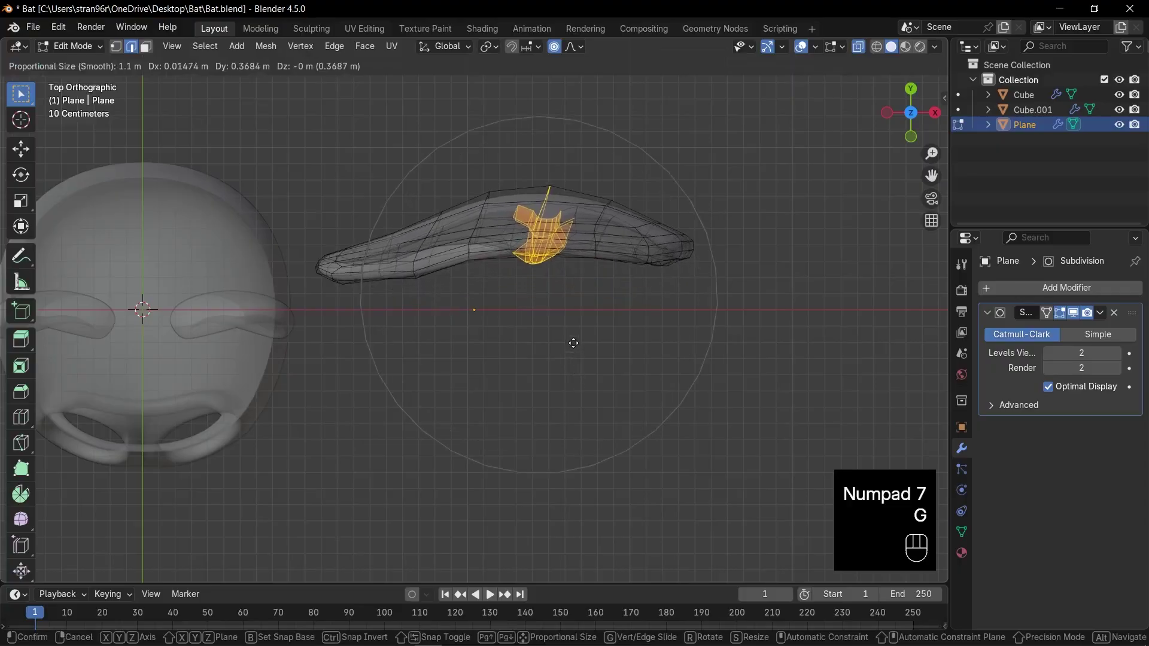
pyautogui.click(578, 313)
# Step: Move all of the wing's geometry outward along +X and slightly upward so the object's origin sits at the wing root
pyautogui.press('a')
pyautogui.press('g')
pyautogui.click(708, 357)
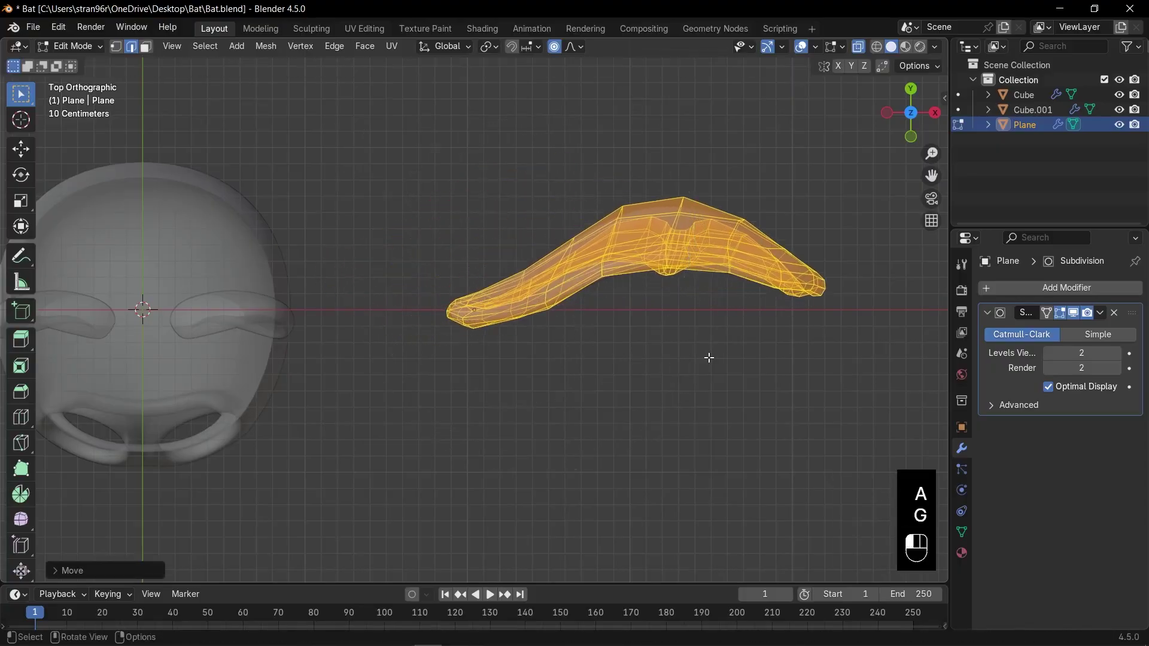
pyautogui.press('KP_1')
pyautogui.press('KP_2')
pyautogui.press('g')
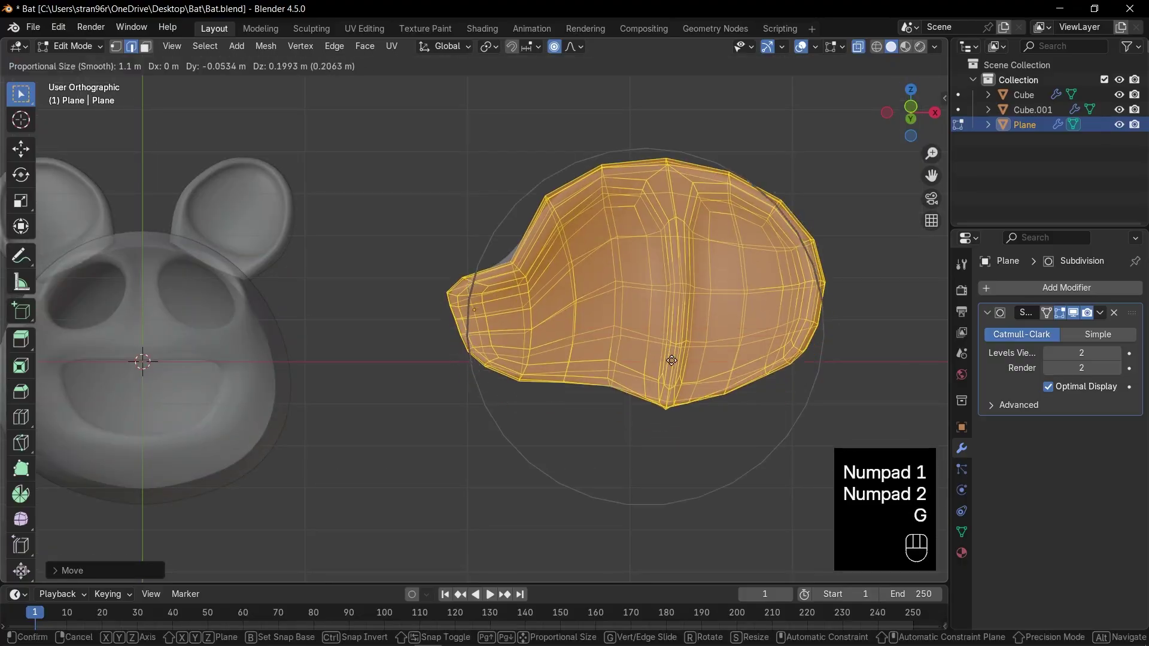
pyautogui.click(675, 351)
# Step: Scale the whole wing object down, turn X-ray off, and move the wing so its root meets the side of the head
pyautogui.press('Tab')
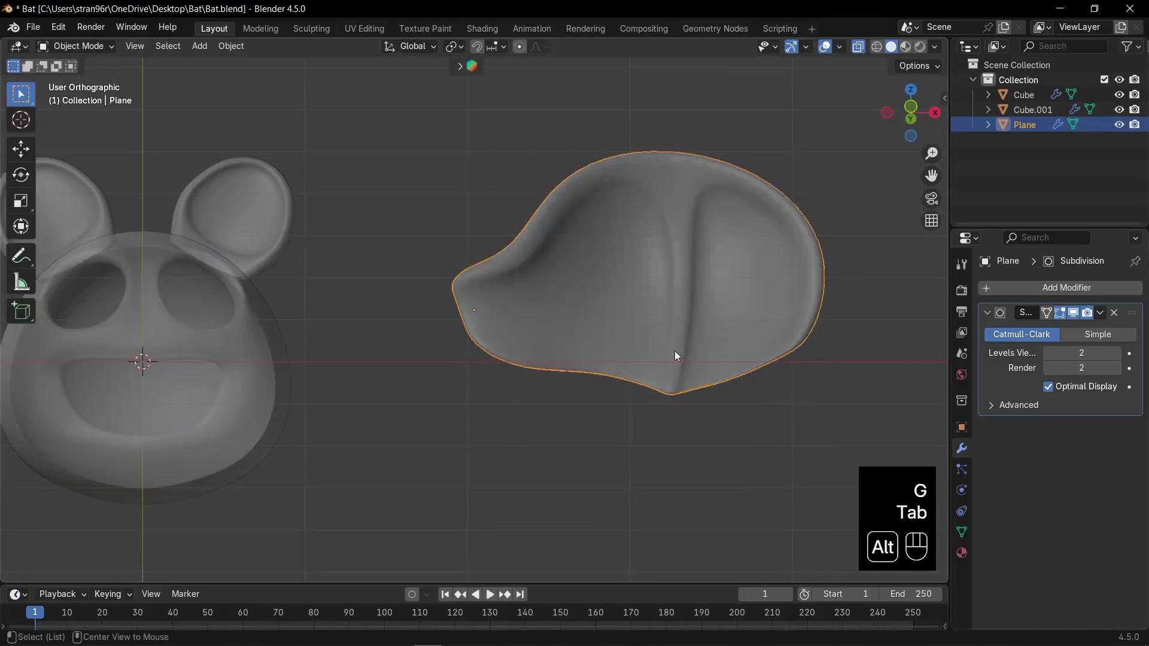
pyautogui.hotkey('alt', 'z')
pyautogui.press('s')
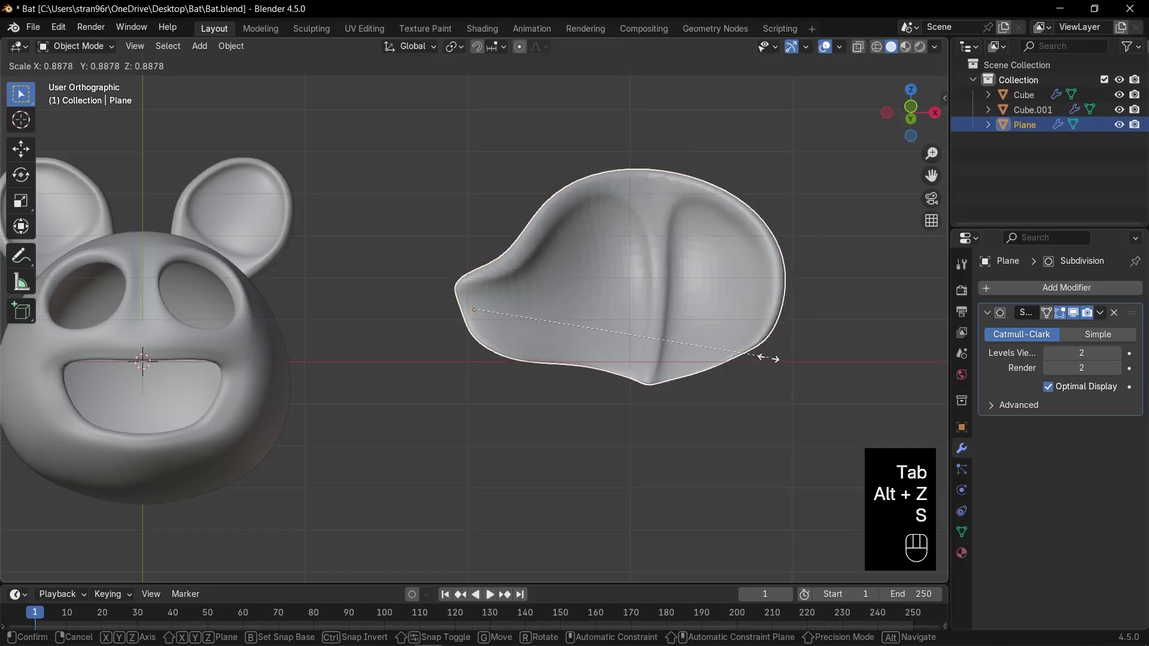
pyautogui.click(746, 352)
pyautogui.press('g')
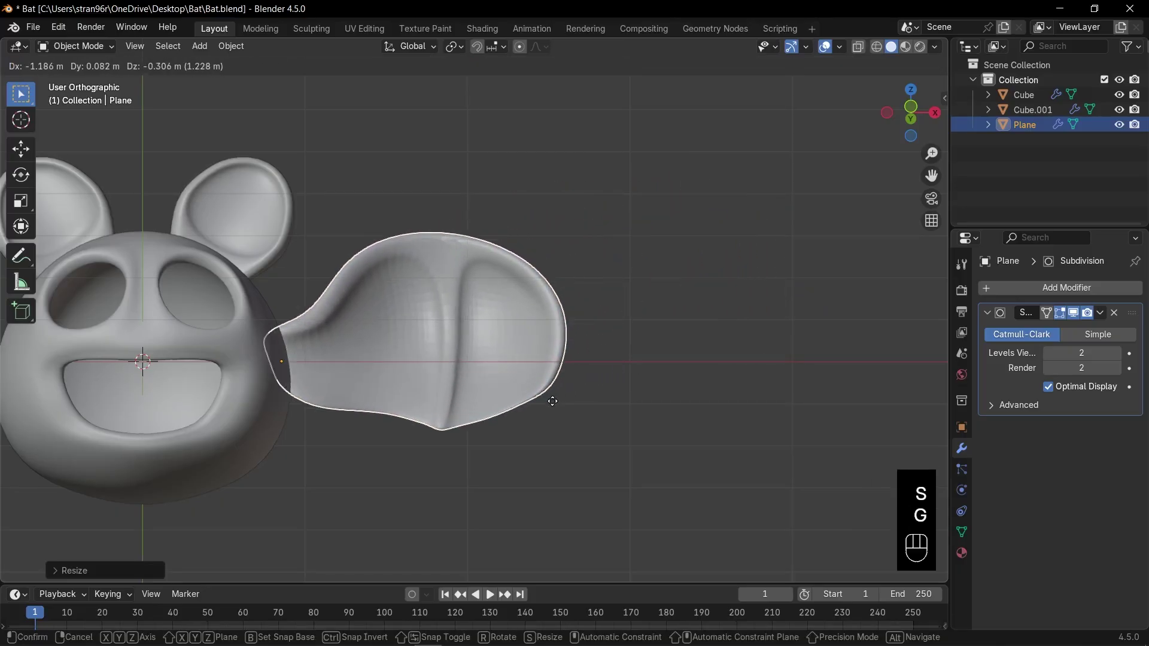
pyautogui.click(551, 403)
# Step: Tilt the wing about 7° upward, shrink it slightly, and apply its rotation and scale
pyautogui.moveTo(551, 403); pyautogui.dragTo(402, 359, button='middle')
pyautogui.press('KP_1')
pyautogui.press('r')
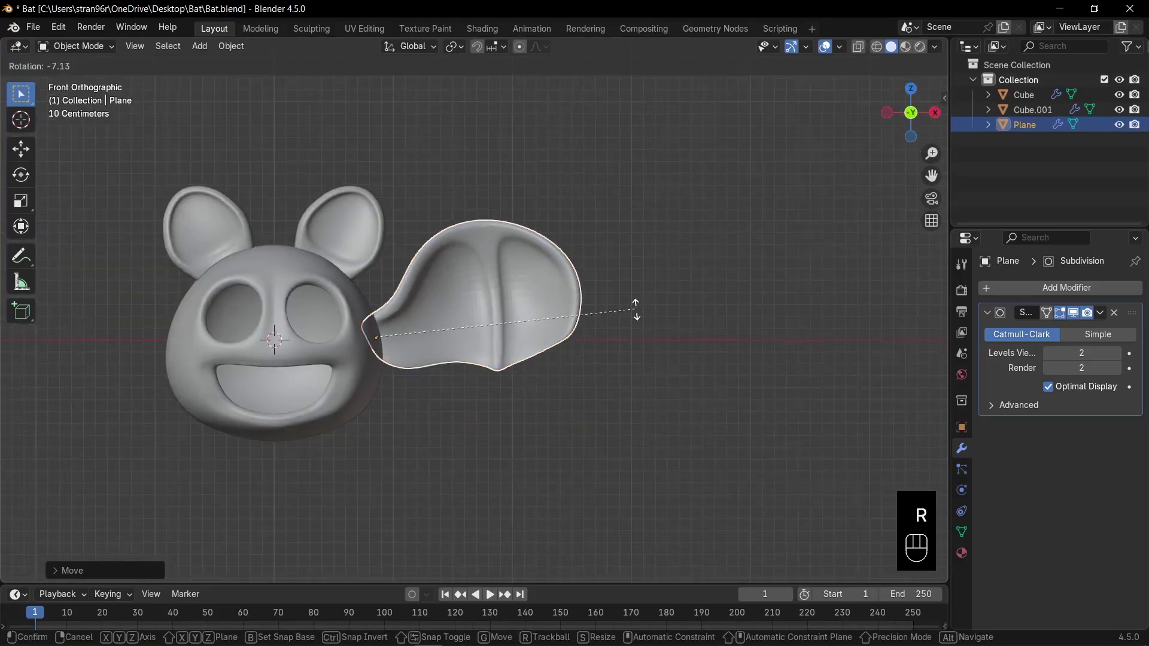
pyautogui.press('s')
pyautogui.click(628, 310)
pyautogui.hotkey('ctrl', 'a')
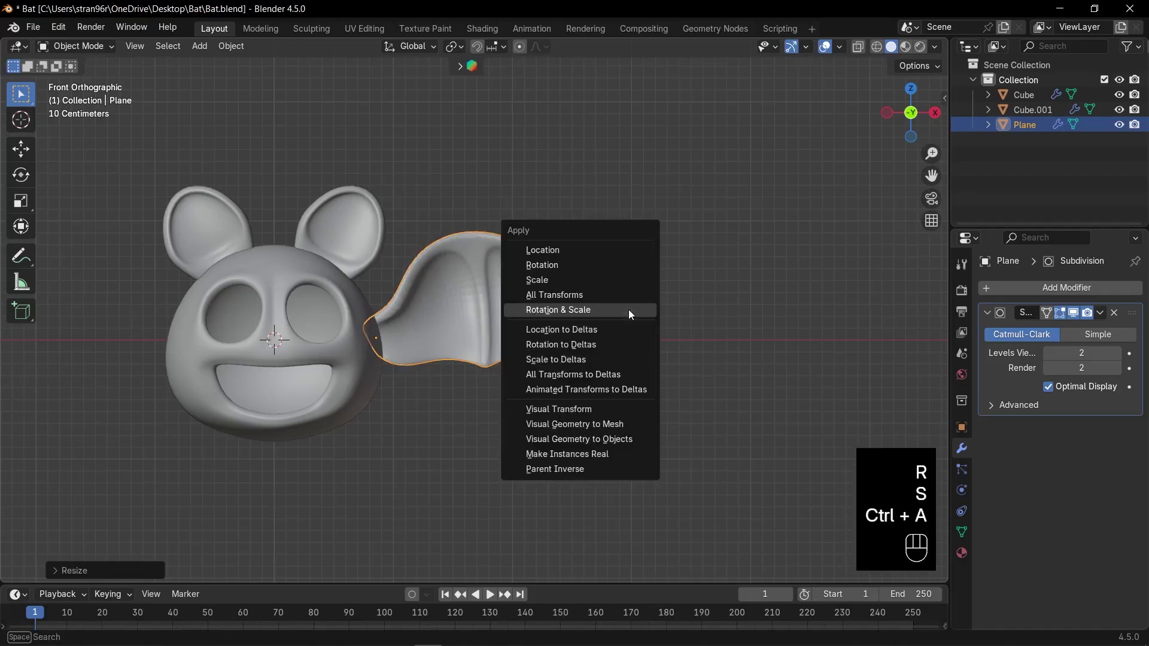
pyautogui.click(628, 310)
# Step: Save the file and shade the wing smooth
pyautogui.hotkey('ctrl', 's')
pyautogui.rightClick(512, 289)
pyautogui.click(513, 289)
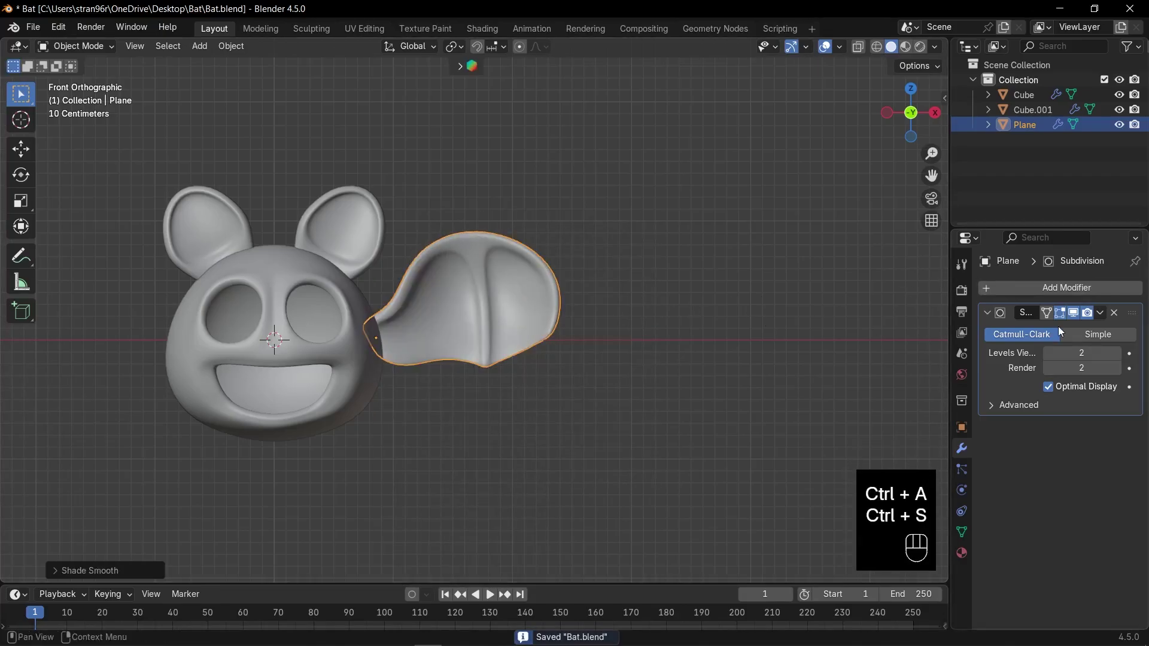
# Step: Mirror the wing across the X axis with a Mirror modifier using the head object Cube as the mirror object
pyautogui.click(988, 313)
pyautogui.click(1009, 289)
pyautogui.click(856, 428)
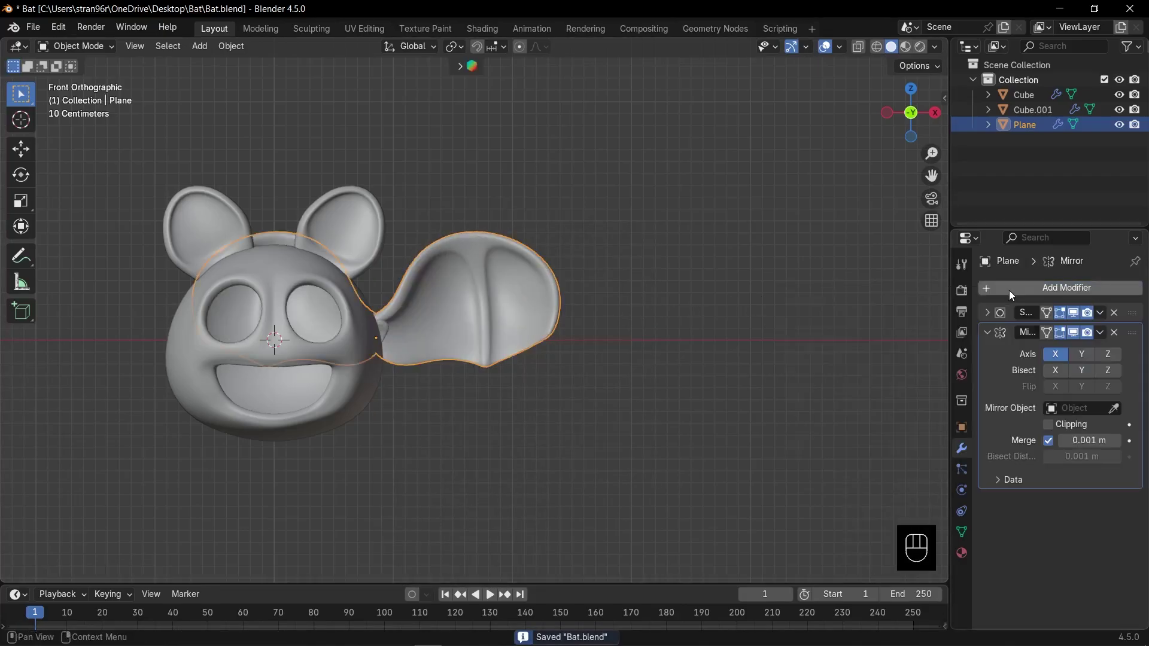
pyautogui.click(304, 288)
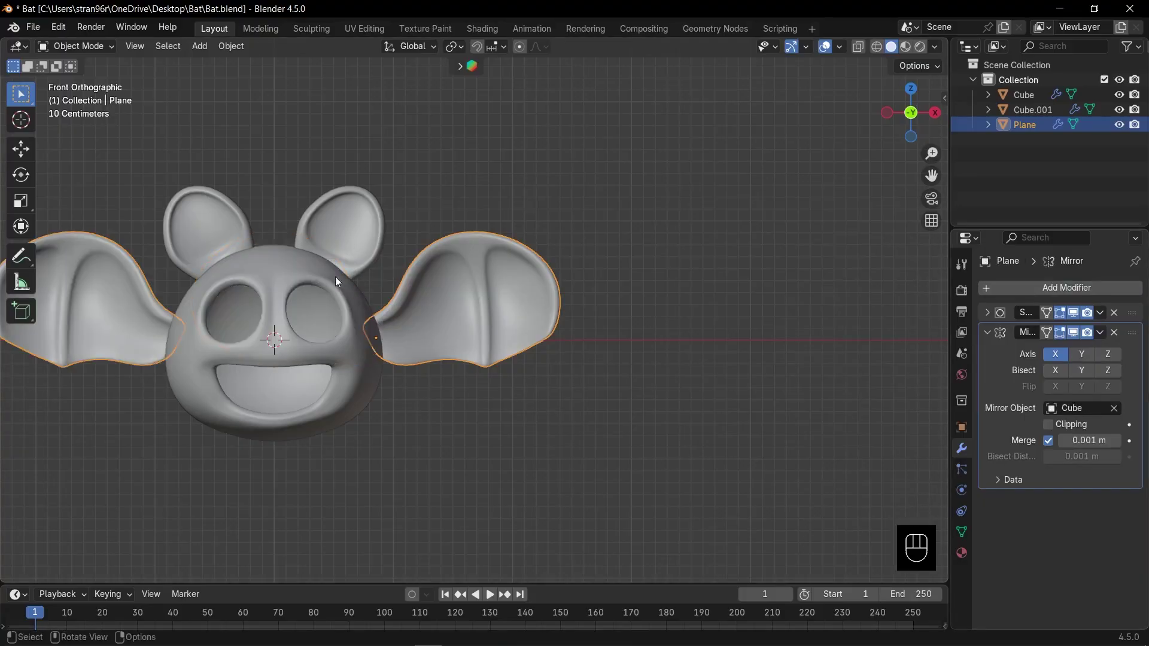
# Step: Frame the whole bat in the front view and save the file
pyautogui.scroll(-2, 453, 394)
pyautogui.click(454, 394)
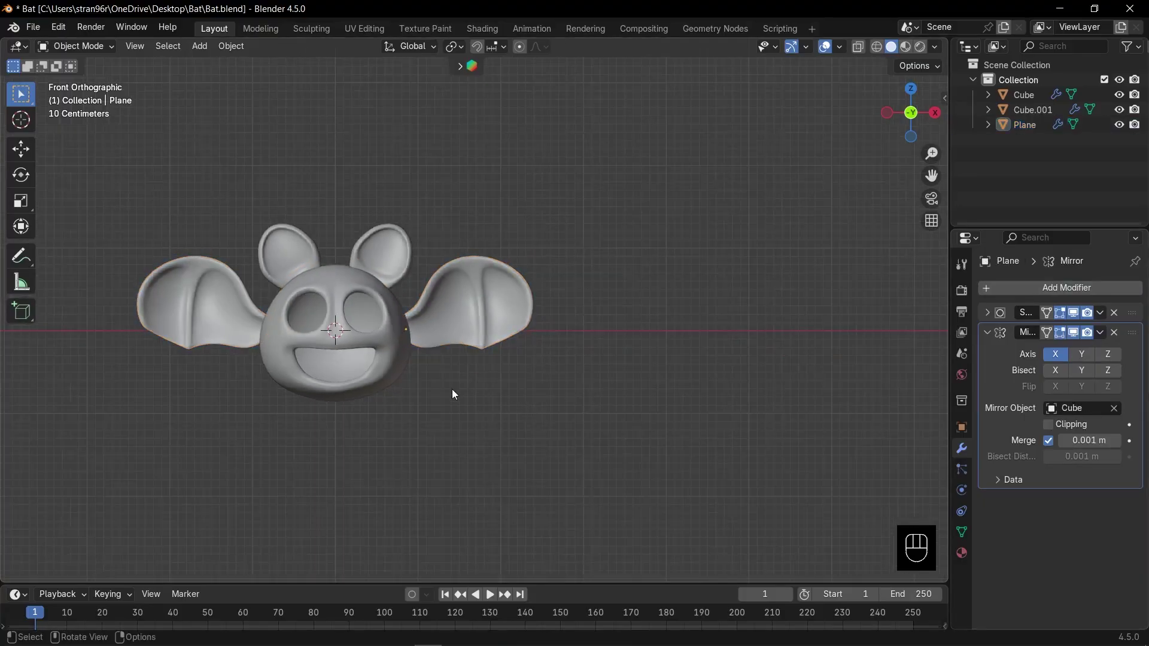
pyautogui.press('a')
pyautogui.press('KP_Decimal')
pyautogui.hotkey('ctrl', 's')
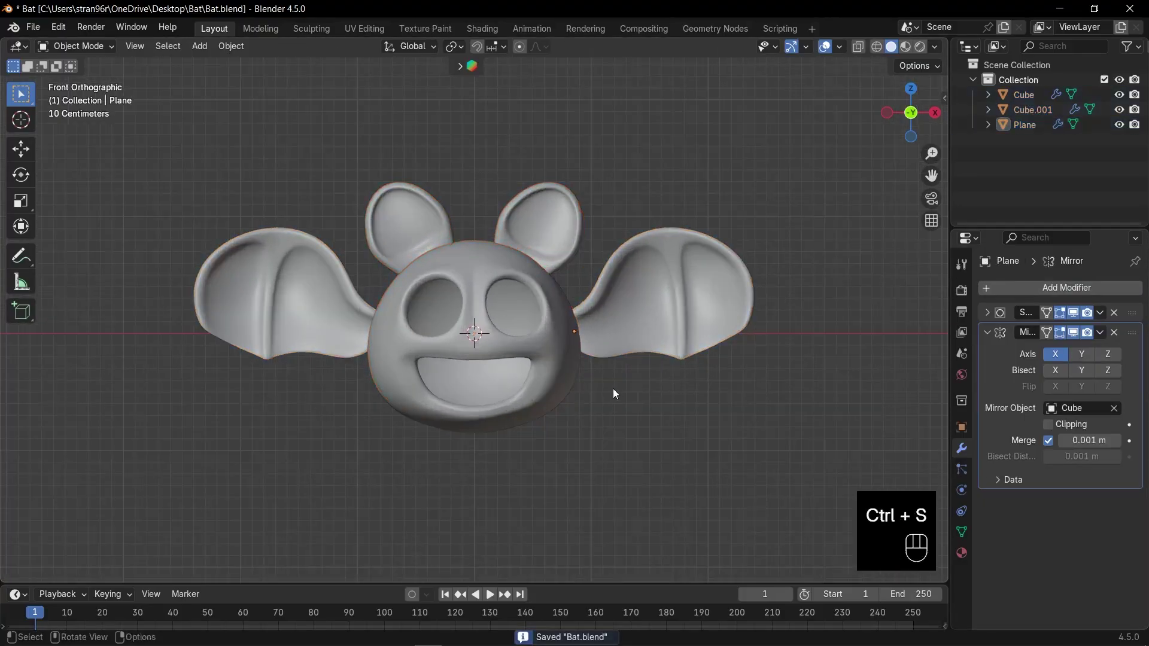
# Step: Add a cube at the scene centre and scale it down along Z and X into a flat, narrow block
pyautogui.scroll(-2, 612, 389)
pyautogui.hotkey('shift', 'a')
pyautogui.moveTo(631, 339)
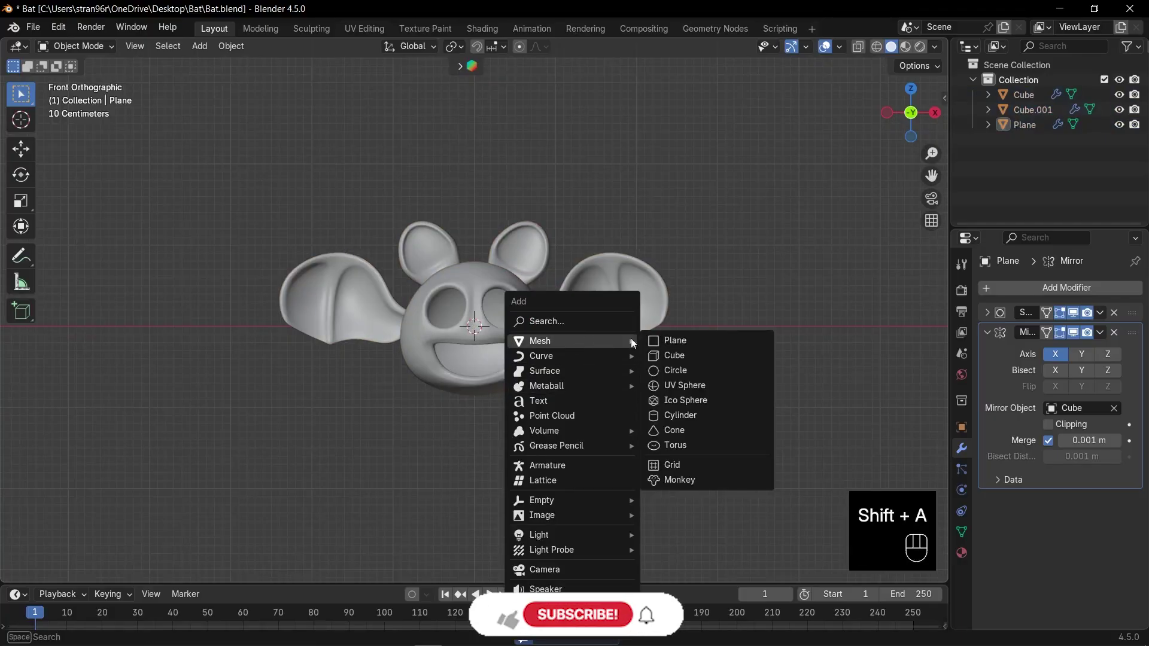
pyautogui.click(719, 357)
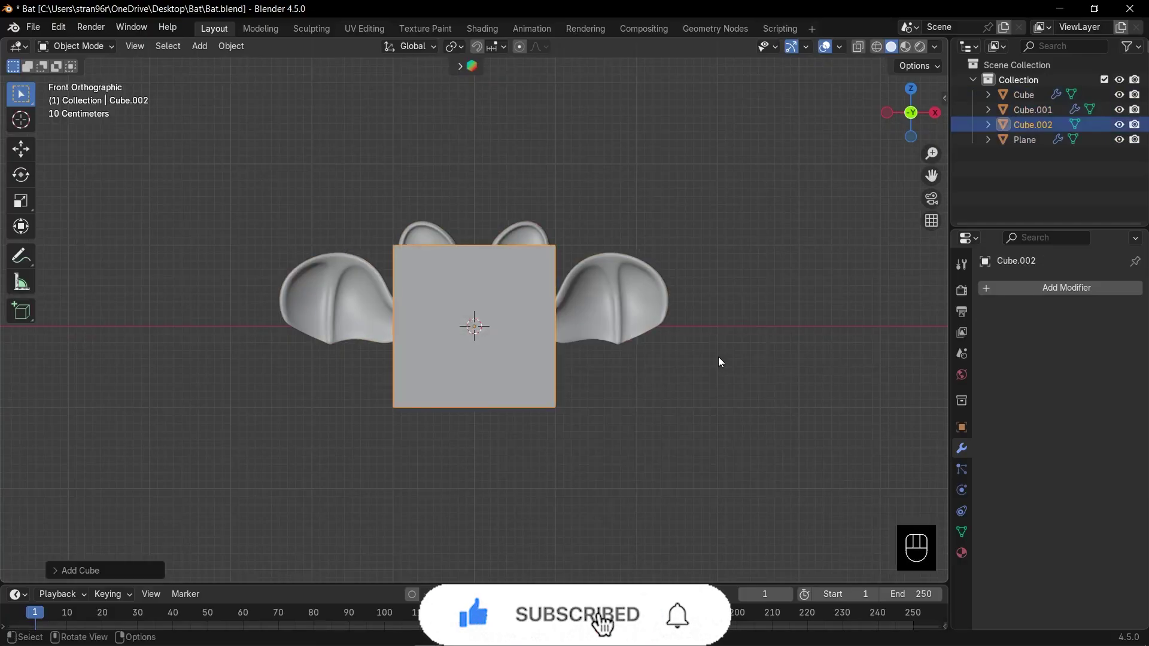
pyautogui.press('s')
pyautogui.press('z')
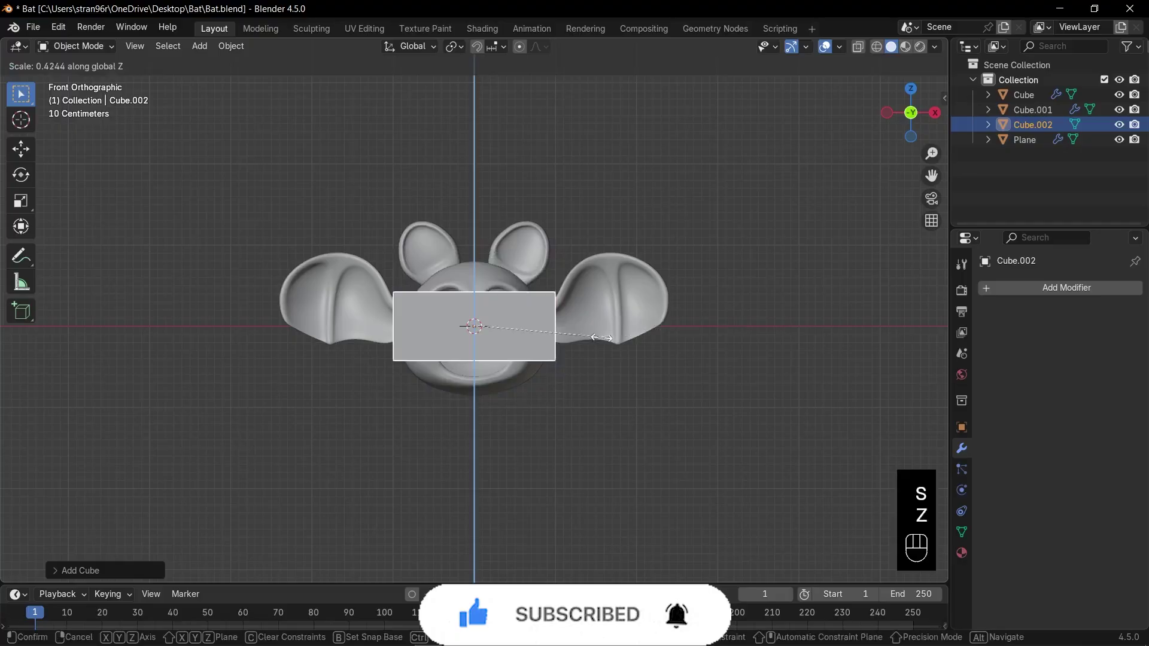
pyautogui.click(542, 329)
pyautogui.press('s')
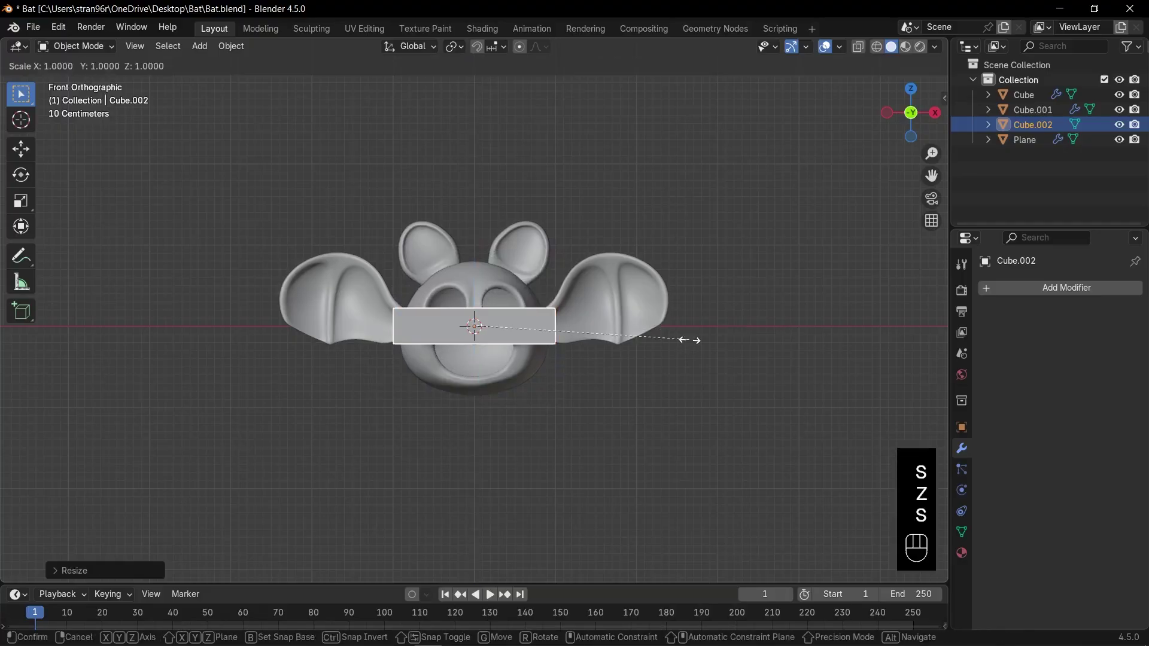
pyautogui.press('x')
pyautogui.click(552, 334)
# Step: Apply the block's rotation and scale, save the file, and isolate the block in local view
pyautogui.moveTo(911, 114); pyautogui.dragTo(880, 132)
pyautogui.hotkey('ctrl', 'a')
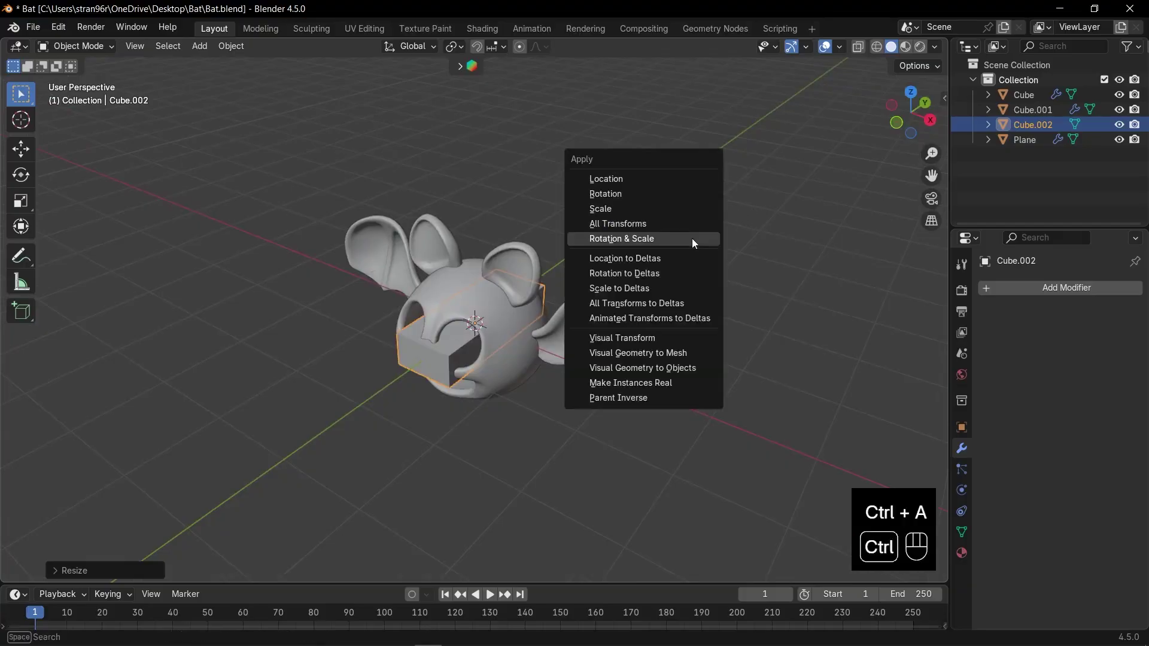
pyautogui.click(691, 238)
pyautogui.hotkey('ctrl', 's')
pyautogui.press('KP_Divide')
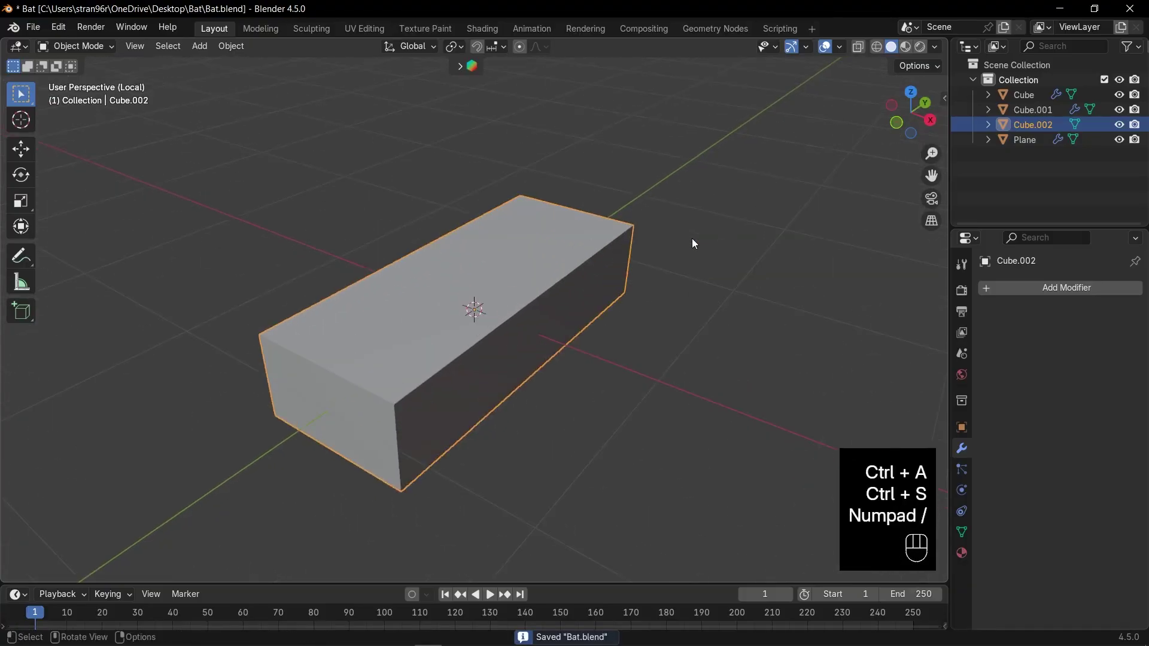
# Step: Divide the block with four evenly spaced crosswise loop cuts and one centred lengthwise loop cut
pyautogui.press('KP_7')
pyautogui.scroll(-1, 528, 282)
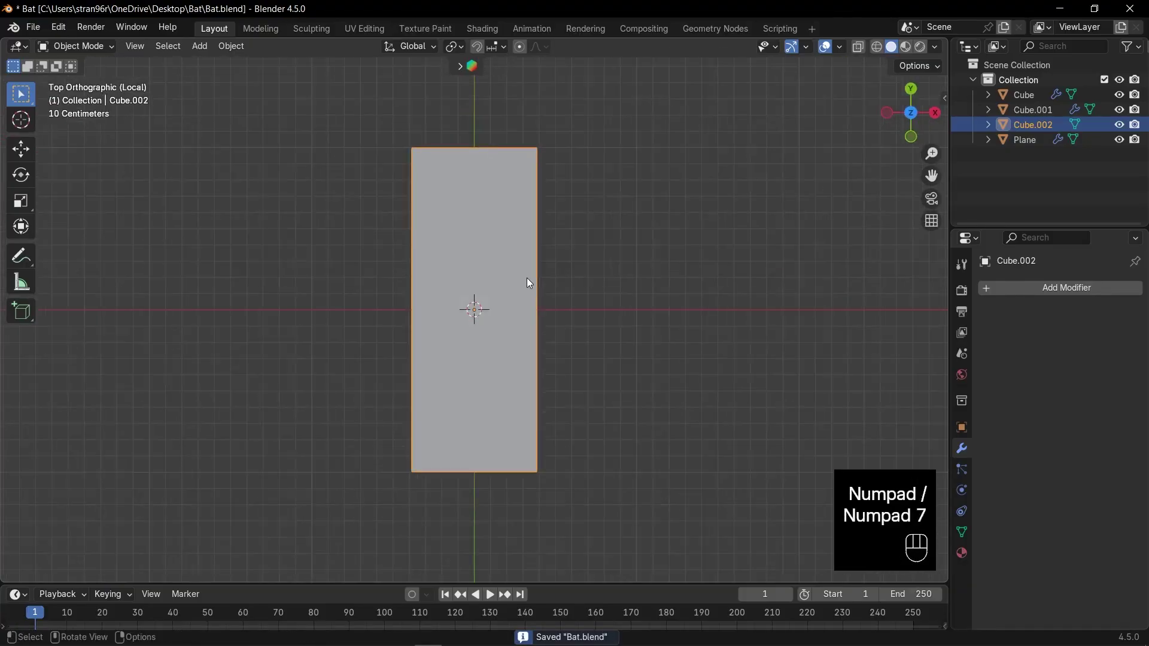
pyautogui.press('Tab')
pyautogui.hotkey('ctrl', 'r')
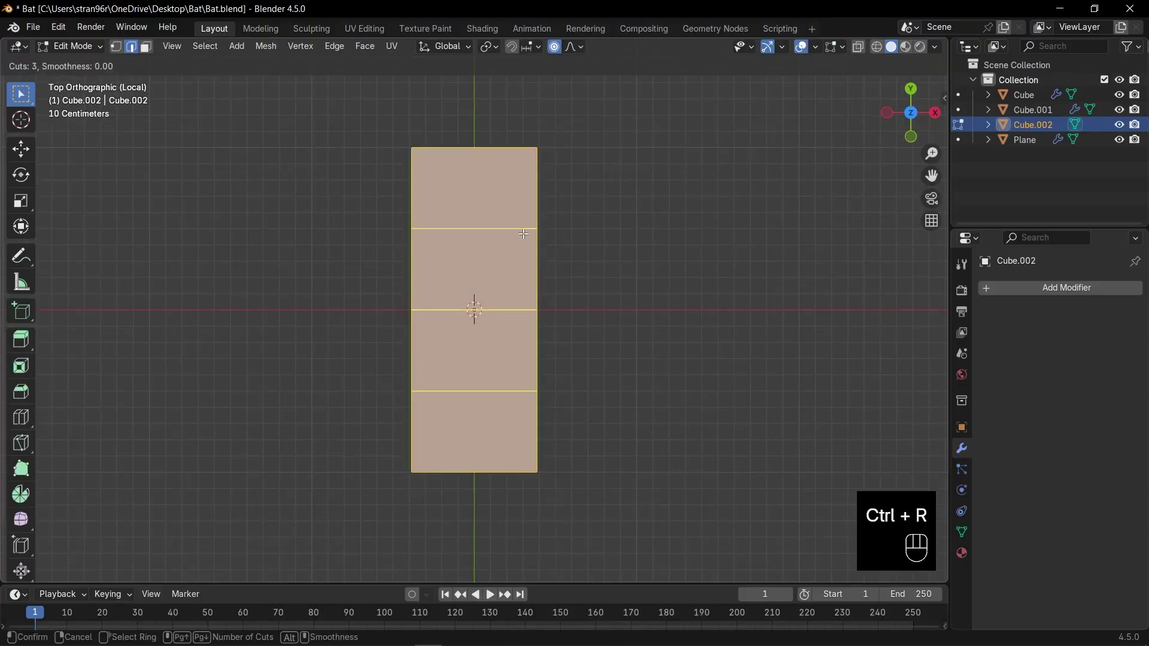
pyautogui.click(523, 234)
pyautogui.hotkey('ctrl', 'r')
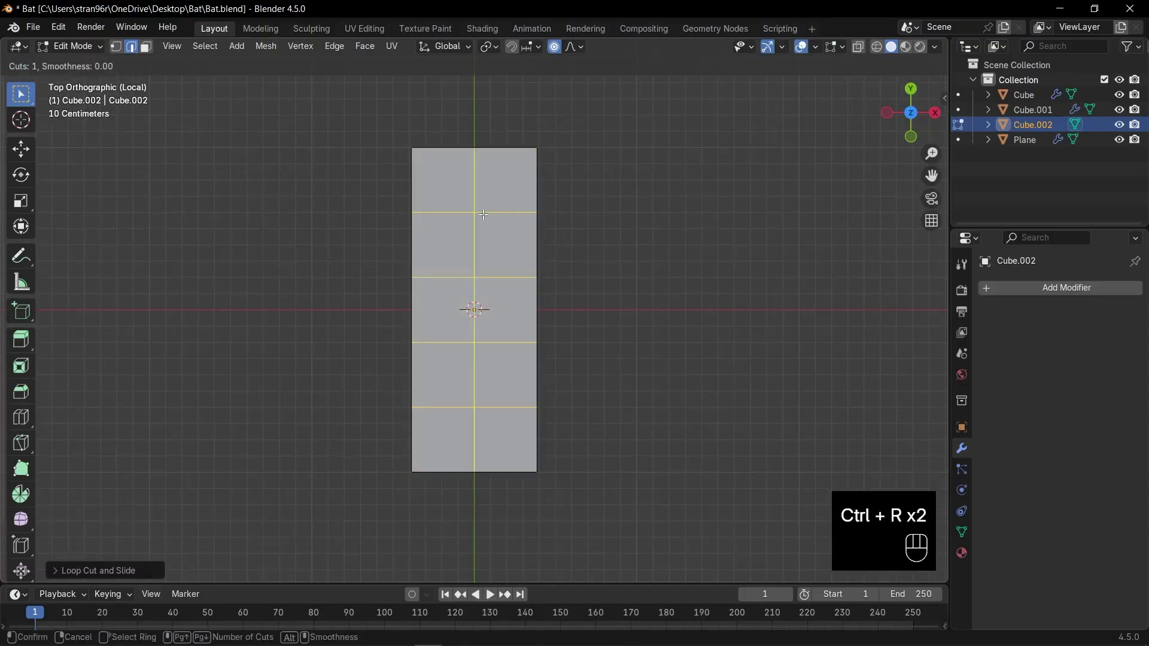
pyautogui.click(483, 214)
pyautogui.click(483, 214)
# Step: Widen the second vertex row from the back along X with proportional editing in the top view
pyautogui.press('1')
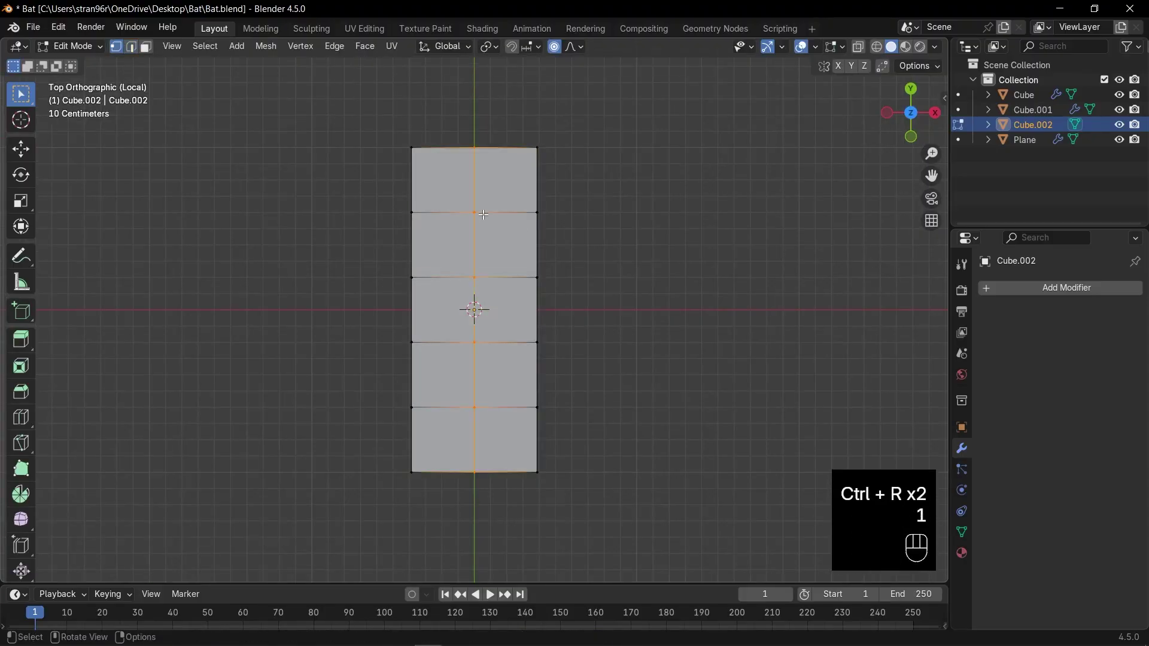
pyautogui.hotkey('alt', 'z')
pyautogui.moveTo(344, 162); pyautogui.dragTo(583, 241)
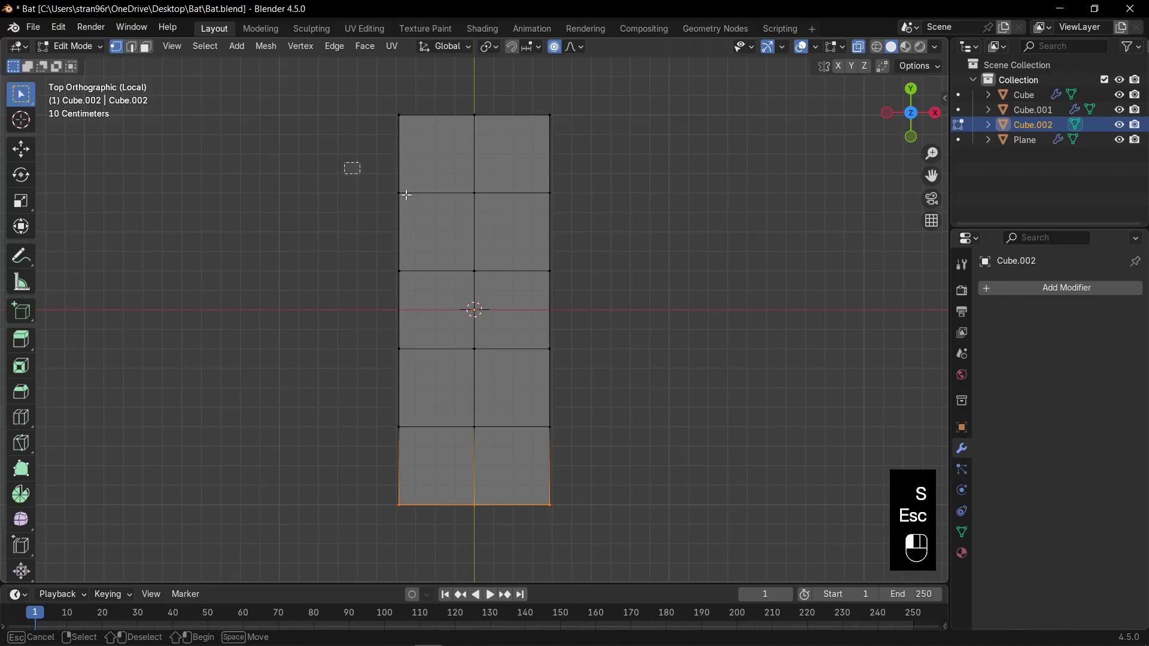
pyautogui.press('s')
pyautogui.press('x')
pyautogui.click(657, 278)
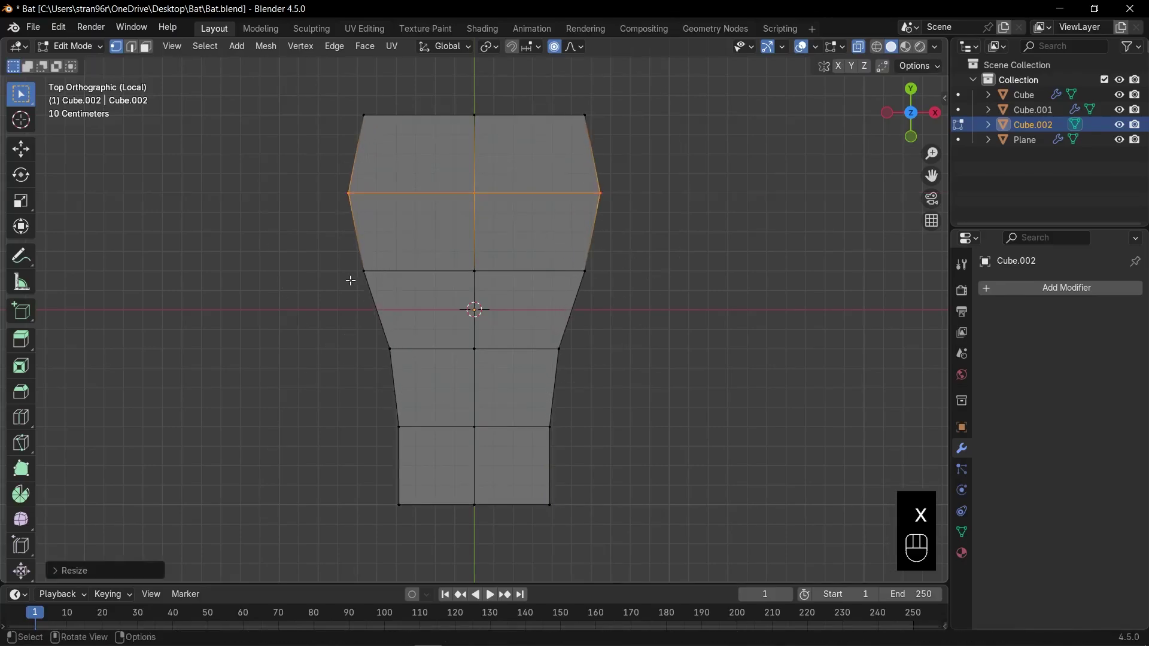
# Step: Widen the third and fourth vertex rows from the back along X with proportional editing
pyautogui.moveTo(330, 253); pyautogui.dragTo(633, 310)
pyautogui.press('s')
pyautogui.press('x')
pyautogui.click(691, 313)
pyautogui.moveTo(335, 330); pyautogui.dragTo(640, 385)
pyautogui.press('s')
pyautogui.press('x')
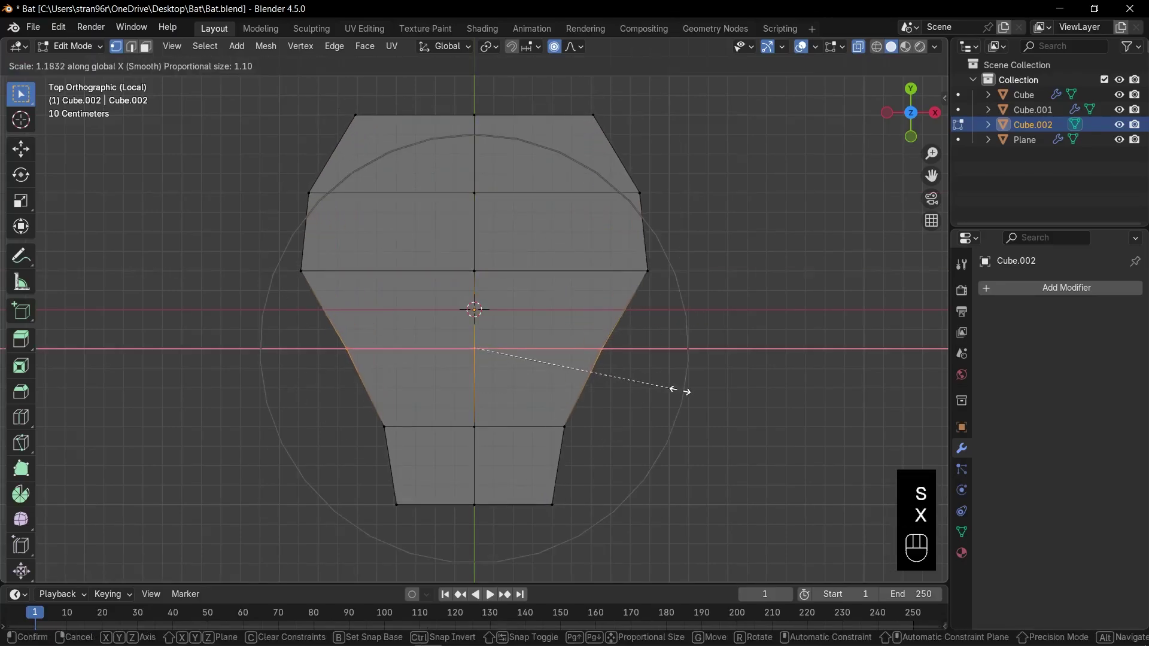
pyautogui.click(727, 377)
# Step: Widen the second vertex row from the front along X without proportional editing
pyautogui.hotkey('alt', 'z')
pyautogui.hotkey('alt', 'z')
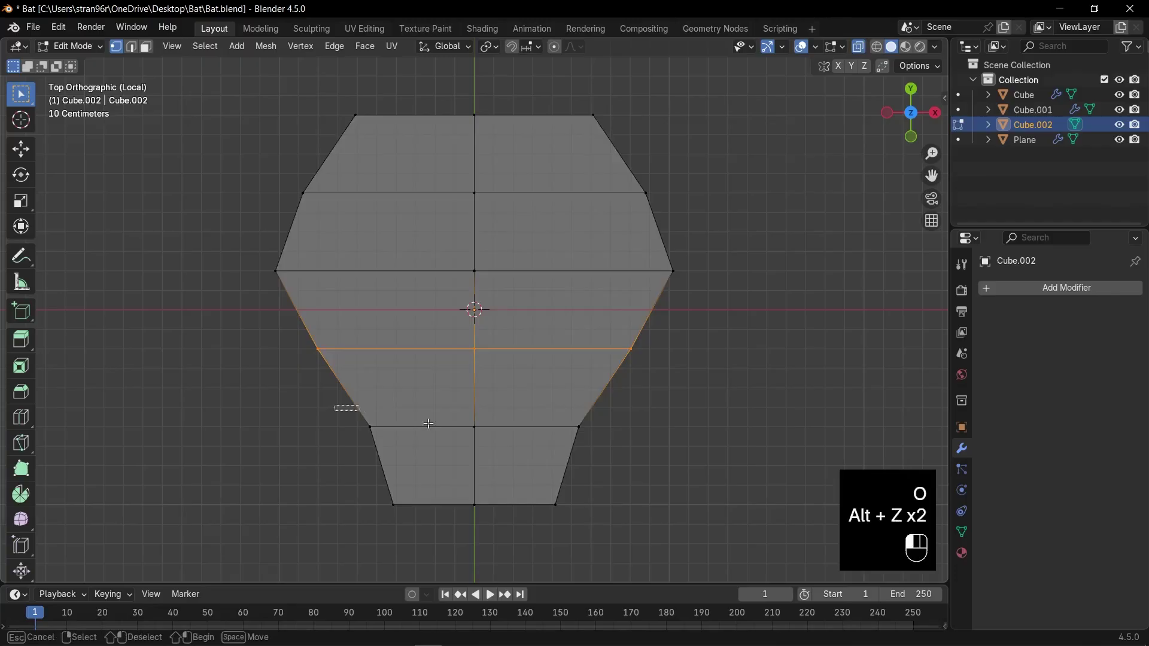
pyautogui.press('s')
pyautogui.press('x')
pyautogui.click(662, 388)
# Step: Narrow the front vertex row along X and pull its middle vertices forward about 0.11 m along Y
pyautogui.moveTo(352, 473); pyautogui.dragTo(654, 544)
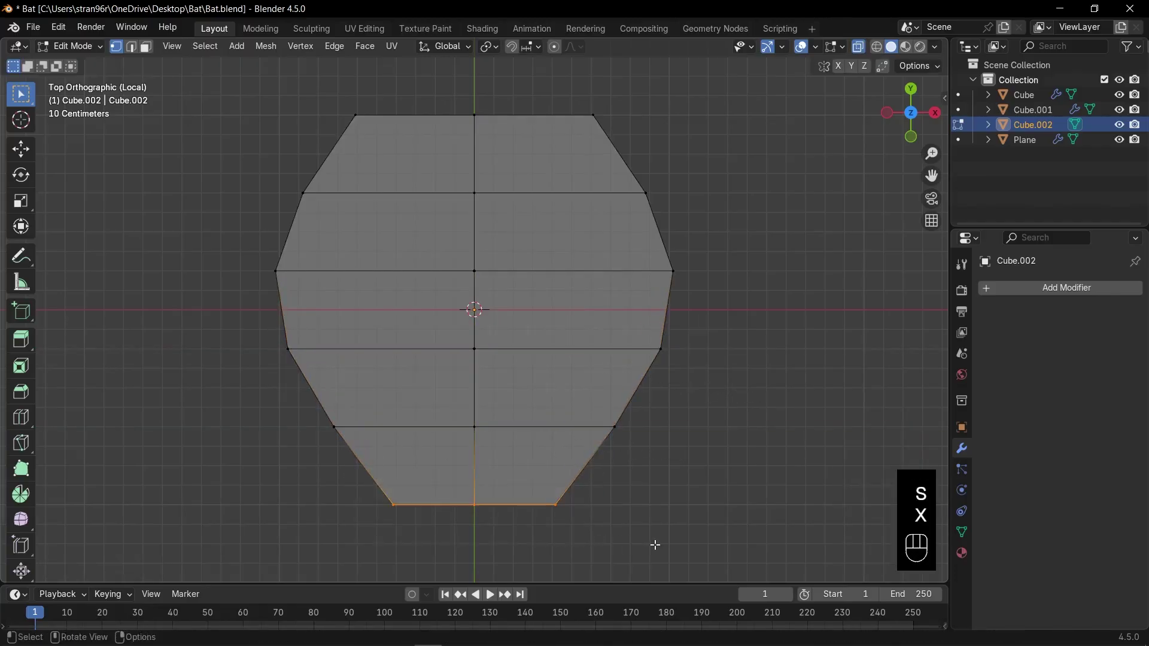
pyautogui.press('s')
pyautogui.press('x')
pyautogui.click(625, 530)
pyautogui.scroll(-1, 443, 131)
pyautogui.press('g')
pyautogui.press('y')
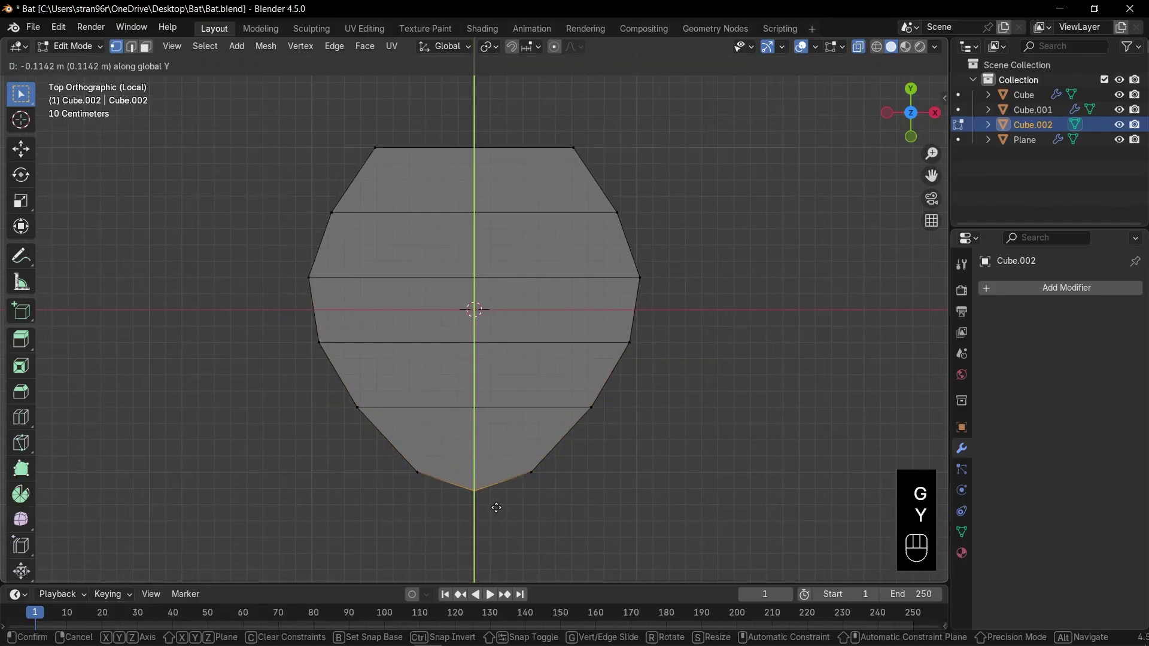
pyautogui.click(495, 506)
# Step: Delete the flat end faces at the back of the block
pyautogui.press('3')
pyautogui.click(557, 161)
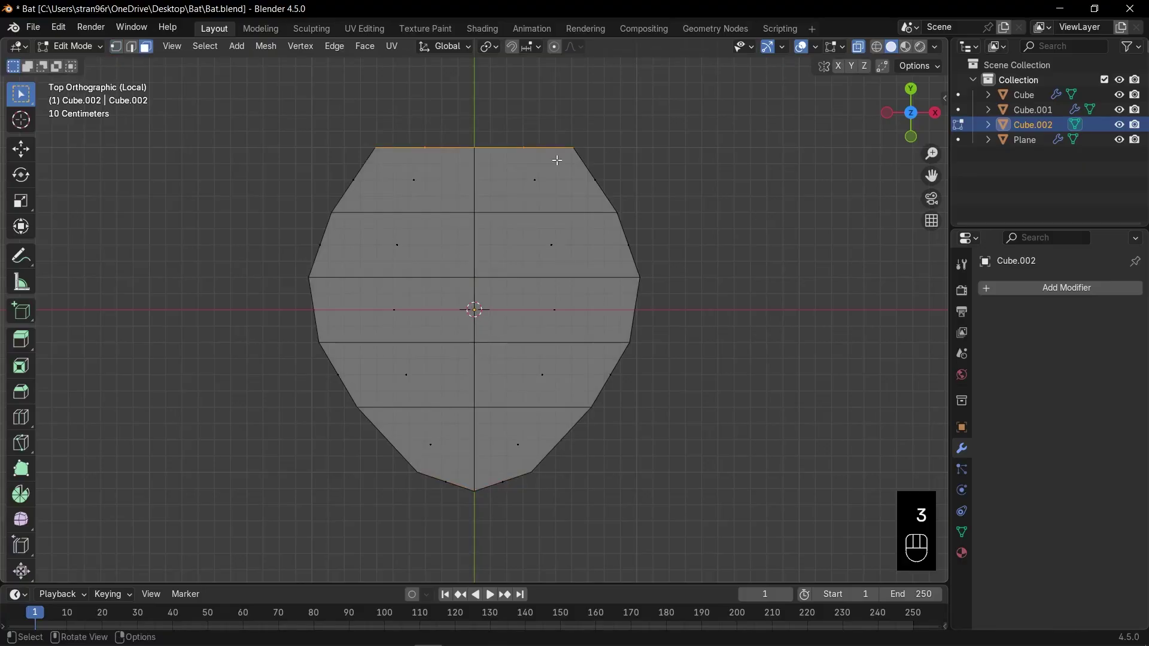
pyautogui.press('x')
pyautogui.click(557, 161)
# Step: Add a loop cut around the middle of the side wall and scale it out about 1.16 times
pyautogui.moveTo(557, 161); pyautogui.dragTo(519, 439, button='middle')
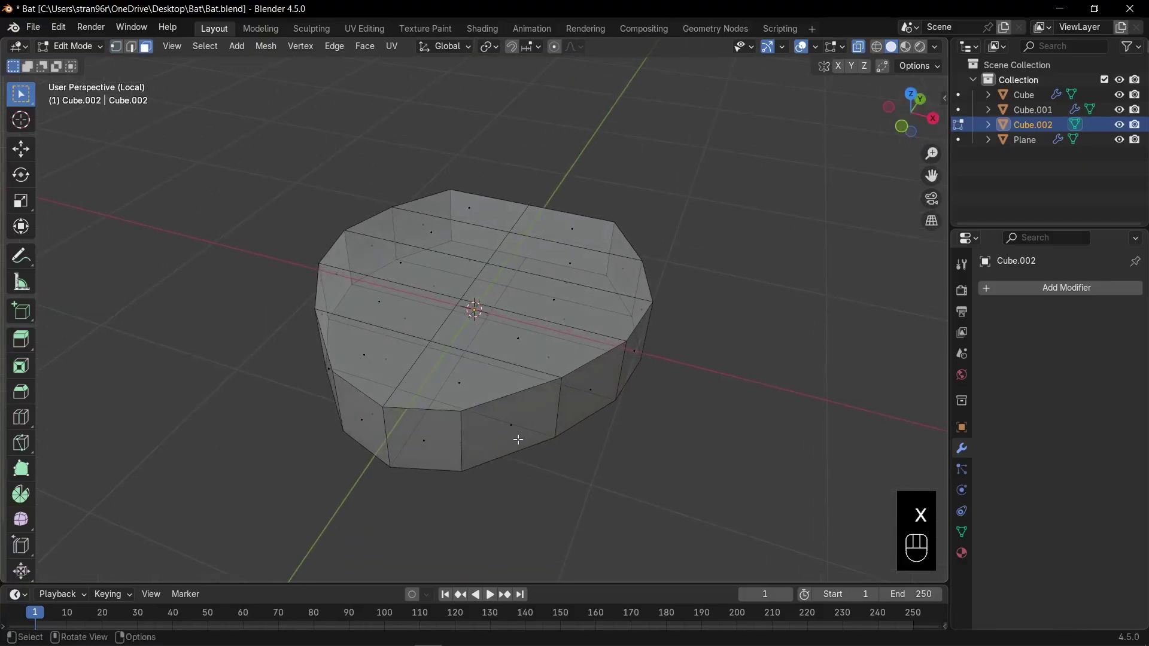
pyautogui.hotkey('ctrl', 'r')
pyautogui.click(466, 439)
pyautogui.click(463, 438)
pyautogui.press('s')
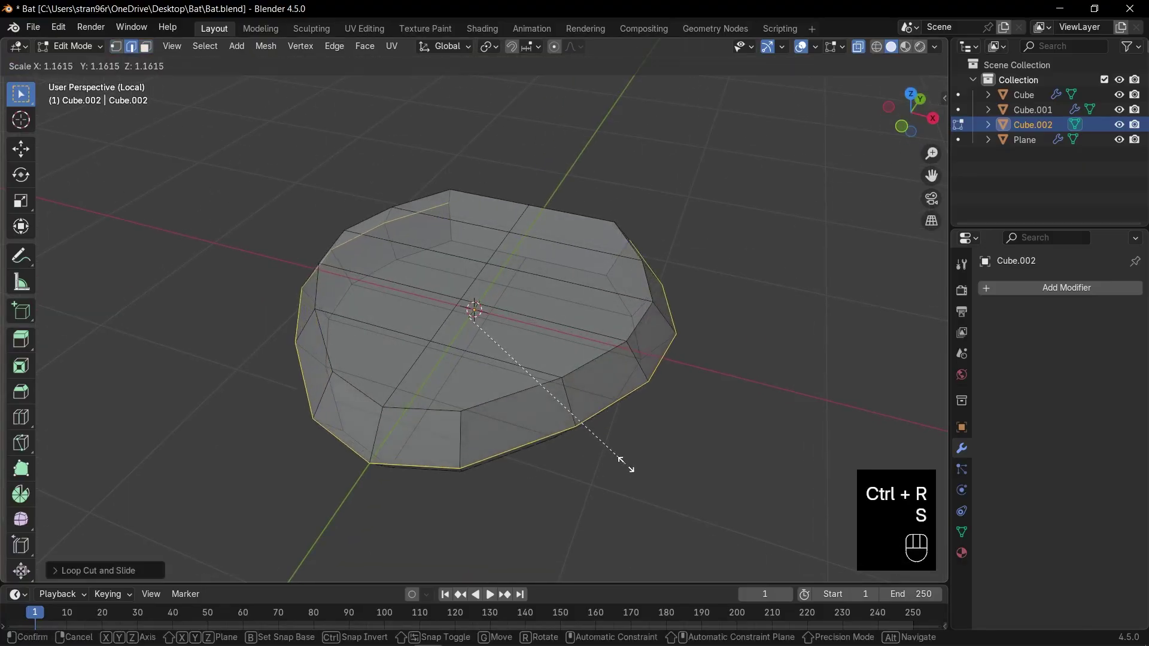
pyautogui.click(629, 466)
# Step: Bevel the lengthwise centre edge loop about 0.05 m wide with two segments
pyautogui.press('3')
pyautogui.hotkey('alt', 'z')
pyautogui.keyDown('alt'); pyautogui.click(569, 453); pyautogui.keyUp('alt')
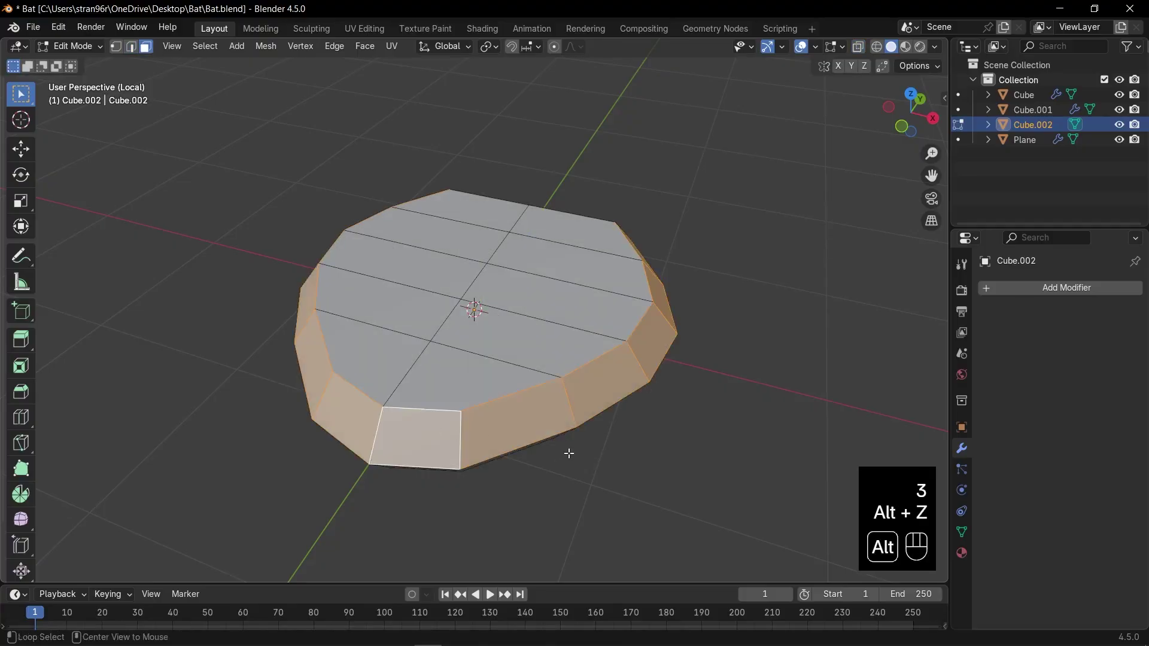
pyautogui.press('2')
pyautogui.keyDown('alt'); pyautogui.click(380, 419); pyautogui.keyUp('alt')
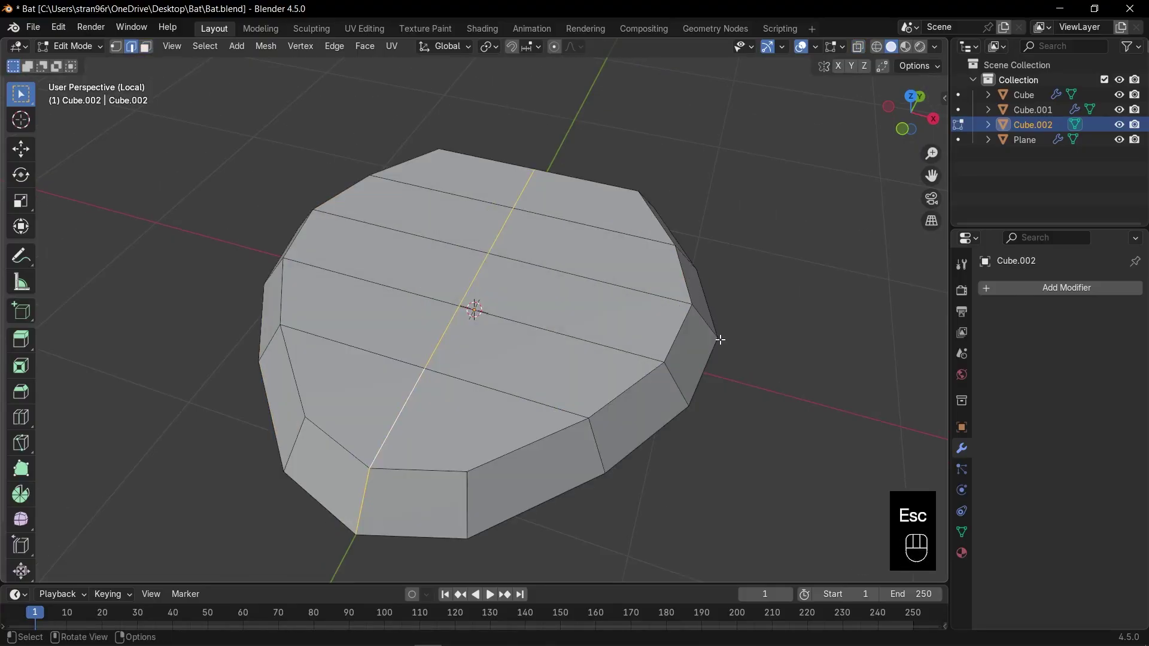
pyautogui.hotkey('ctrl', 'b')
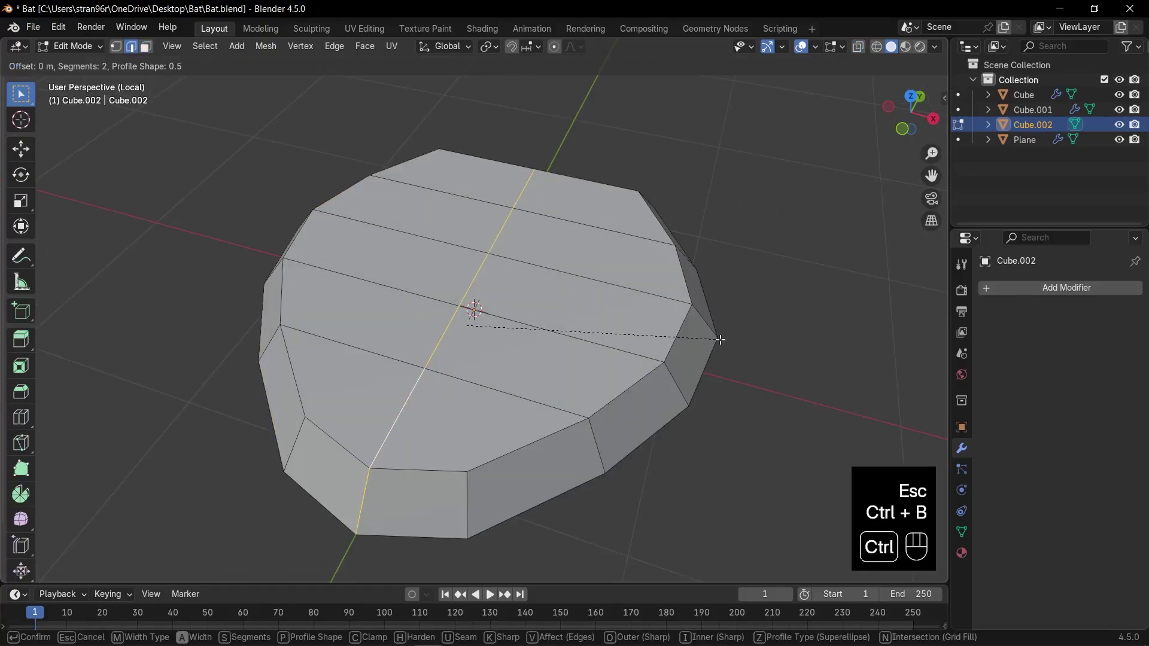
pyautogui.scroll(1, 733, 339)
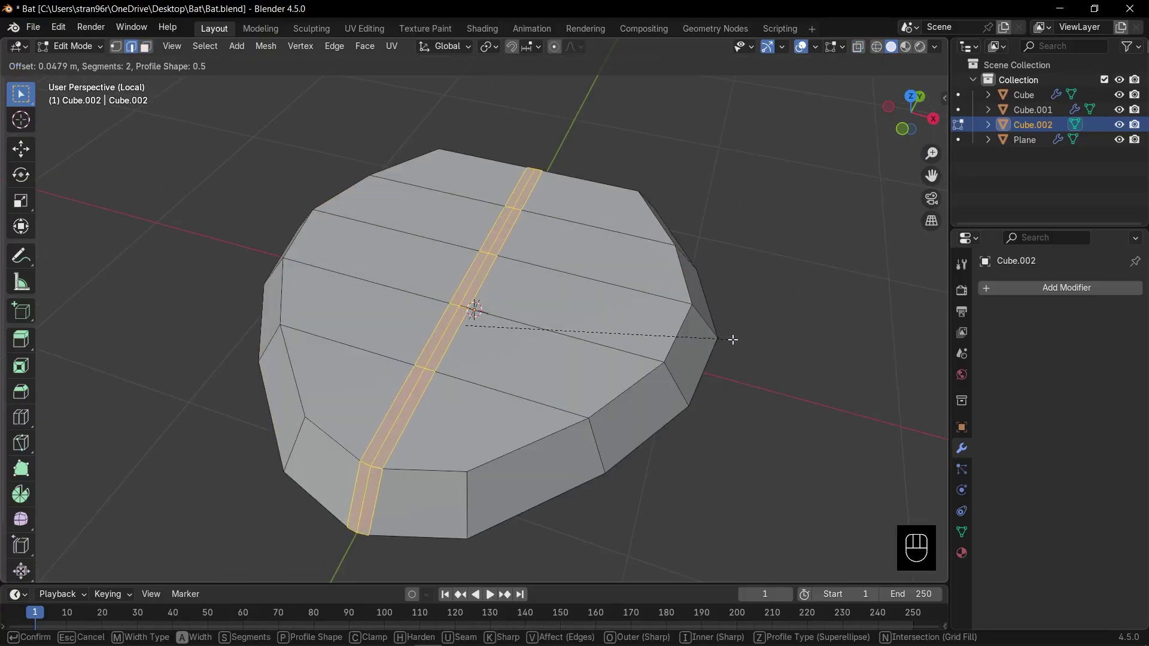
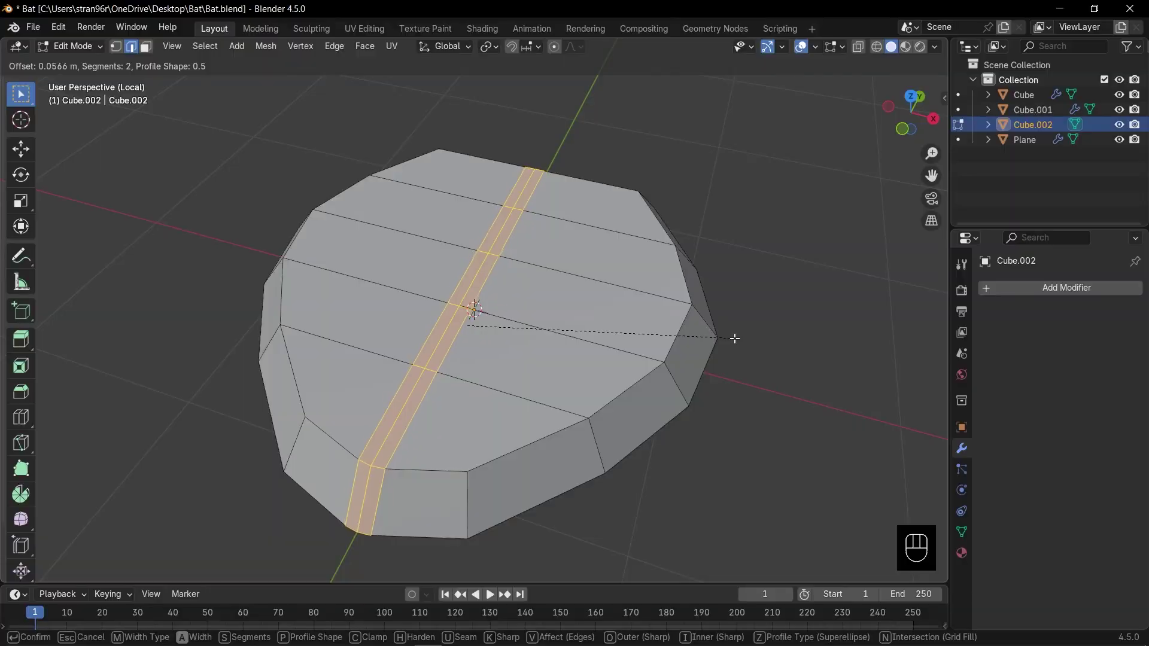
pyautogui.click(734, 339)
# Step: Add one lengthwise loop cut on each side of the centre strip and one crosswise loop cut near the front
pyautogui.hotkey('ctrl', 'r')
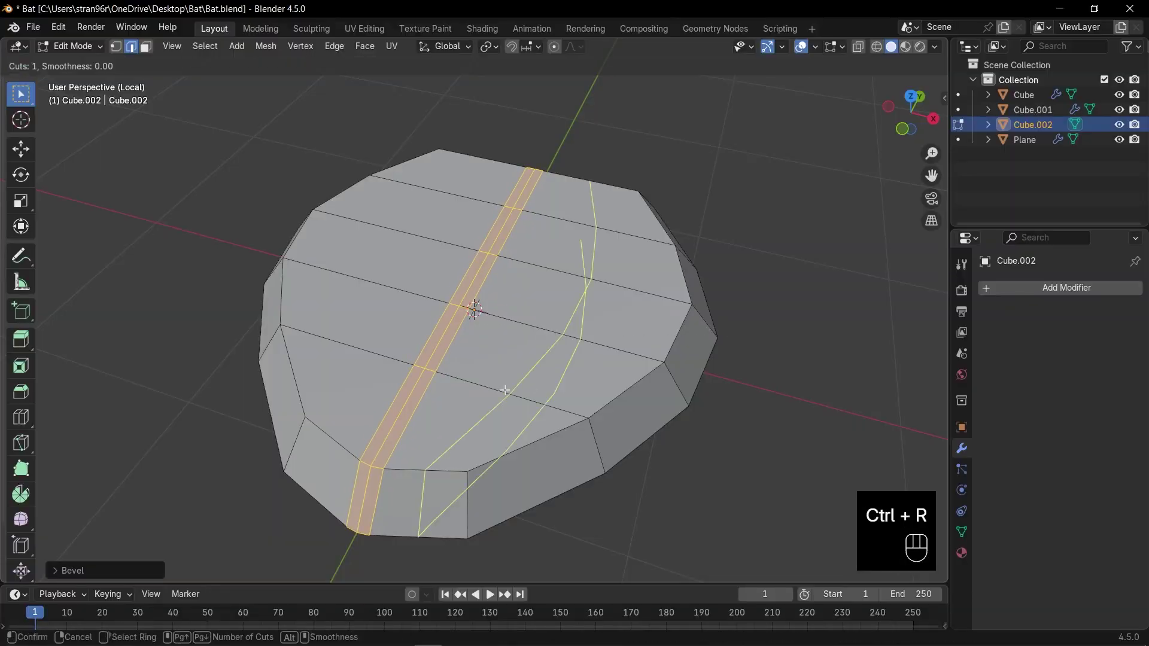
pyautogui.click(506, 393)
pyautogui.hotkey('ctrl', 'r')
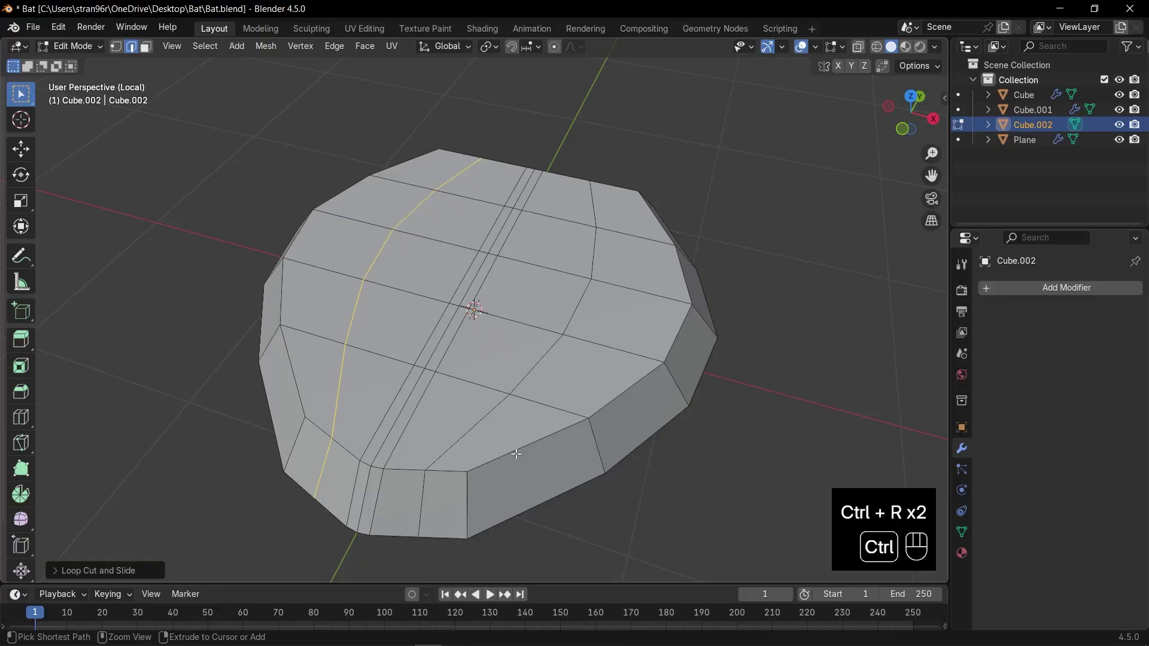
pyautogui.hotkey('ctrl', 'r')
pyautogui.doubleClick(517, 452)
pyautogui.moveTo(912, 111); pyautogui.dragTo(887, 106)
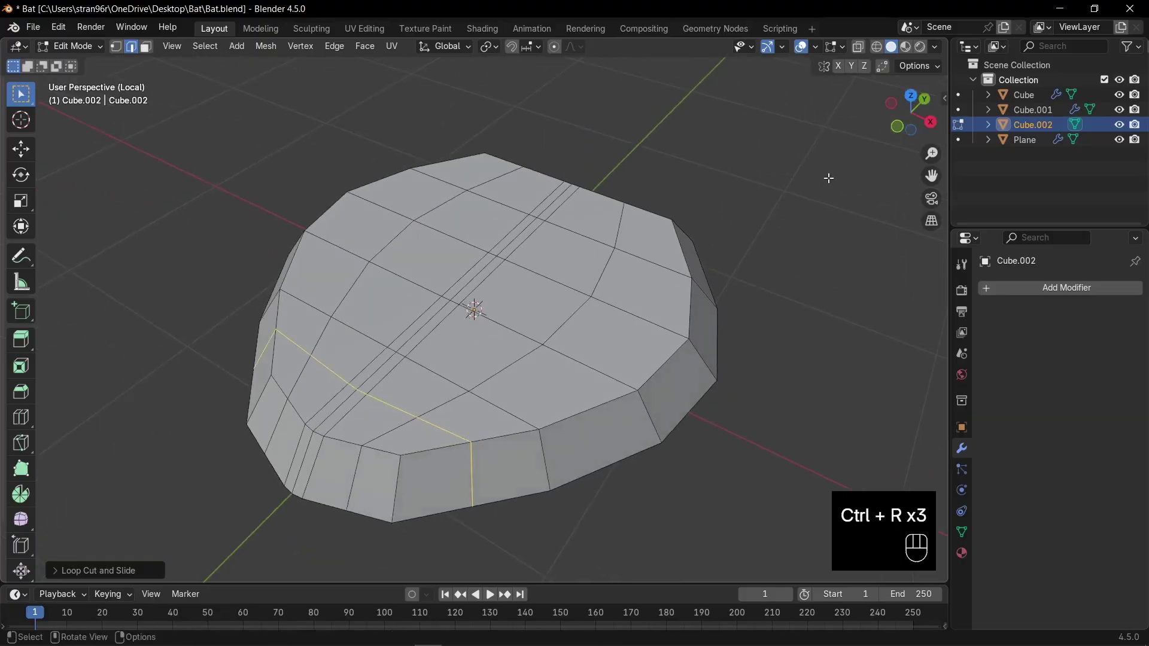
# Step: Raise the upper vertex rows on both sides of the centre strip about 0.14 m along Z with proportional editing
pyautogui.press('1')
pyautogui.keyDown('ctrl'); pyautogui.click(491, 386); pyautogui.keyUp('ctrl')
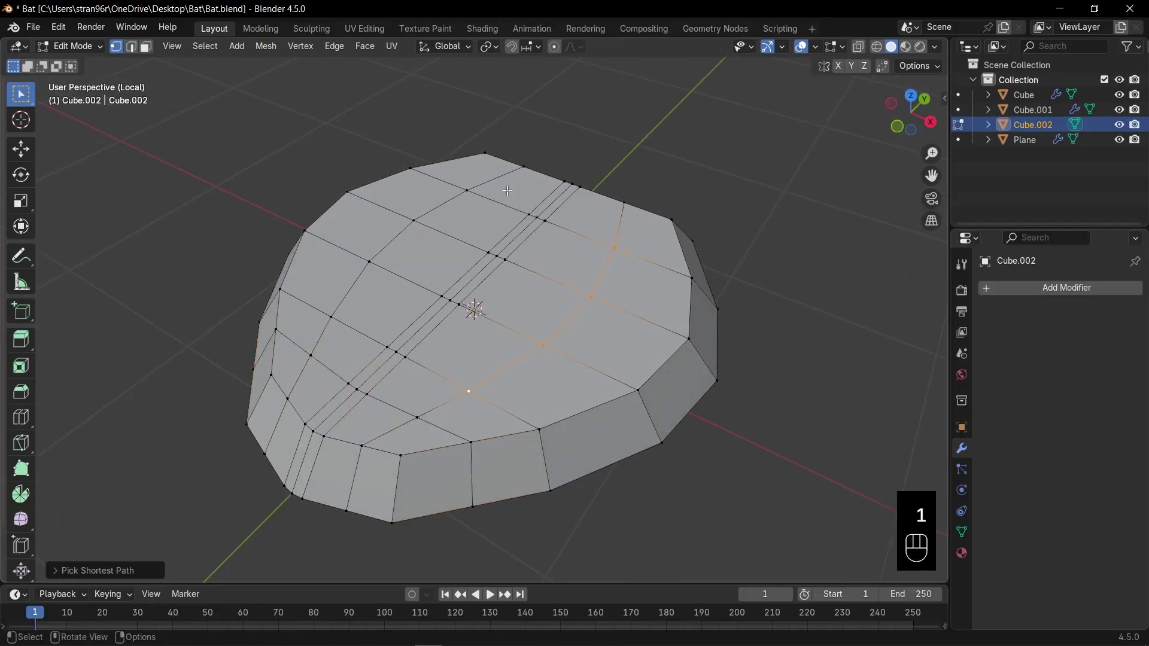
pyautogui.press('g')
pyautogui.press('z')
pyautogui.scroll(7, 621, 248)
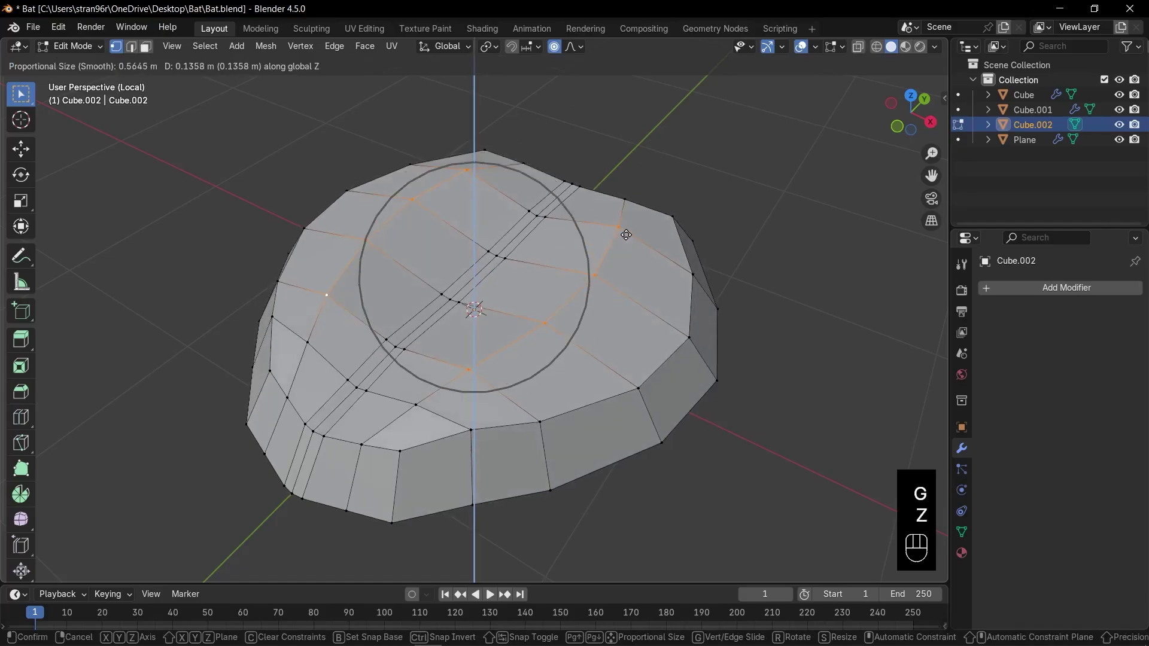
pyautogui.click(628, 231)
# Step: Sink the upper centre-line vertices about 0.19 m along Z with a small proportional radius to form a groove
pyautogui.keyDown('ctrl'); pyautogui.click(535, 218); pyautogui.keyUp('ctrl')
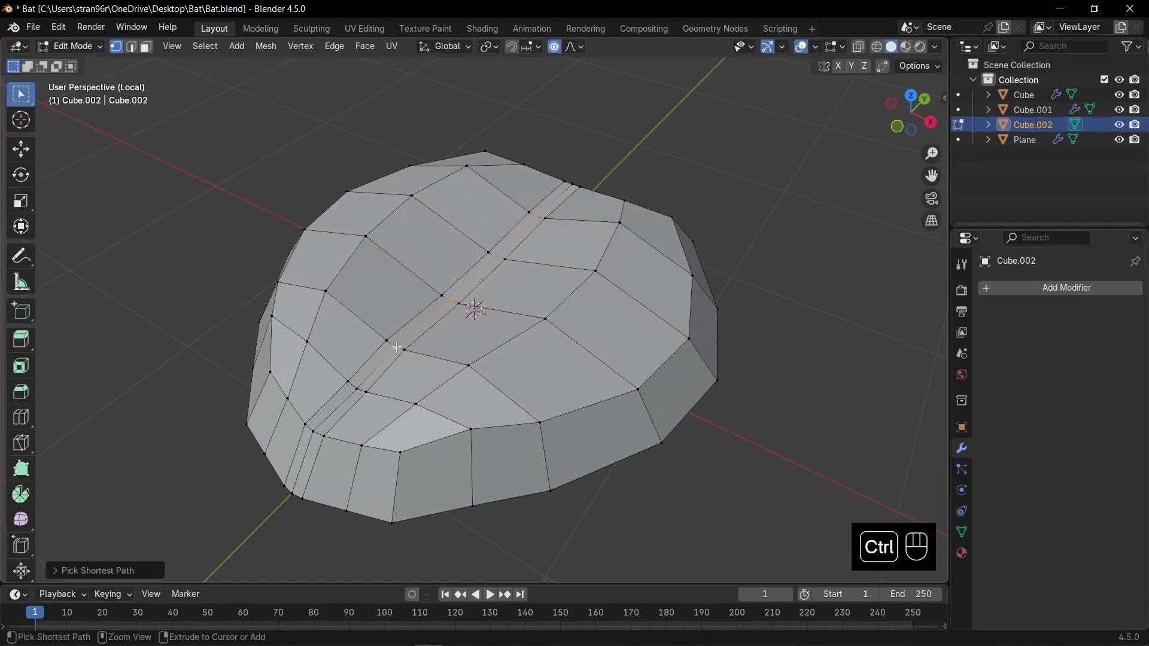
pyautogui.press('g')
pyautogui.press('z')
pyautogui.scroll(12, 506, 341)
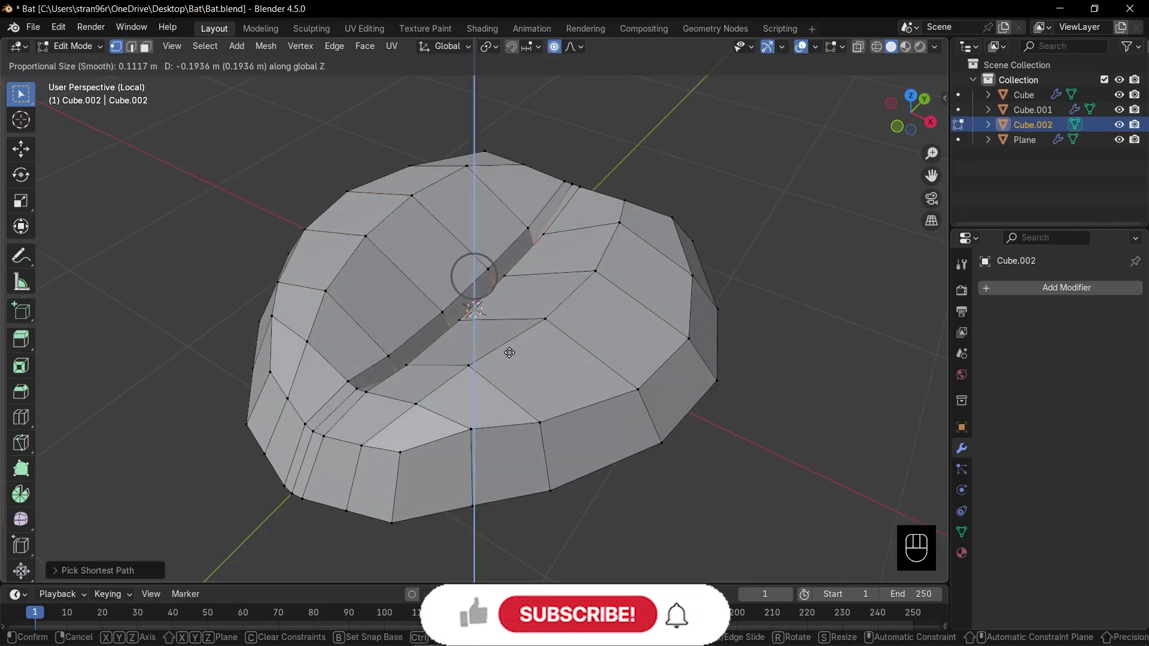
pyautogui.click(509, 357)
# Step: Scale the middle vertex ring about 1.32 times along Z and raise it about 0.43 m with proportional editing
pyautogui.press('KP_3')
pyautogui.press('KP_Decimal')
pyautogui.press('KP_3')
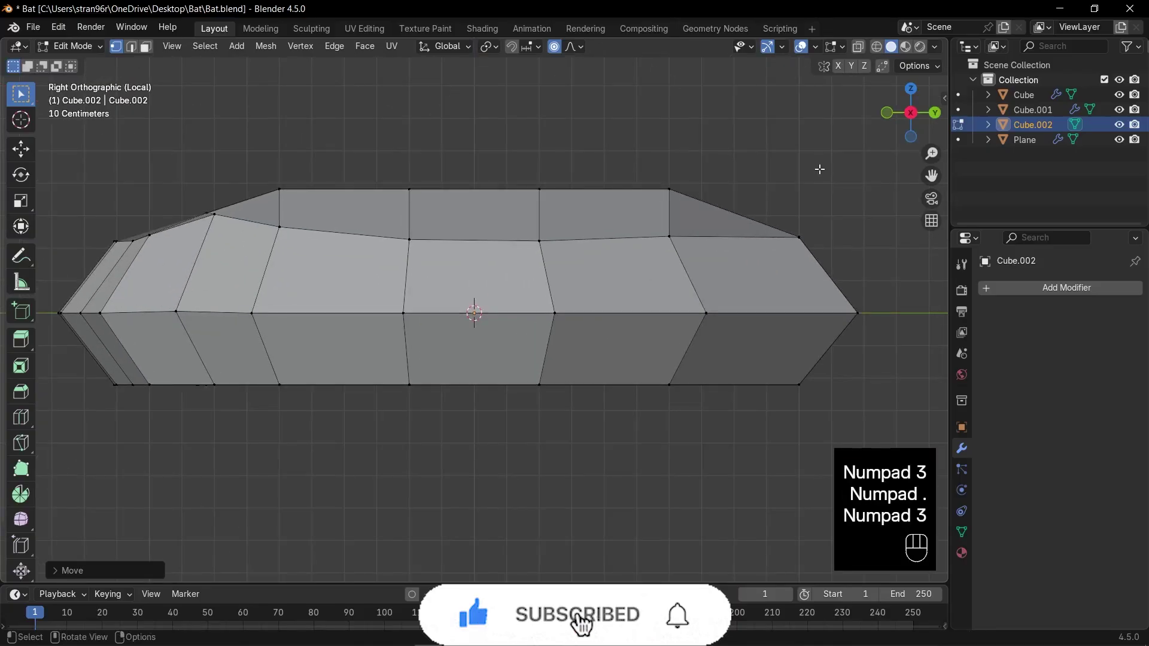
pyautogui.scroll(-4, 705, 208)
pyautogui.press('KP_1')
pyautogui.press('KP_3')
pyautogui.press('1')
pyautogui.hotkey('alt', 'z')
pyautogui.moveTo(467, 233); pyautogui.dragTo(533, 386)
pyautogui.scroll(2, 470, 410)
pyautogui.press('o')
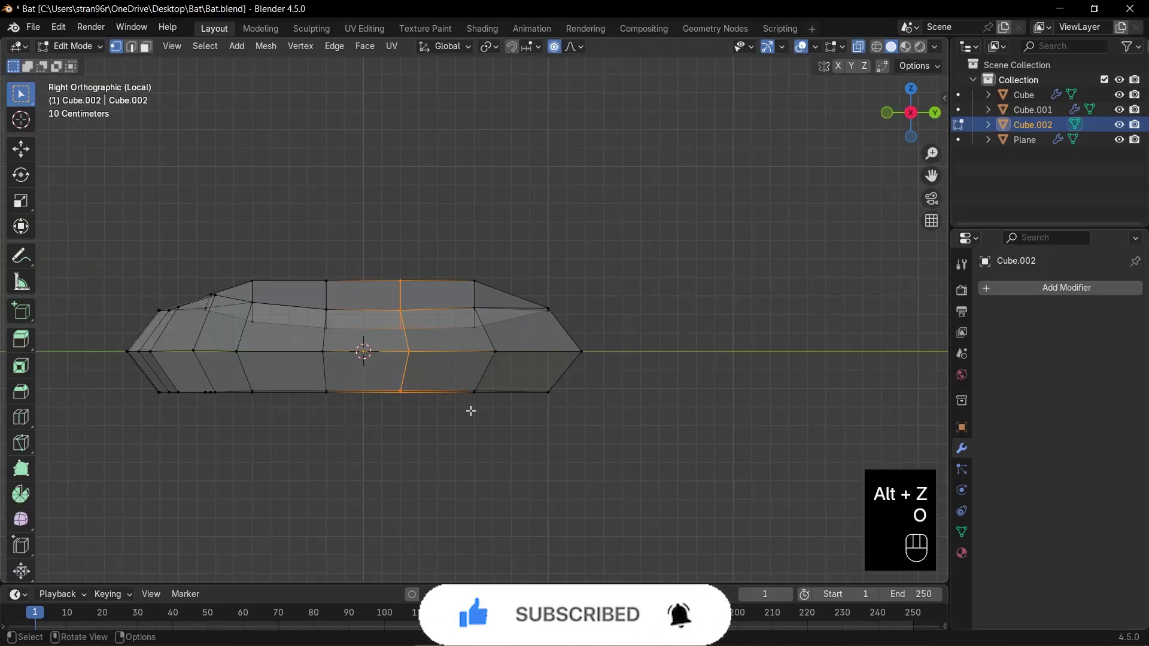
pyautogui.press('s')
pyautogui.press('z')
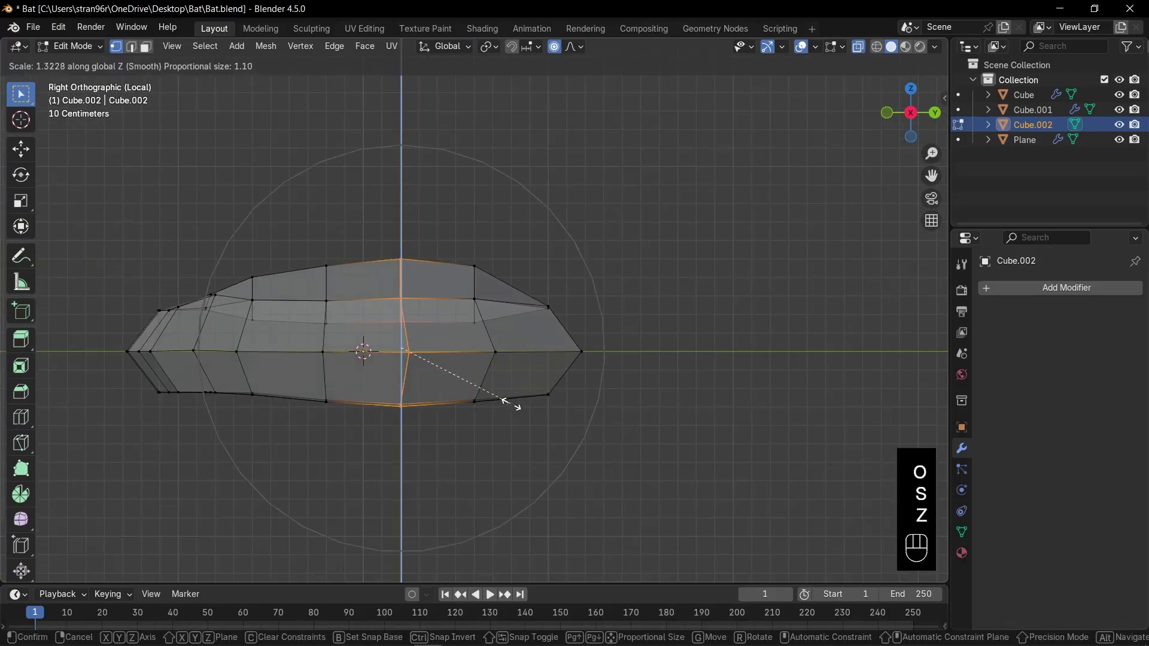
pyautogui.click(518, 405)
pyautogui.press('g')
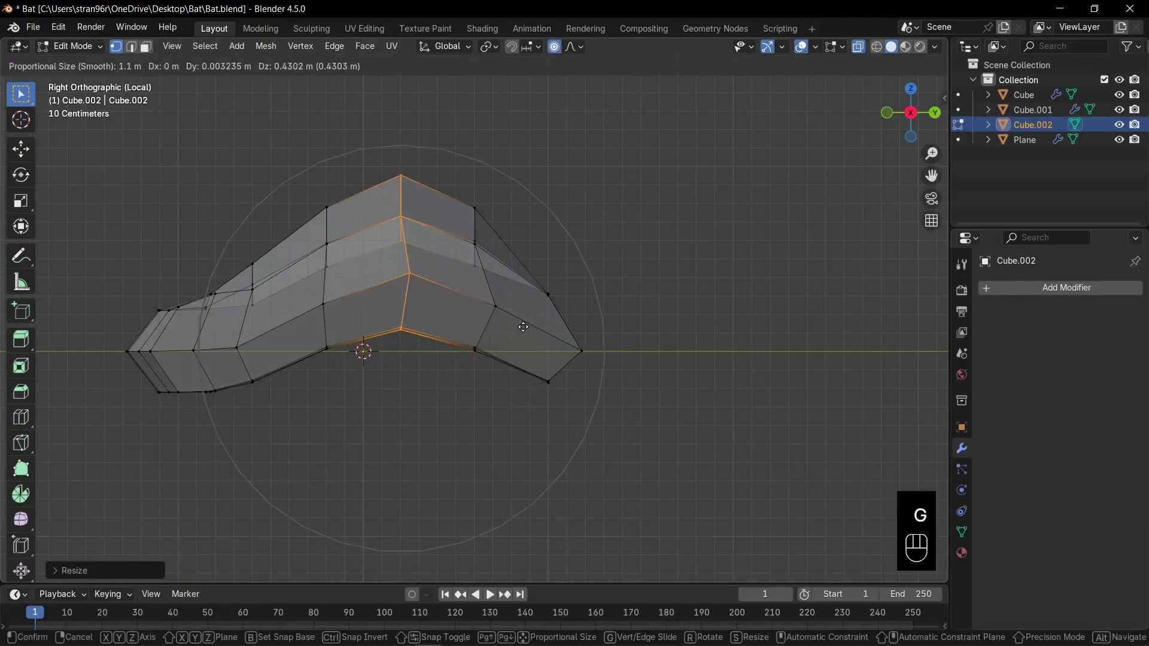
pyautogui.click(523, 327)
# Step: Rotate the front-end vertices with proportional editing to curve the tongue downward, and shift them slightly along the bend
pyautogui.moveTo(92, 239); pyautogui.dragTo(232, 433)
pyautogui.press('r')
pyautogui.click(323, 440)
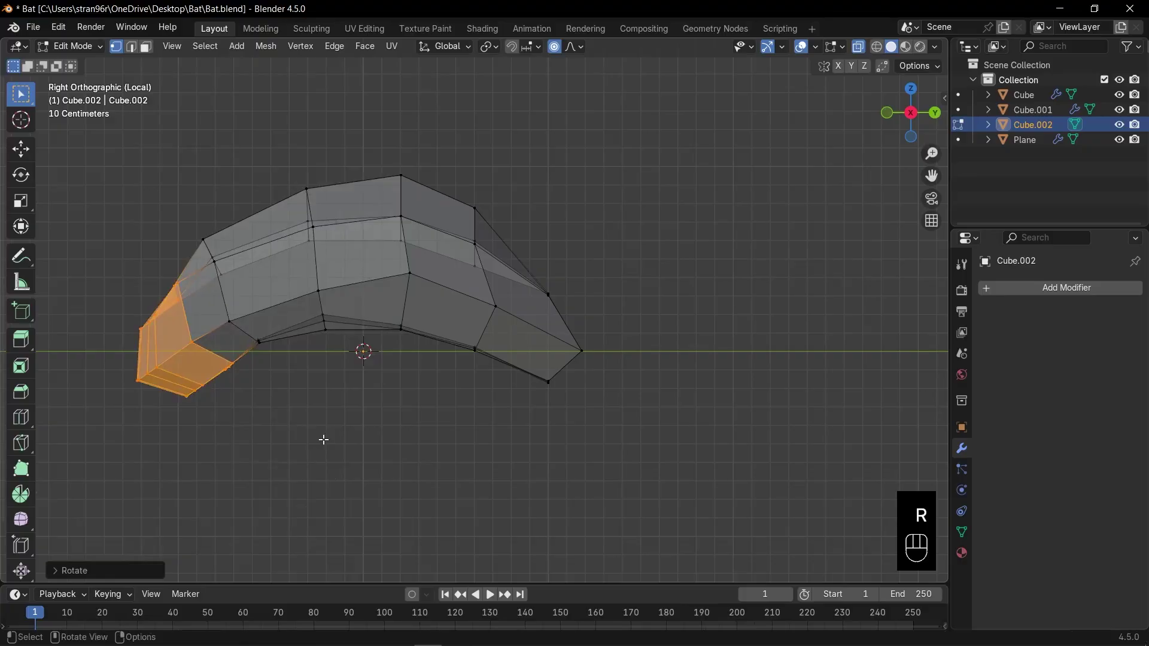
pyautogui.press('g')
pyautogui.click(320, 439)
# Step: Move the whole tongue mesh forward and slightly down so its back end sits at the object origin
pyautogui.press('a')
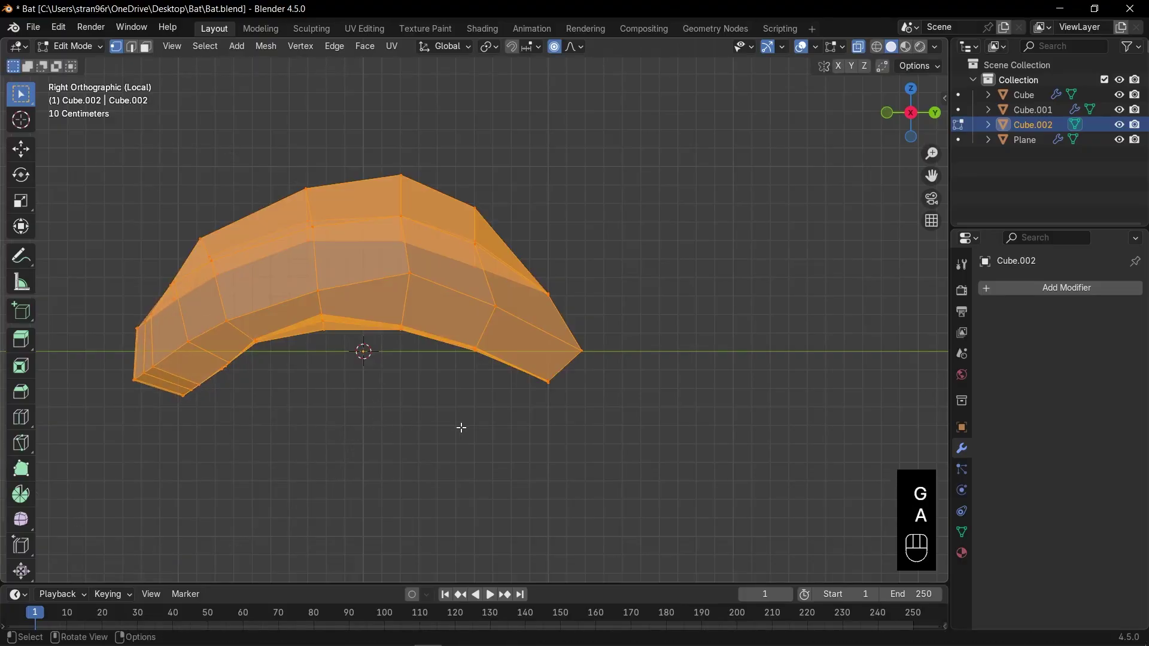
pyautogui.press('g')
pyautogui.click(428, 430)
pyautogui.press('Tab')
pyautogui.hotkey('alt', 'z')
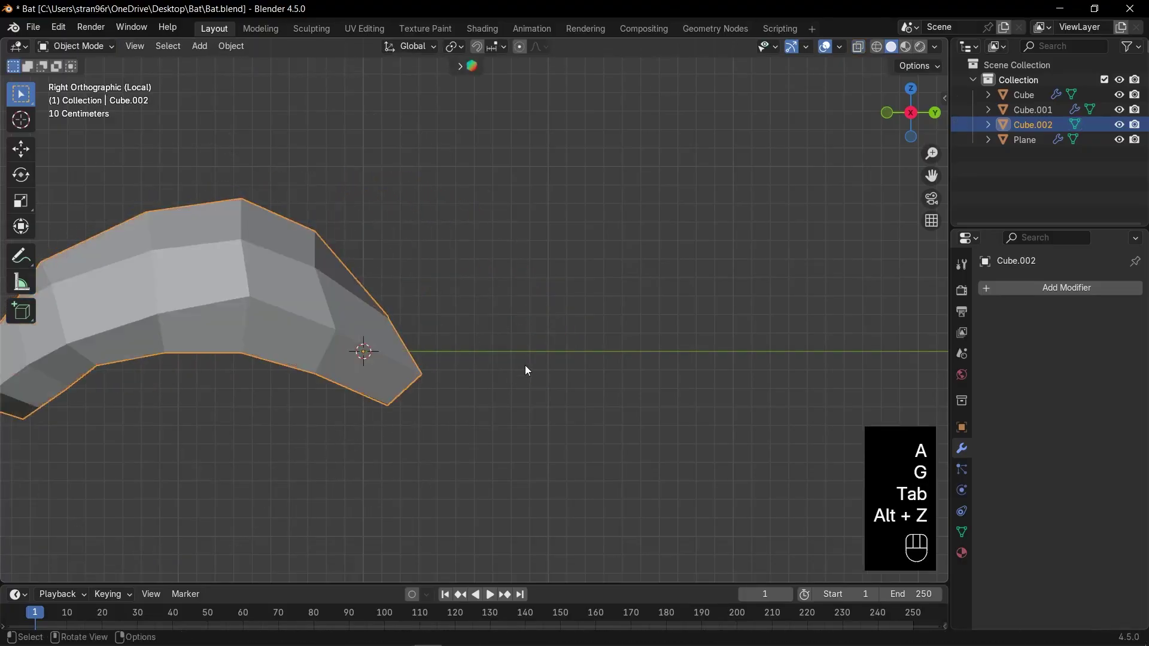
# Step: Add a level 2 Subdivision Surface modifier and narrow the tongue to about three quarters of its width along X
pyautogui.moveTo(525, 365); pyautogui.dragTo(455, 335, button='middle')
pyautogui.hotkey('ctrl', '2')
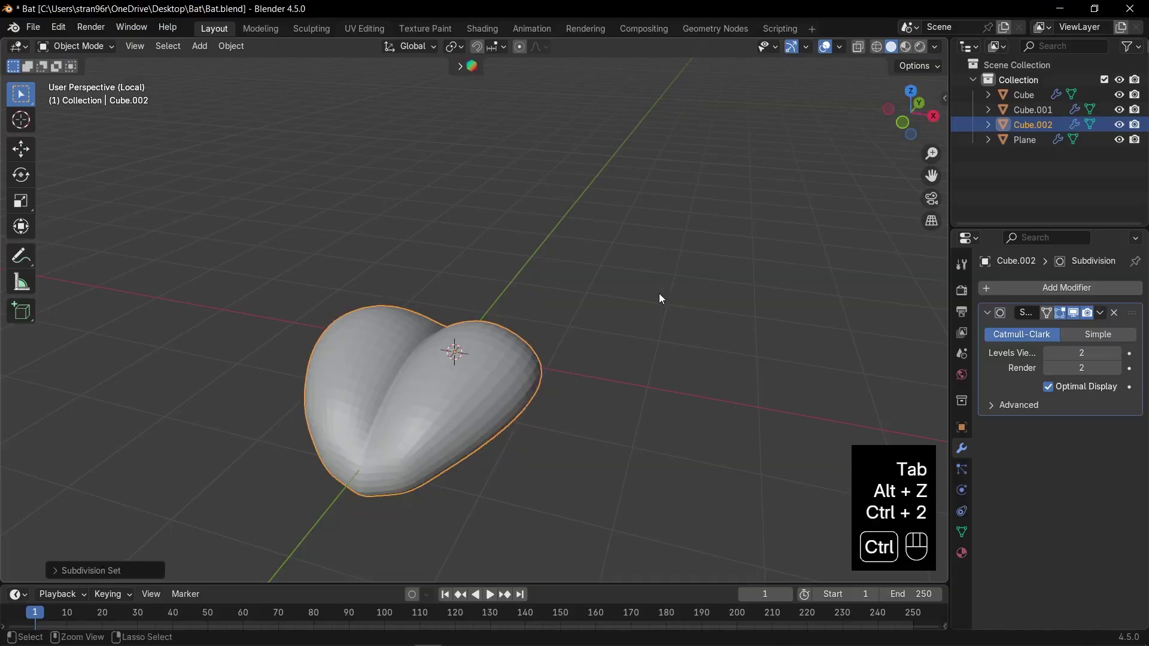
pyautogui.press('s')
pyautogui.press('x')
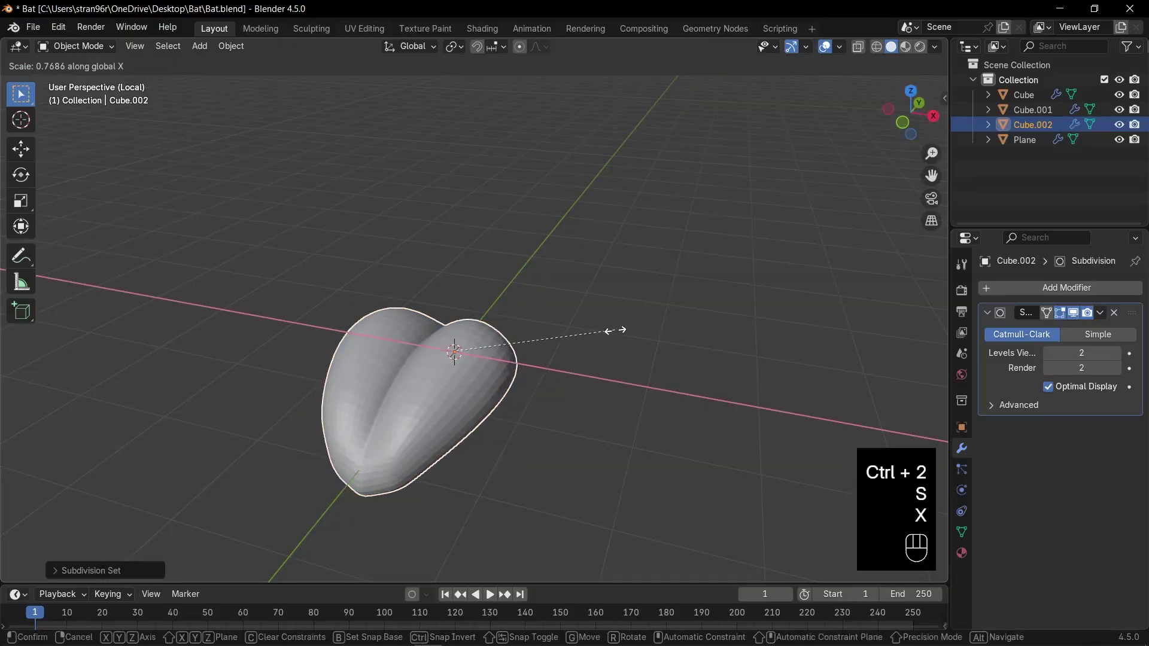
pyautogui.click(609, 331)
# Step: Apply the tongue's object transform and save the file
pyautogui.hotkey('ctrl', 'a')
pyautogui.click(590, 338)
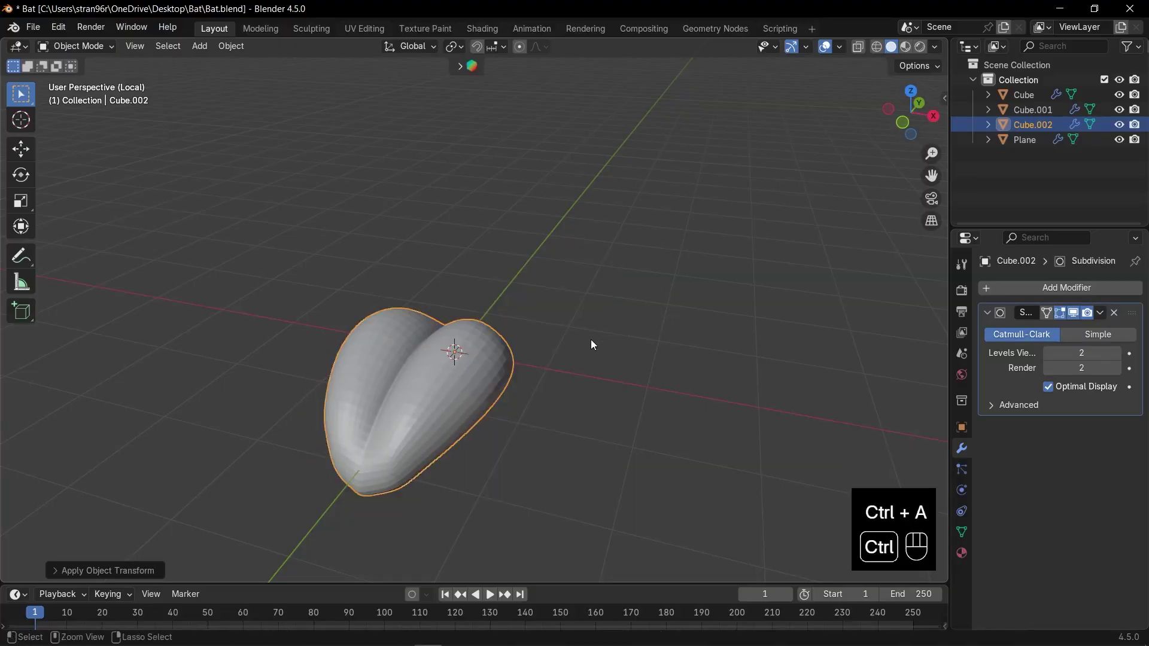
pyautogui.hotkey('ctrl', 's')
# Step: Shade the tongue smooth and save the file again
pyautogui.press('KP_3')
pyautogui.rightClick(364, 294)
pyautogui.click(364, 297)
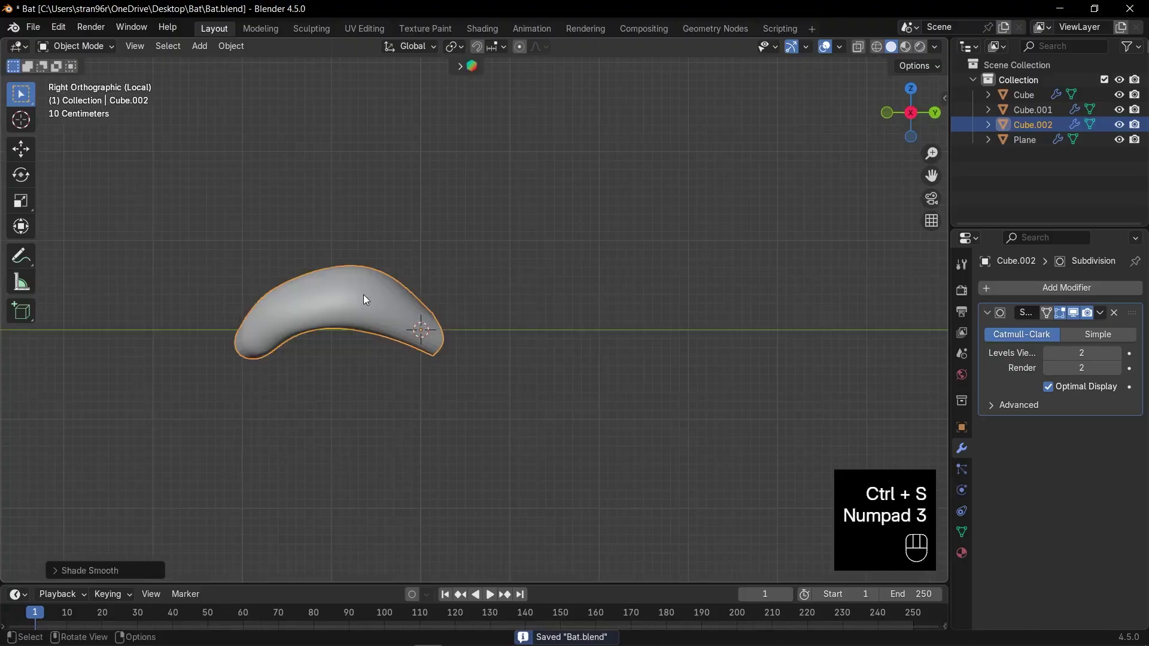
pyautogui.press('KP_1')
pyautogui.hotkey('ctrl', 's')
# Step: Show the whole bat again, scale the tongue down and lower it along Z to the mouth
pyautogui.press('KP_Divide')
pyautogui.press('KP_1')
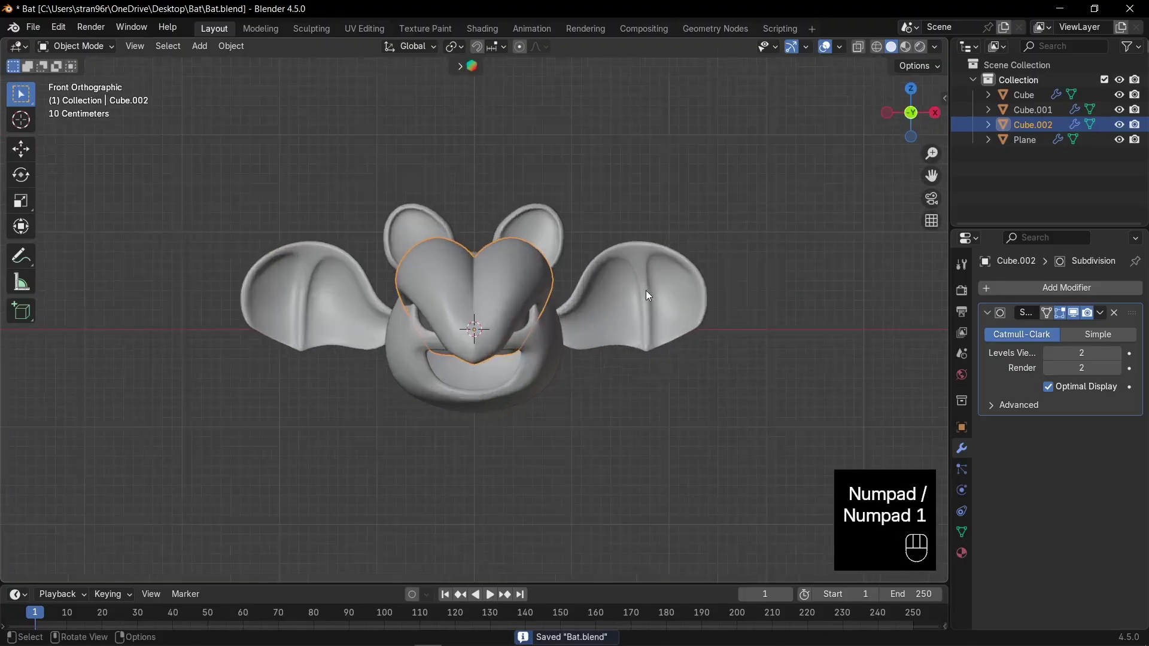
pyautogui.press('s')
pyautogui.click(565, 335)
pyautogui.press('g')
pyautogui.press('z')
pyautogui.click(607, 393)
# Step: Rotate, resize and shift the tongue in side view so it hangs out of the mouth, and save the file
pyautogui.press('KP_3')
pyautogui.press('r')
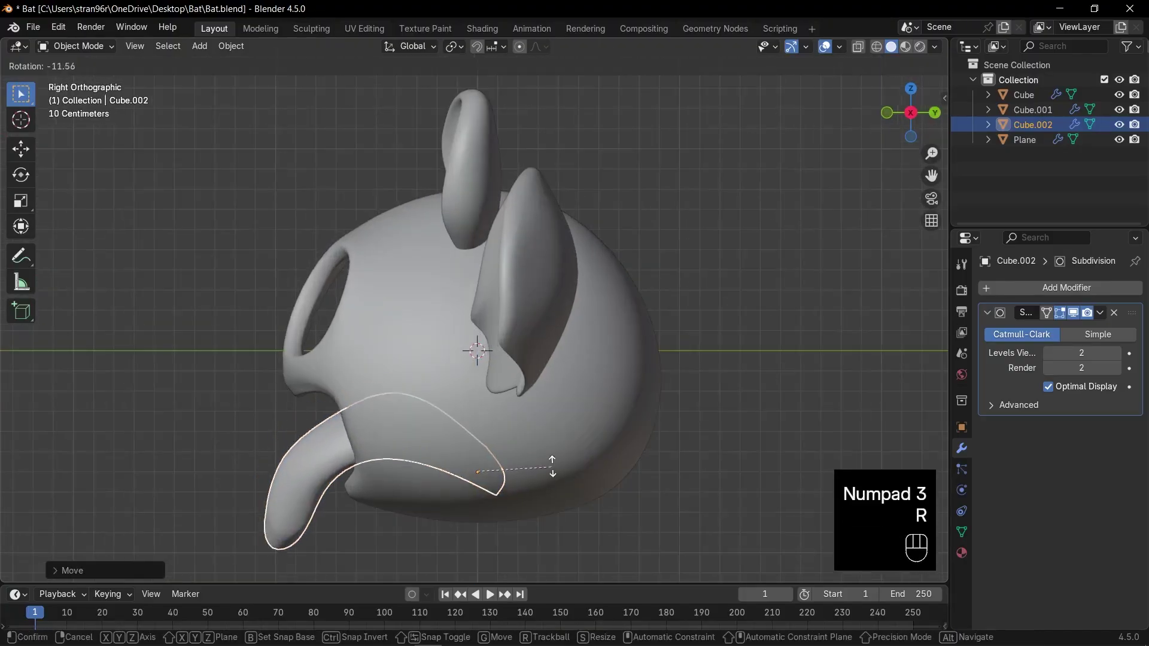
pyautogui.click(551, 461)
pyautogui.press('s')
pyautogui.click(526, 494)
pyautogui.press('g')
pyautogui.click(526, 494)
pyautogui.press('r')
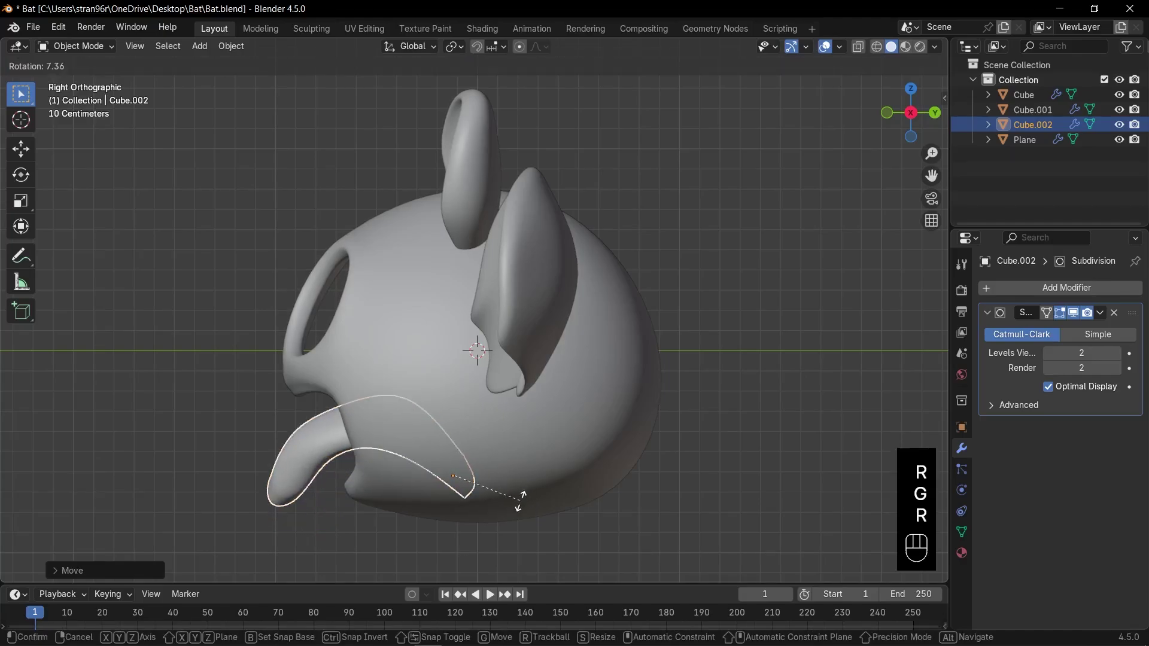
pyautogui.click(532, 495)
pyautogui.press('KP_1')
pyautogui.hotkey('ctrl', 's')
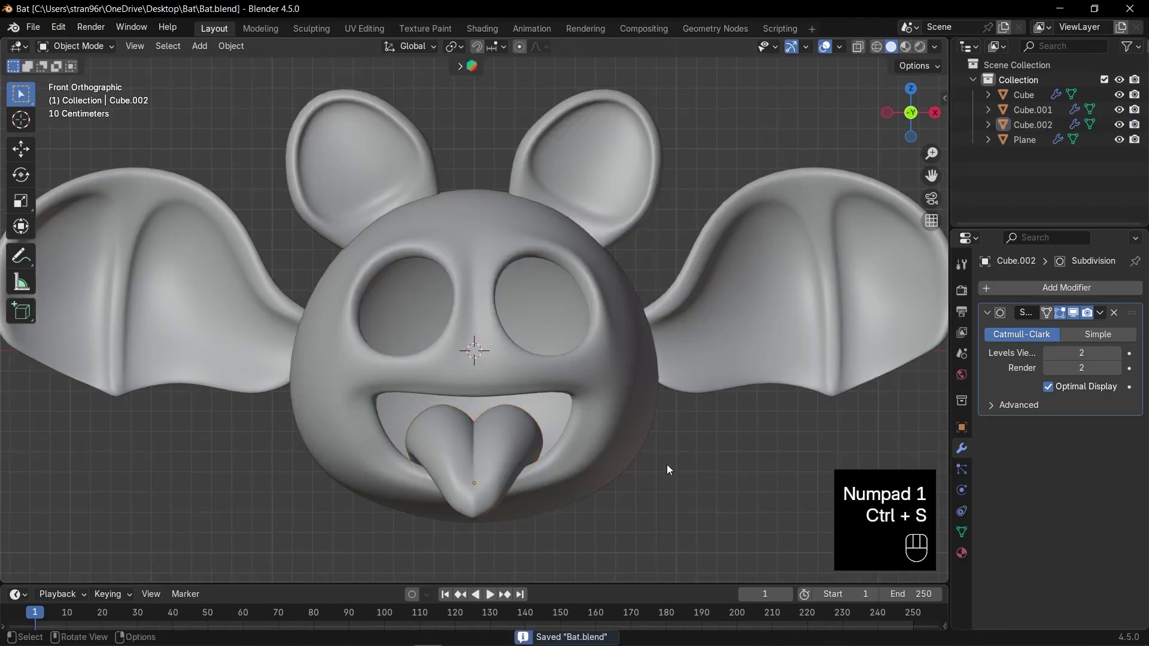
# Step: Add a cube for the fang and delete its top face
pyautogui.hotkey('shift', 'a')
pyautogui.moveTo(640, 342)
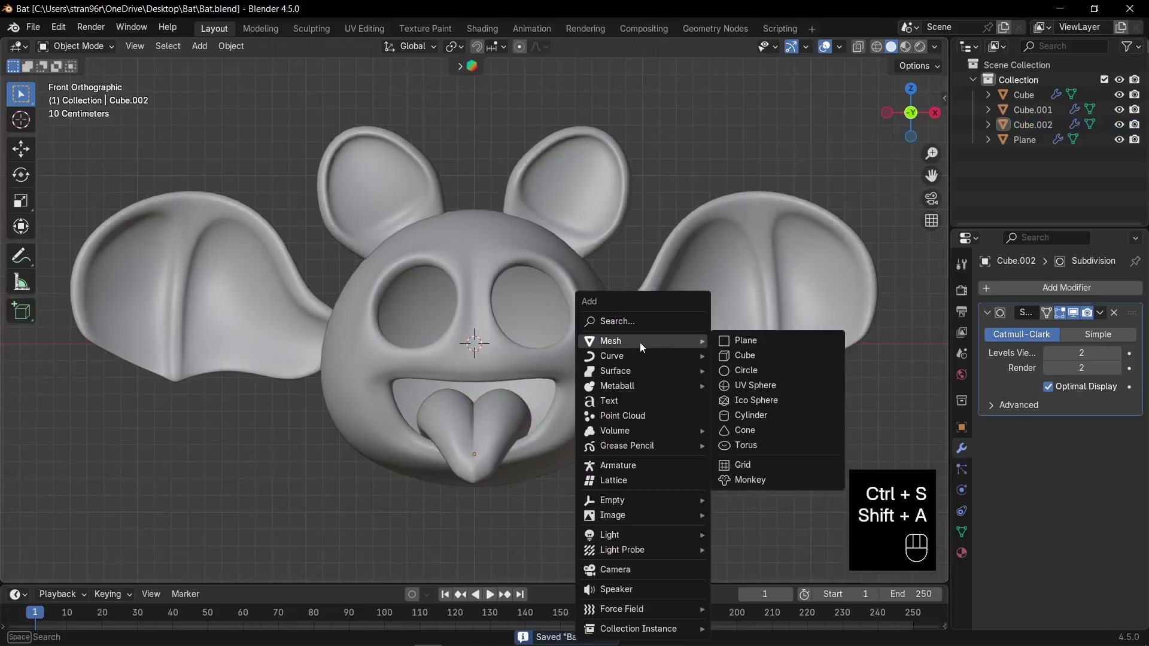
pyautogui.click(765, 355)
pyautogui.scroll(-3, 664, 359)
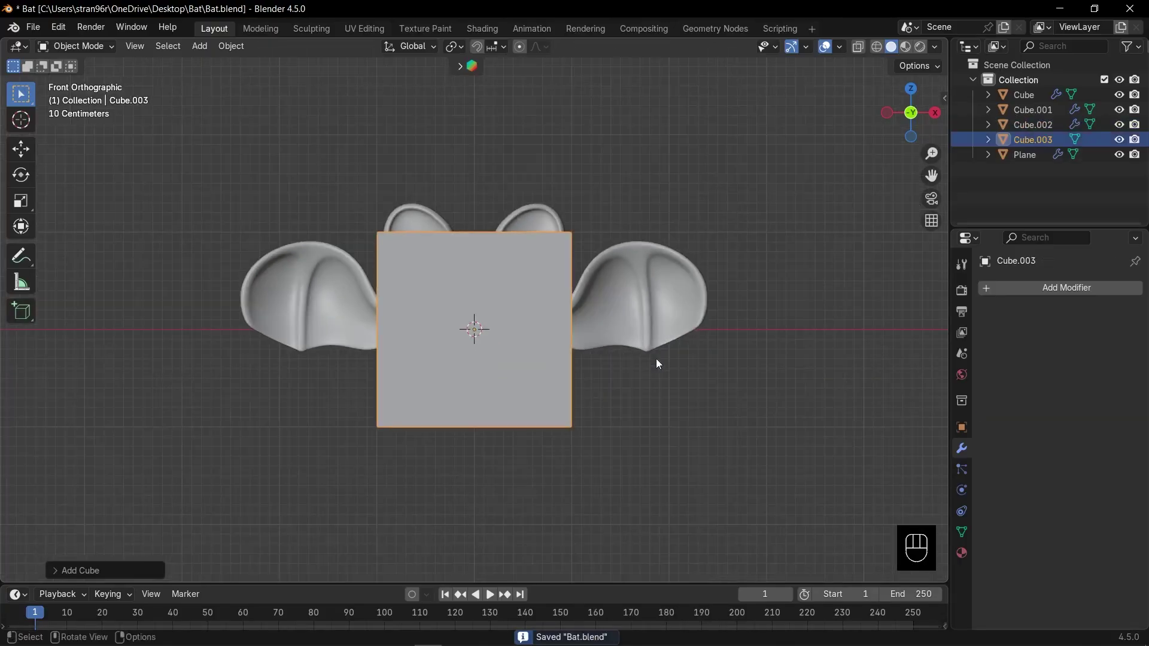
pyautogui.moveTo(911, 105); pyautogui.dragTo(915, 128)
pyautogui.press('Tab')
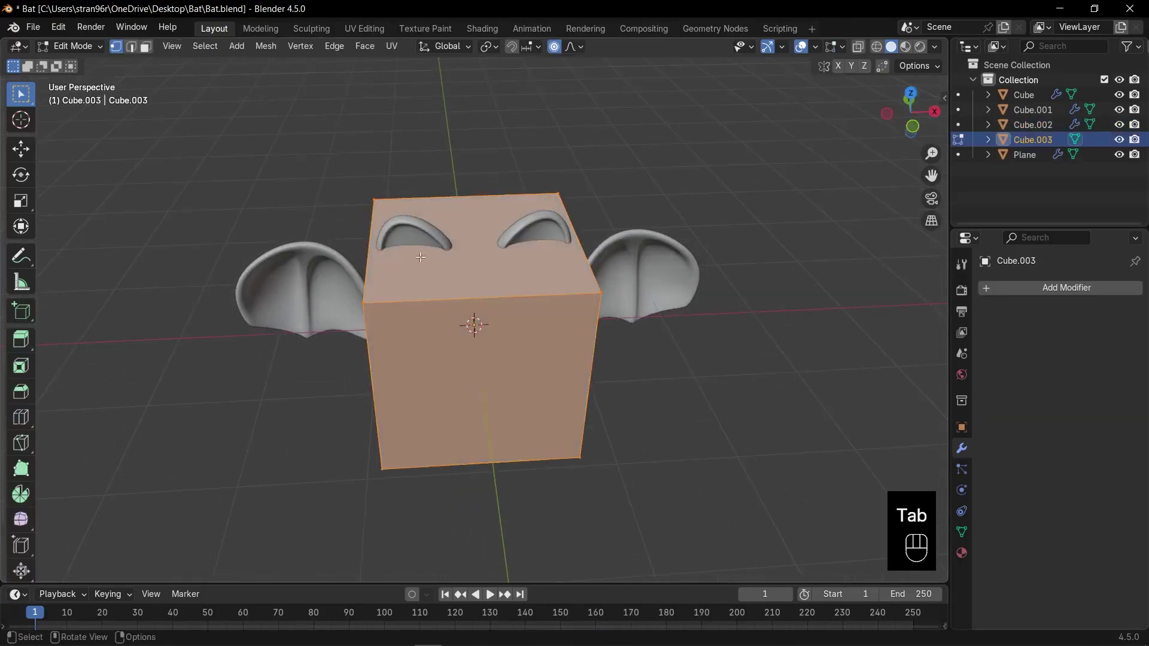
pyautogui.press('3')
pyautogui.click(469, 270)
pyautogui.press('x')
pyautogui.click(468, 269)
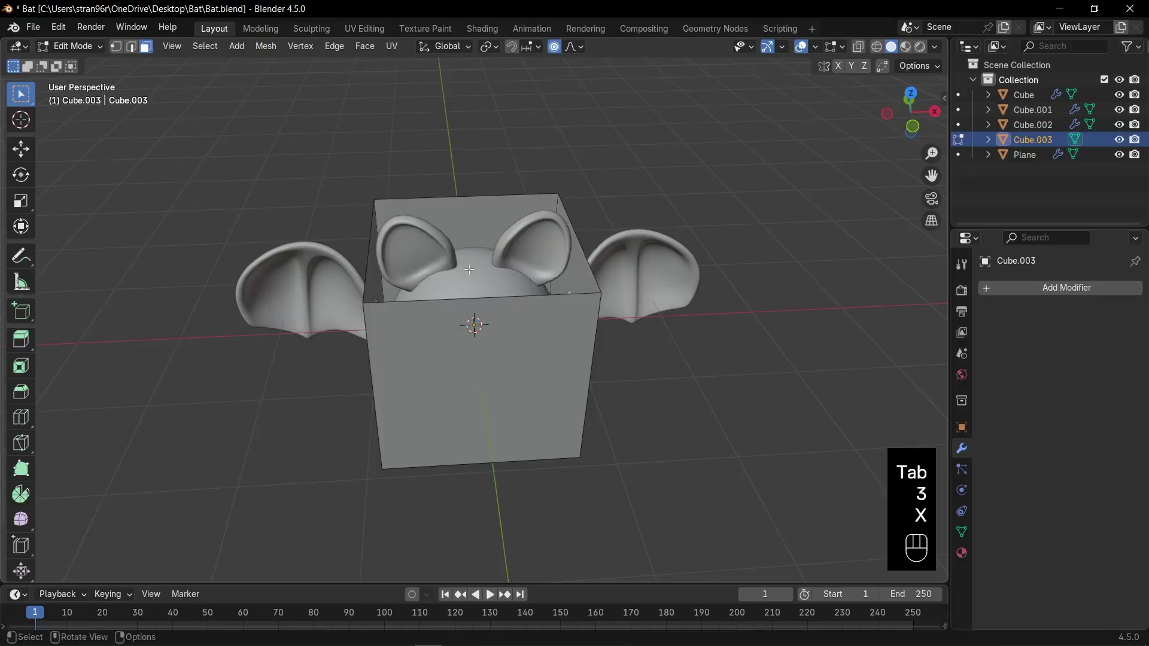
# Step: Add a level 2 Subdivision Surface modifier to the open cube and isolate it for mesh editing
pyautogui.press('KP_1')
pyautogui.press('Tab')
pyautogui.hotkey('ctrl', '2')
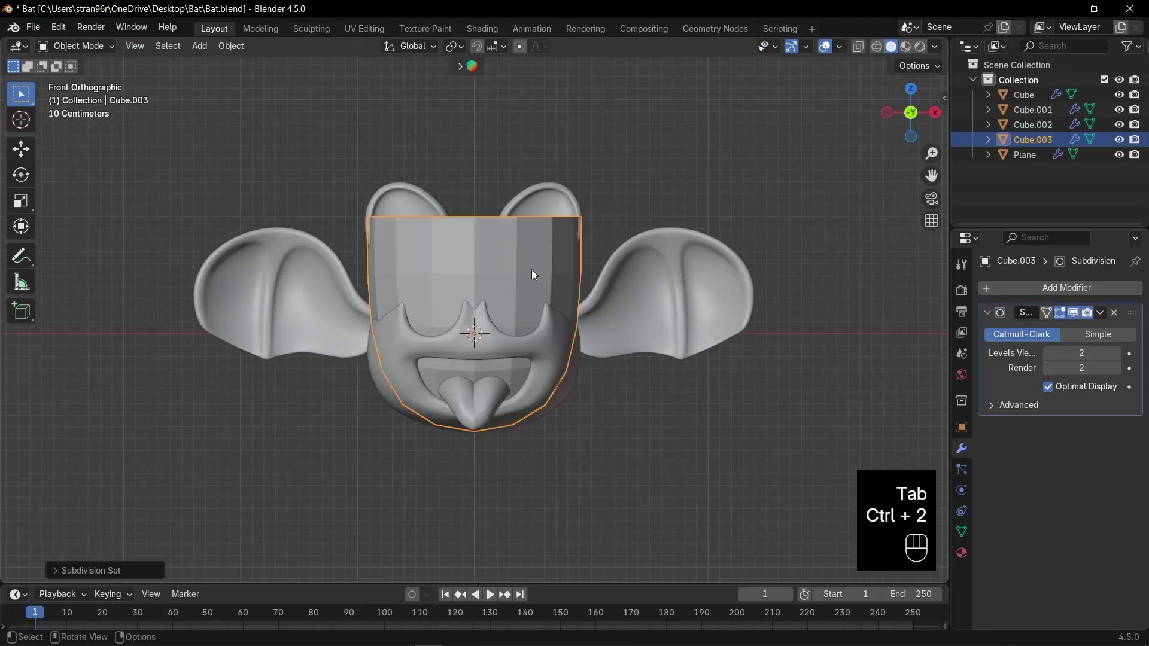
pyautogui.press('KP_Divide')
pyautogui.press('Tab')
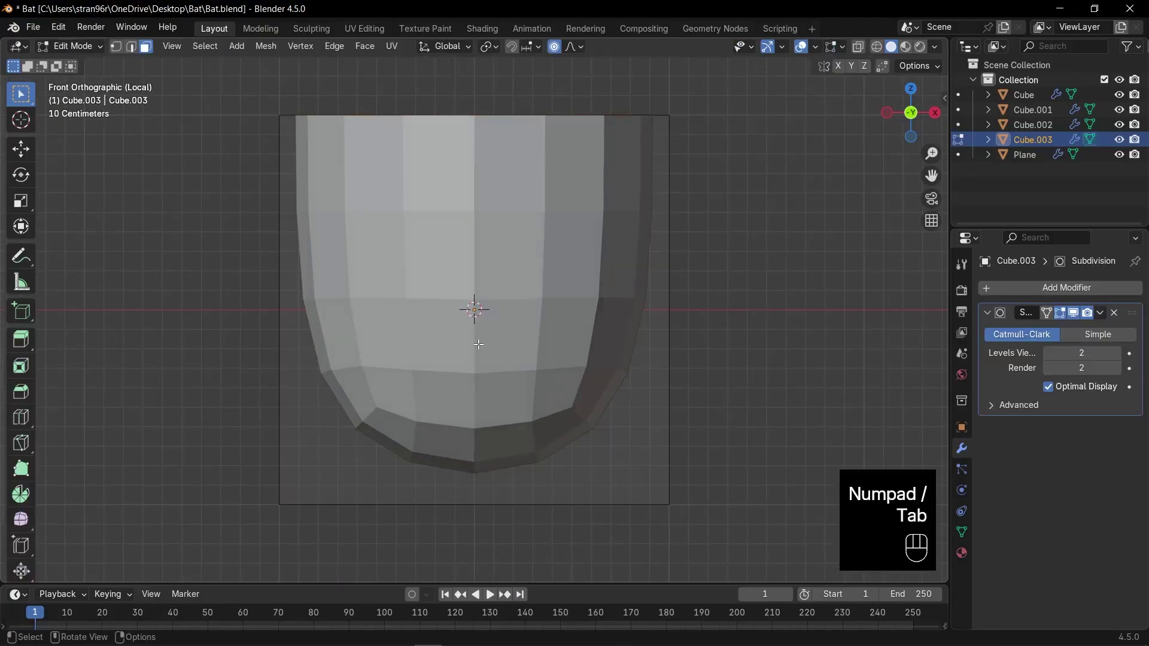
# Step: Taper the fang by scaling its bottom vertices to about 0.37 without proportional editing
pyautogui.press('1')
pyautogui.hotkey('alt', 'z')
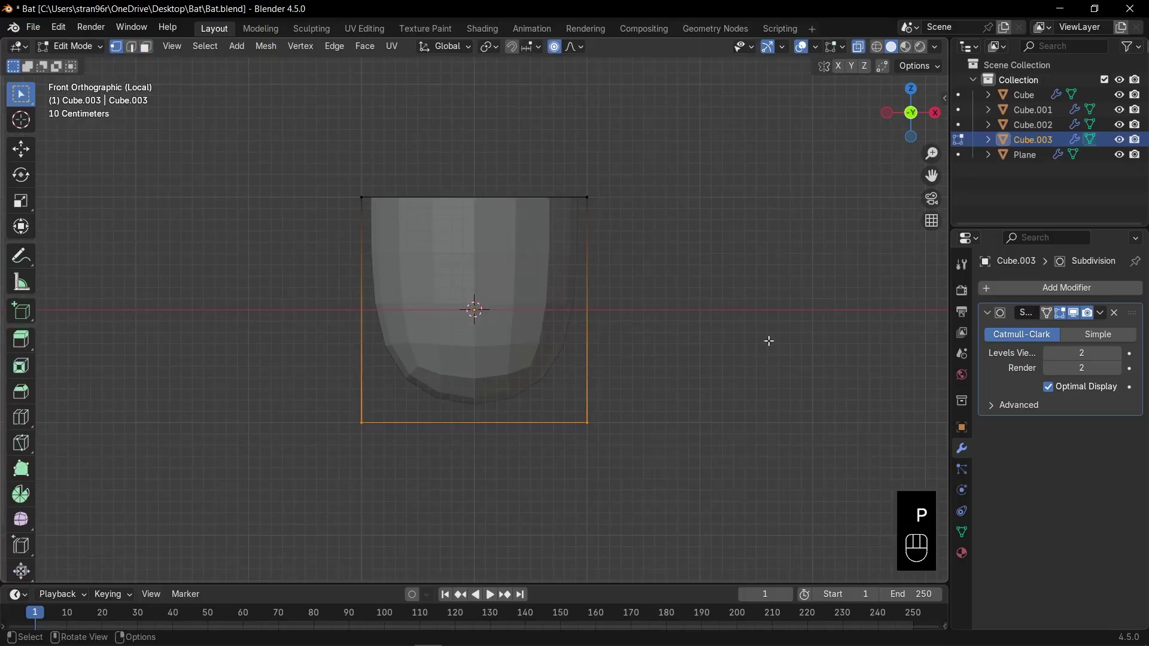
pyautogui.press('s')
pyautogui.click(565, 424)
# Step: Add a horizontal loop cut at the fang's mid-height and shift it about 0.39 m toward negative Y to curve the fang
pyautogui.hotkey('ctrl', 'r')
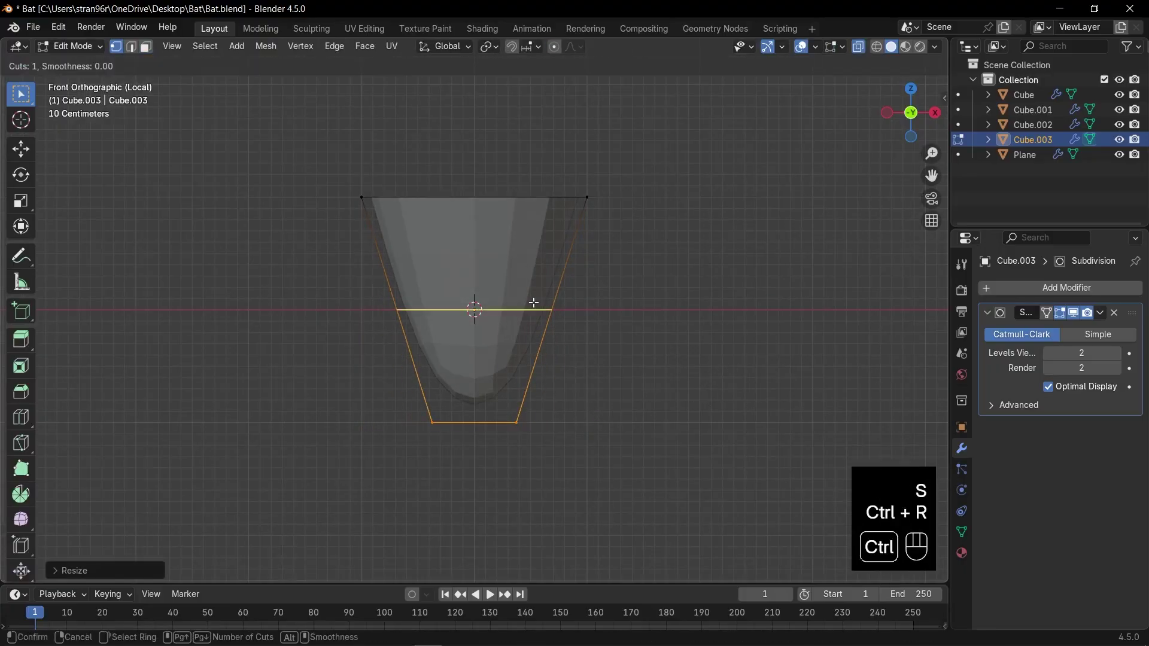
pyautogui.click(534, 303)
pyautogui.press('KP_3')
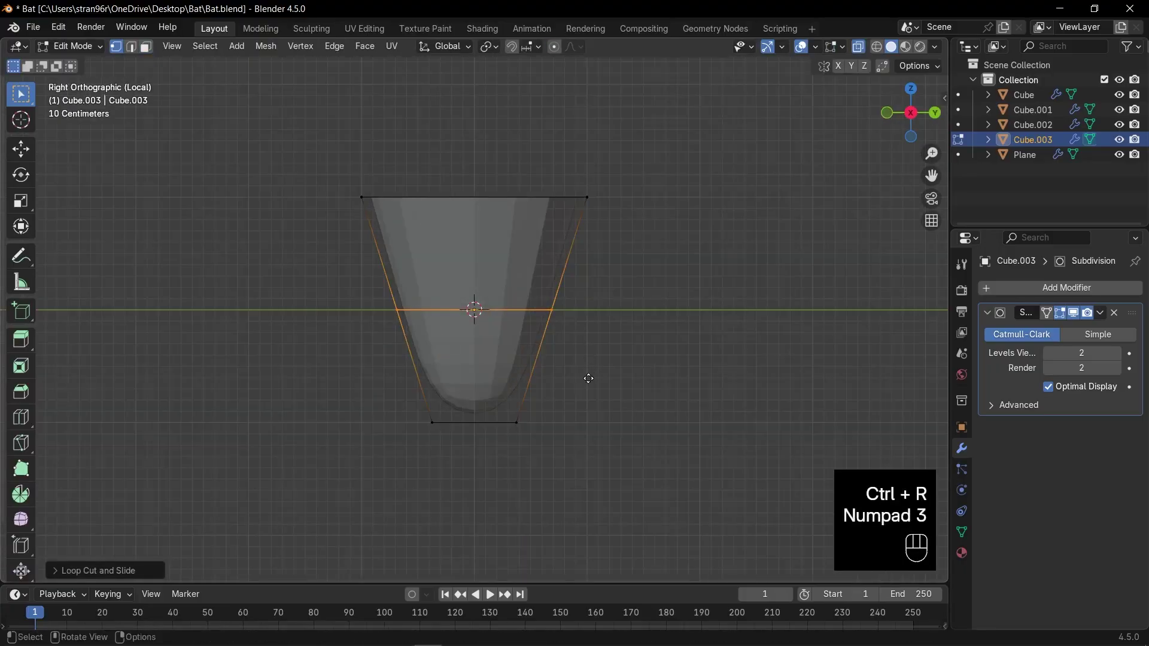
pyautogui.press('g')
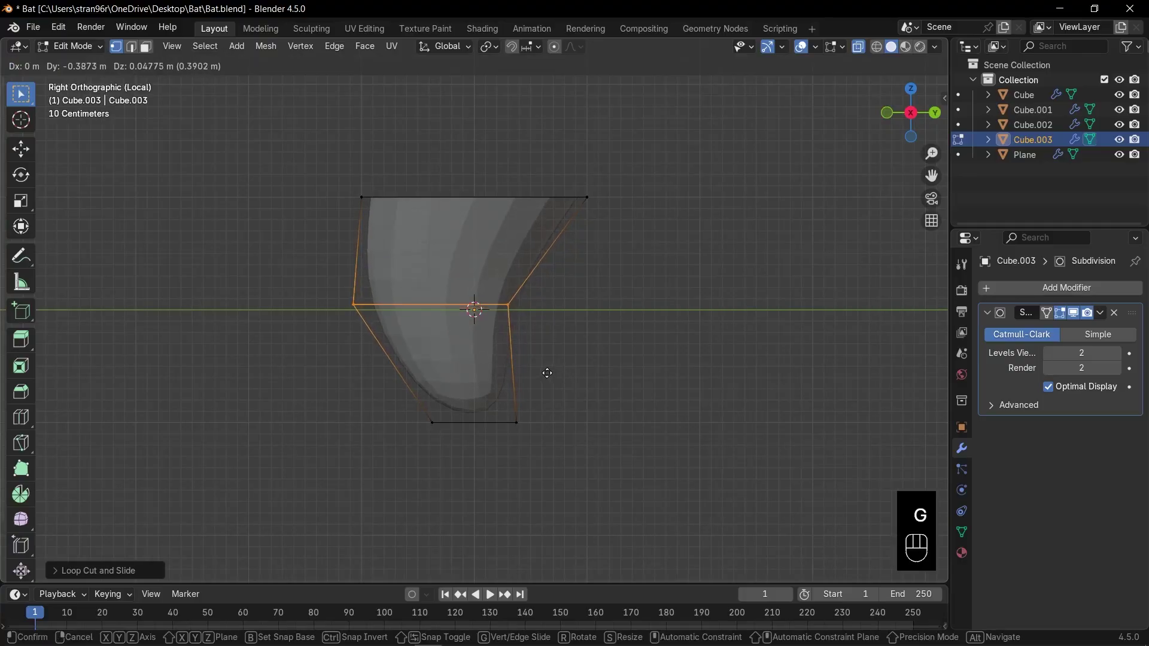
pyautogui.click(545, 371)
# Step: Lower the whole fang mesh about 0.9 m so its open top lies near the object origin
pyautogui.press('a')
pyautogui.press('g')
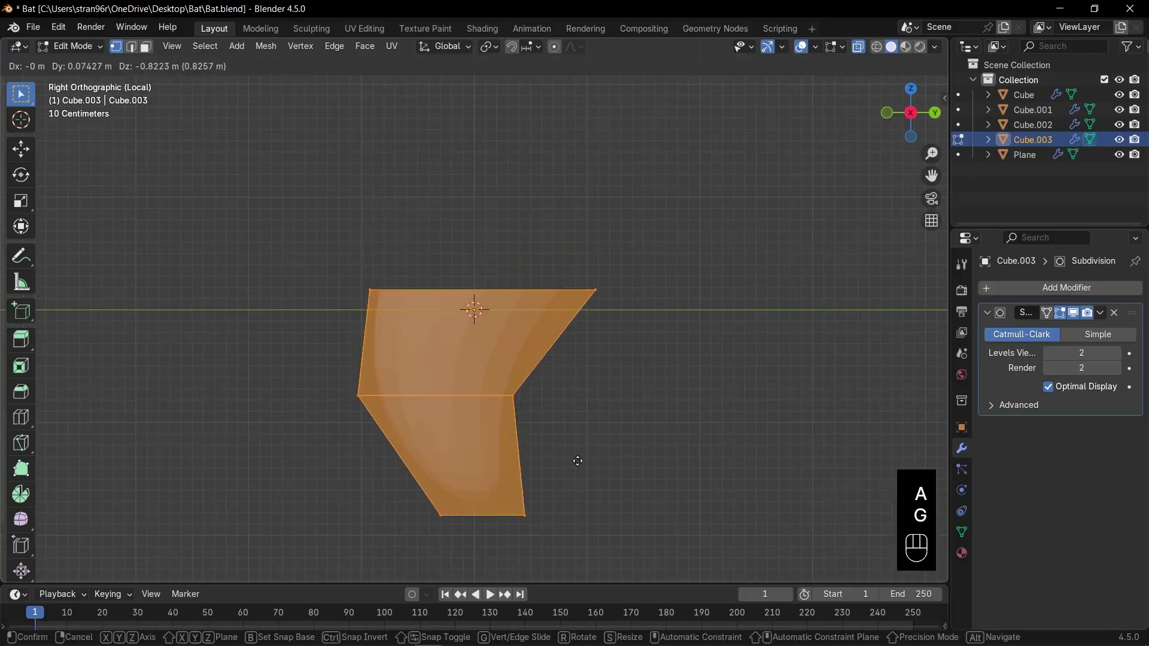
pyautogui.click(573, 467)
pyautogui.press('Tab')
pyautogui.hotkey('alt', 'z')
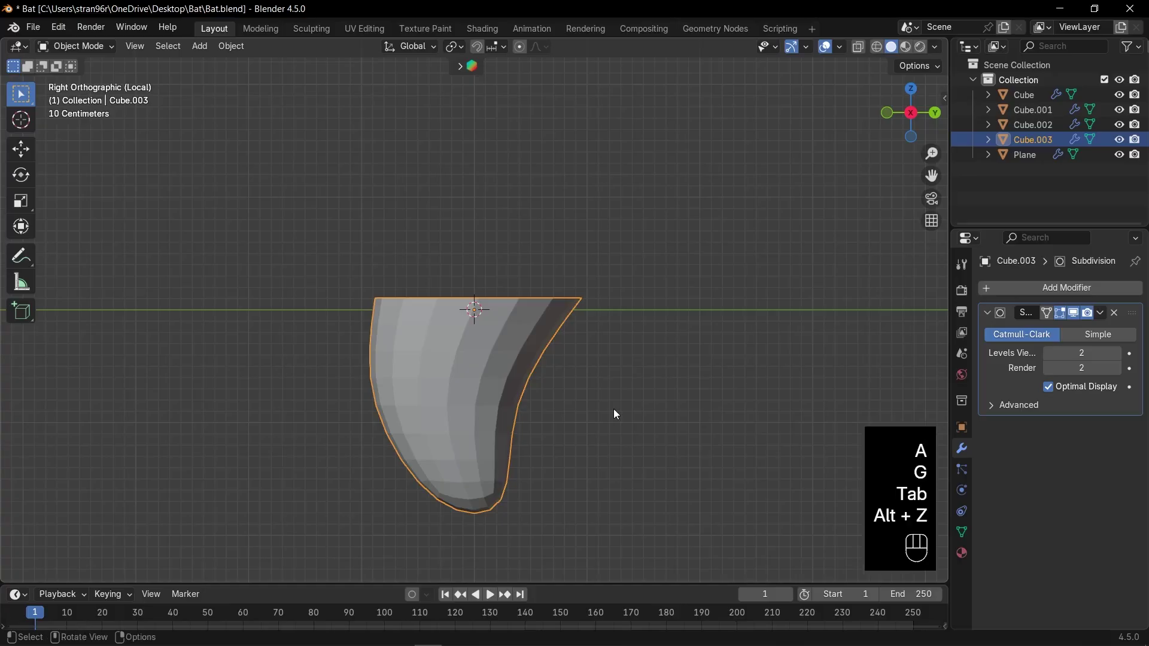
# Step: Shade the fang smooth and save the file
pyautogui.rightClick(522, 322)
pyautogui.click(522, 323)
pyautogui.hotkey('ctrl', 's')
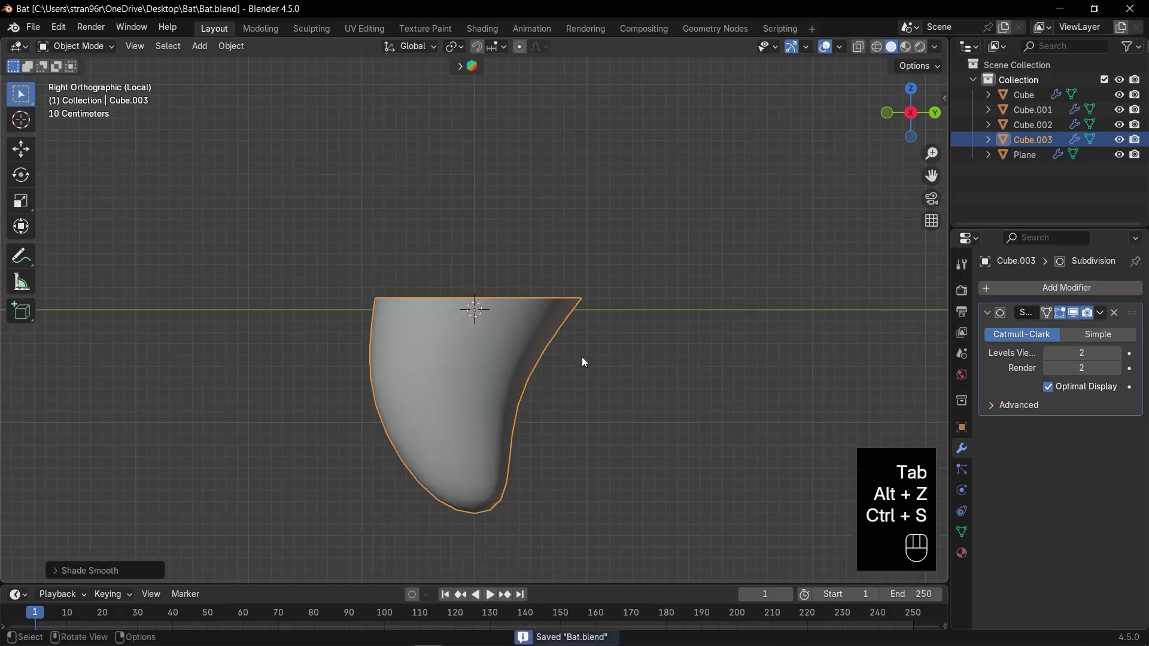
# Step: Show the whole bat again, shrink the fang and move it to the mouth's upper edge on the positive X side
pyautogui.press('KP_Divide')
pyautogui.press('s')
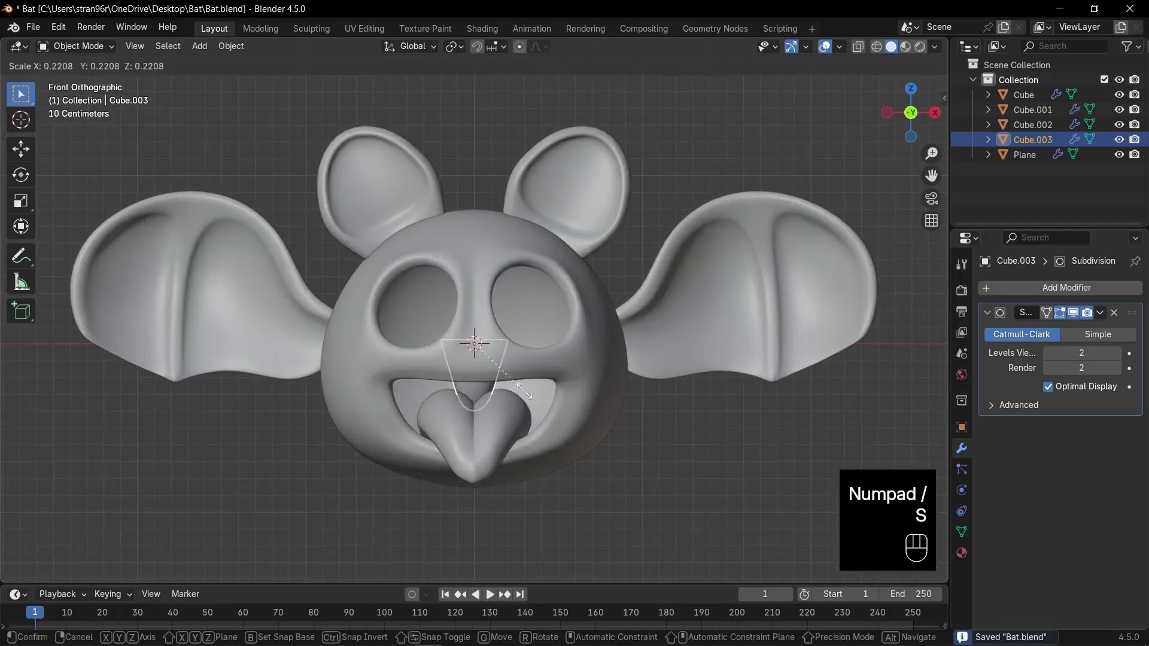
pyautogui.click(512, 387)
pyautogui.press('g')
pyautogui.click(576, 407)
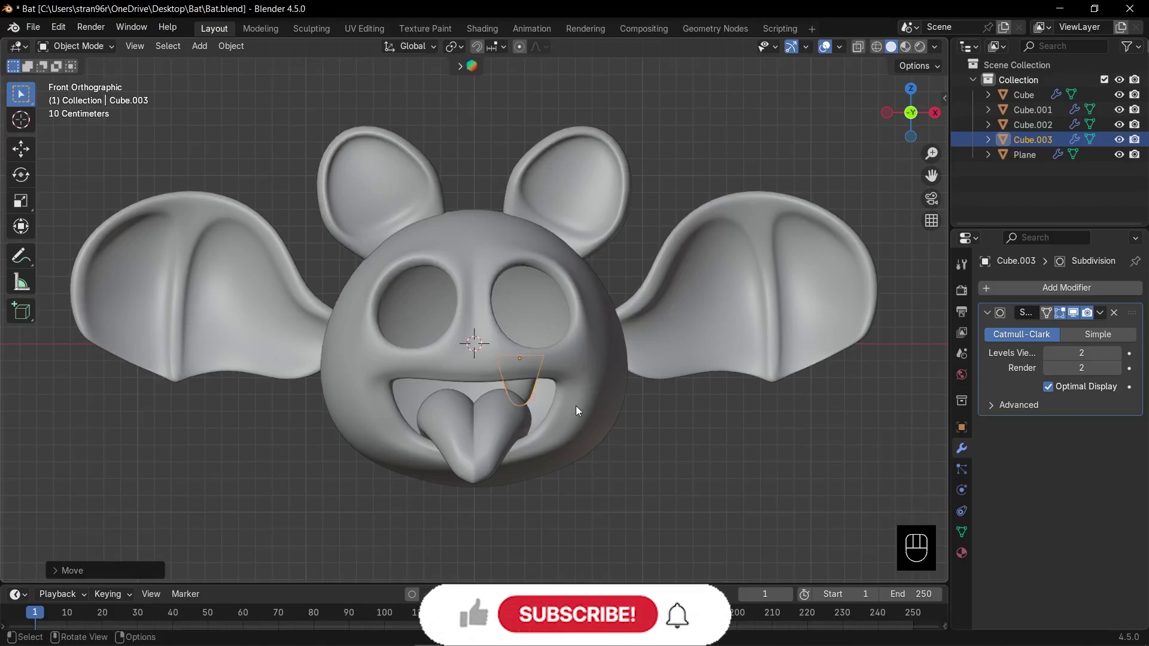
# Step: Resize the fang and move it forward along Y toward the mouth opening
pyautogui.press('KP_Decimal')
pyautogui.press('s')
pyautogui.press('KP_3')
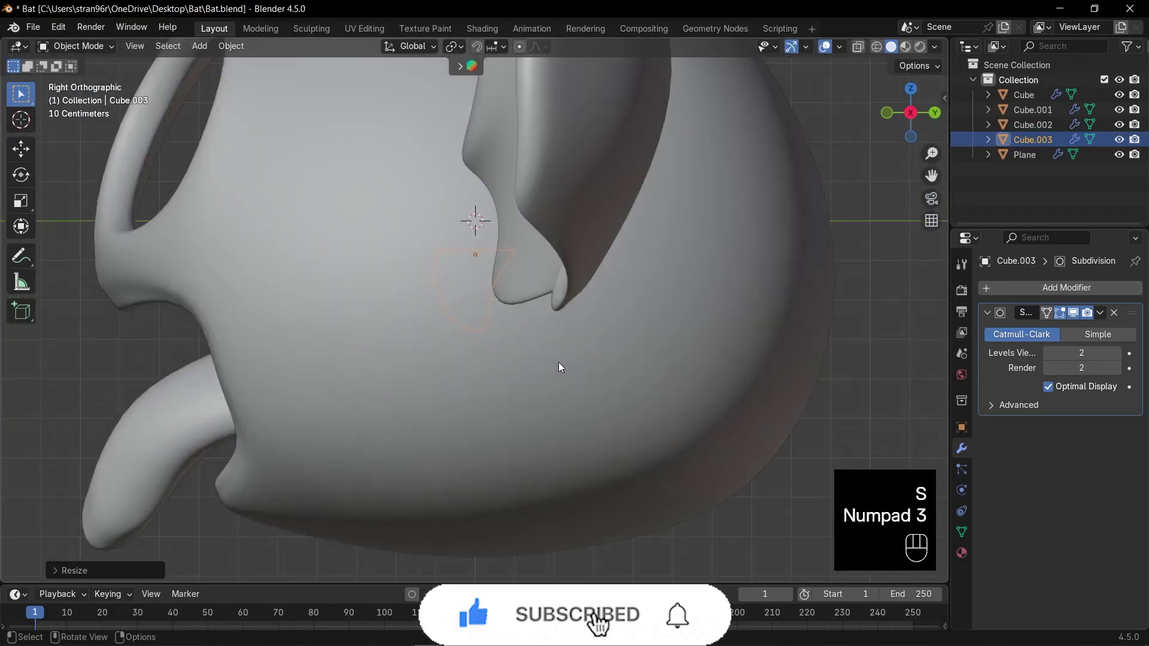
pyautogui.press('g')
pyautogui.press('y')
# Step: Tilt the fang in front view and shift it so its tip hangs below the upper lip
pyautogui.press('KP_1')
pyautogui.press('r')
pyautogui.press('g')
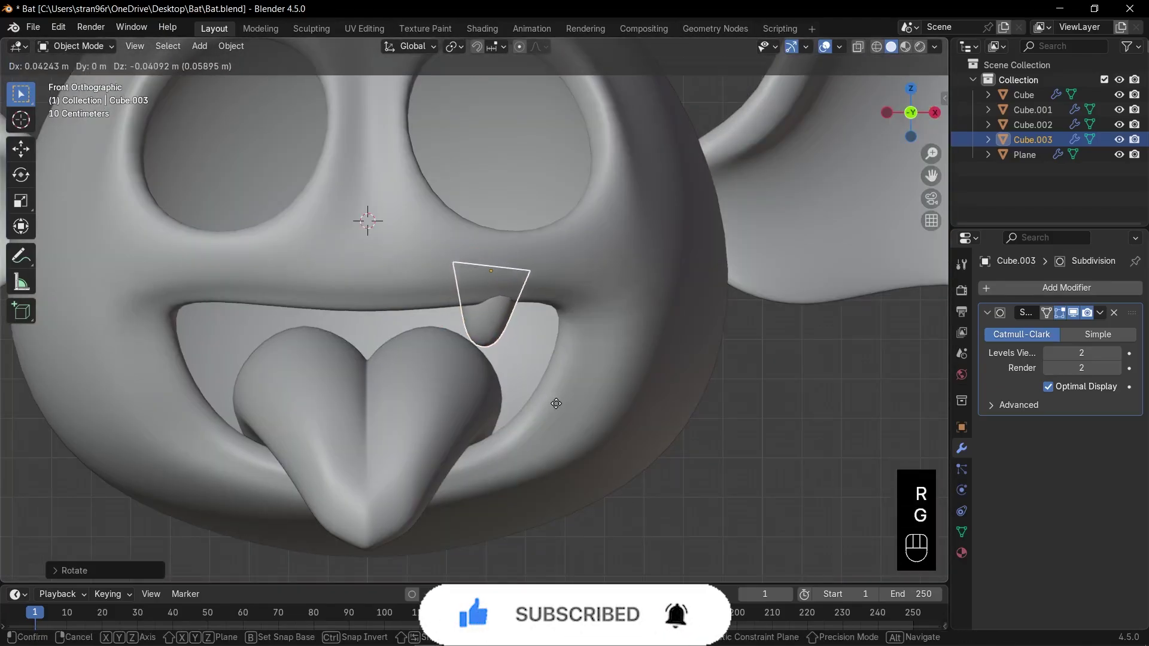
pyautogui.click(556, 403)
# Step: Adjust the fang's depth along Y, fine-tune its size in front view and save the file
pyautogui.moveTo(460, 355); pyautogui.dragTo(411, 361, button='middle')
pyautogui.press('g')
pyautogui.press('y')
pyautogui.click(387, 379)
pyautogui.press('KP_1')
pyautogui.scroll(-3, 603, 366)
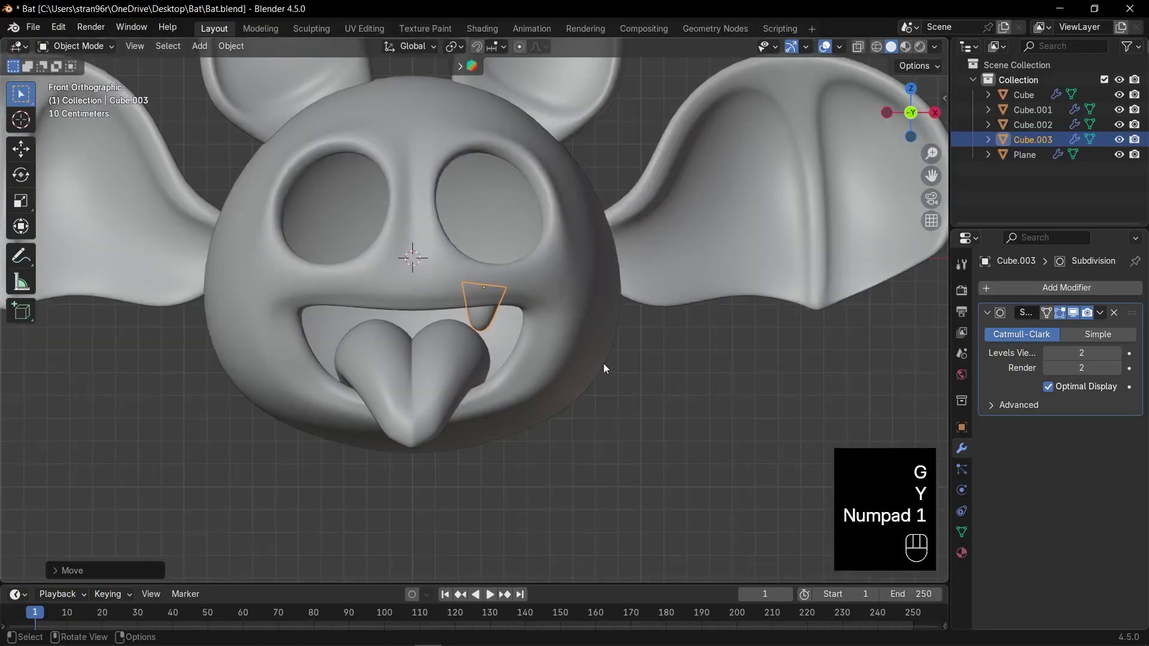
pyautogui.scroll(2, 617, 368)
pyautogui.press('s')
pyautogui.click(626, 368)
pyautogui.hotkey('ctrl', 's')
# Step: Add an X-axis Mirror modifier to the fang with the head Cube as mirror object, and save the file
pyautogui.click(990, 313)
pyautogui.click(1014, 290)
pyautogui.write('m')
pyautogui.press('Return')
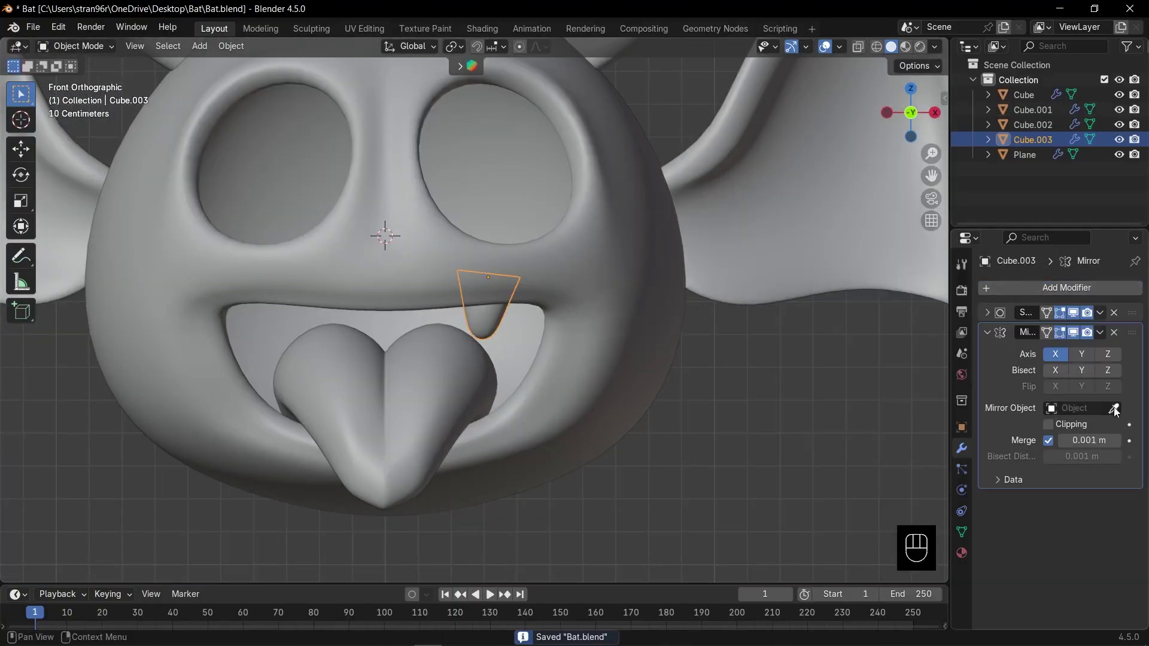
pyautogui.click(1113, 409)
pyautogui.click(514, 285)
pyautogui.scroll(-4, 639, 358)
pyautogui.hotkey('ctrl', 's')
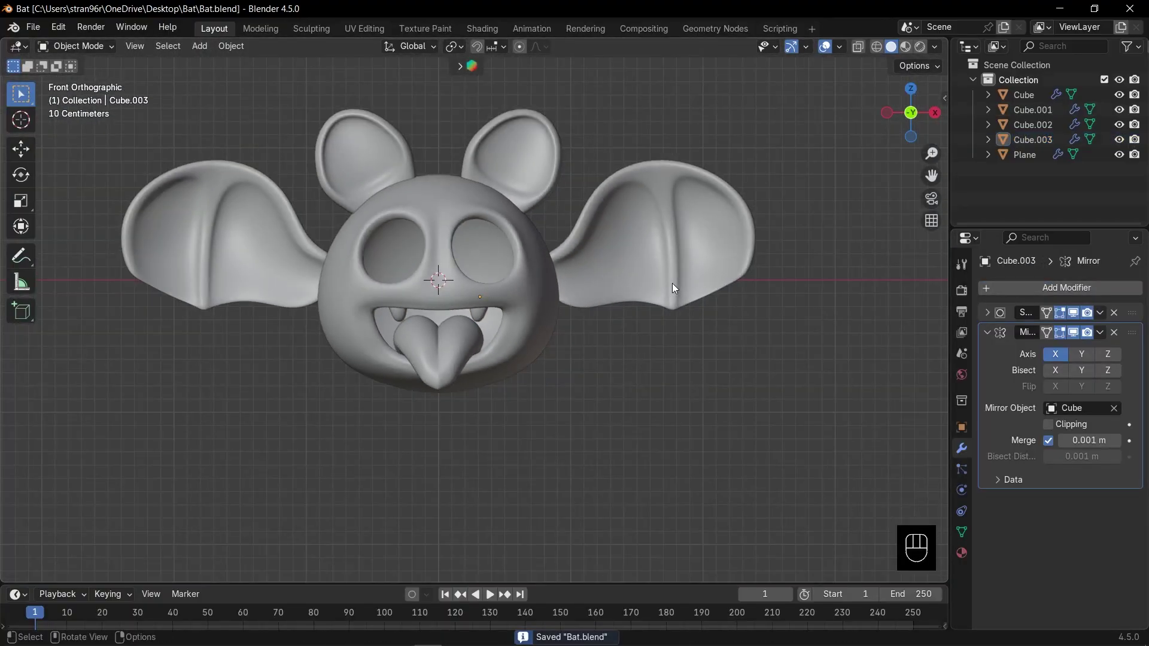
# Step: Pull the wing's top vertex upward with proportional editing to give the upper edge a pointed peak
pyautogui.click(672, 283)
pyautogui.press('Tab')
pyautogui.scroll(1, 681, 231)
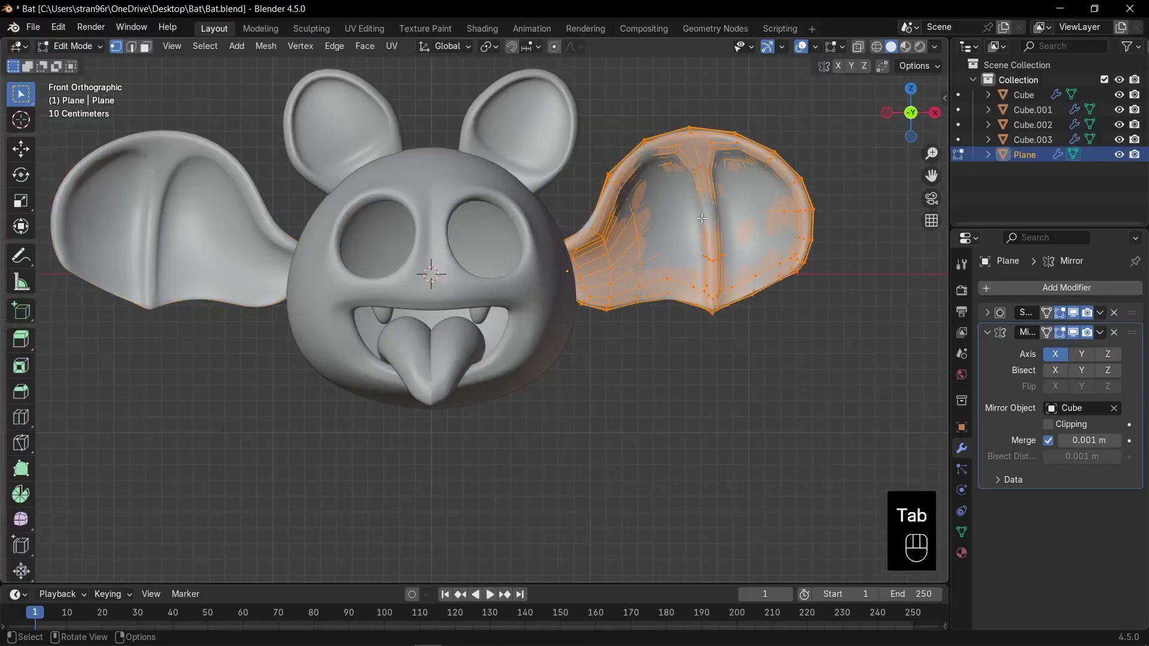
pyautogui.press('1')
pyautogui.hotkey('alt', 'z')
pyautogui.click(688, 128)
pyautogui.press('o')
pyautogui.press('g')
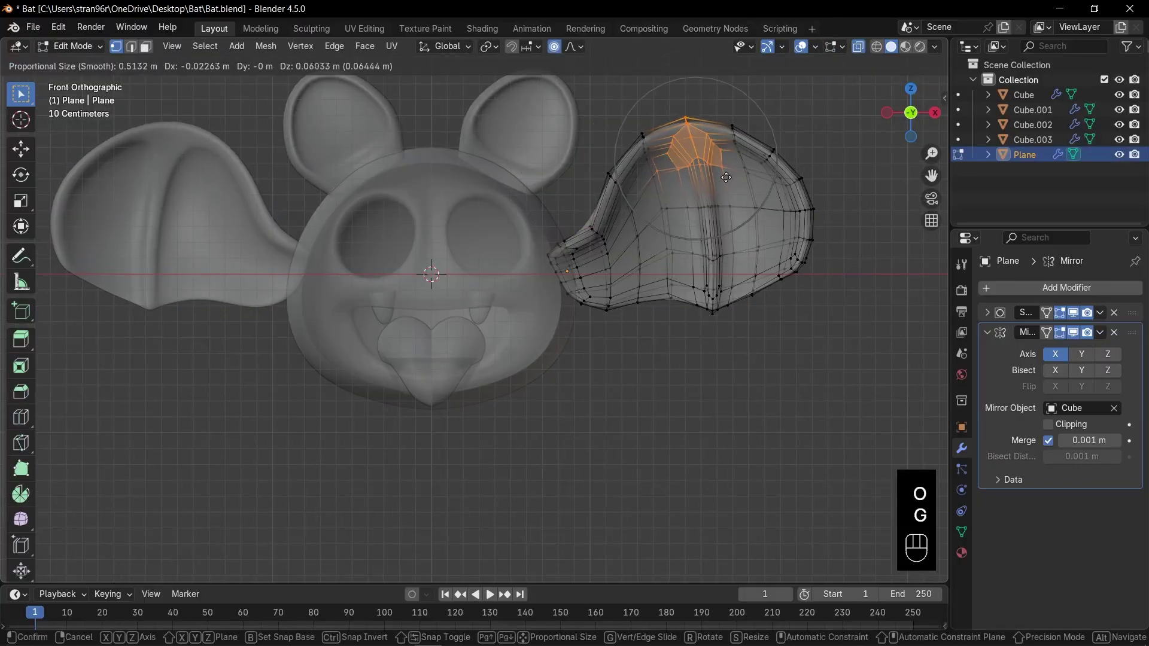
pyautogui.click(733, 165)
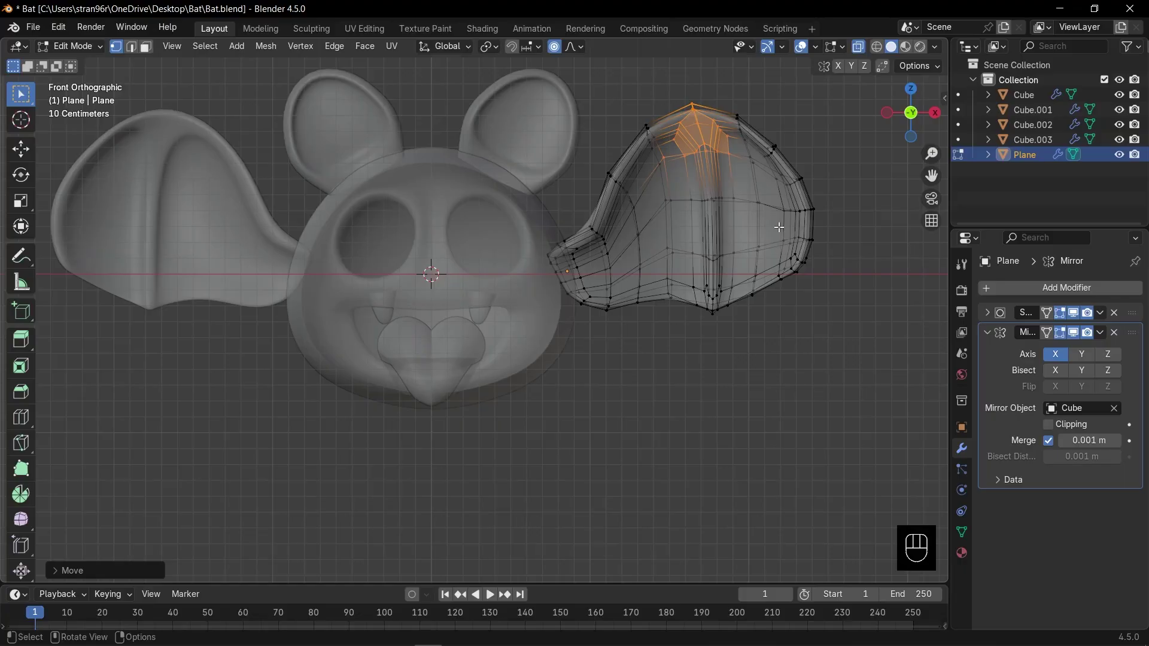
# Step: Move the wing's outer lower corner outward and raise the outer section of its lower edge with proportional editing
pyautogui.click(801, 260)
pyautogui.press('g')
pyautogui.click(778, 311)
pyautogui.press('g')
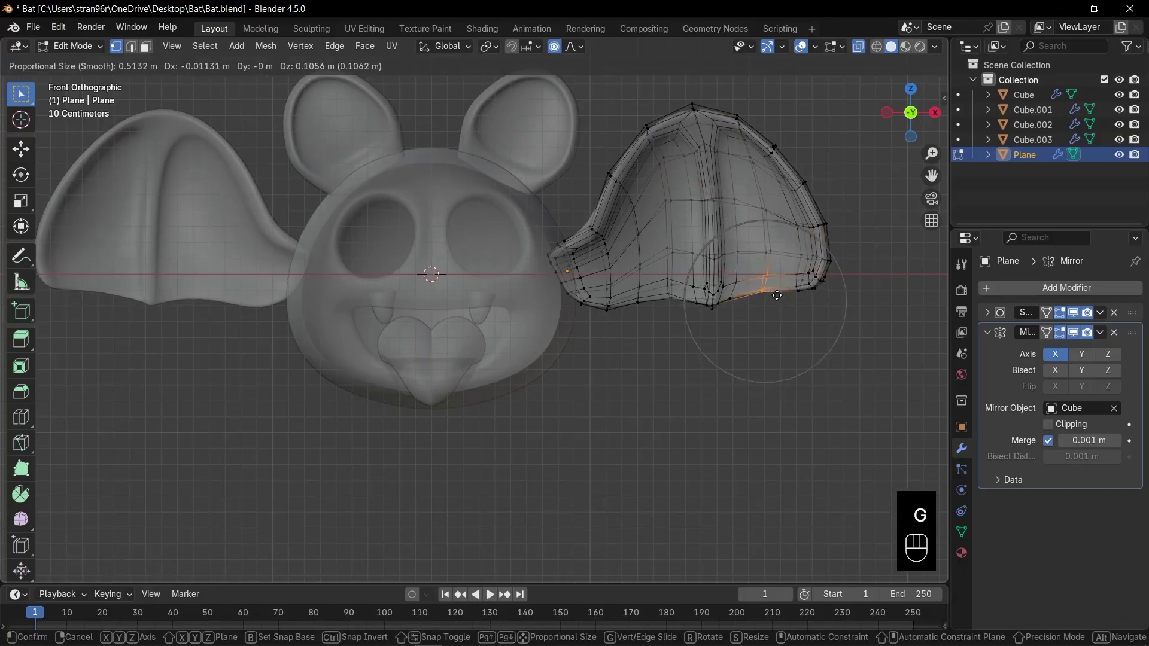
pyautogui.click(776, 296)
# Step: Raise the wing's lower edge on both sides of the central ridge to form two scalloped arches
pyautogui.moveTo(624, 267); pyautogui.dragTo(676, 314)
pyautogui.press('g')
pyautogui.click(669, 292)
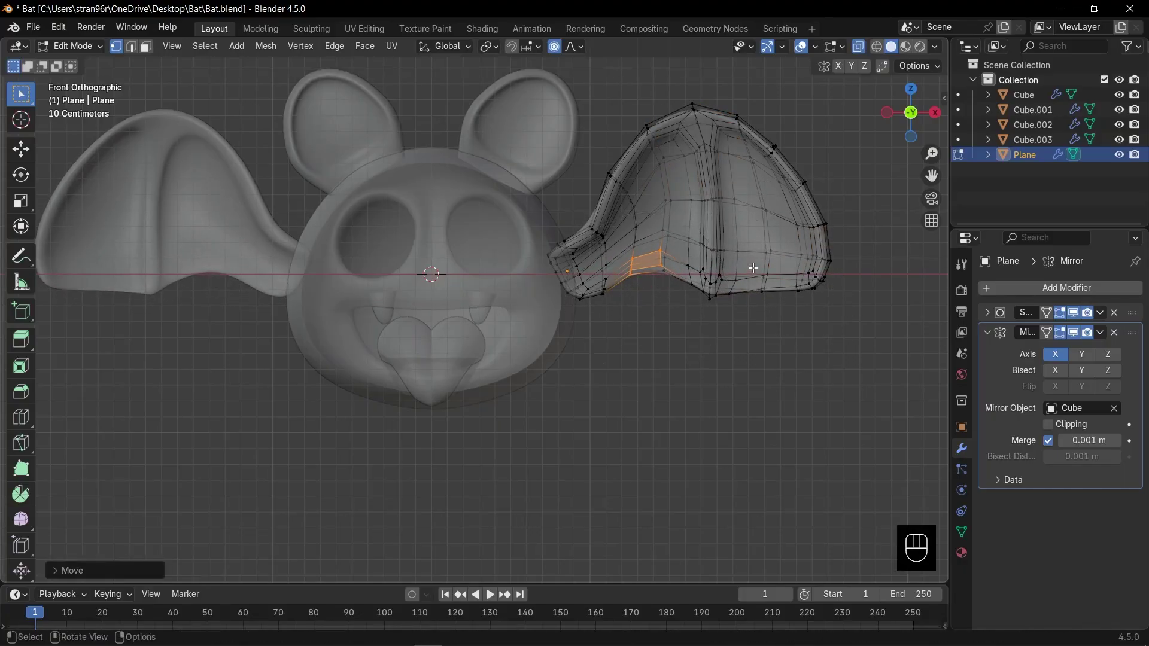
pyautogui.click(753, 268)
pyautogui.press('g')
pyautogui.click(808, 250)
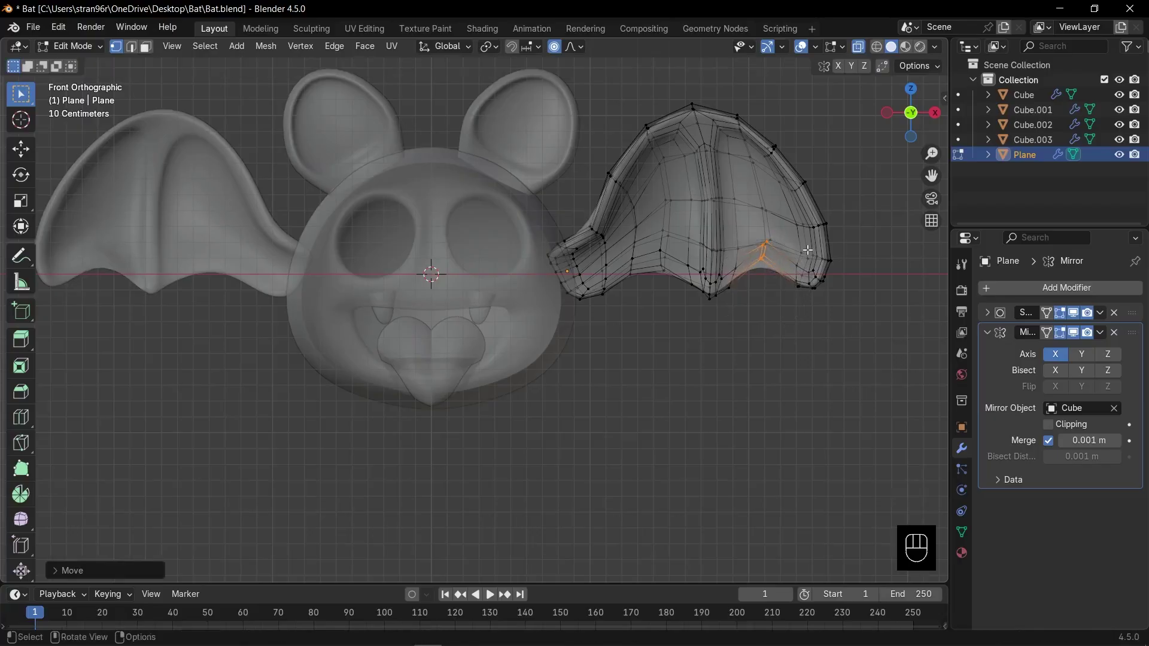
# Step: Reshape the wing's outer tip and round out its outer edge, finishing in solid Object Mode
pyautogui.moveTo(805, 249); pyautogui.dragTo(845, 298)
pyautogui.press('g')
pyautogui.click(854, 311)
pyautogui.scroll(-1, 841, 316)
pyautogui.press('g')
pyautogui.click(829, 325)
pyautogui.moveTo(739, 196); pyautogui.dragTo(780, 253)
pyautogui.press('g')
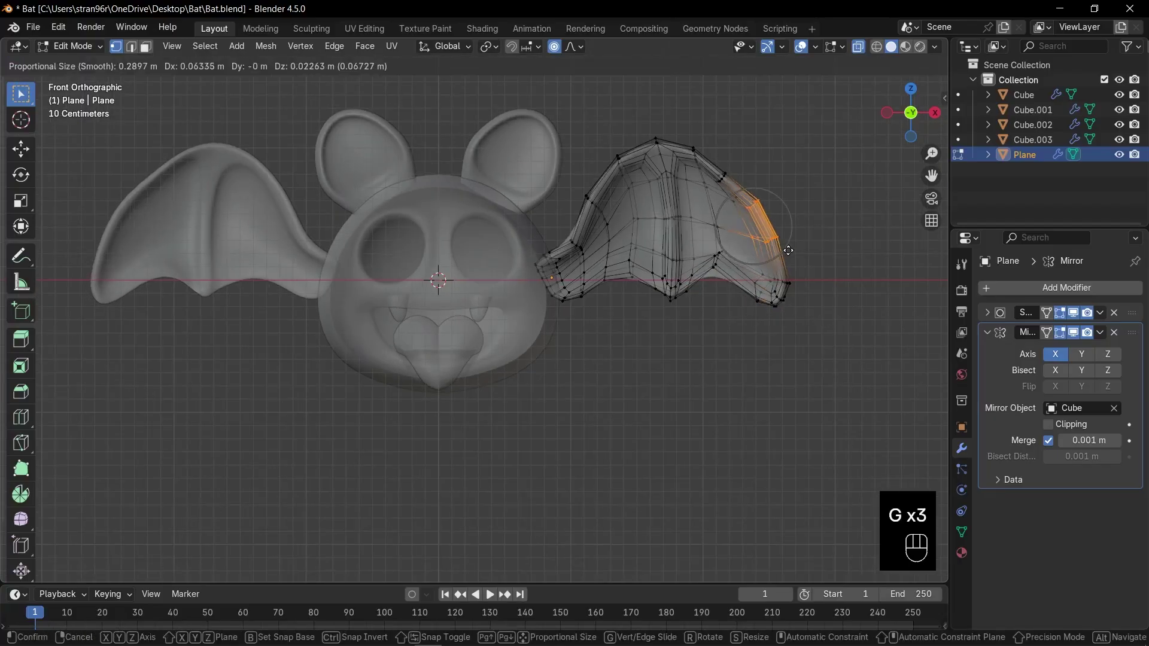
pyautogui.click(788, 250)
pyautogui.press('Tab')
pyautogui.hotkey('alt', 'z')
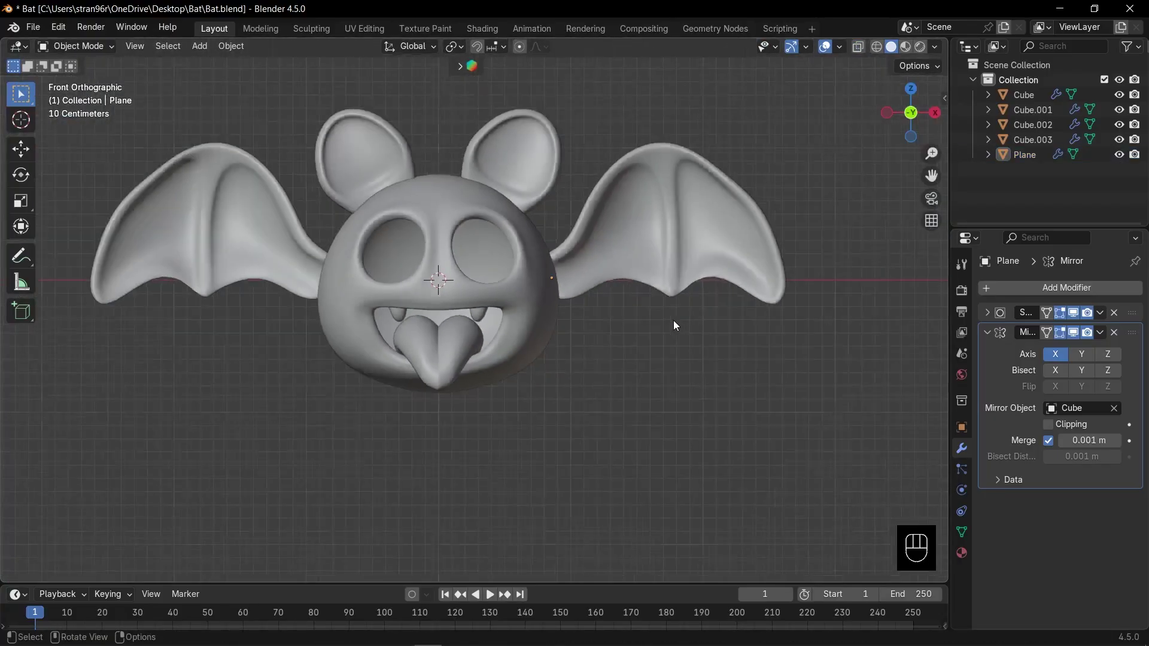
# Step: Add a UV sphere with 8 segments and 8 rings for the eye
pyautogui.scroll(-1, 673, 325)
pyautogui.hotkey('shift', 'a')
pyautogui.moveTo(586, 321)
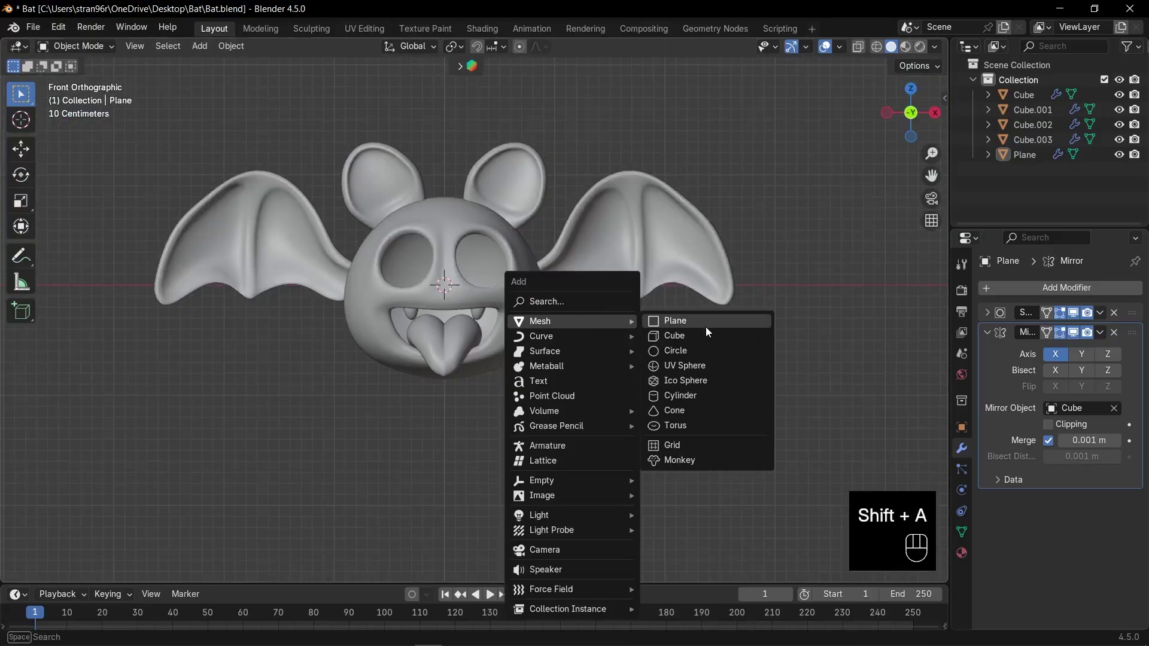
pyautogui.click(694, 365)
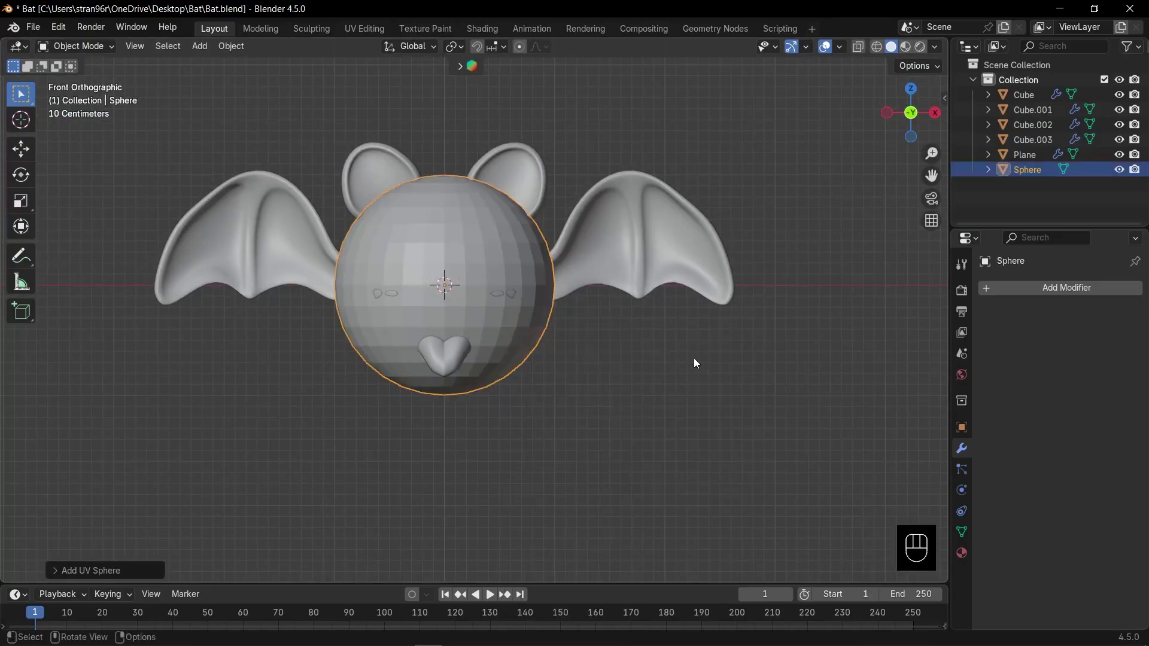
pyautogui.click(105, 576)
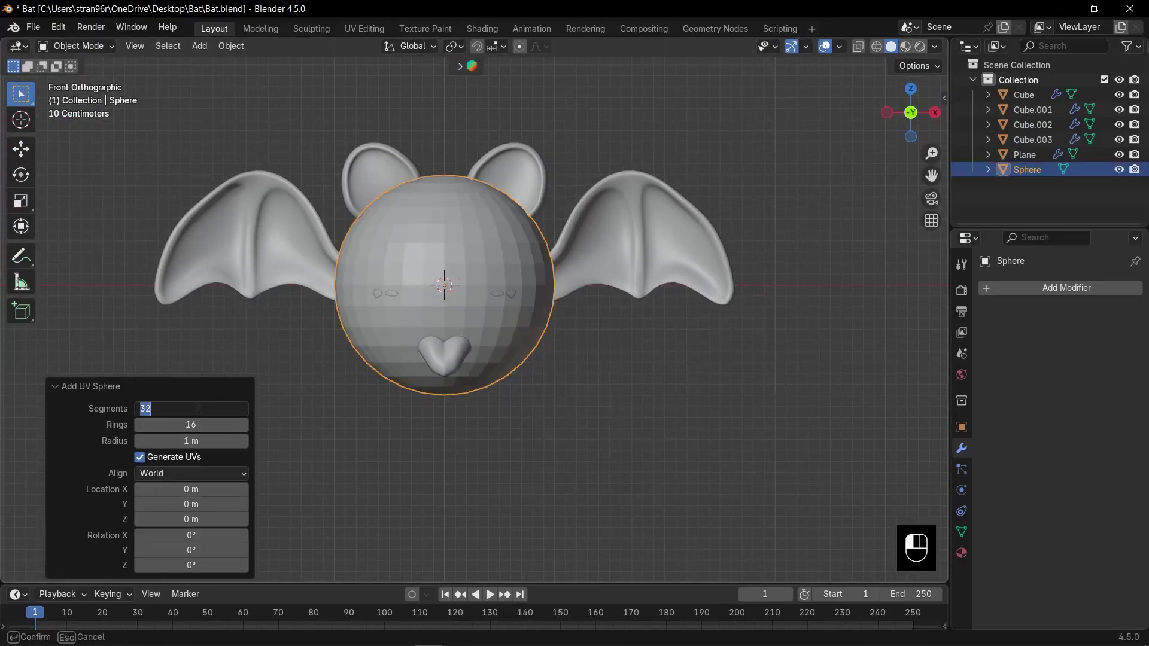
pyautogui.write('8')
pyautogui.press('Return')
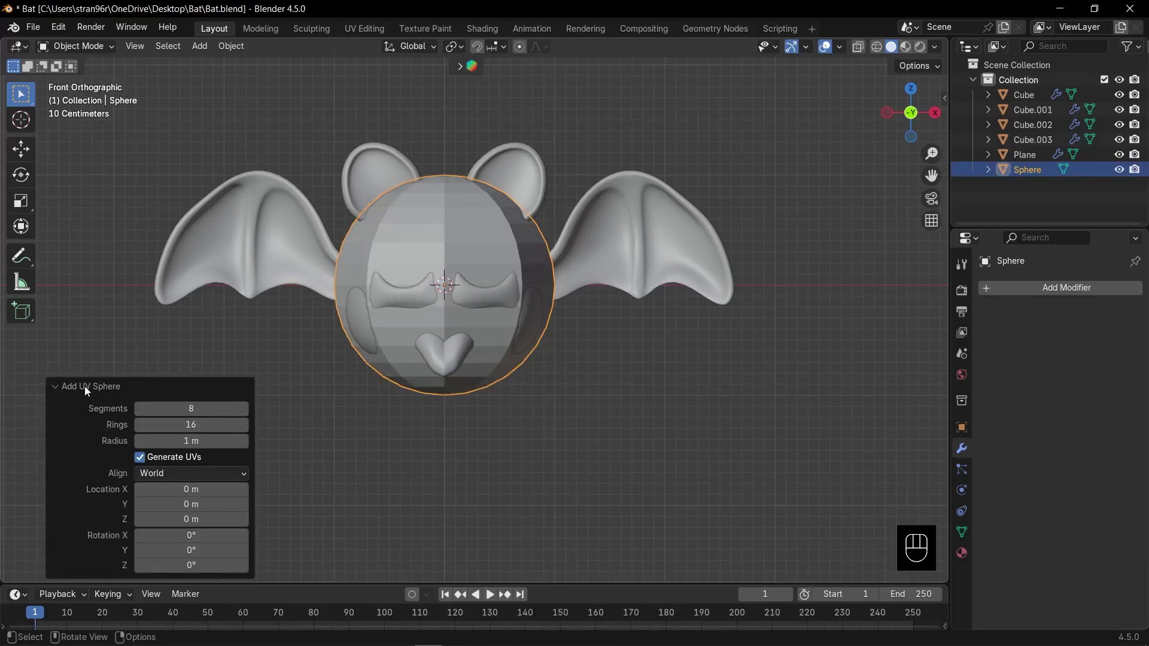
pyautogui.write('8')
pyautogui.press('Return')
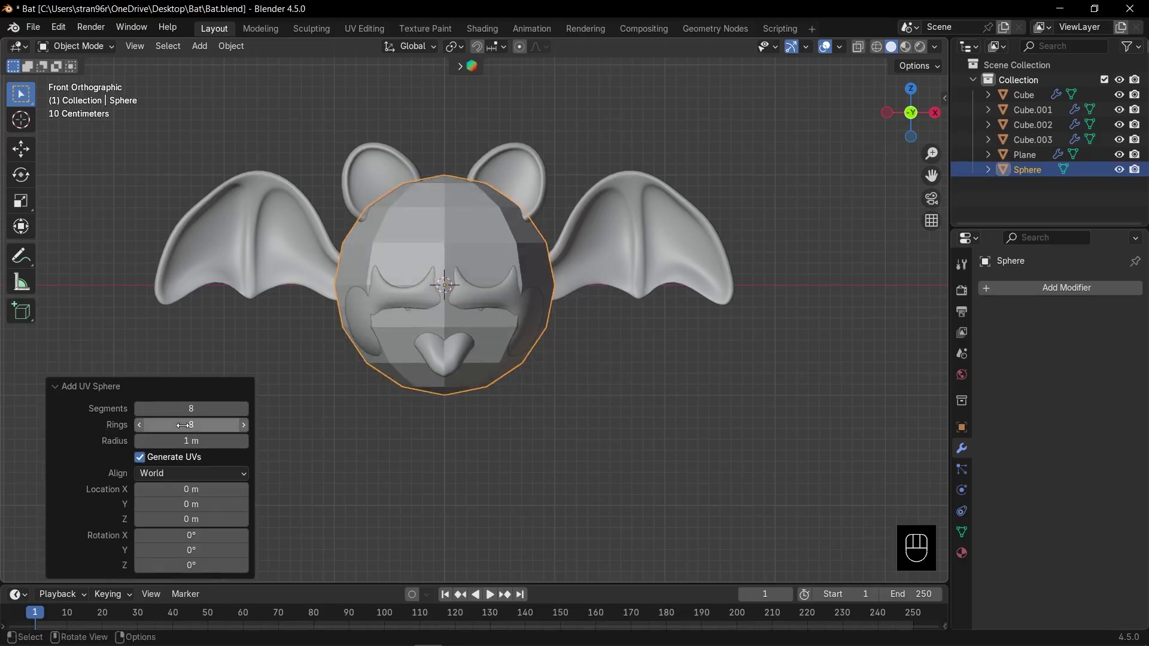
pyautogui.click(85, 388)
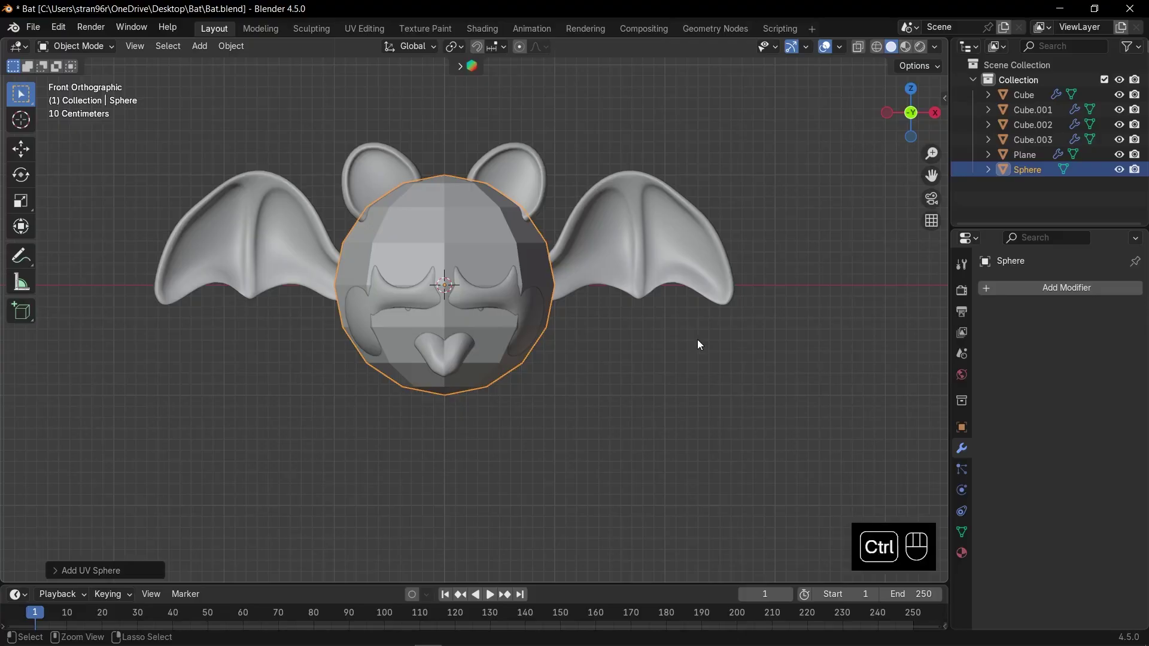
# Step: Give the sphere a level 2 Subdivision, flatten it to about 0.79 along Z, apply the transform and save
pyautogui.hotkey('ctrl', '2')
pyautogui.scroll(2, 699, 342)
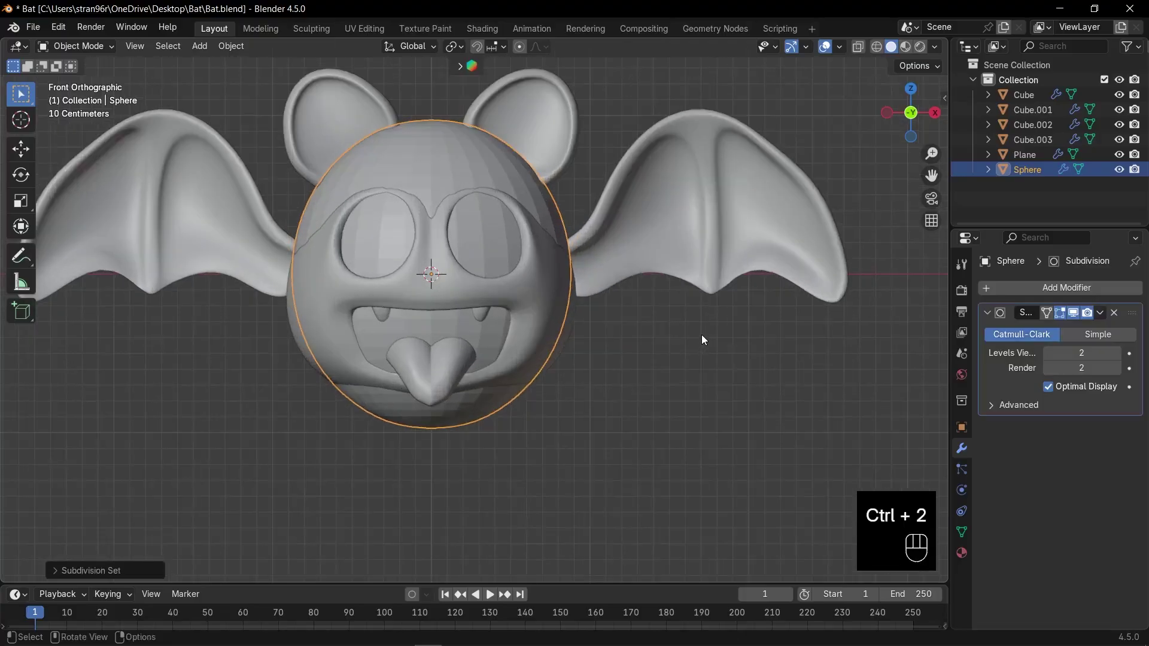
pyautogui.press('s')
pyautogui.press('z')
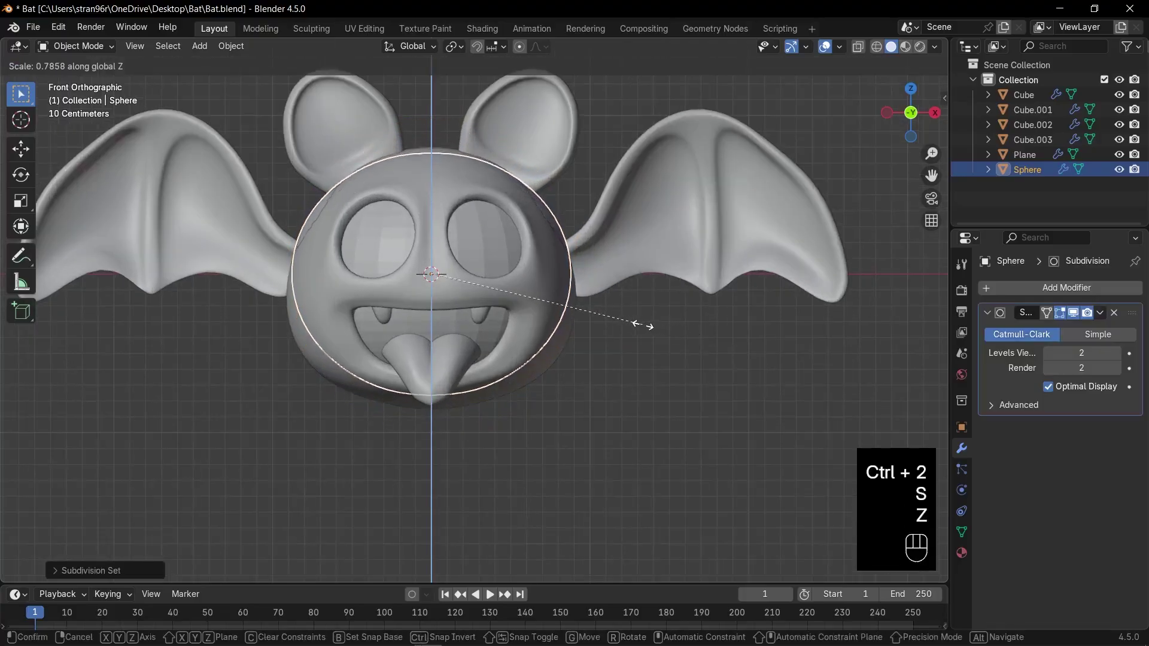
pyautogui.click(643, 324)
pyautogui.hotkey('ctrl', 'a')
pyautogui.click(643, 325)
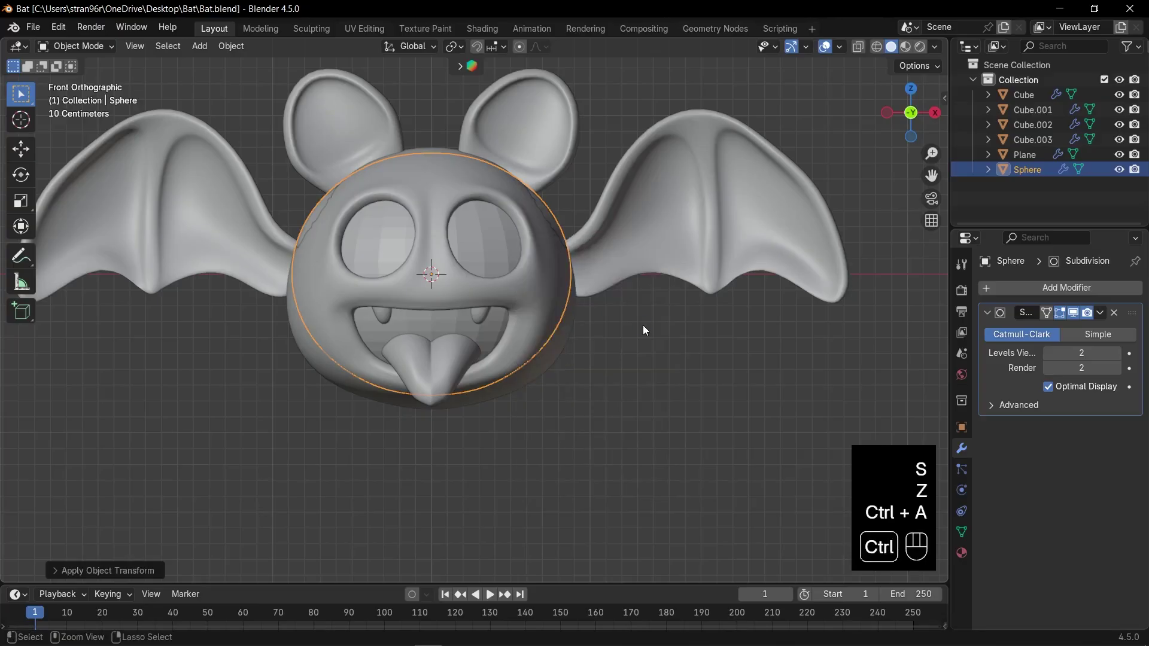
pyautogui.hotkey('ctrl', 's')
# Step: Rotate the sphere 90 degrees around X, shrink it and place it over the right-hand eye socket in front view
pyautogui.write('rx')
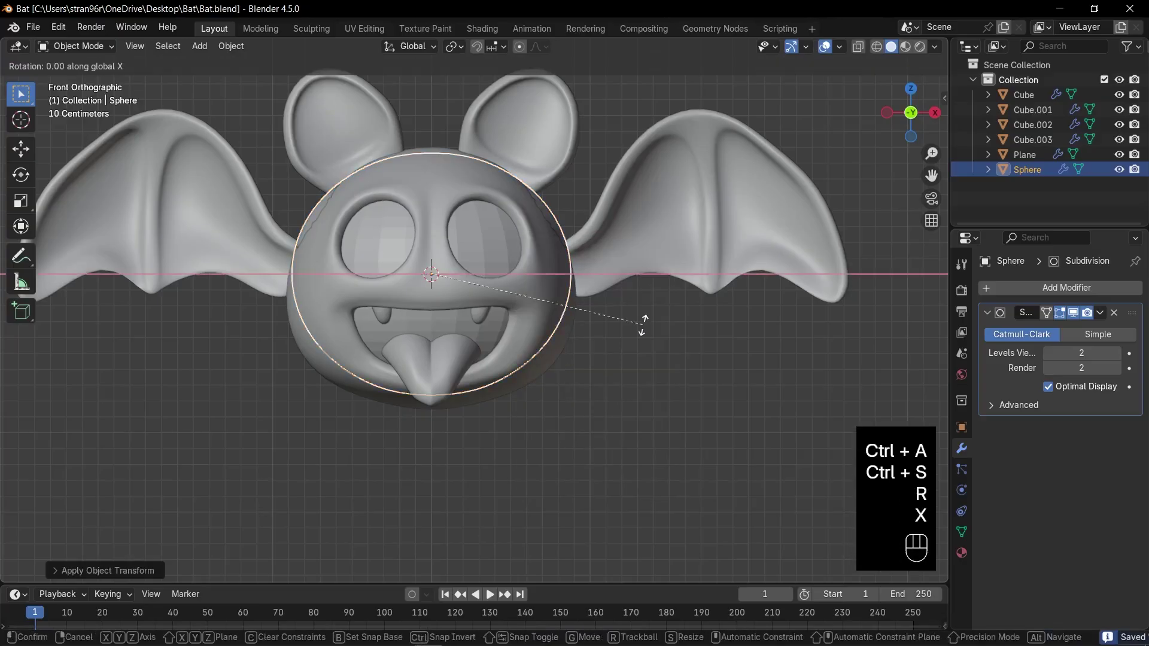
pyautogui.write('90')
pyautogui.press('KP_Enter')
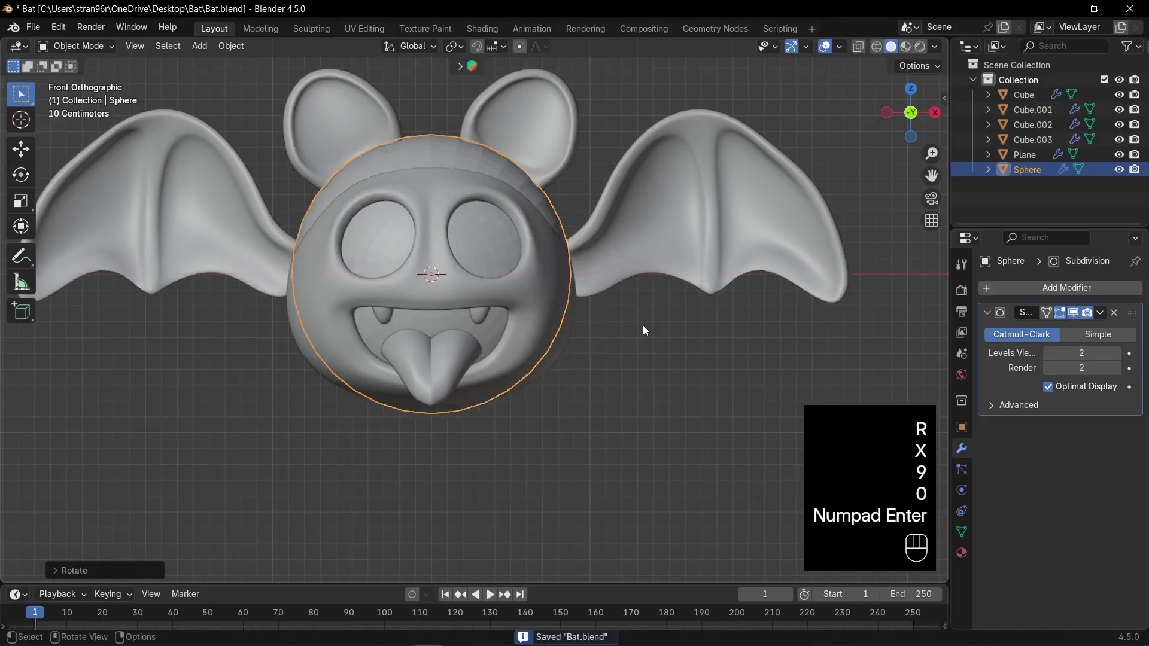
pyautogui.press('s')
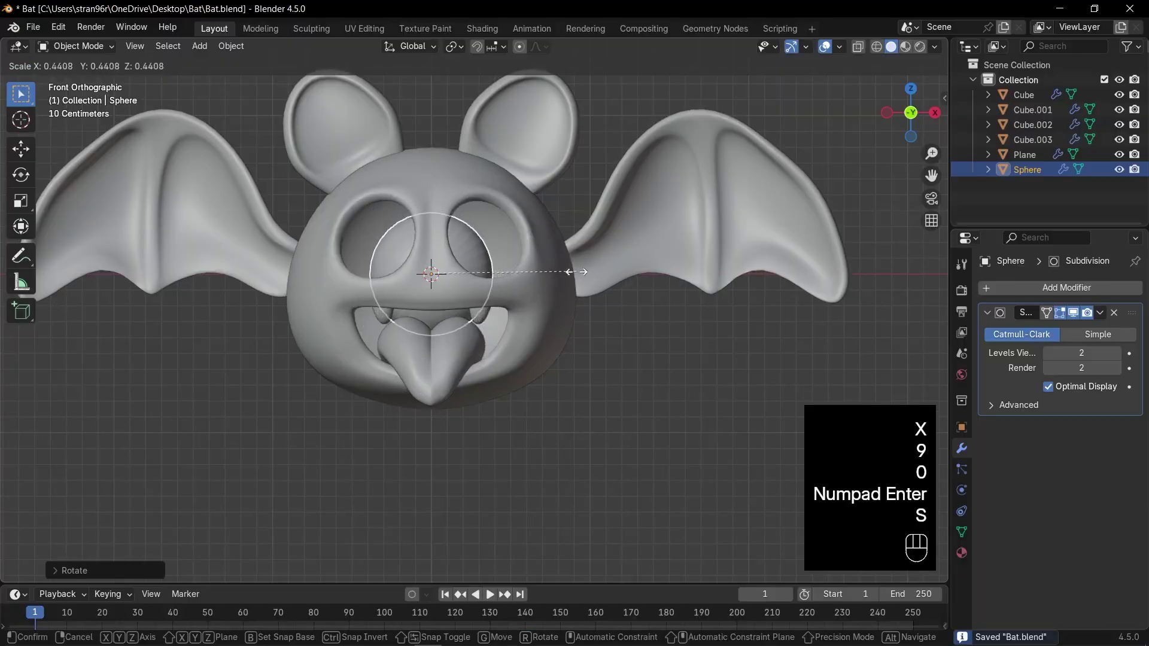
pyautogui.click(559, 271)
pyautogui.press('g')
pyautogui.click(616, 238)
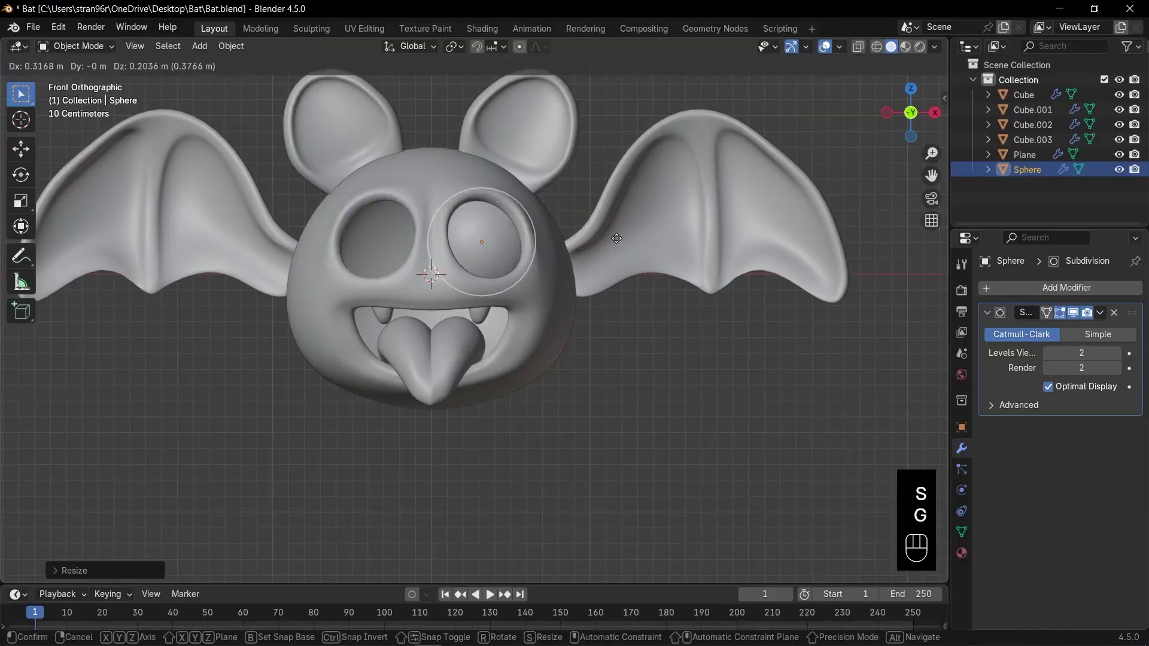
# Step: Move the eye sphere forward along Y in side view until it fills the eye socket
pyautogui.press('KP_Decimal')
pyautogui.press('KP_3')
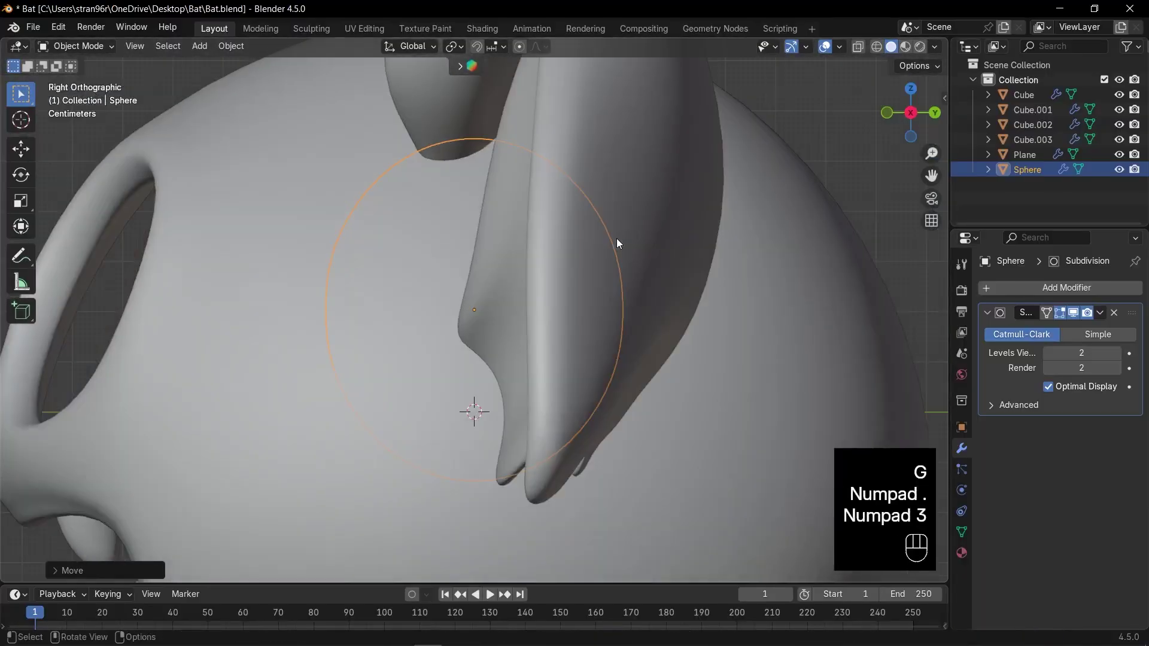
pyautogui.scroll(-3, 601, 252)
pyautogui.press('g')
pyautogui.press('y')
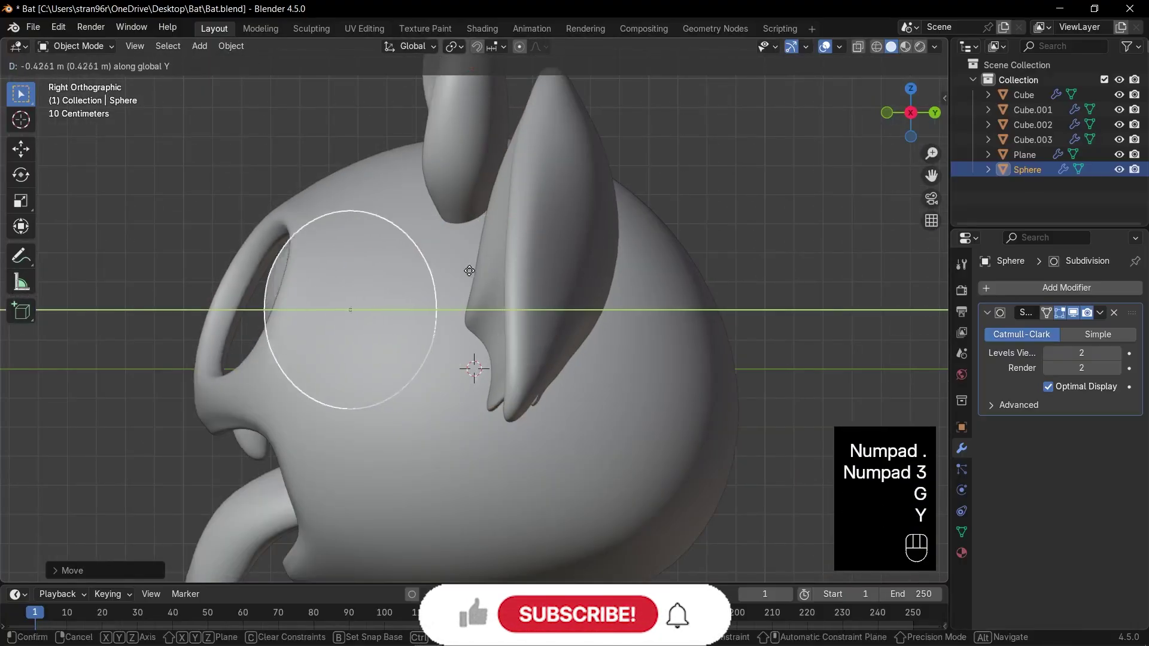
pyautogui.click(409, 261)
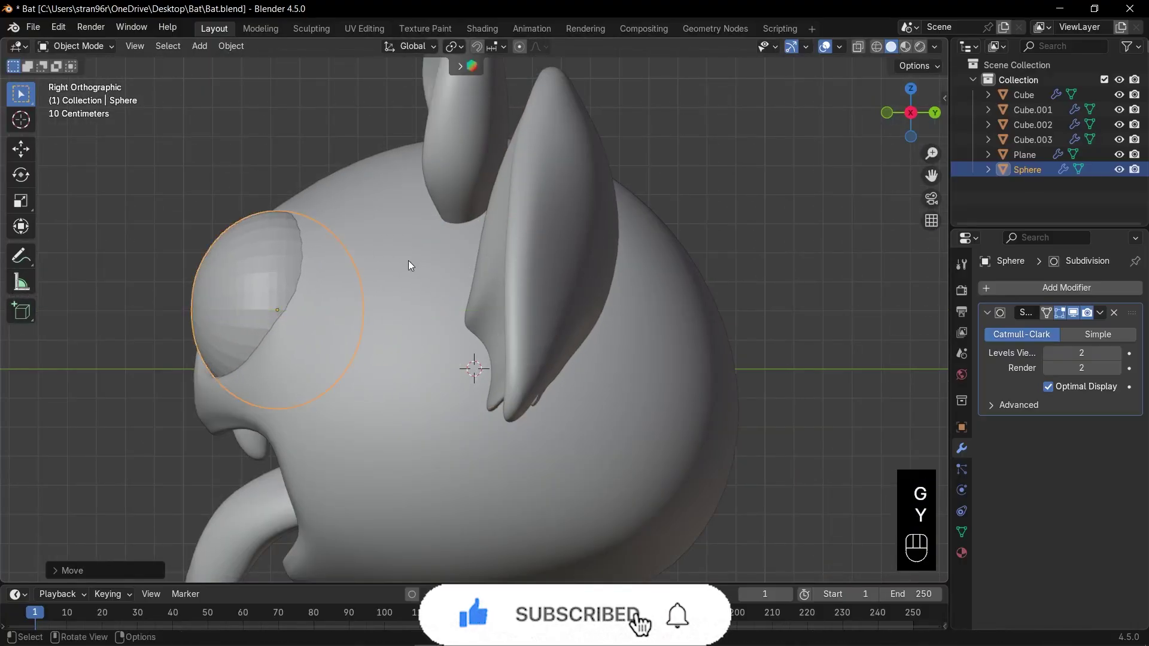
# Step: Scale the eye sphere along X in front view, apply its rotation and scale, and save the file
pyautogui.press('KP_1')
pyautogui.press('s')
pyautogui.press('x')
pyautogui.click(664, 327)
pyautogui.hotkey('ctrl', 'a')
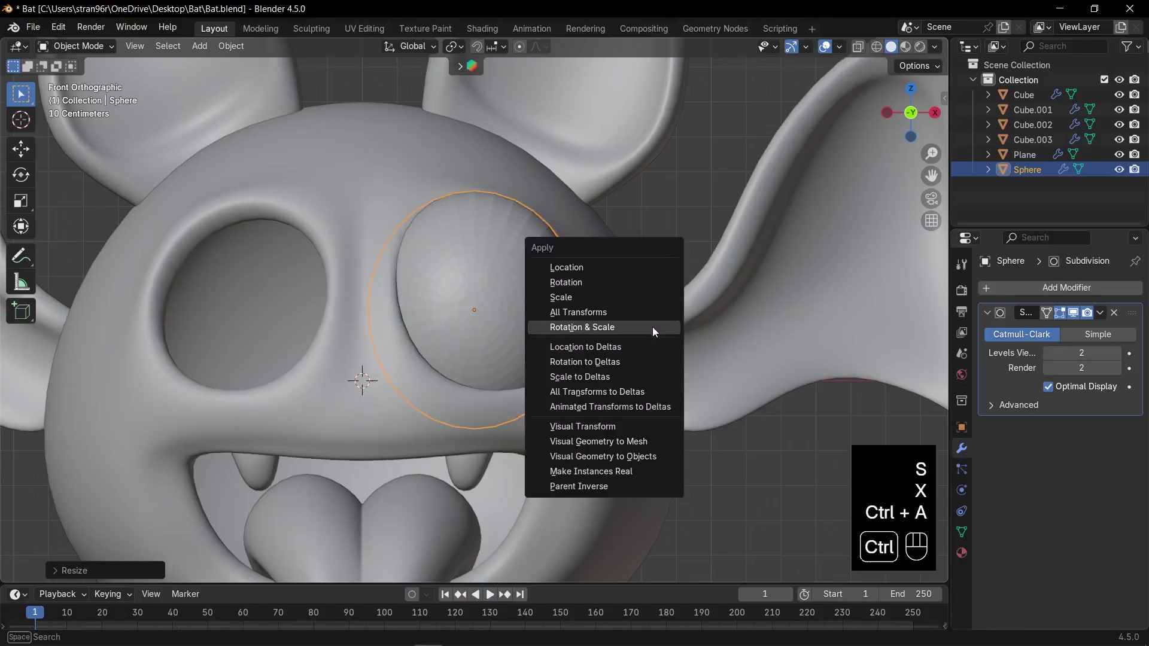
pyautogui.click(654, 326)
pyautogui.hotkey('ctrl', 's')
# Step: Resize, shift and tilt the eye sphere in front view to match the outline of the socket
pyautogui.press('s')
pyautogui.click(634, 323)
pyautogui.press('g')
pyautogui.click(631, 320)
pyautogui.press('r')
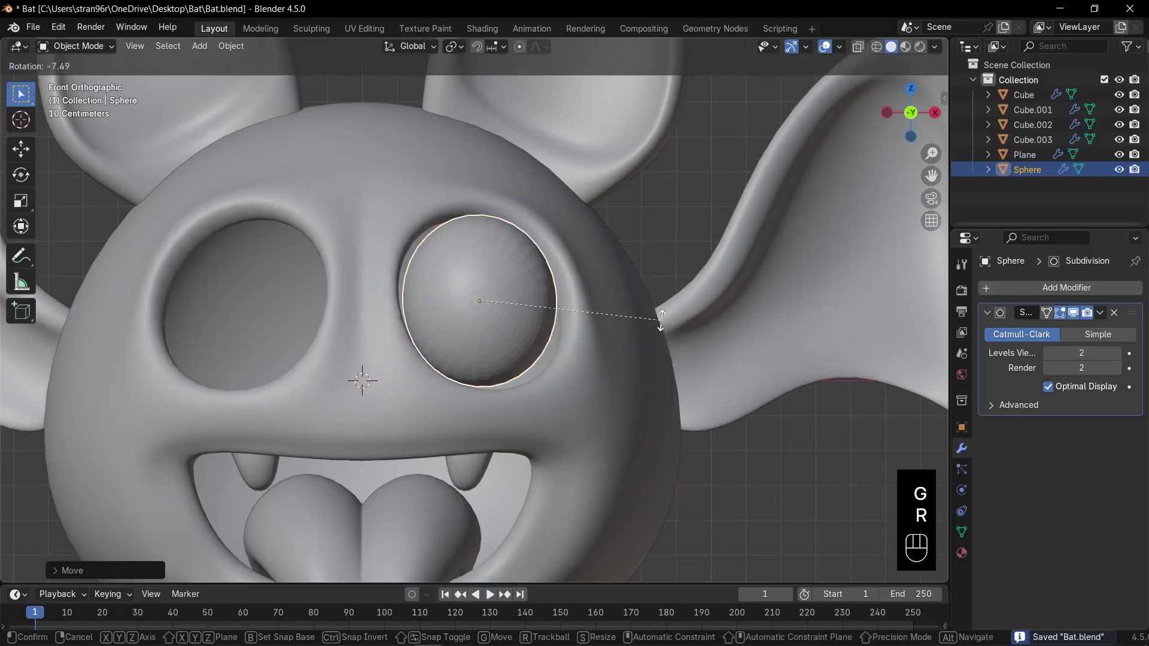
pyautogui.click(659, 313)
pyautogui.press('s')
pyautogui.click(686, 317)
# Step: Apply Shade Auto Smooth to the eye sphere and adjust its position along Y and in top view
pyautogui.press('KP_7')
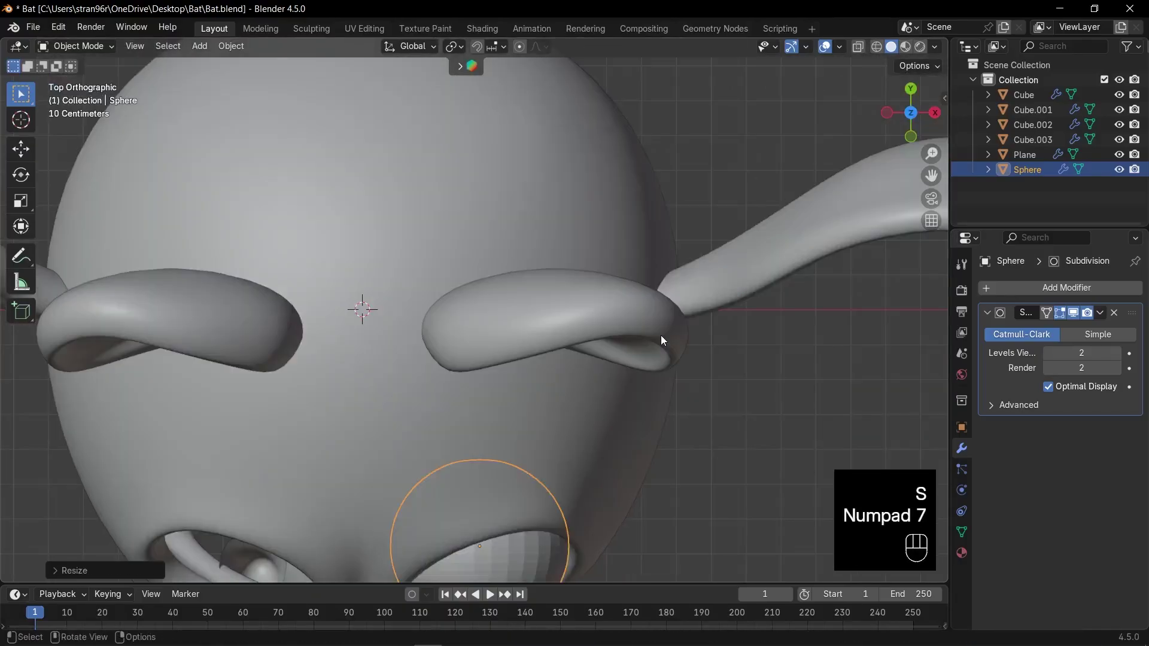
pyautogui.press('KP_Decimal')
pyautogui.rightClick(537, 404)
pyautogui.click(536, 361)
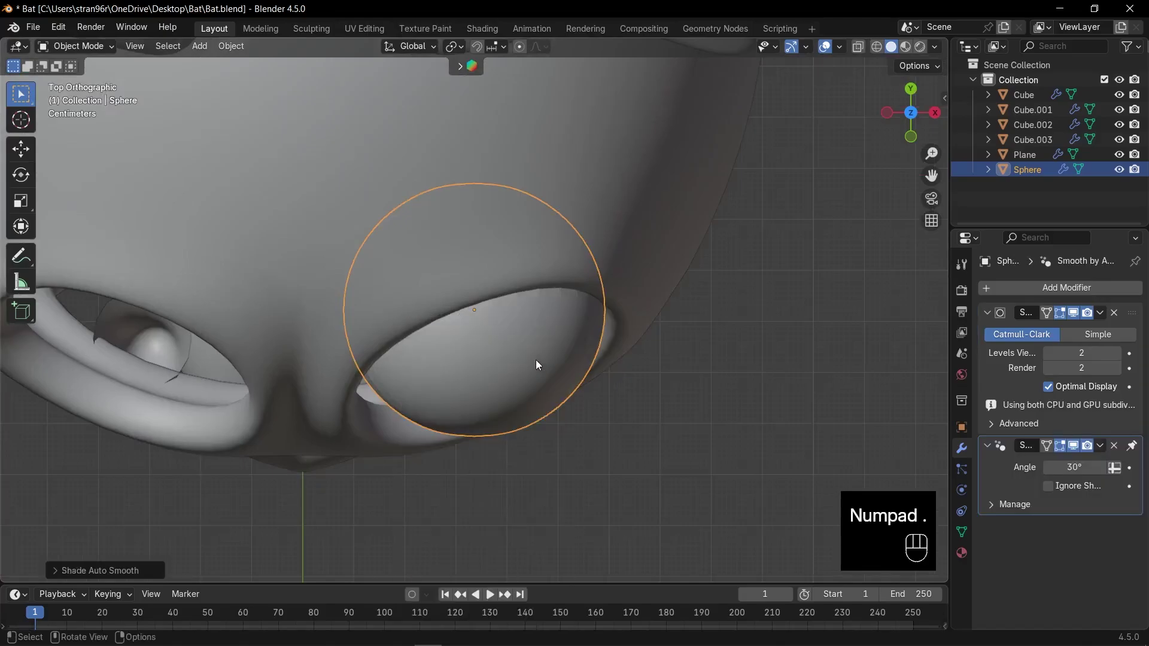
pyautogui.press('g')
pyautogui.press('y')
pyautogui.click(585, 415)
pyautogui.press('g')
pyautogui.click(596, 397)
# Step: Scale the eye sphere along its local X axis and refine its position, including its depth along Y
pyautogui.press('KP_1')
pyautogui.moveTo(911, 114); pyautogui.dragTo(850, 115)
pyautogui.press('s')
pyautogui.press('x')
pyautogui.press('x')
pyautogui.click(736, 303)
pyautogui.press('g')
pyautogui.click(727, 304)
pyautogui.press('g')
pyautogui.press('y')
pyautogui.click(675, 286)
# Step: Adjust the selected ring of faces around the head's eye socket with Shrink/Fatten and return to Object Mode
pyautogui.press('KP_1')
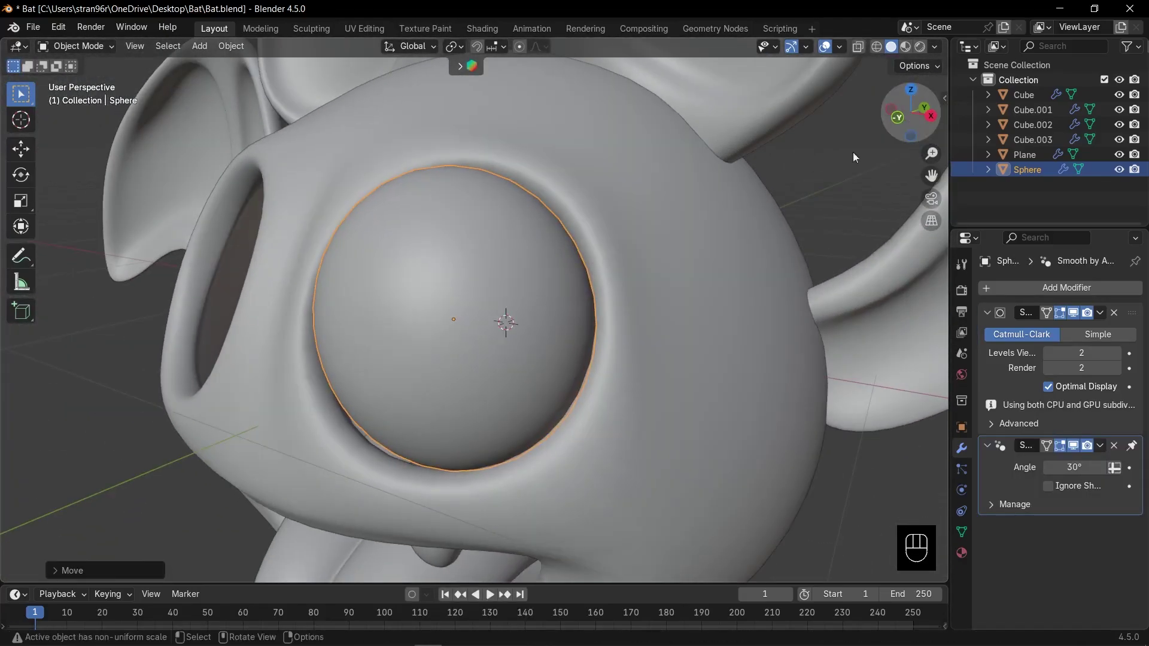
pyautogui.click(641, 275)
pyautogui.press('Tab')
pyautogui.scroll(4, 708, 318)
pyautogui.scroll(-1, 740, 335)
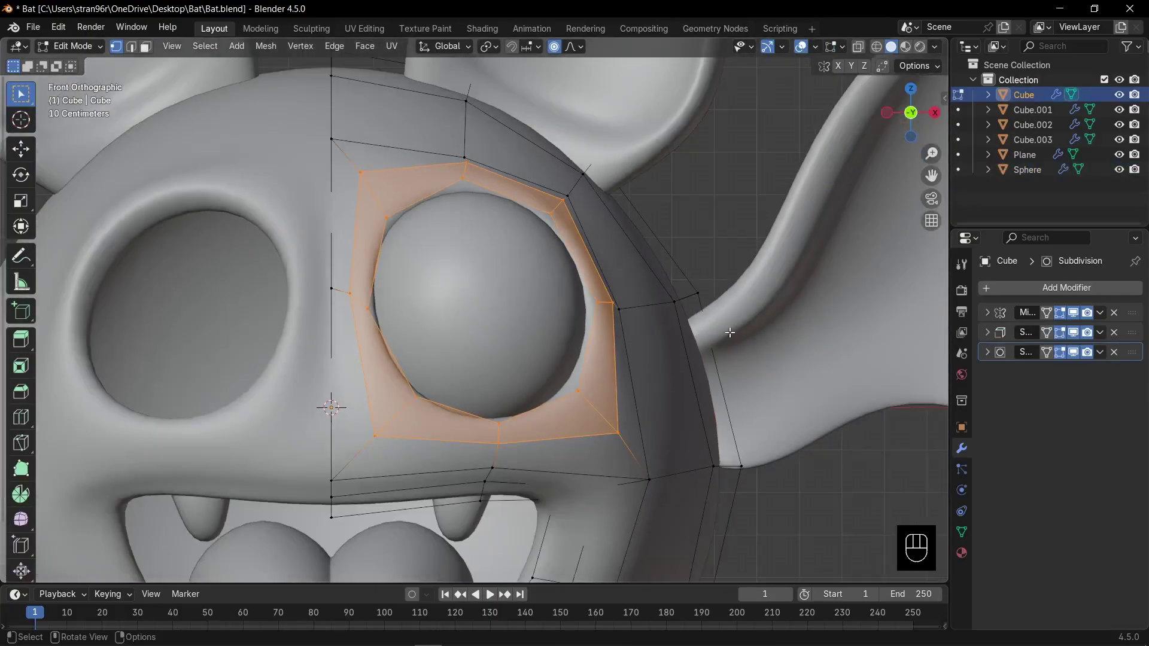
pyautogui.hotkey('alt', 's')
pyautogui.click(729, 326)
pyautogui.press('Tab')
pyautogui.scroll(-4, 729, 326)
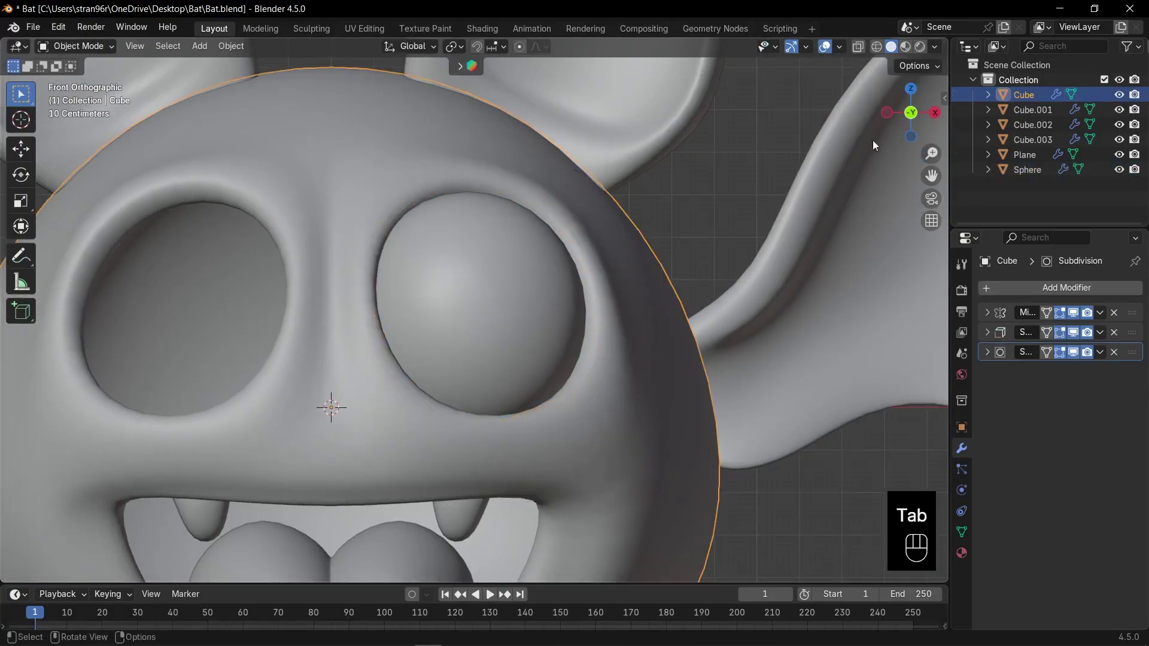
# Step: Move the eye sphere along Y, resize it to close the gaps around the socket, and save the file
pyautogui.moveTo(729, 326); pyautogui.dragTo(479, 299, button='middle')
pyautogui.click(456, 297)
pyautogui.press('g')
pyautogui.press('y')
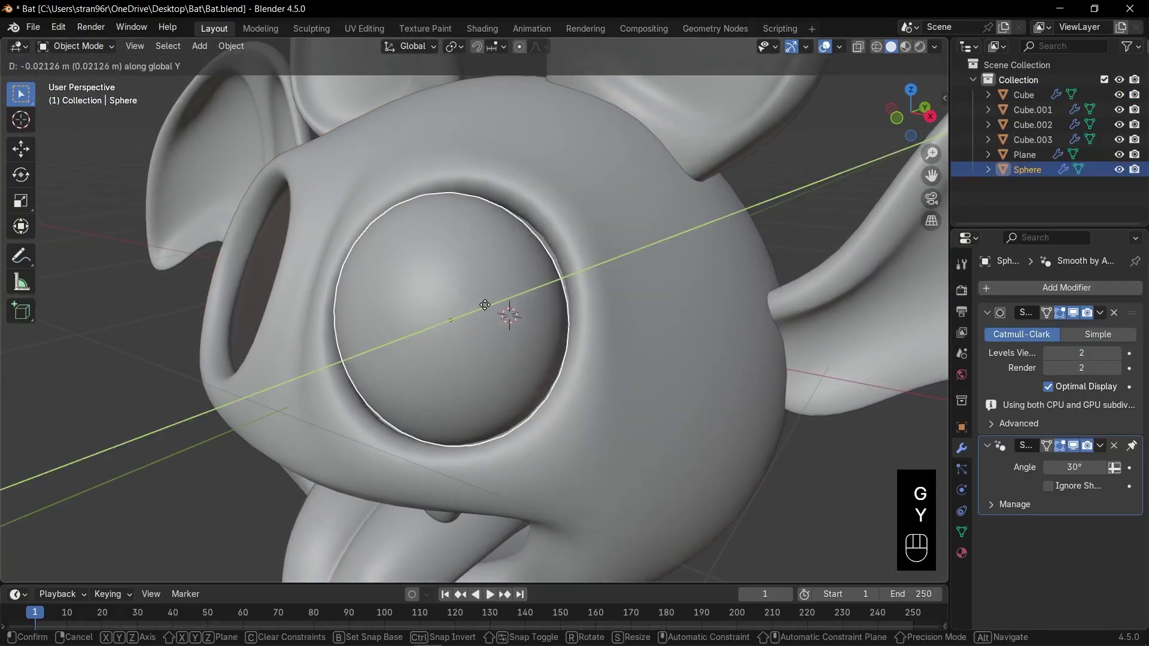
pyautogui.click(490, 303)
pyautogui.press('s')
pyautogui.click(554, 314)
pyautogui.press('KP_1')
pyautogui.scroll(-4, 714, 204)
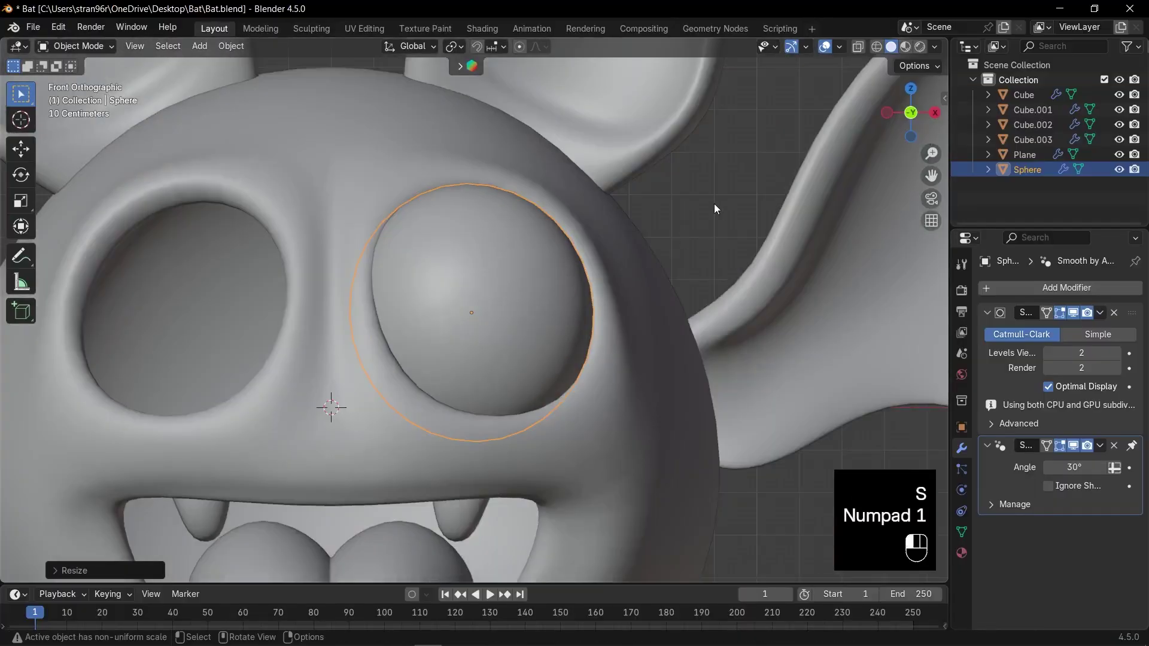
pyautogui.hotkey('ctrl', 's')
# Step: Fine-tune the eye sphere's position in front view and collapse its Subdivision modifier settings
pyautogui.scroll(6, 538, 313)
pyautogui.press('g')
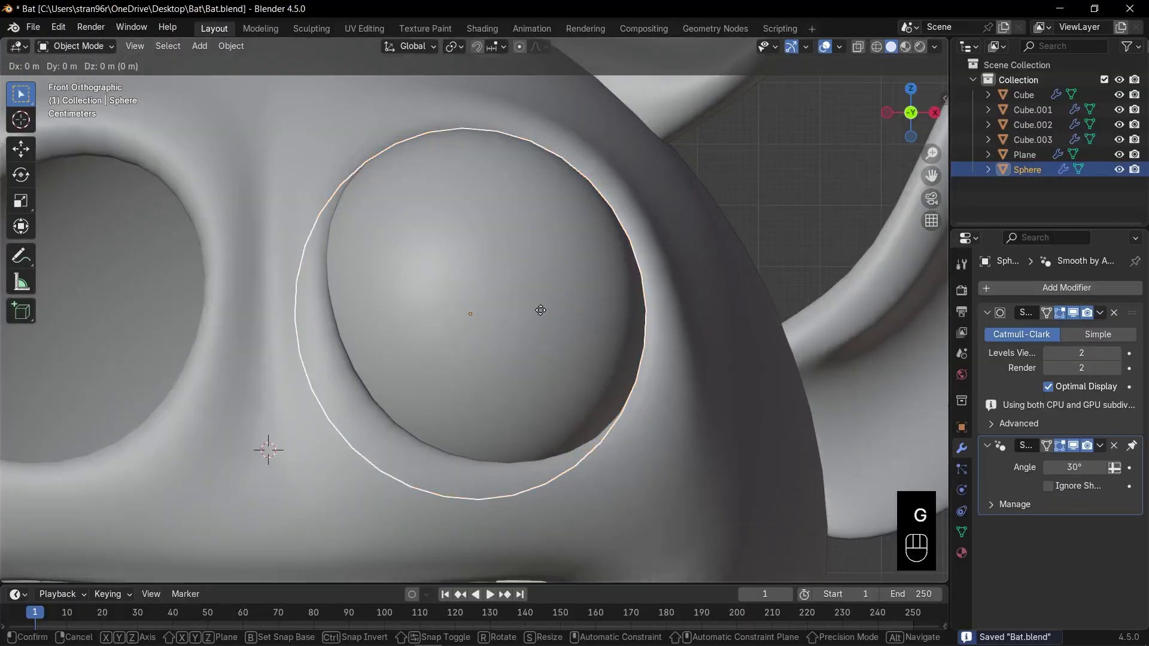
pyautogui.click(557, 305)
pyautogui.scroll(-5, 557, 305)
pyautogui.click(987, 312)
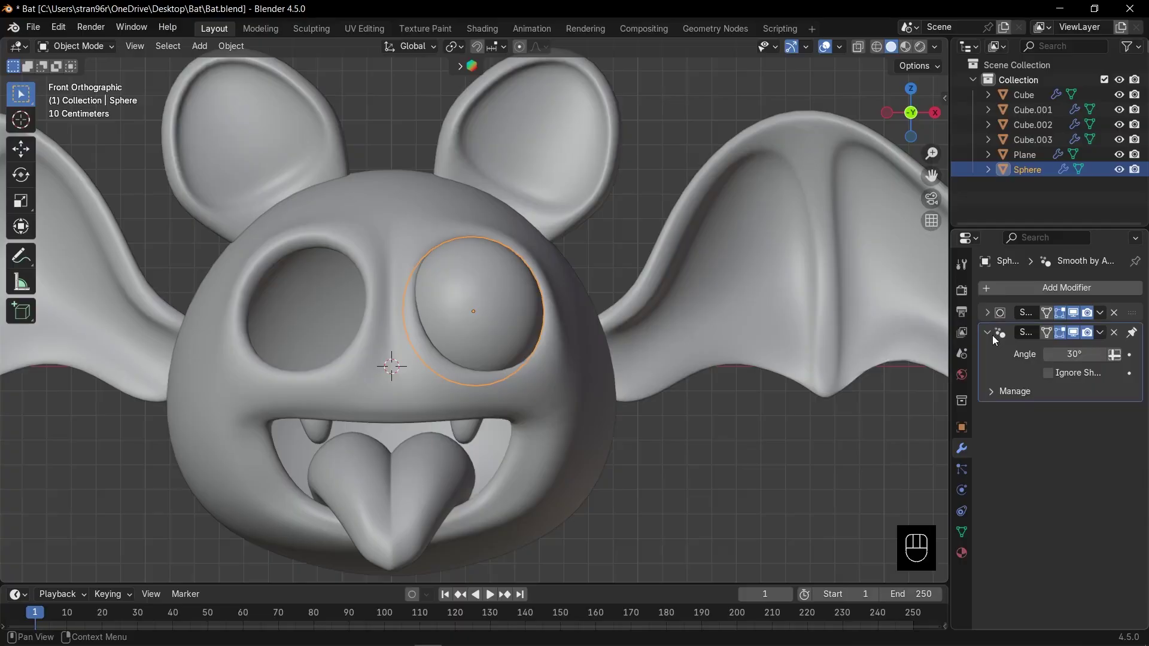
# Step: Add a Mirror modifier to the eye sphere using the head as mirror object on the X axis, and save the file
pyautogui.click(1035, 288)
pyautogui.write('mi')
pyautogui.press('Return')
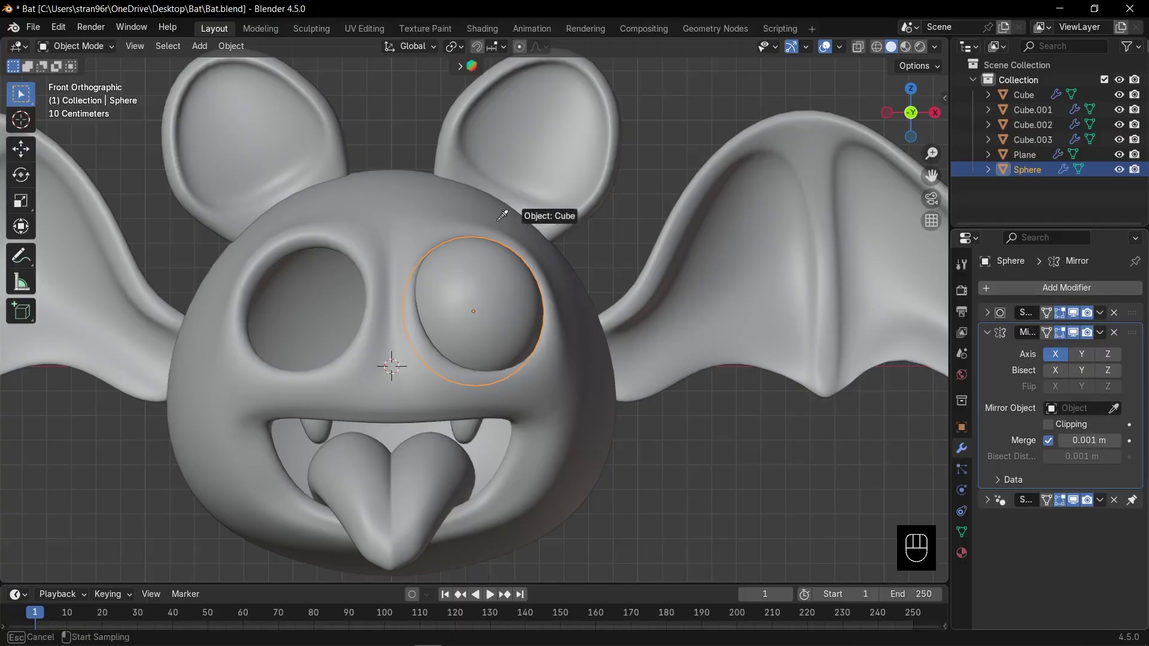
pyautogui.click(499, 219)
pyautogui.hotkey('ctrl', 's')
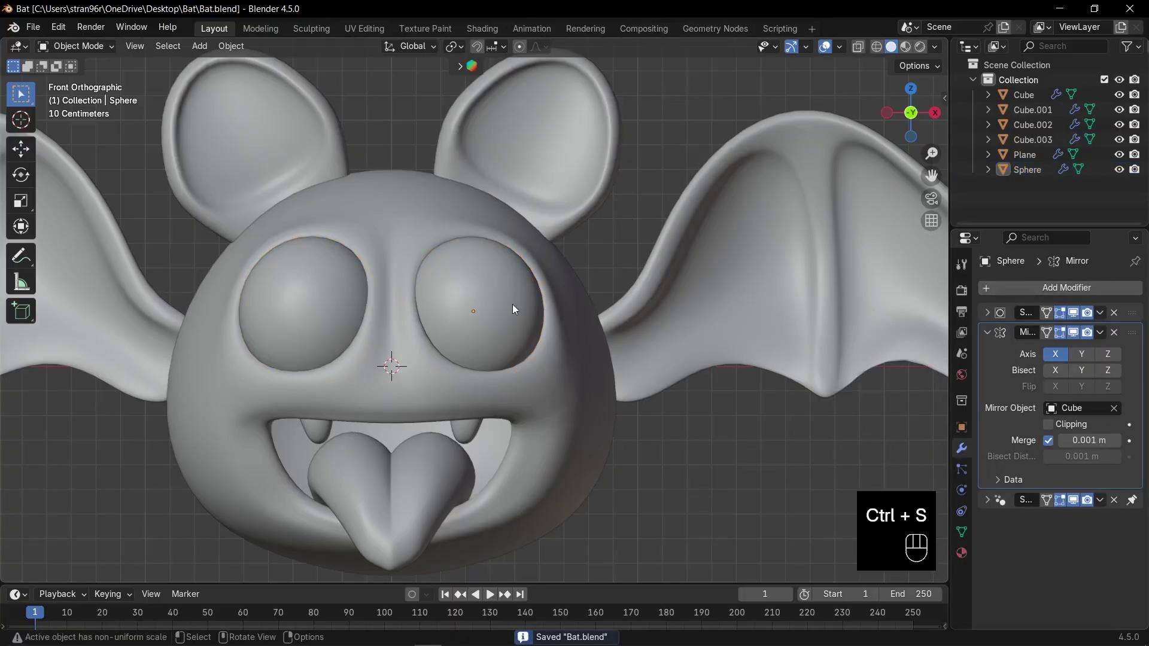
pyautogui.scroll(-3, 513, 297)
pyautogui.moveTo(720, 181); pyautogui.dragTo(720, 152, button='middle')
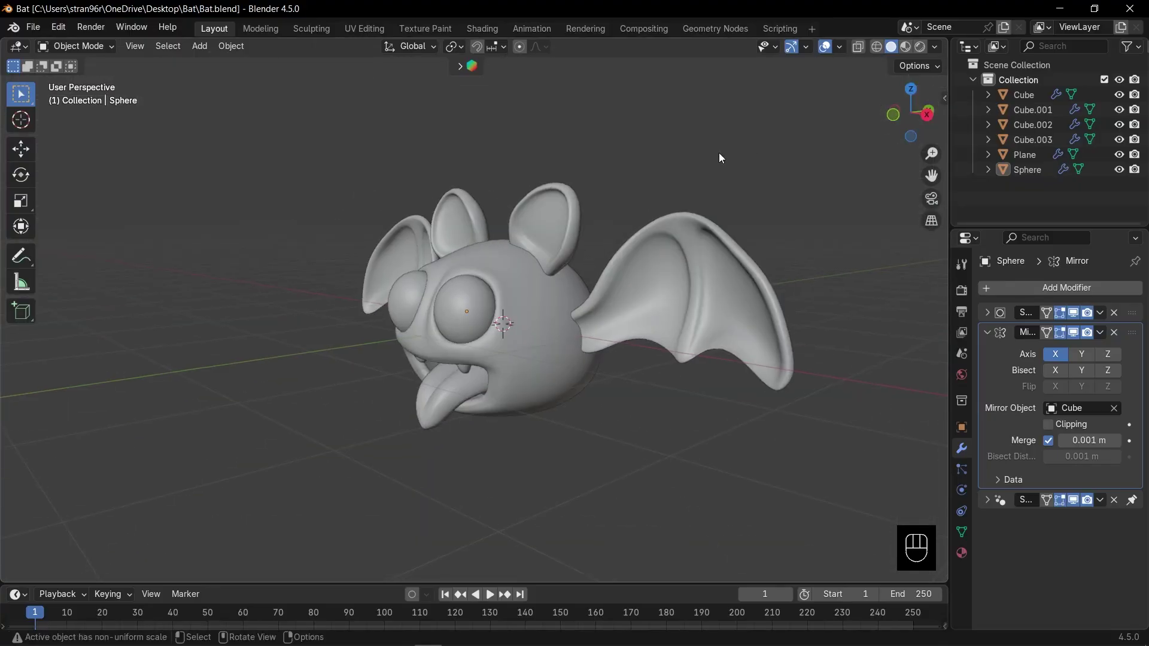
pyautogui.press('KP_1')
pyautogui.hotkey('ctrl', 's')
# Step: Switch the viewport shading to Material Preview in front view
pyautogui.scroll(3, 551, 268)
pyautogui.scroll(-1, 551, 269)
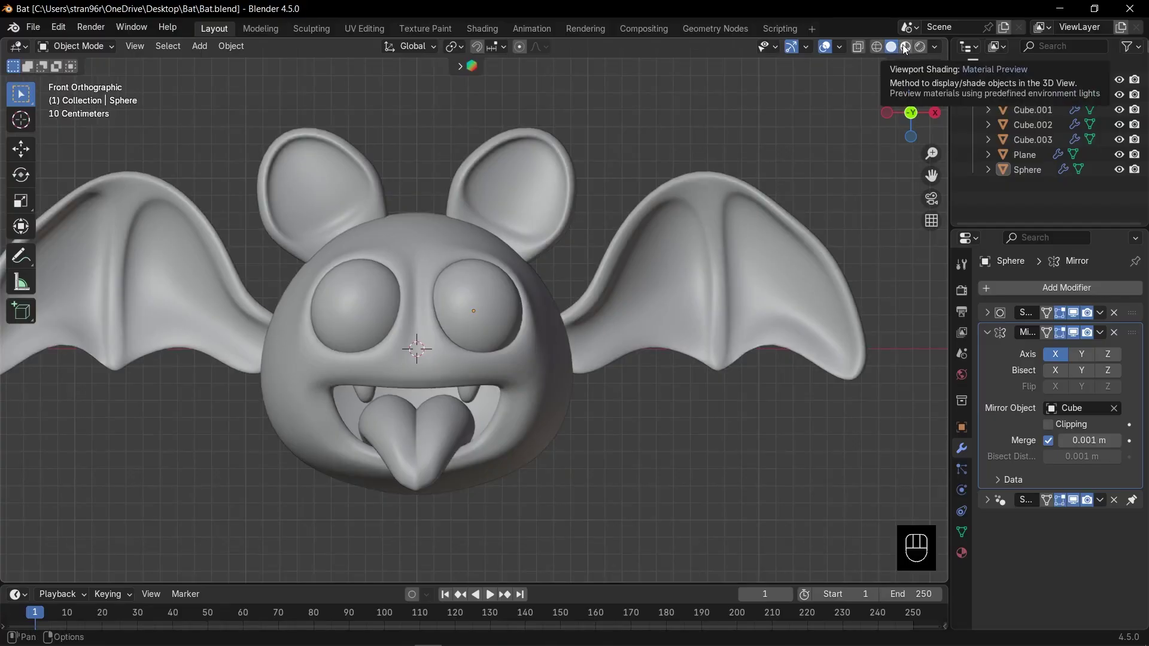
pyautogui.press('z')
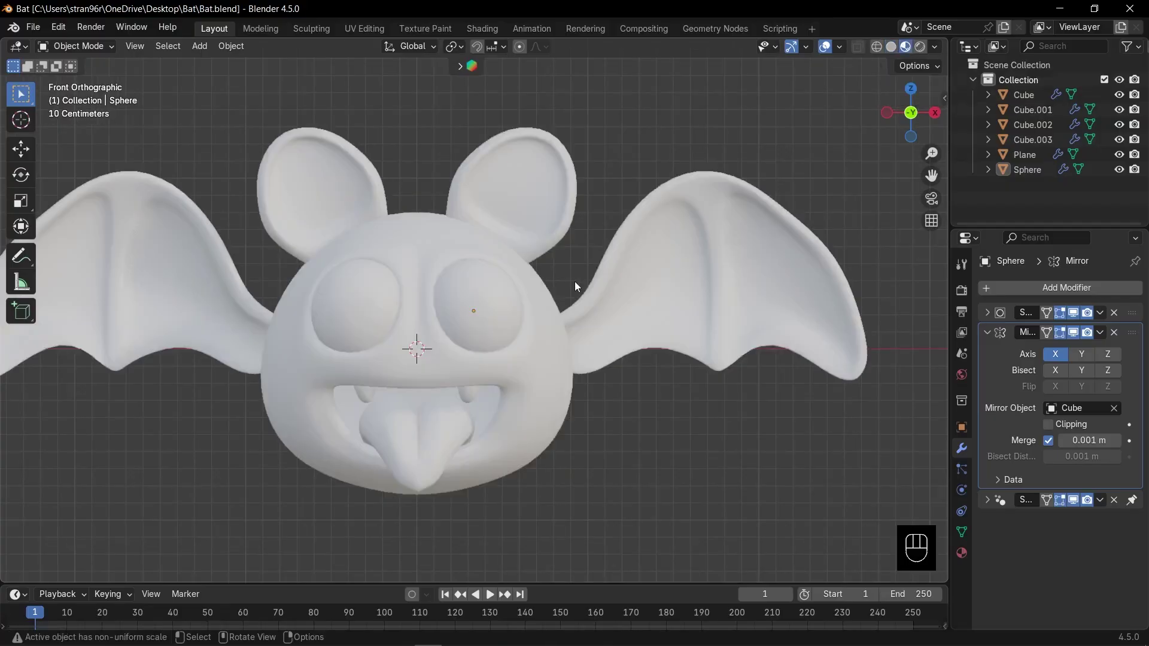
pyautogui.scroll(-3, 581, 275)
pyautogui.scroll(3, 576, 318)
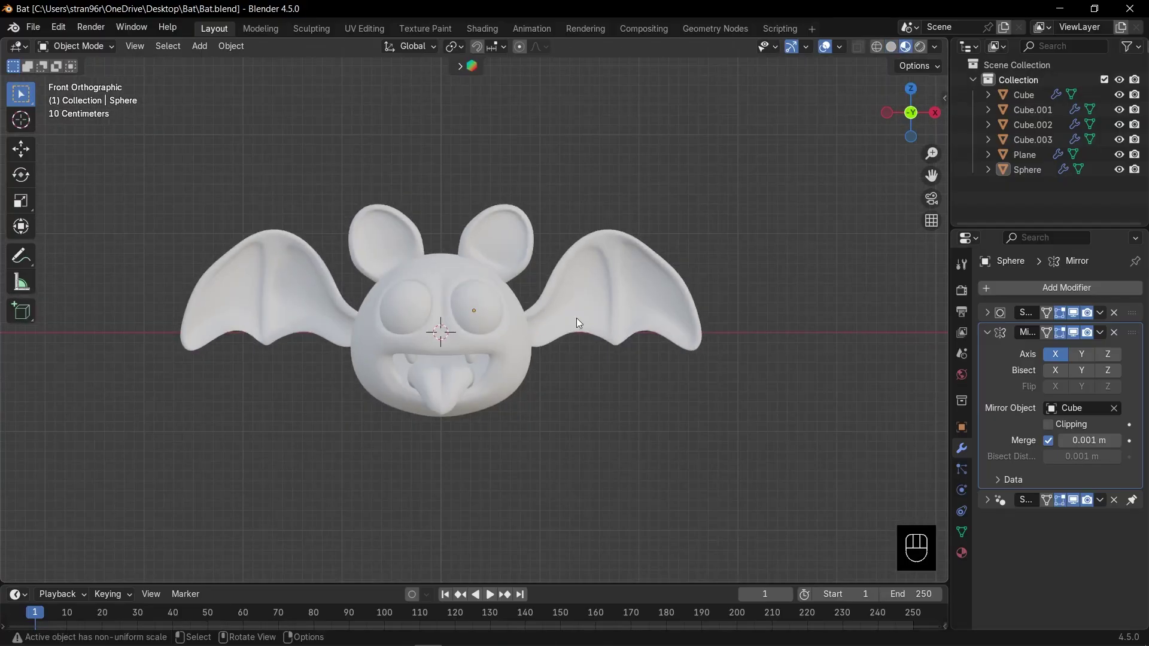
# Step: Enlarge the timeline area, change it into a Shader Editor and toggle its sidebar
pyautogui.click(628, 303)
pyautogui.scroll(-1, 473, 407)
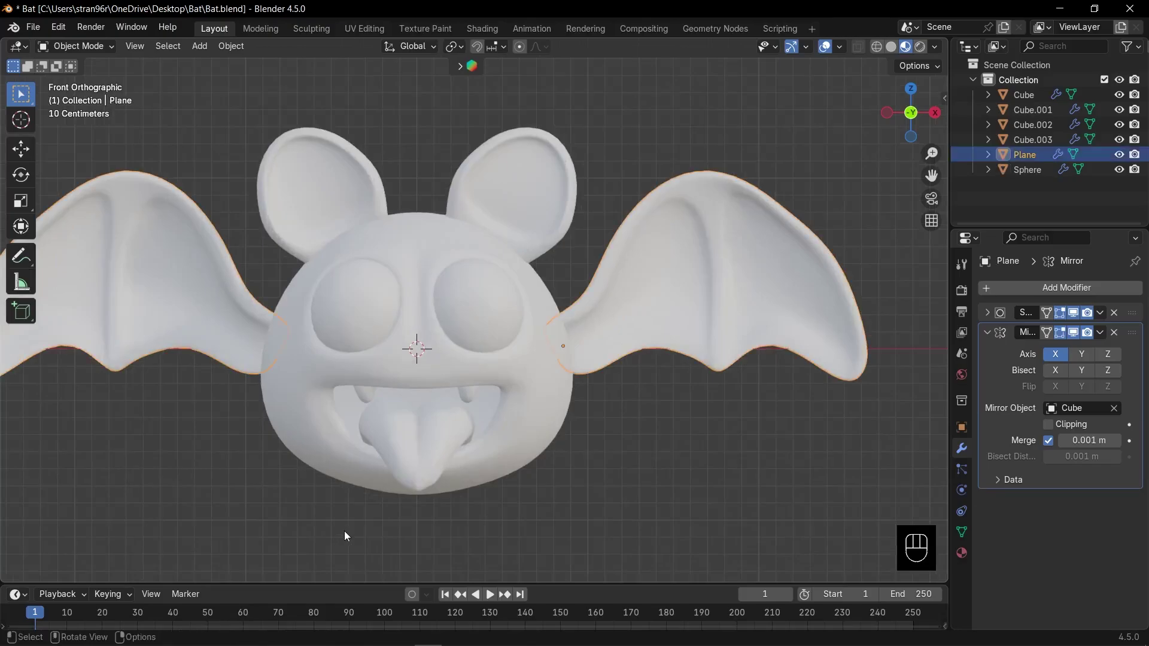
pyautogui.moveTo(342, 584); pyautogui.dragTo(156, 432)
pyautogui.click(18, 445)
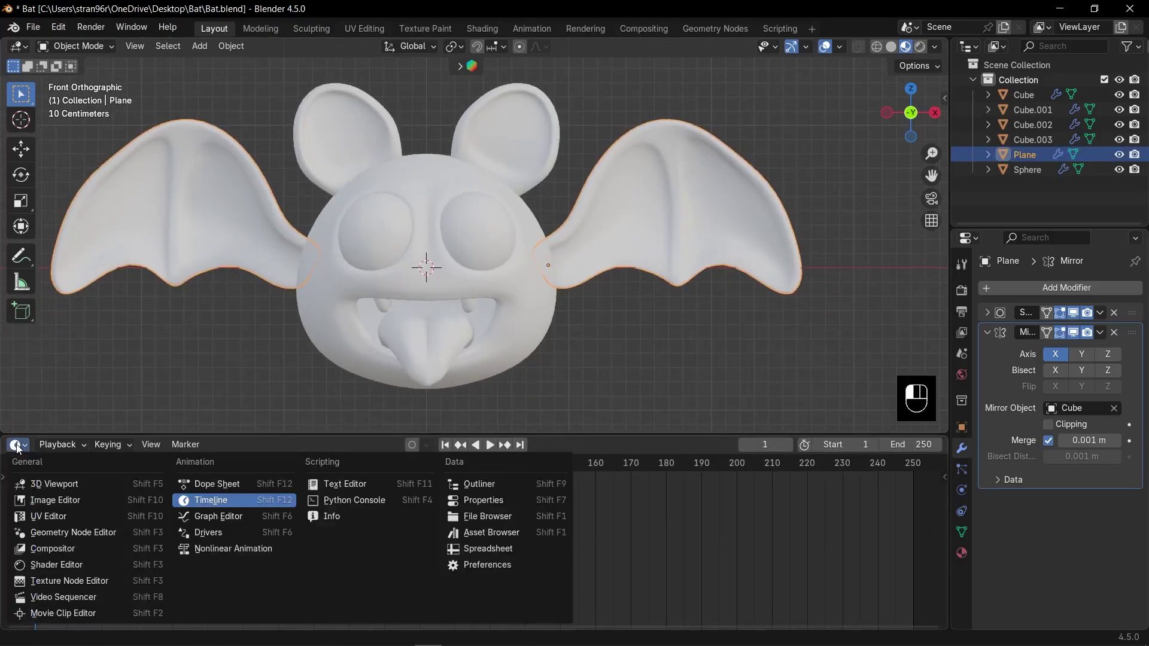
pyautogui.click(67, 564)
pyautogui.press('n')
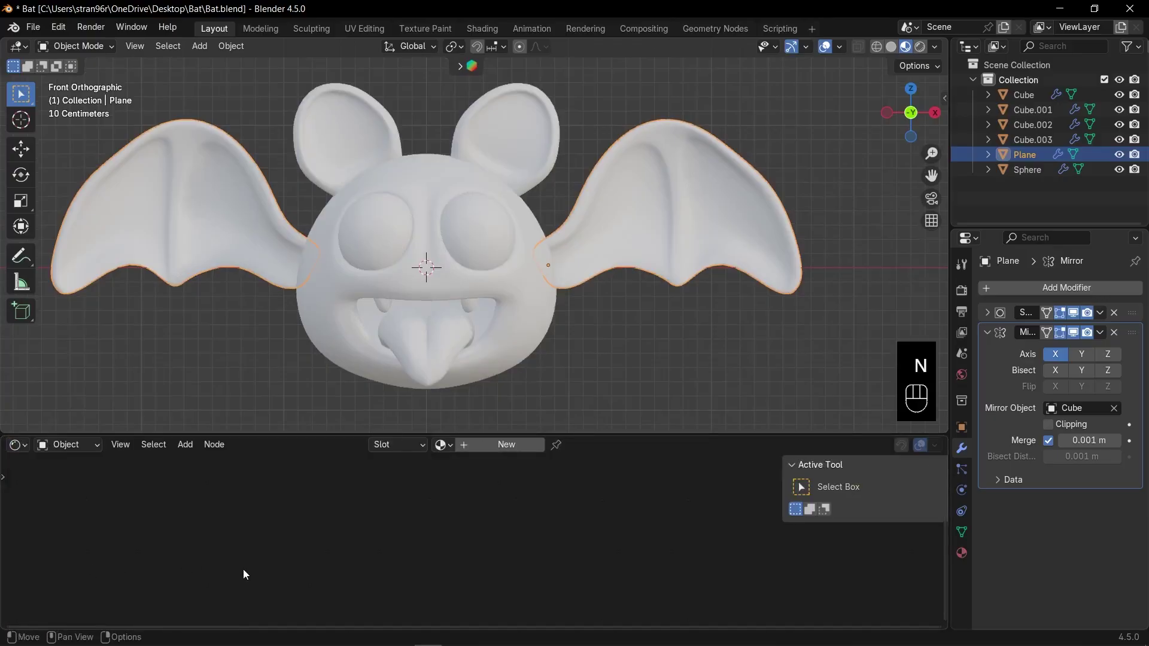
# Step: Add a Noise Texture to the head's material with linked Texture Coordinate and Mapping nodes
pyautogui.click(536, 314)
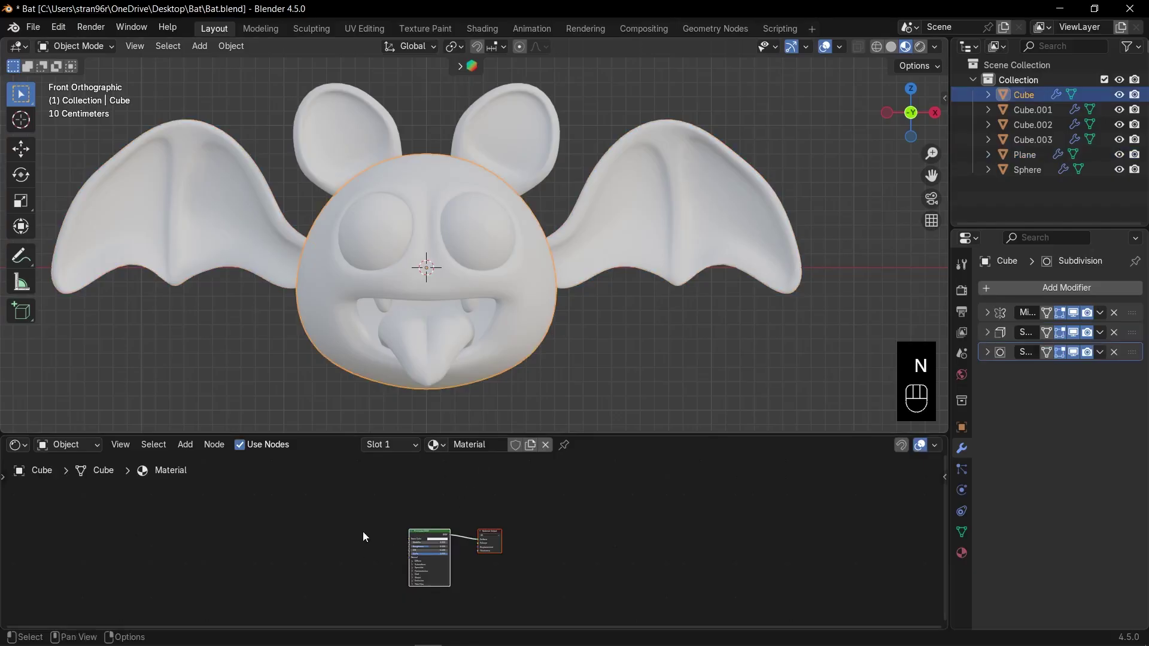
pyautogui.press('KP_Decimal')
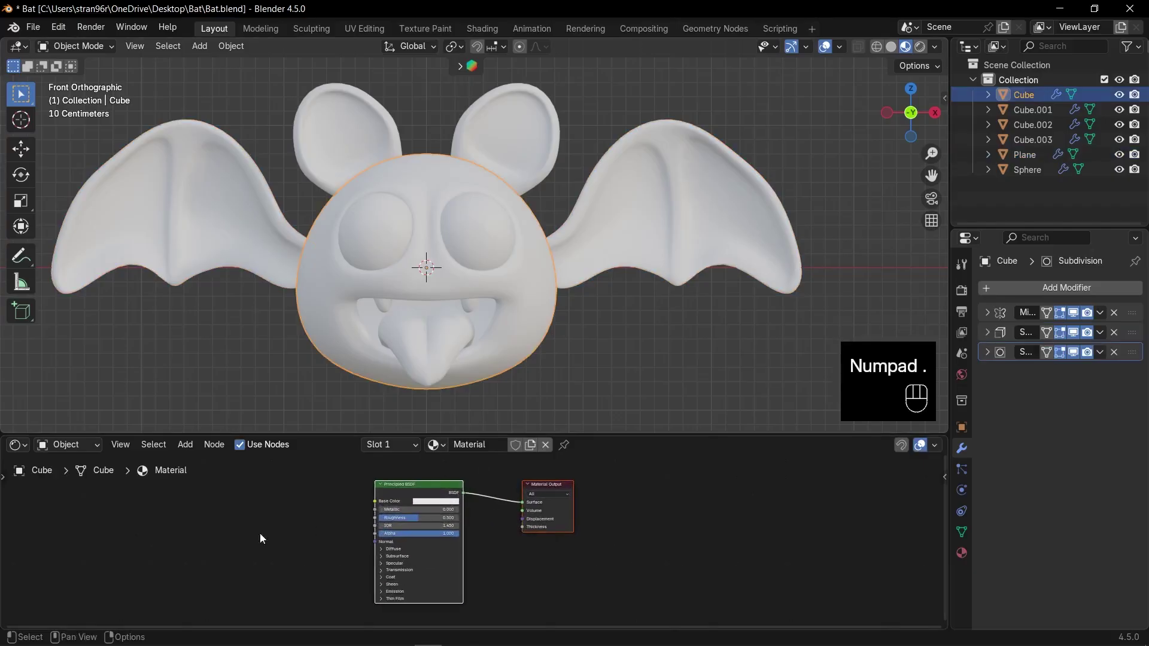
pyautogui.scroll(-2, 211, 544)
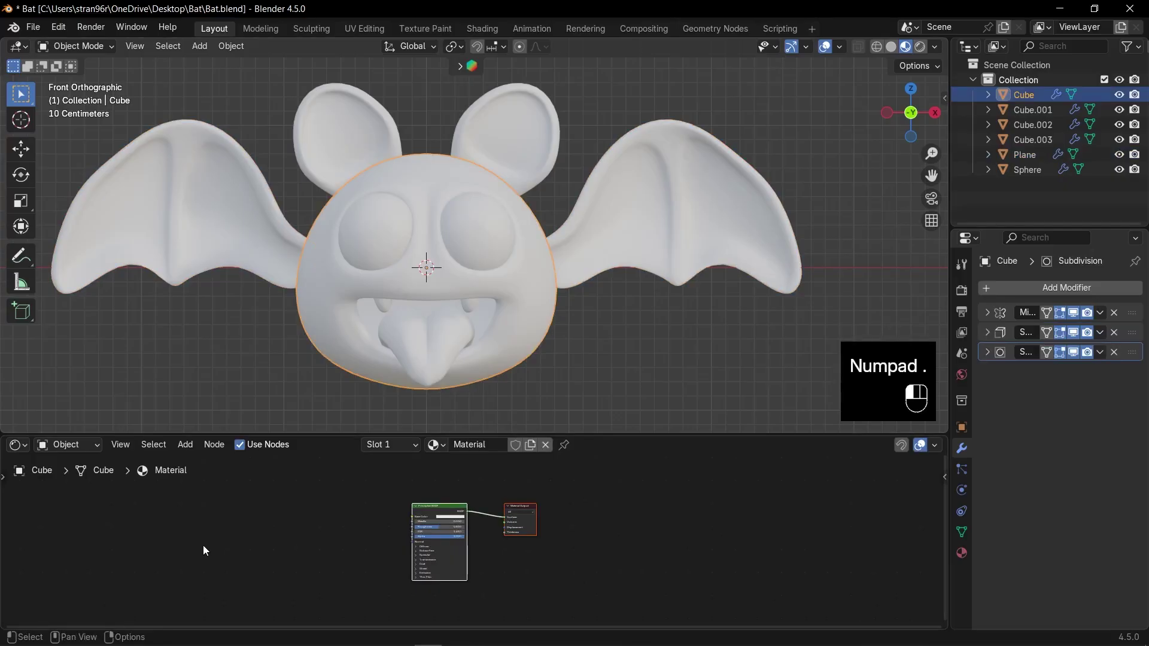
pyautogui.hotkey('shift', 'a')
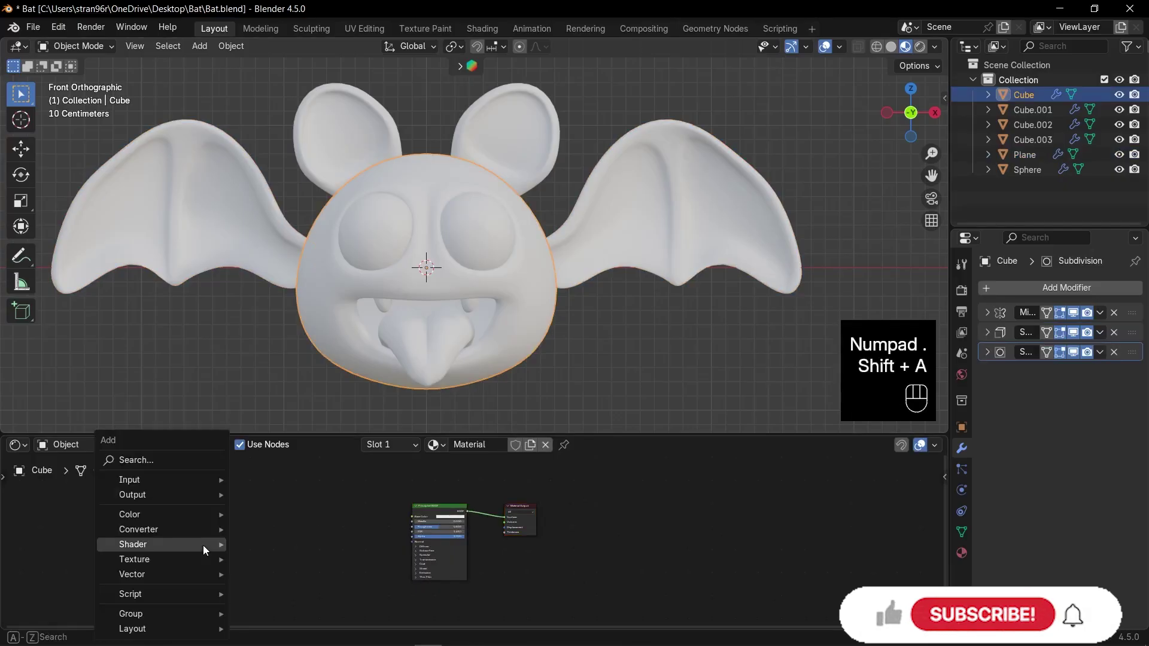
pyautogui.moveTo(203, 545)
pyautogui.write('noi')
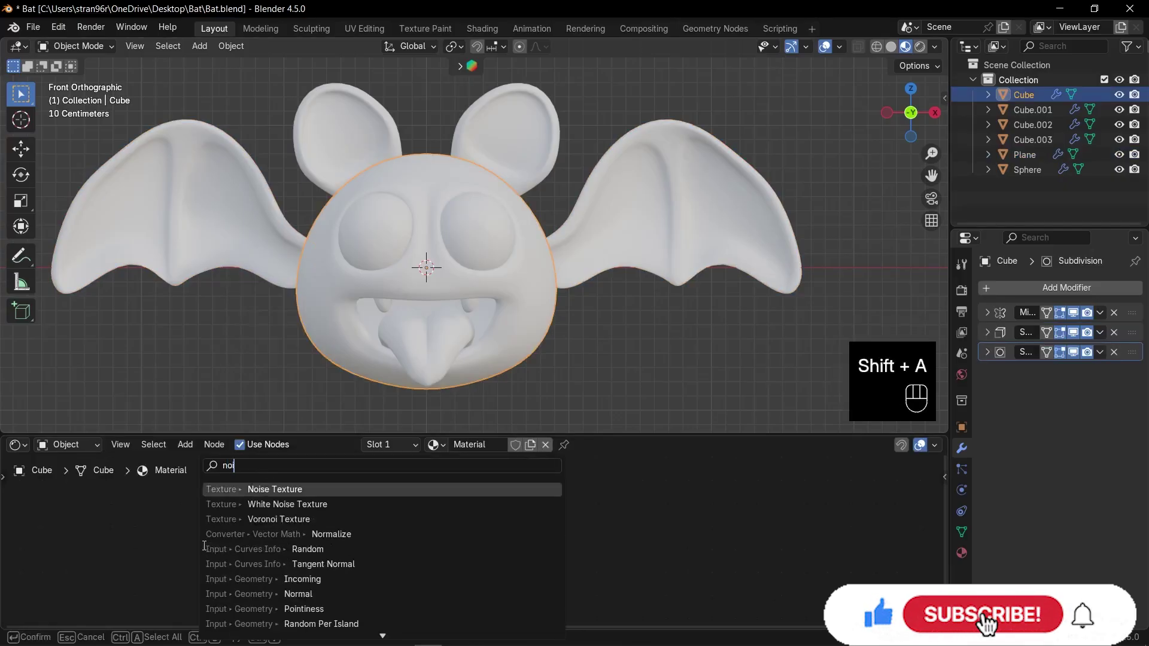
pyautogui.press('Return')
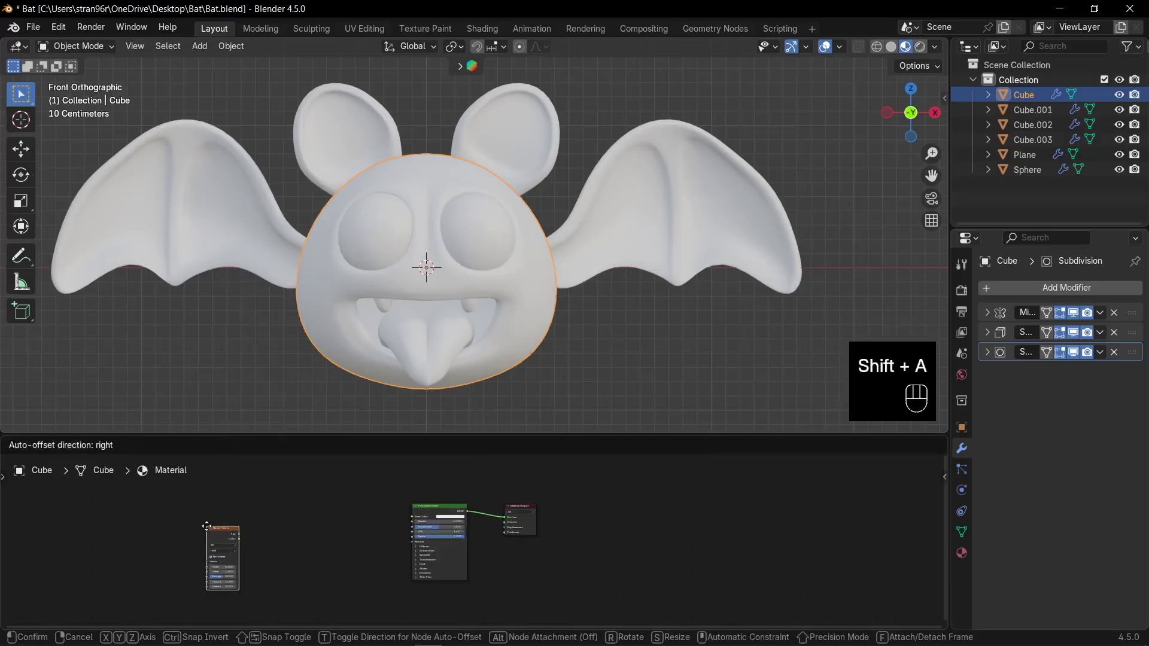
pyautogui.click(207, 526)
pyautogui.hotkey('ctrl', 't')
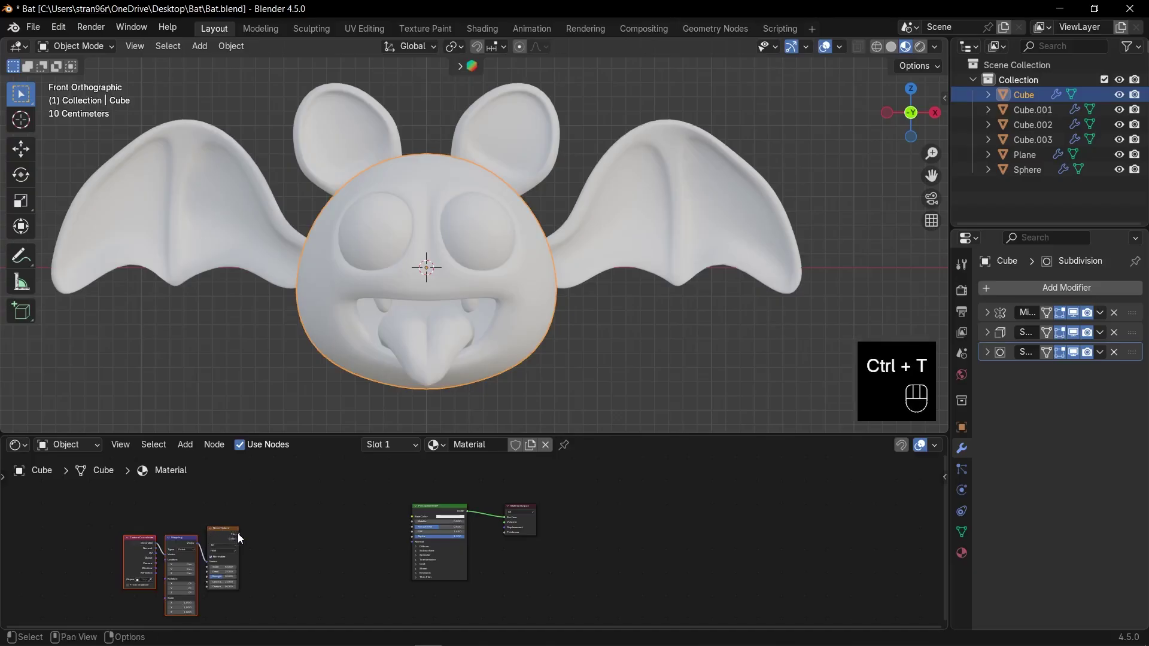
# Step: Connect the Noise Texture's Fac output to a new Color Ramp and preview the ramp on the head
pyautogui.moveTo(238, 533); pyautogui.dragTo(276, 537)
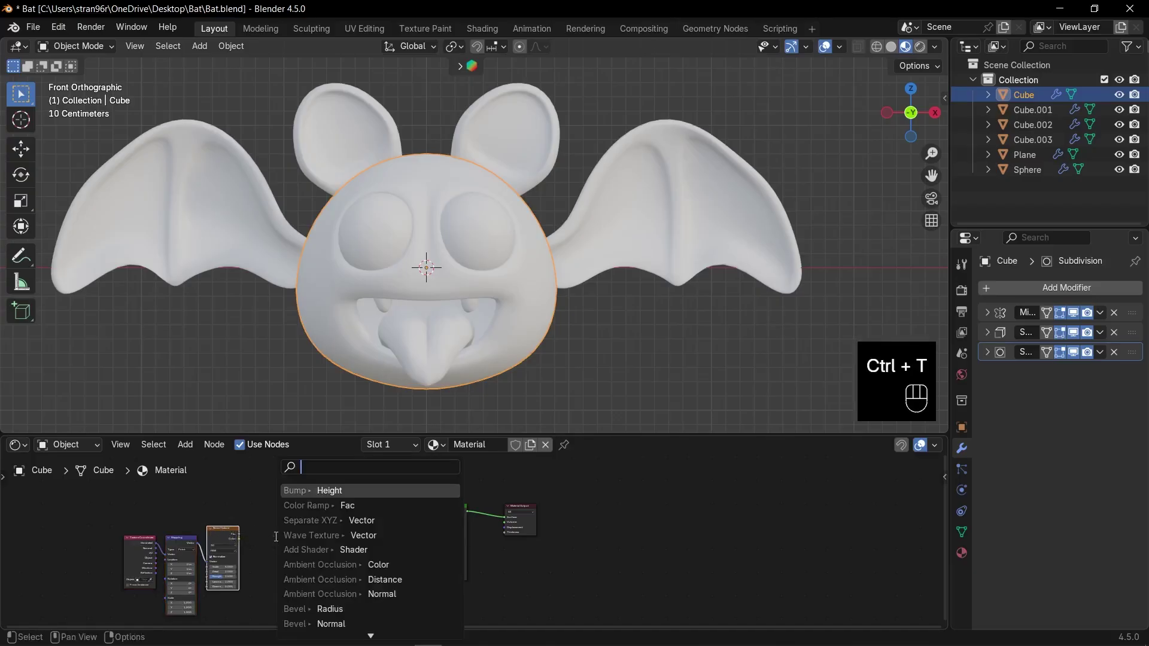
pyautogui.click(322, 506)
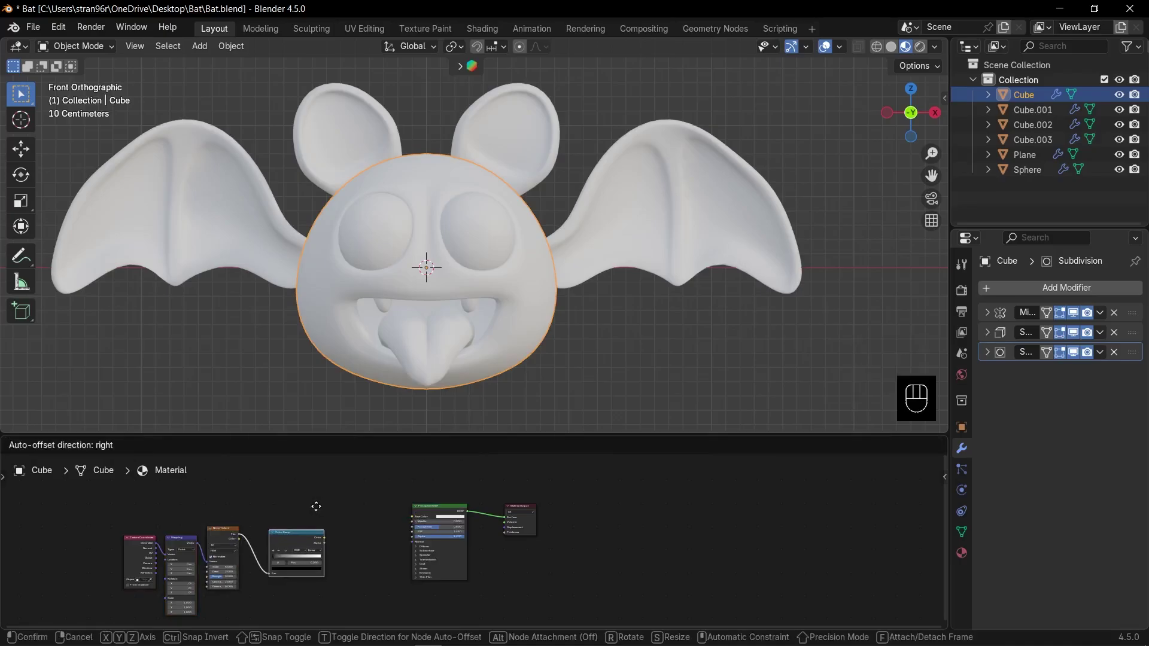
pyautogui.click(316, 506)
pyautogui.keyDown('ctrl'); pyautogui.keyDown('shift'); pyautogui.click(291, 536); pyautogui.keyUp('shift'); pyautogui.keyUp('ctrl')
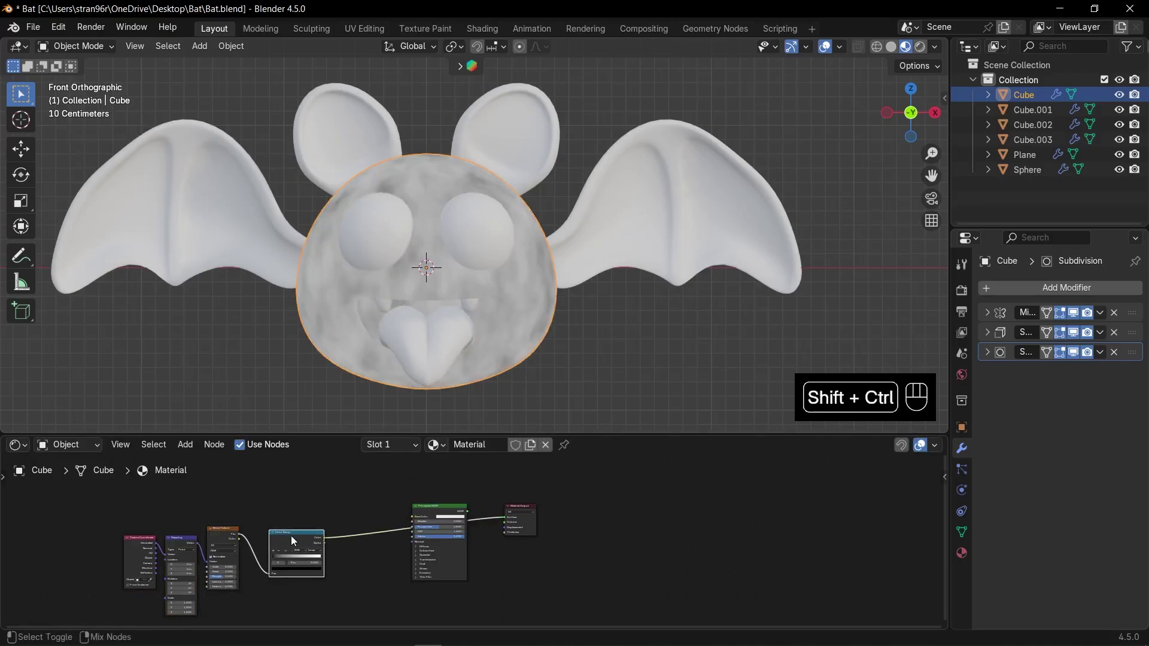
# Step: Shift the Color Ramp's black stop to 0.265 and set the Noise Texture scale to 44.7 and detail to 2.3
pyautogui.press('KP_Decimal')
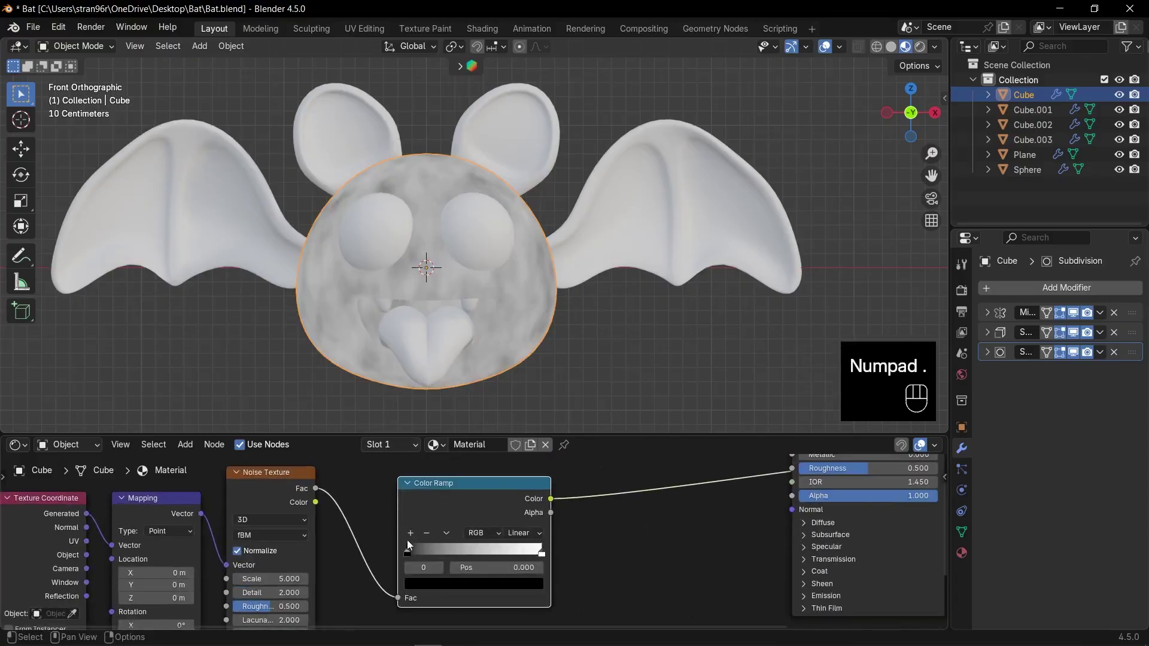
pyautogui.moveTo(407, 542); pyautogui.dragTo(442, 544)
pyautogui.moveTo(272, 579)
pyautogui.mouseDown()
pyautogui.moveTo(308, 579)
pyautogui.moveTo(255, 592)
pyautogui.moveTo(309, 579)
pyautogui.moveTo(288, 592)
pyautogui.mouseUp()
pyautogui.scroll(6, 403, 321)
pyautogui.scroll(-4, 360, 355)
pyautogui.scroll(-2, 623, 516)
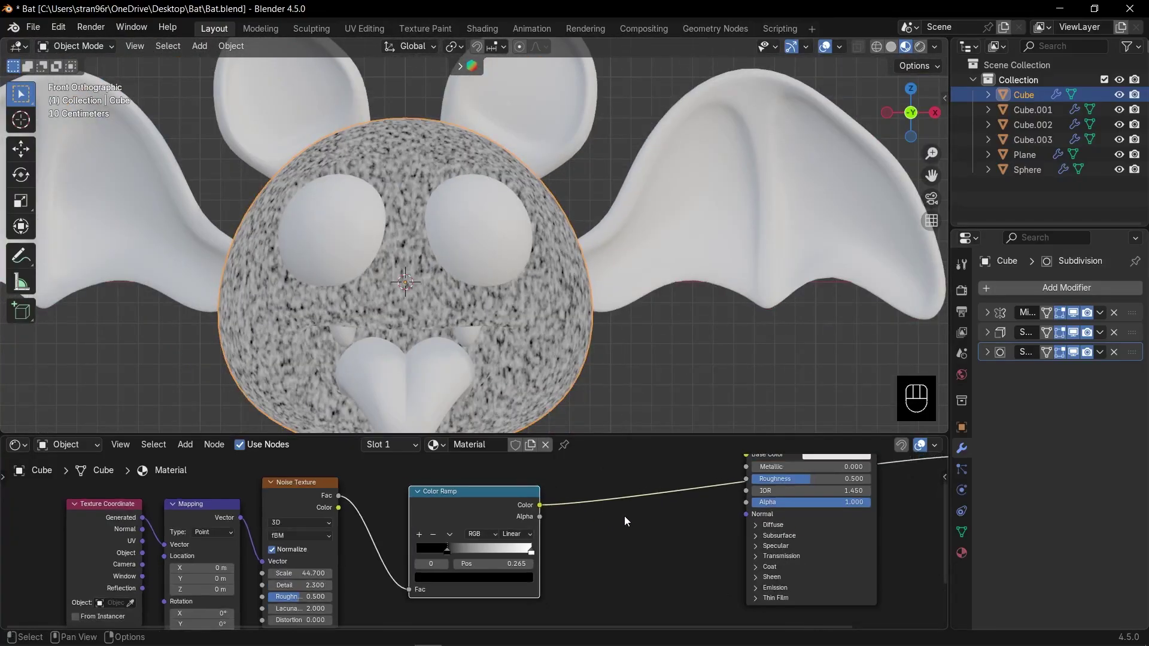
# Step: Restore the Principled BSDF output and route the Color Ramp color through a new Bump node's Height into the shader's Normal
pyautogui.keyDown('ctrl'); pyautogui.keyDown('shift'); pyautogui.click(719, 460); pyautogui.keyUp('shift'); pyautogui.keyUp('ctrl')
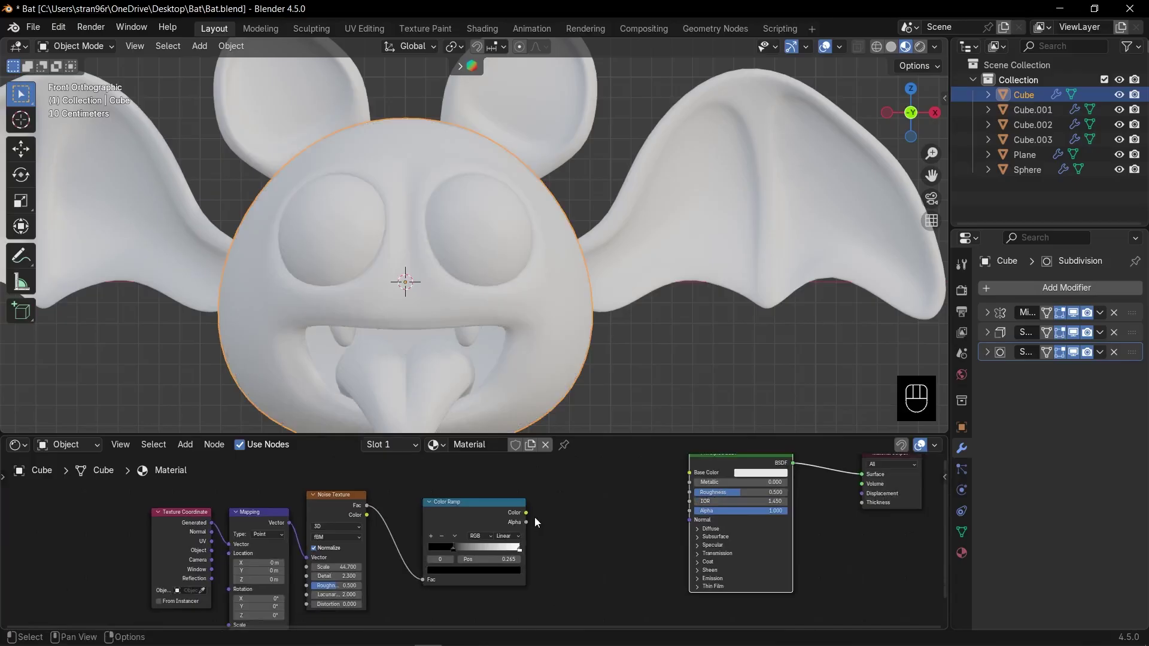
pyautogui.moveTo(527, 513); pyautogui.dragTo(618, 520)
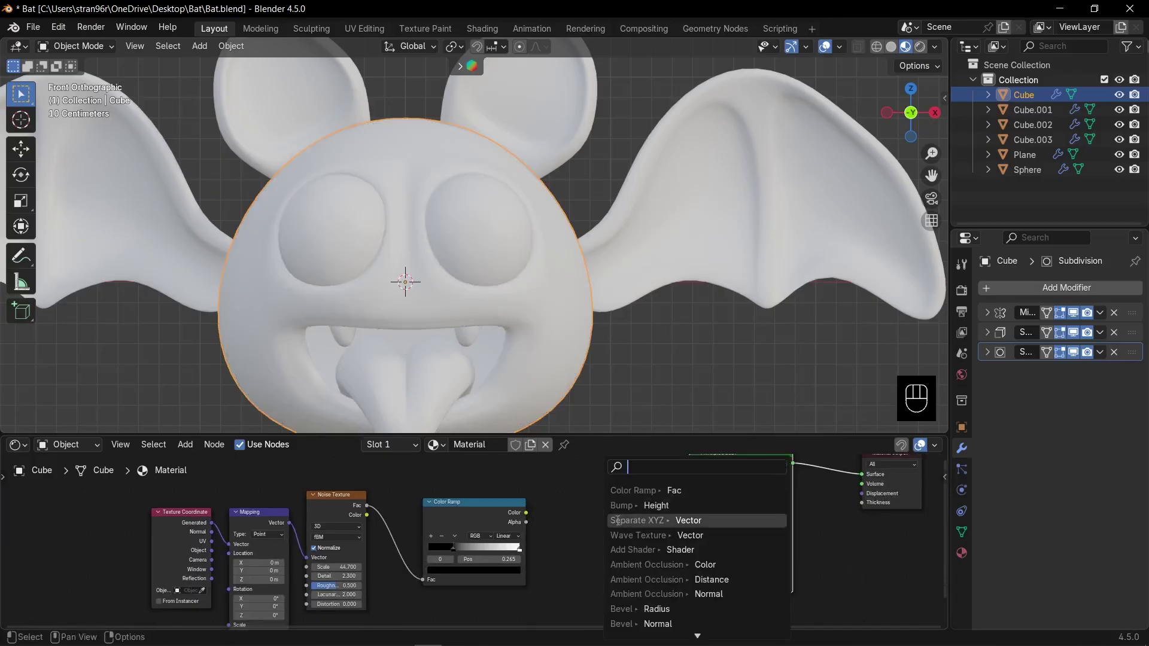
pyautogui.click(640, 510)
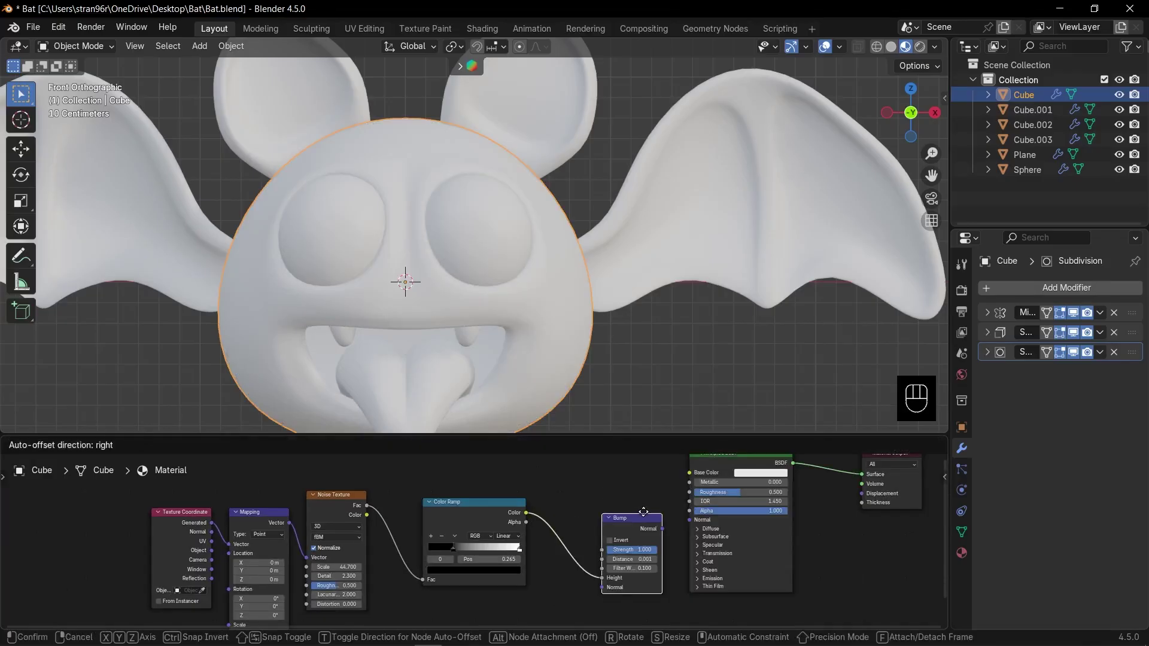
pyautogui.click(669, 522)
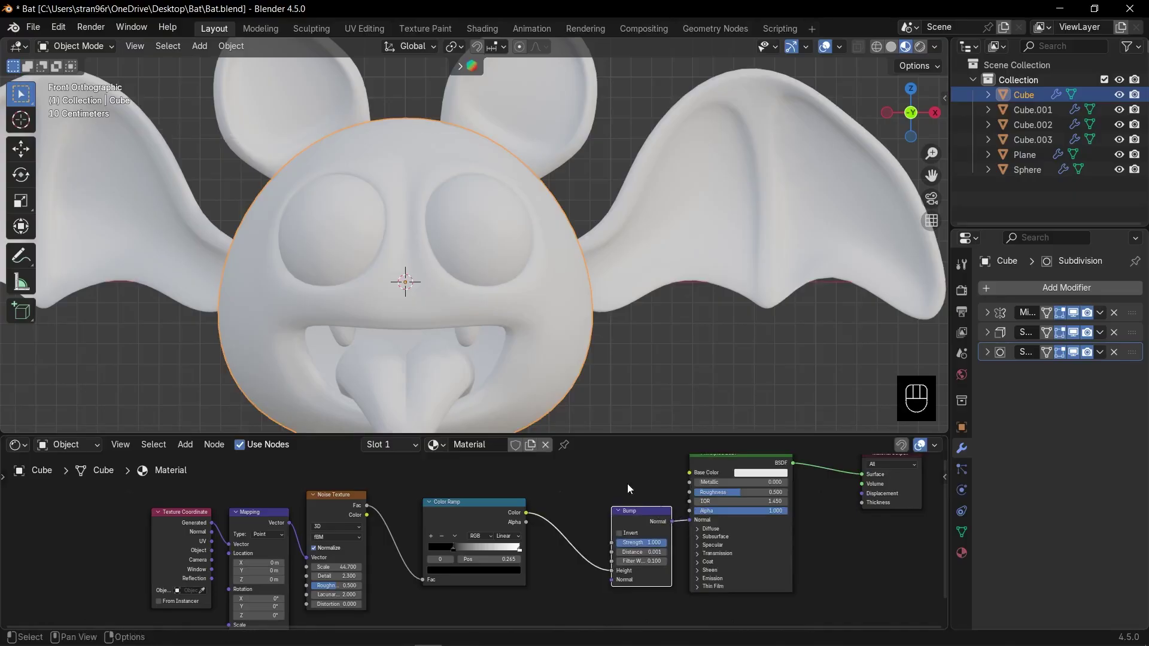
# Step: Change the head material's Base Color to a dark navy blue
pyautogui.click(758, 474)
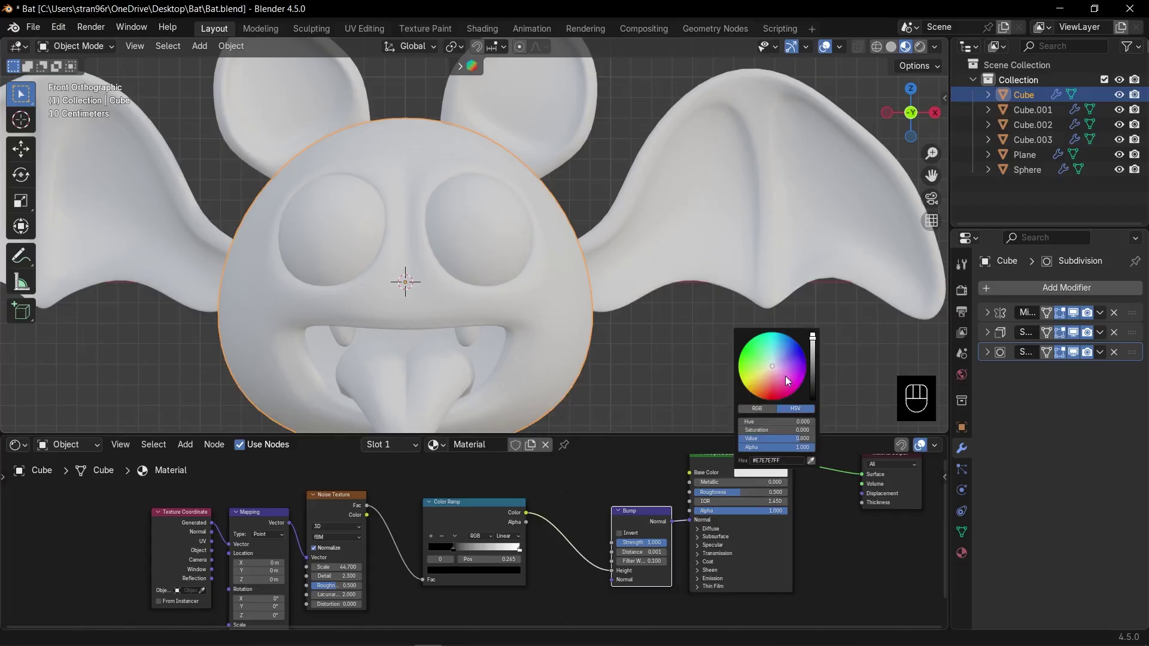
pyautogui.moveTo(813, 358); pyautogui.dragTo(817, 384)
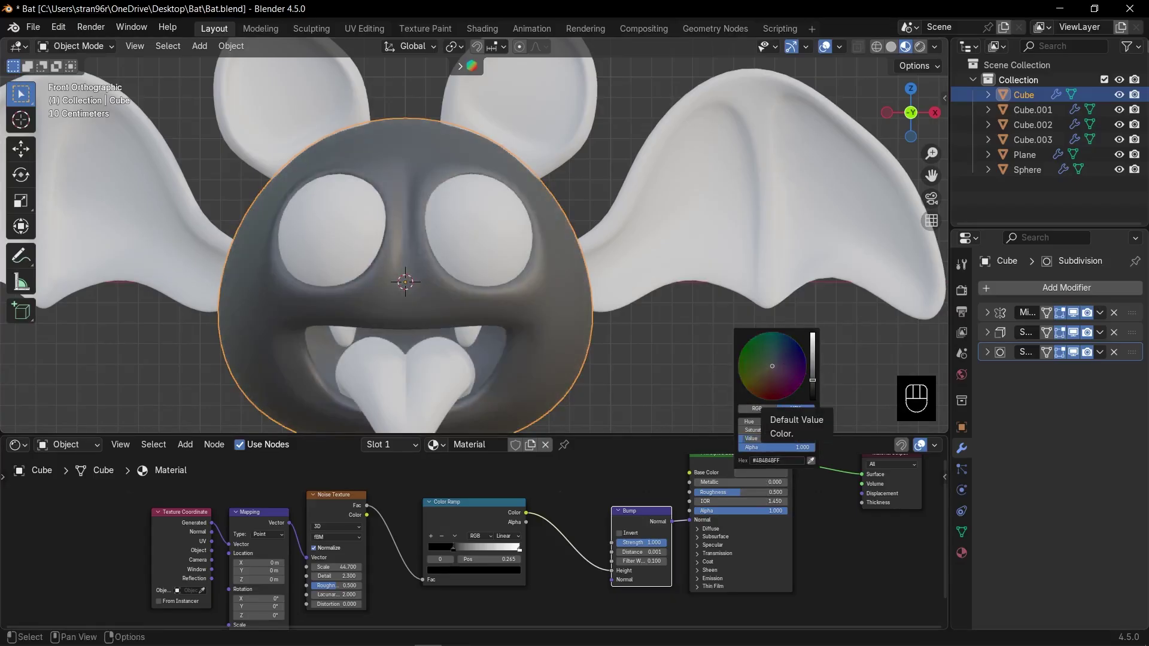
pyautogui.click(784, 356)
pyautogui.click(812, 383)
# Step: Set the Bump strength to 0.127 and distance to 0.101, raise the Noise Texture scale to 59.3, and save the file
pyautogui.scroll(2, 856, 141)
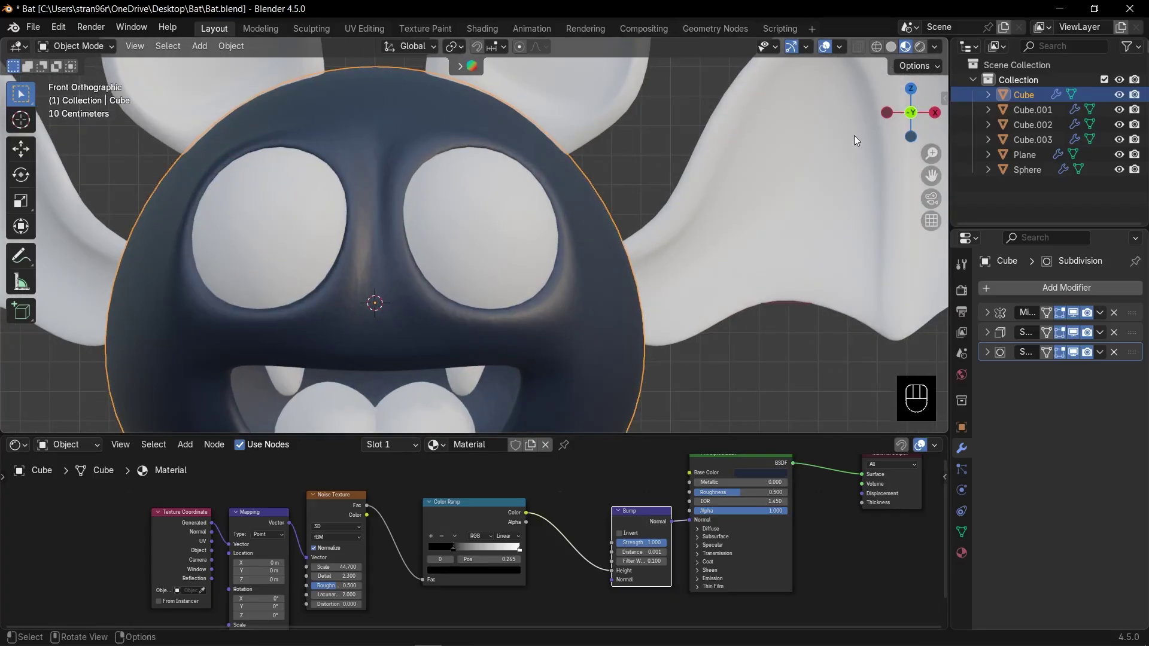
pyautogui.moveTo(599, 193); pyautogui.dragTo(554, 220, button='middle')
pyautogui.scroll(3, 554, 220)
pyautogui.scroll(10, 569, 516)
pyautogui.scroll(-2, 822, 544)
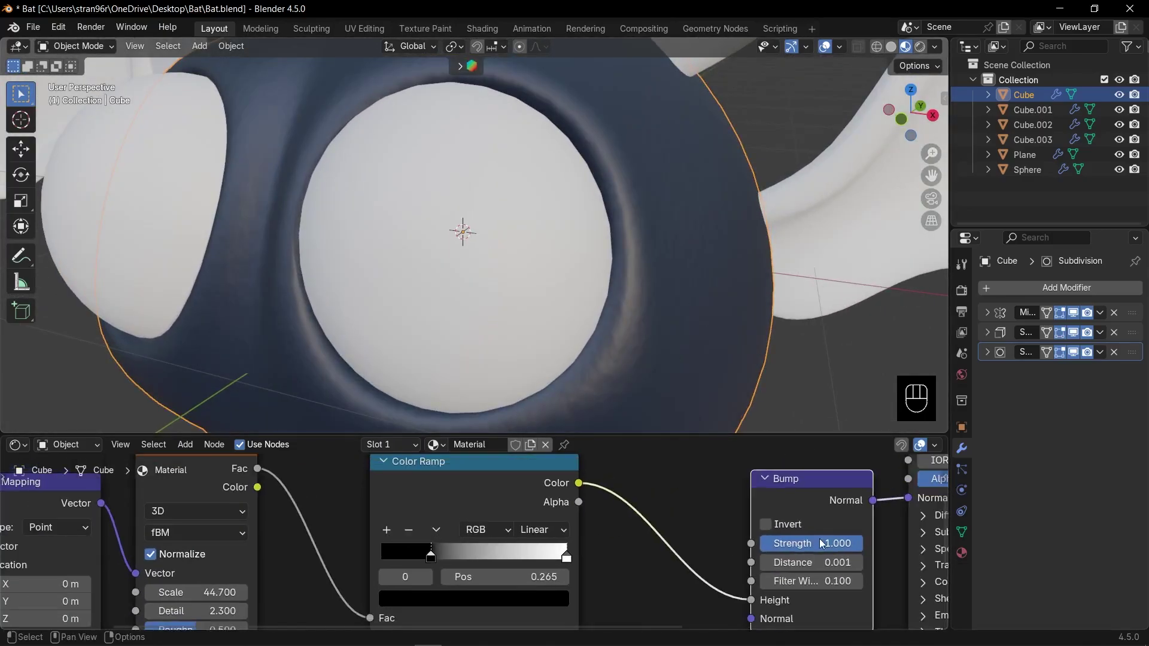
pyautogui.moveTo(822, 544); pyautogui.dragTo(778, 543)
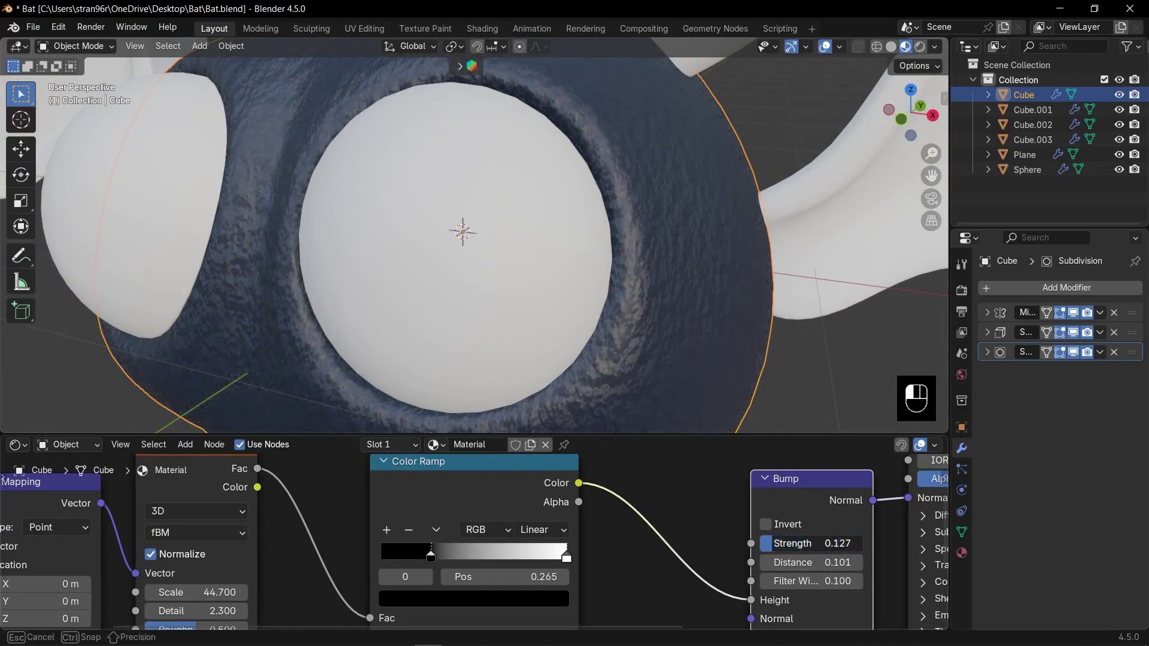
pyautogui.moveTo(203, 593); pyautogui.dragTo(239, 592)
pyautogui.scroll(-5, 635, 337)
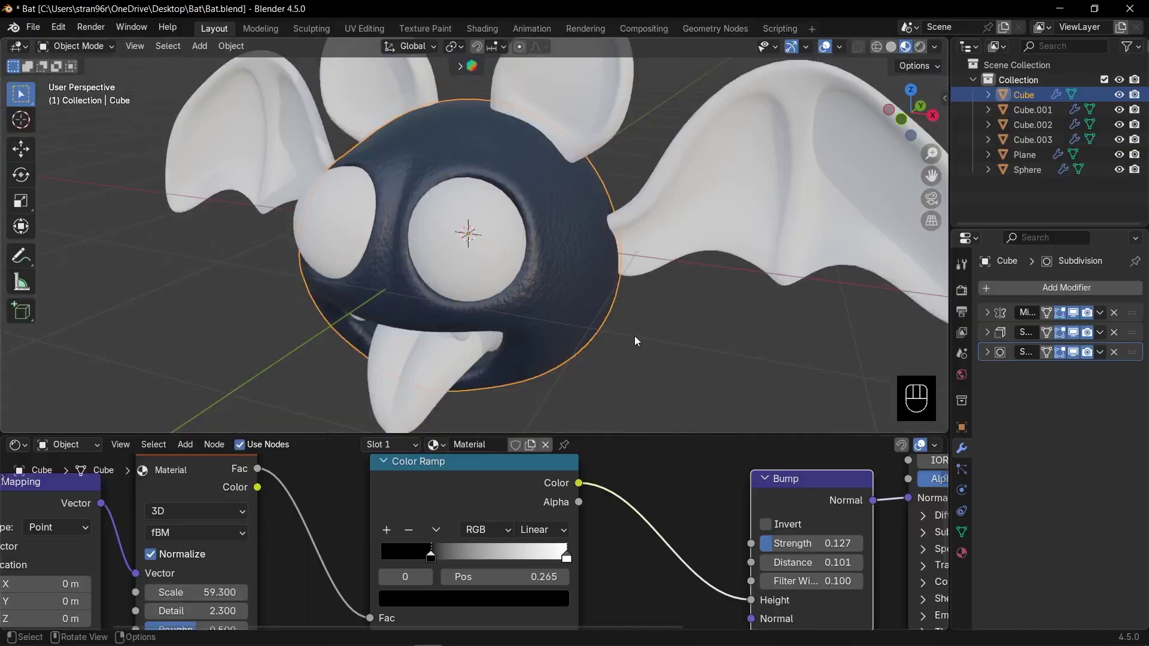
pyautogui.press('KP_1')
pyautogui.scroll(-5, 626, 333)
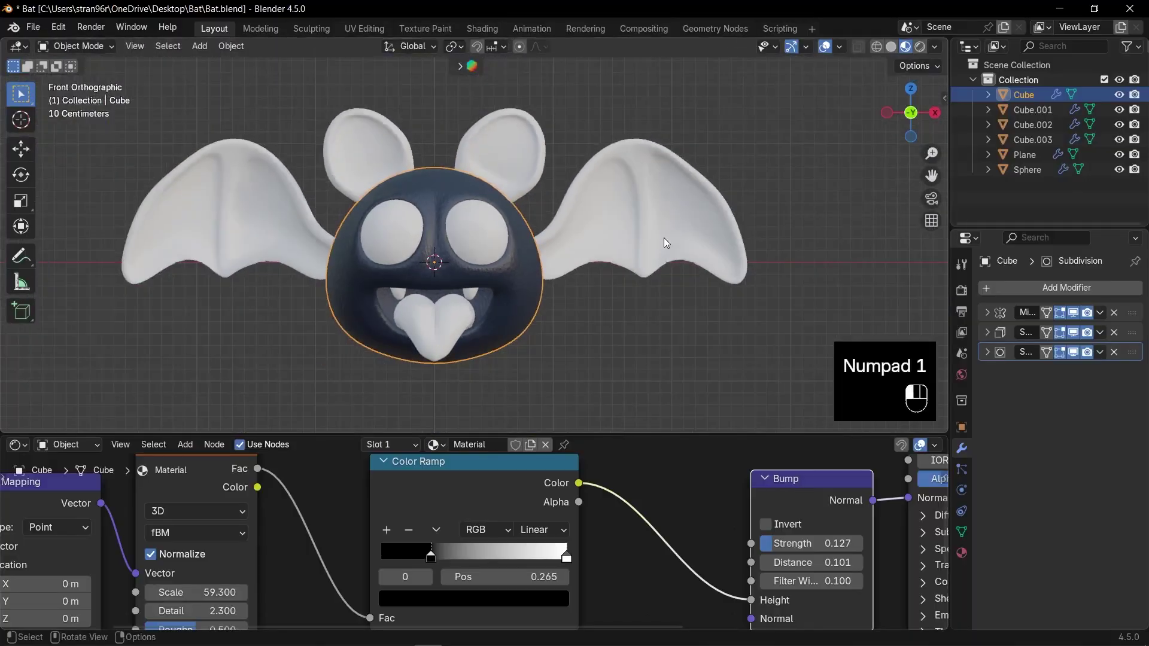
pyautogui.hotkey('ctrl', 's')
# Step: Link the head's material to the wings and ears, and save the file
pyautogui.click(663, 239)
pyautogui.keyDown('shift'); pyautogui.click(503, 184); pyautogui.keyUp('shift')
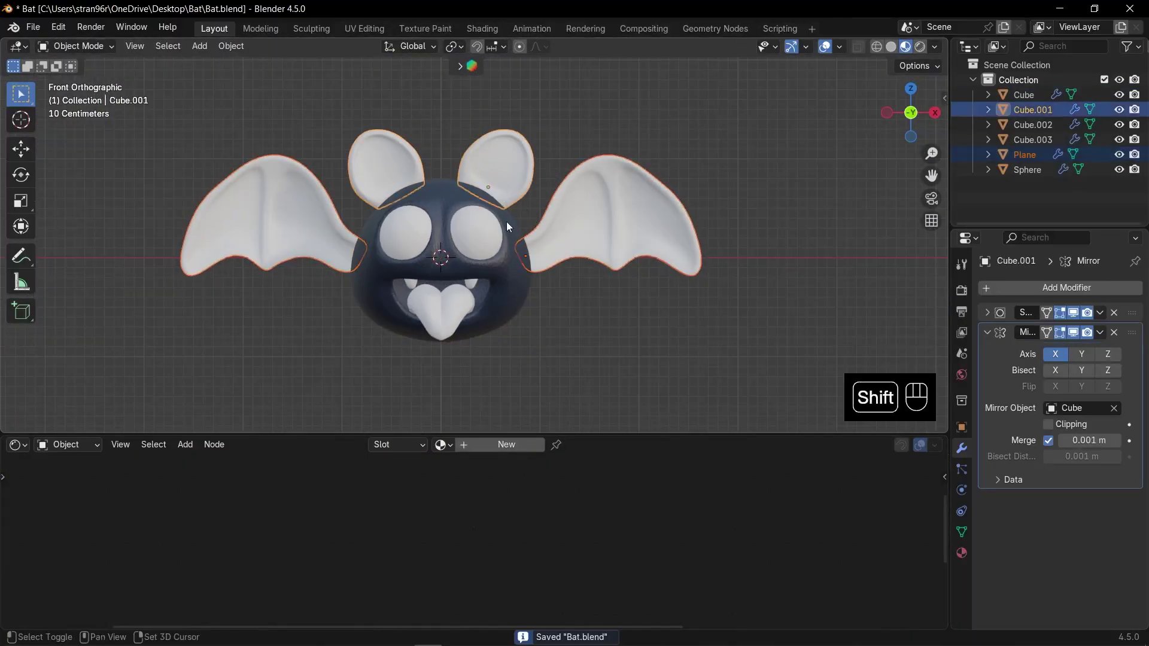
pyautogui.keyDown('shift'); pyautogui.click(519, 278); pyautogui.keyUp('shift')
pyautogui.hotkey('ctrl', 'l')
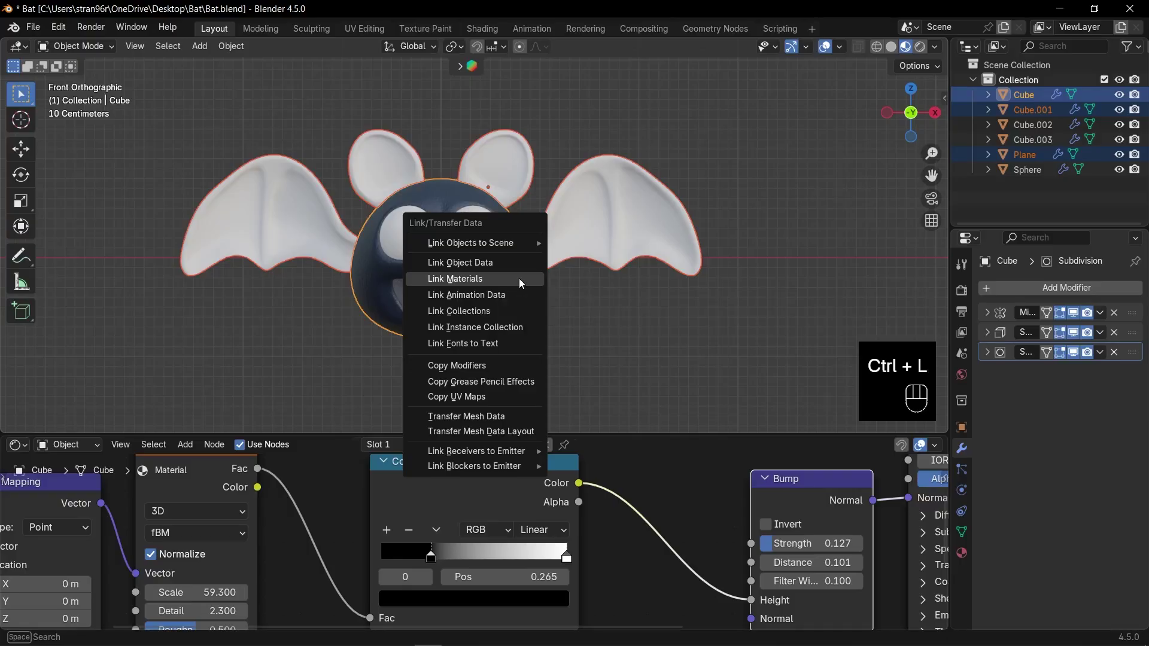
pyautogui.click(519, 279)
pyautogui.scroll(5, 523, 282)
pyautogui.hotkey('ctrl', 's')
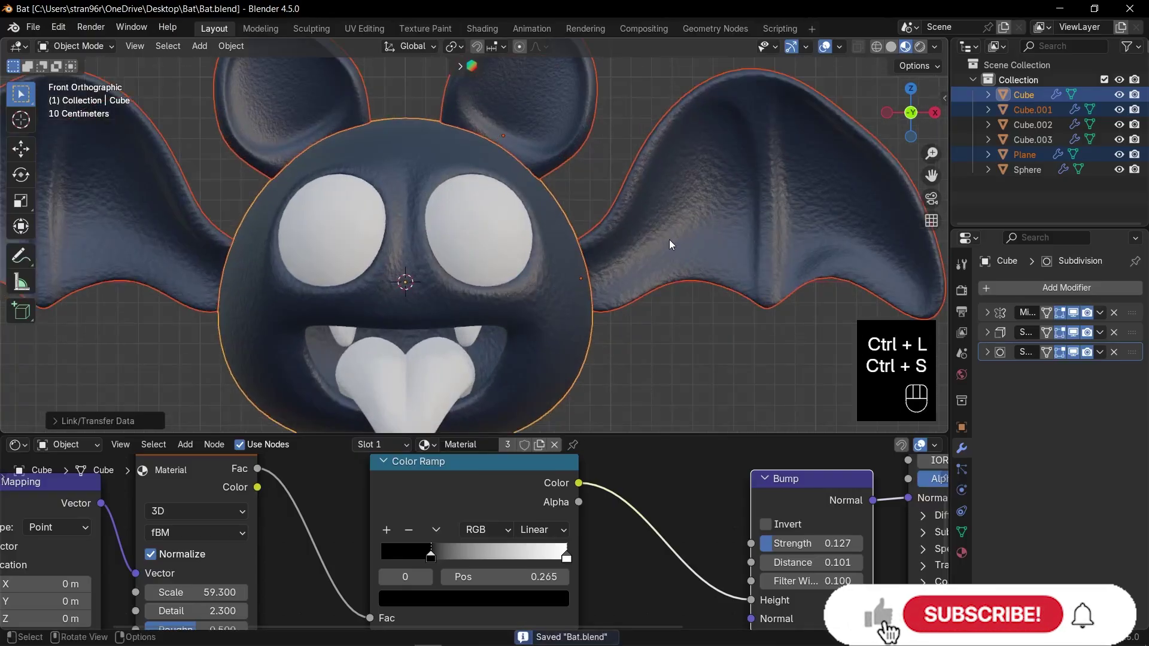
# Step: Open the wing mesh for editing with its cage fitted to the Subdivision and Mirror modifier results
pyautogui.click(711, 237)
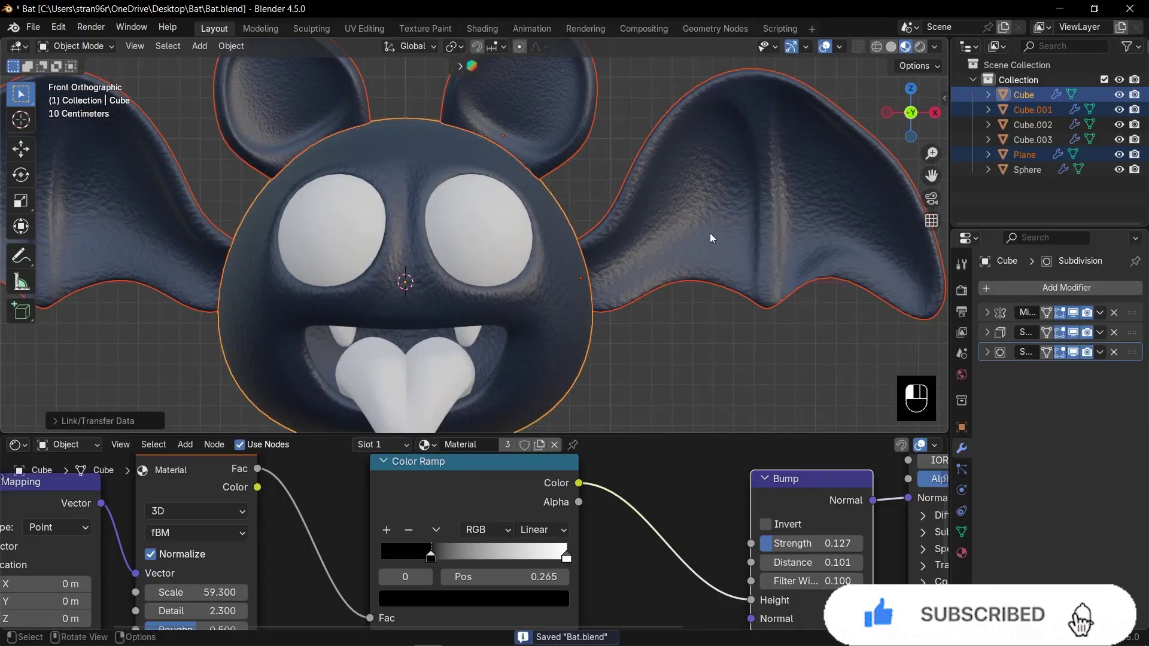
pyautogui.press('KP_Decimal')
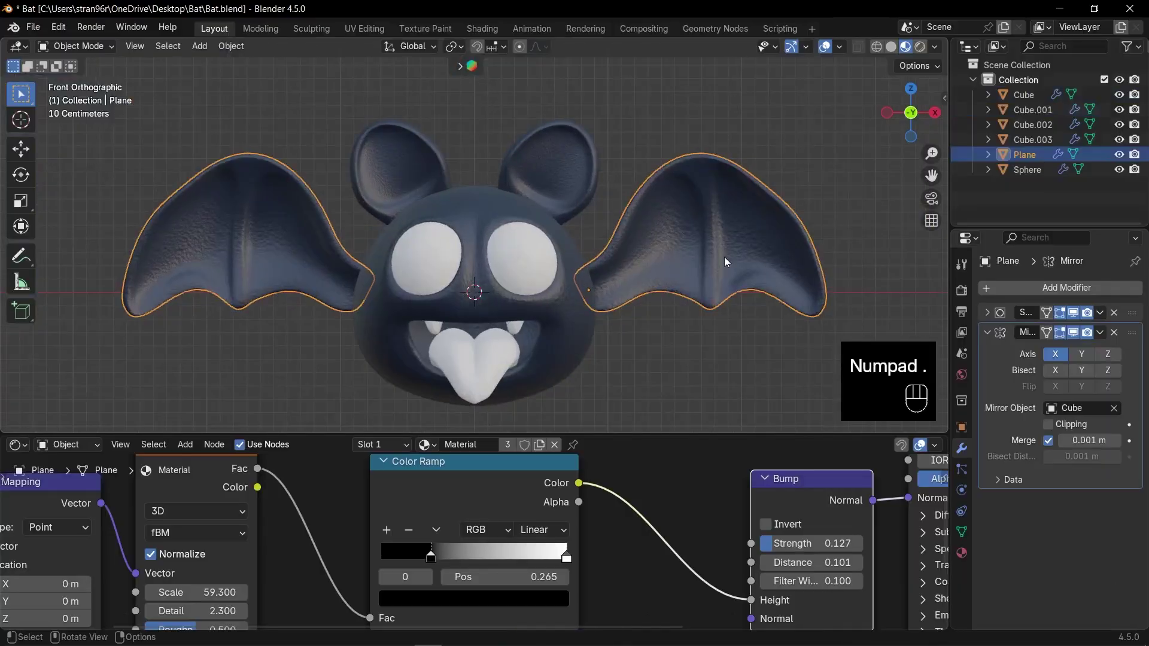
pyautogui.press('Tab')
pyautogui.press('KP_Decimal')
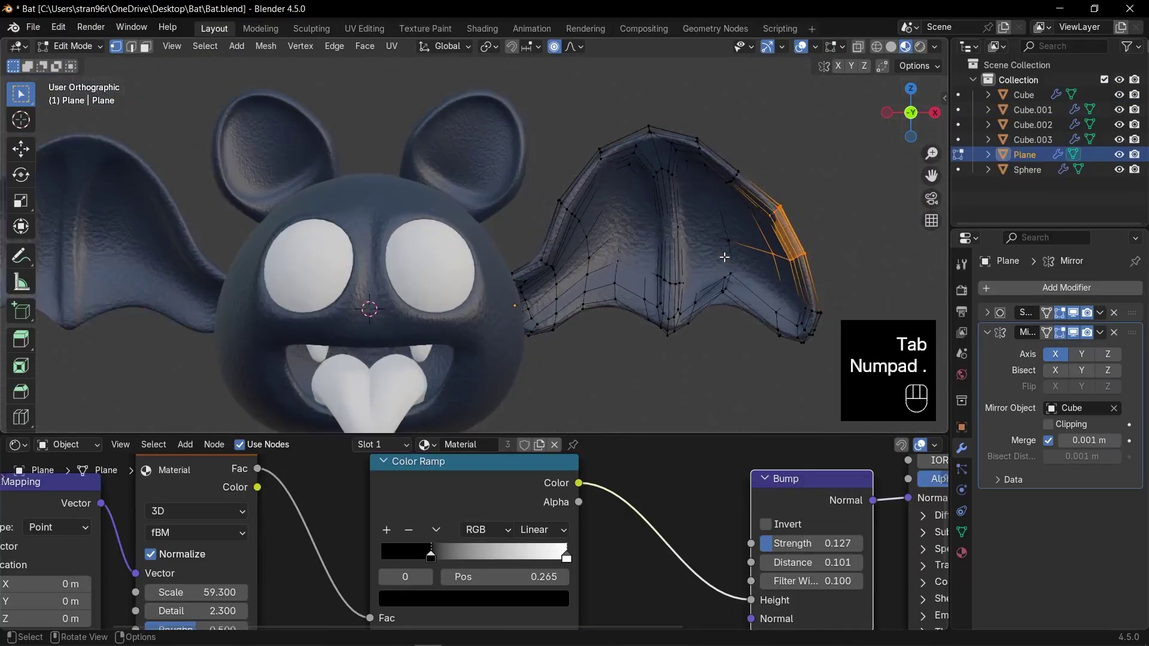
pyautogui.scroll(-5, 646, 256)
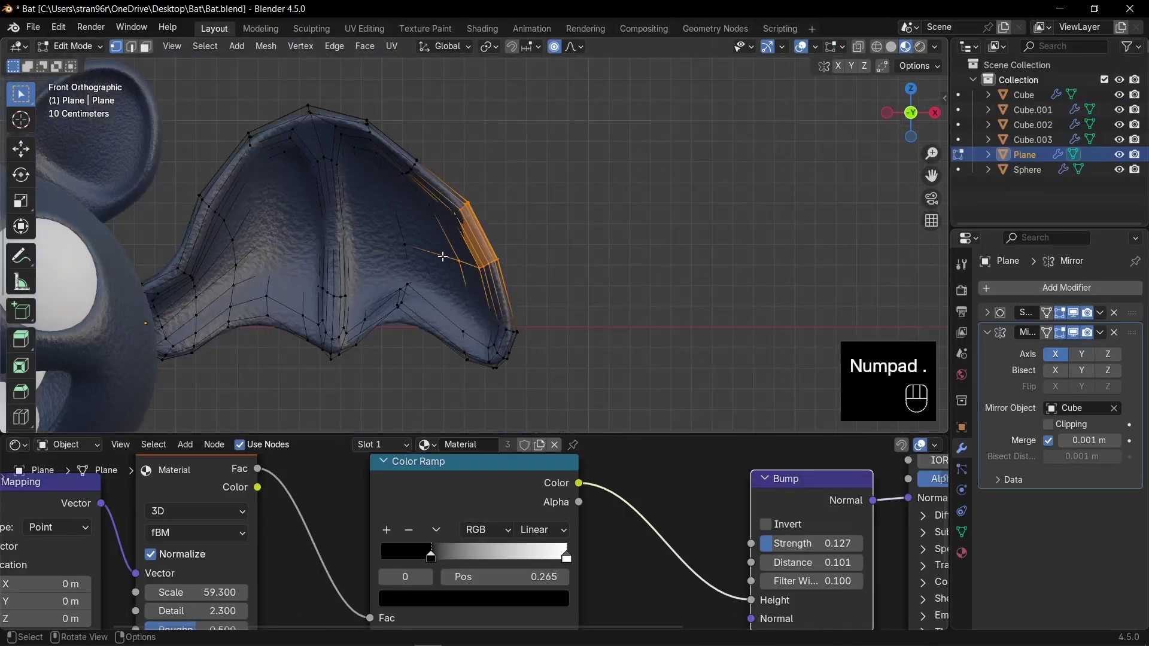
pyautogui.press('Tab')
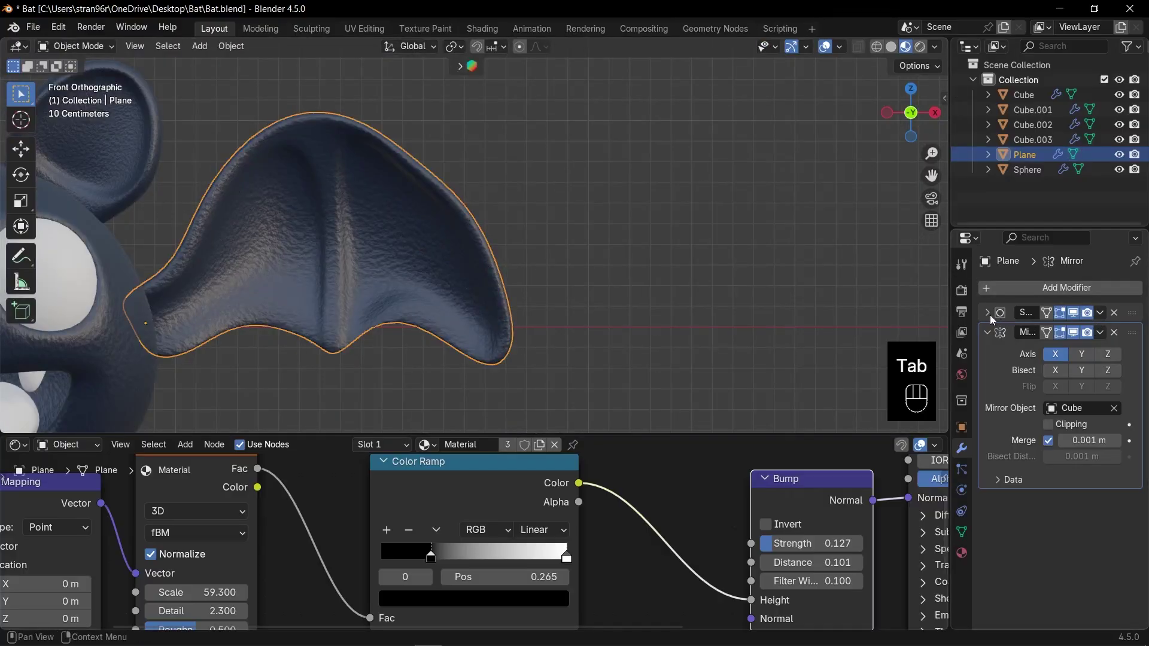
pyautogui.press('Tab')
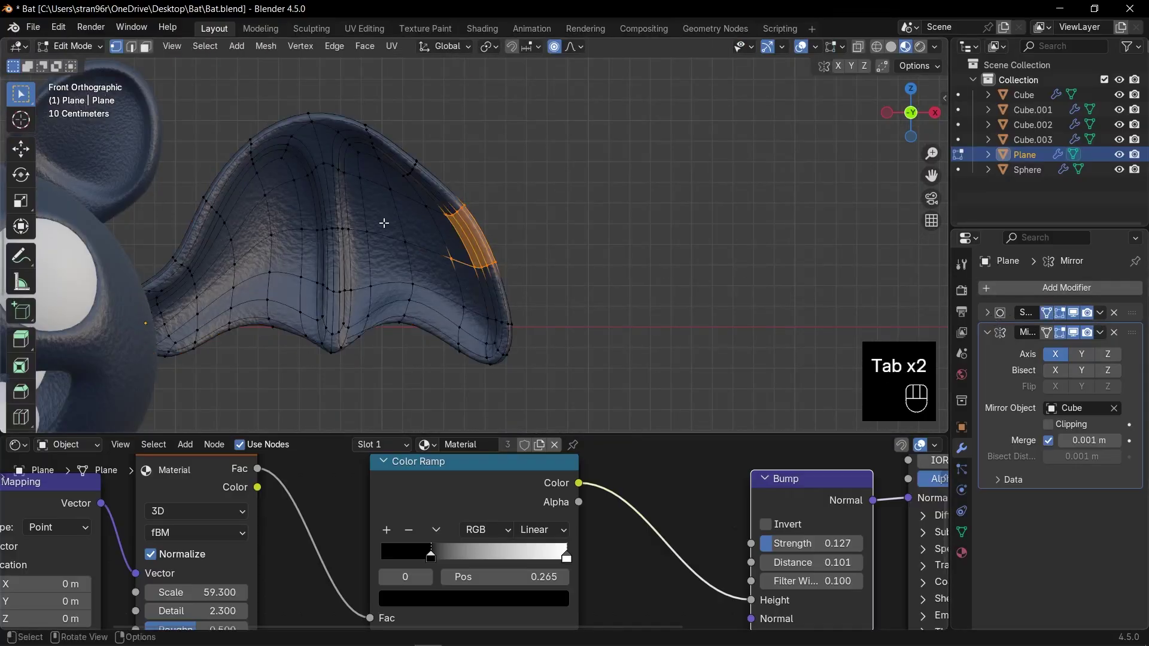
# Step: Select all inner membrane faces on both sides of the wing's central ridge, leaving the rim and ridge unselected
pyautogui.scroll(4, 384, 223)
pyautogui.press('3')
pyautogui.press('c')
pyautogui.moveTo(383, 257)
pyautogui.mouseDown()
pyautogui.moveTo(431, 335)
pyautogui.moveTo(431, 385)
pyautogui.moveTo(398, 413)
pyautogui.mouseUp()
pyautogui.rightClick(695, 234)
pyautogui.scroll(-2, 696, 234)
pyautogui.press('c')
pyautogui.moveTo(353, 347)
pyautogui.mouseDown()
pyautogui.moveTo(287, 254)
pyautogui.moveTo(289, 383)
pyautogui.mouseUp()
pyautogui.rightClick(300, 374)
pyautogui.scroll(-3, 598, 248)
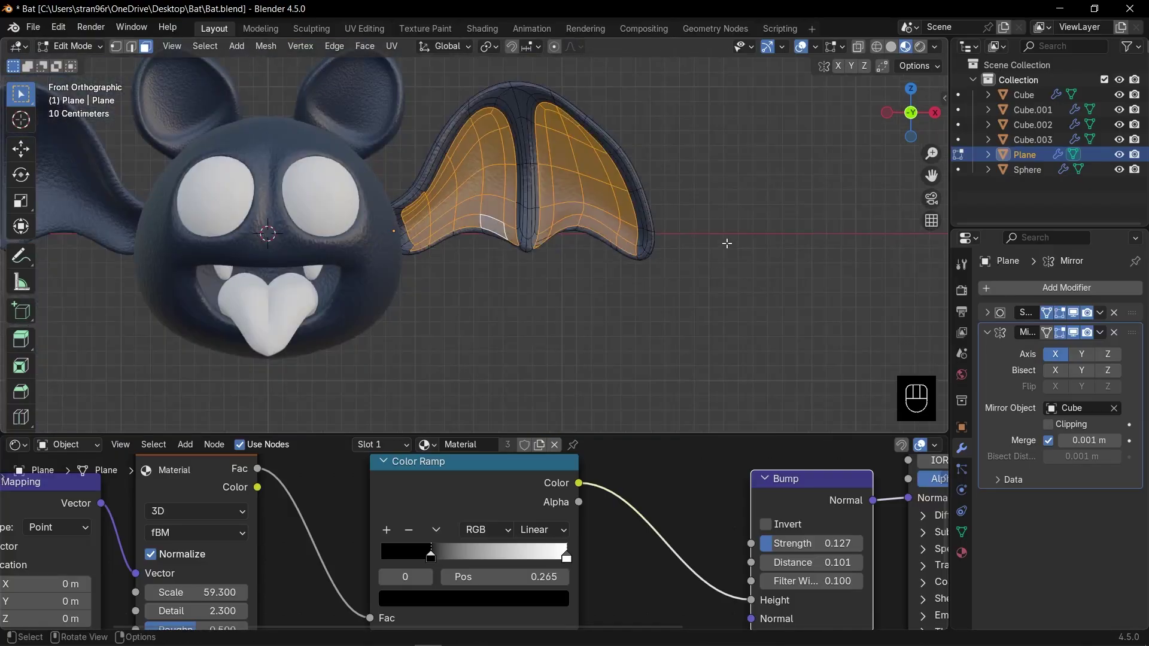
# Step: Add a second material slot to the wing and assign the selected membrane faces to it
pyautogui.click(384, 444)
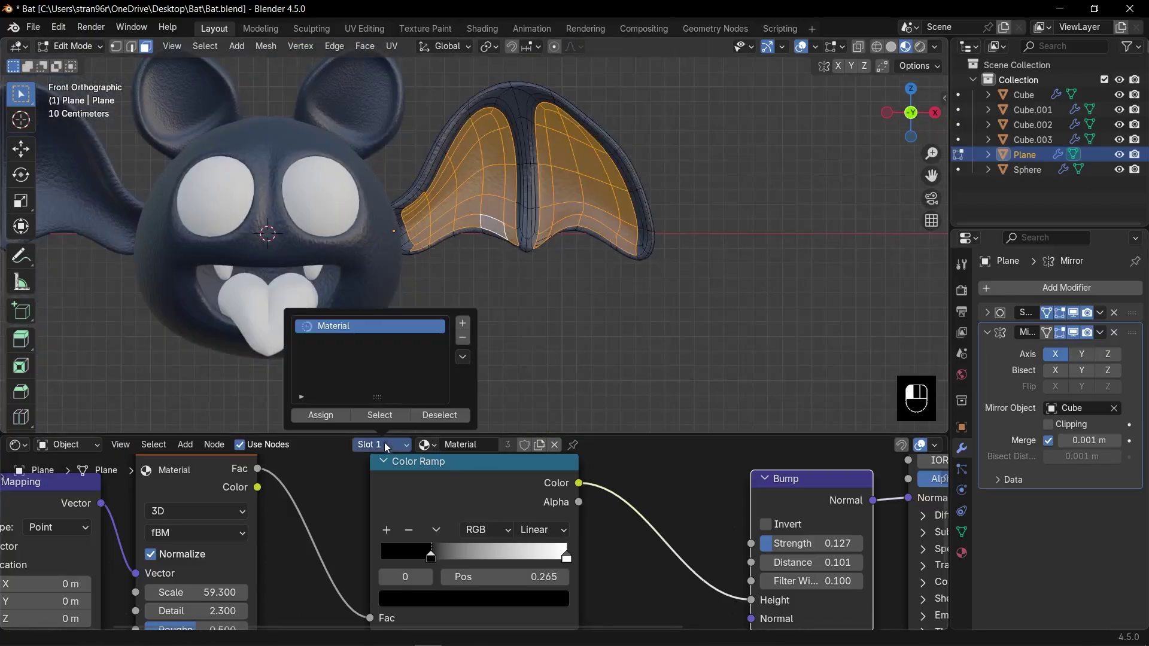
pyautogui.click(464, 324)
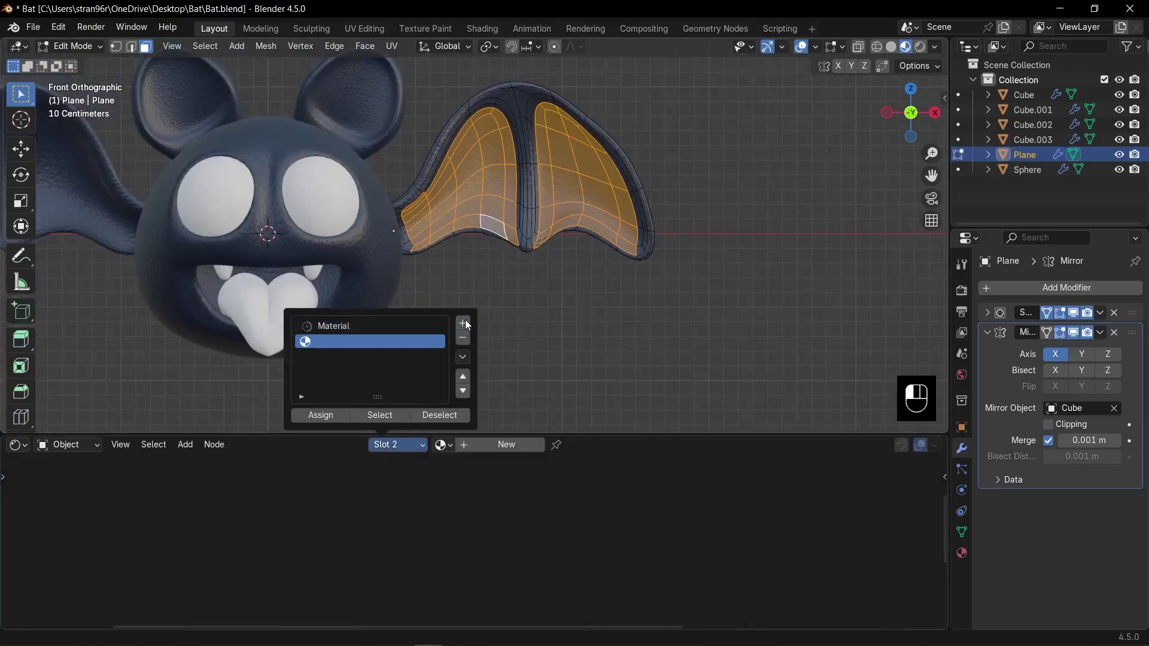
pyautogui.click(333, 414)
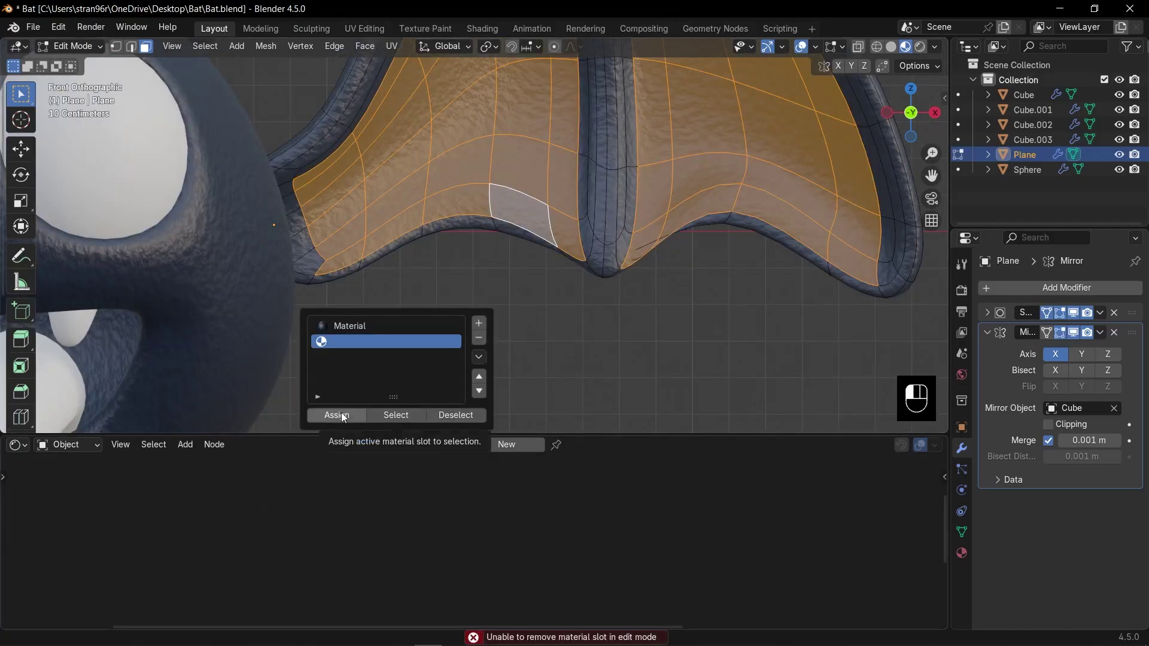
pyautogui.hotkey('alt', 'z')
pyautogui.hotkey('alt', 'z')
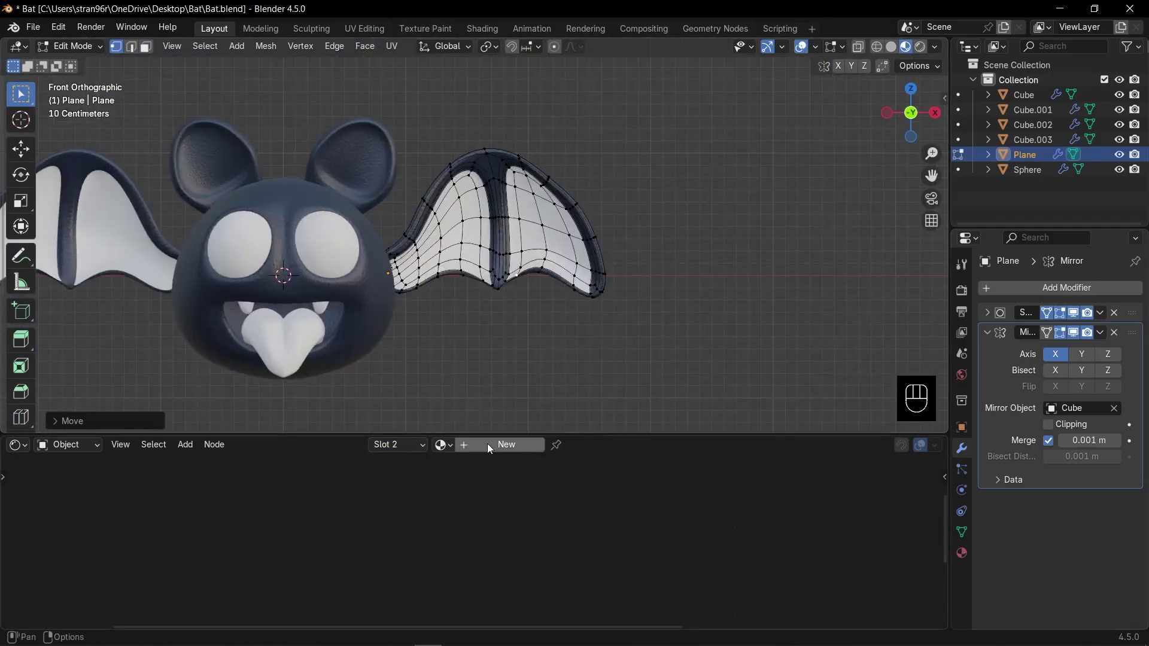
# Step: Create a new material in the wing's second slot with a magenta Base Color and return to Object Mode
pyautogui.click(487, 443)
pyautogui.click(483, 504)
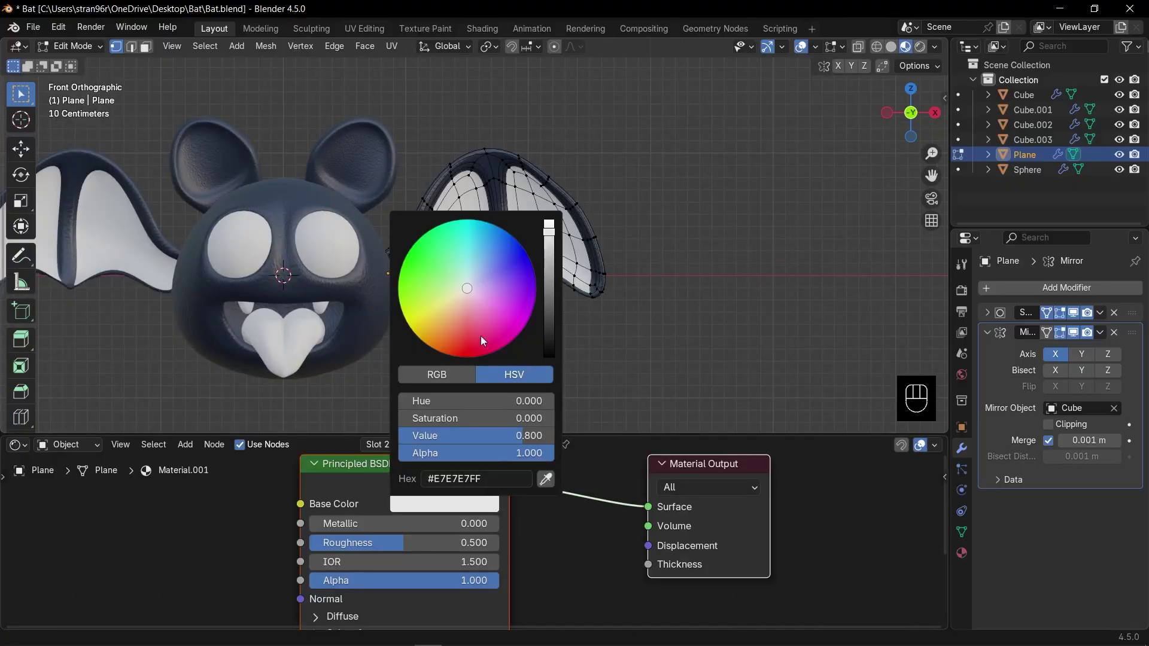
pyautogui.moveTo(480, 336); pyautogui.dragTo(485, 340)
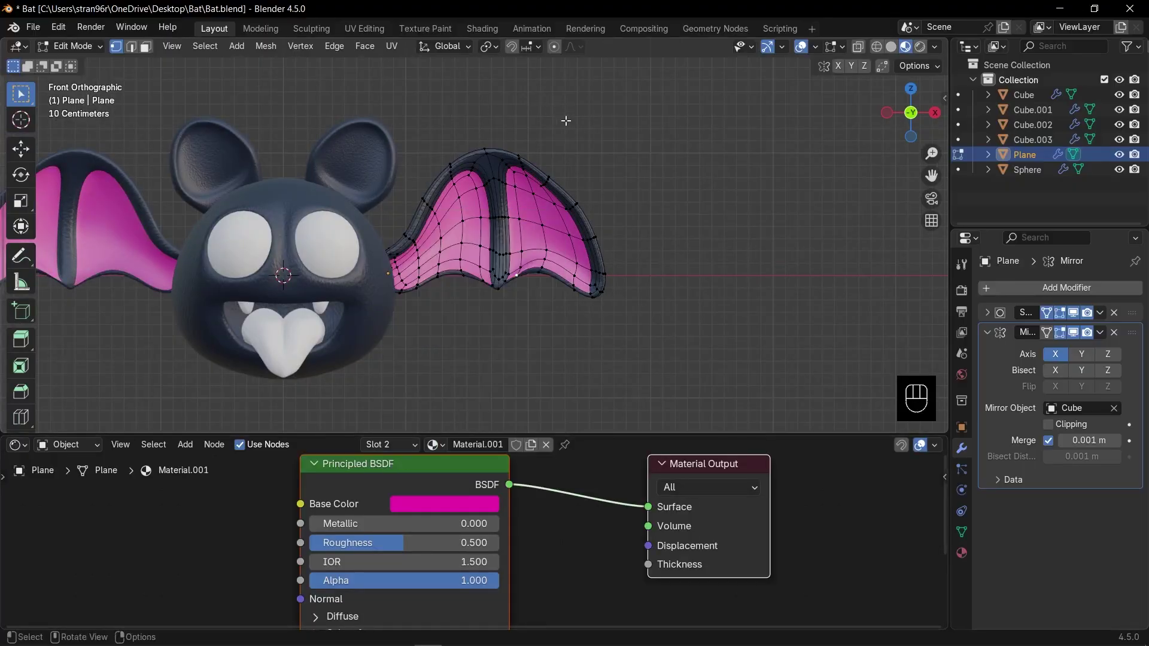
pyautogui.press('Tab')
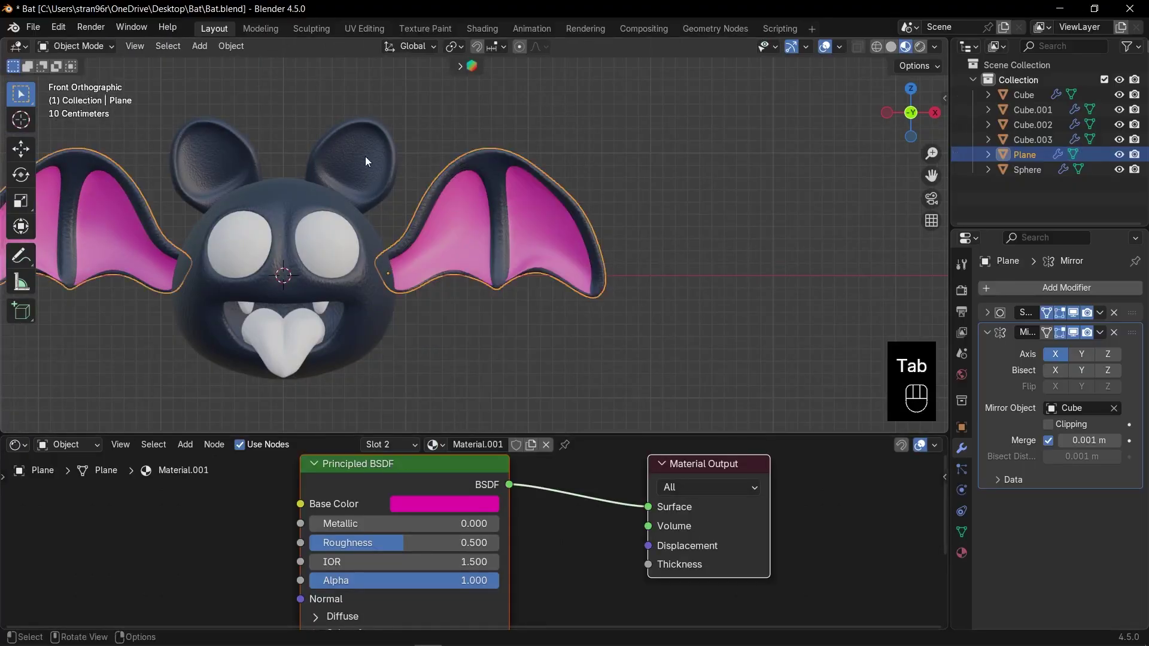
# Step: Open the ear mesh for editing with its cage fitted to the Subdivision and Mirror modifier results
pyautogui.click(363, 157)
pyautogui.press('Tab')
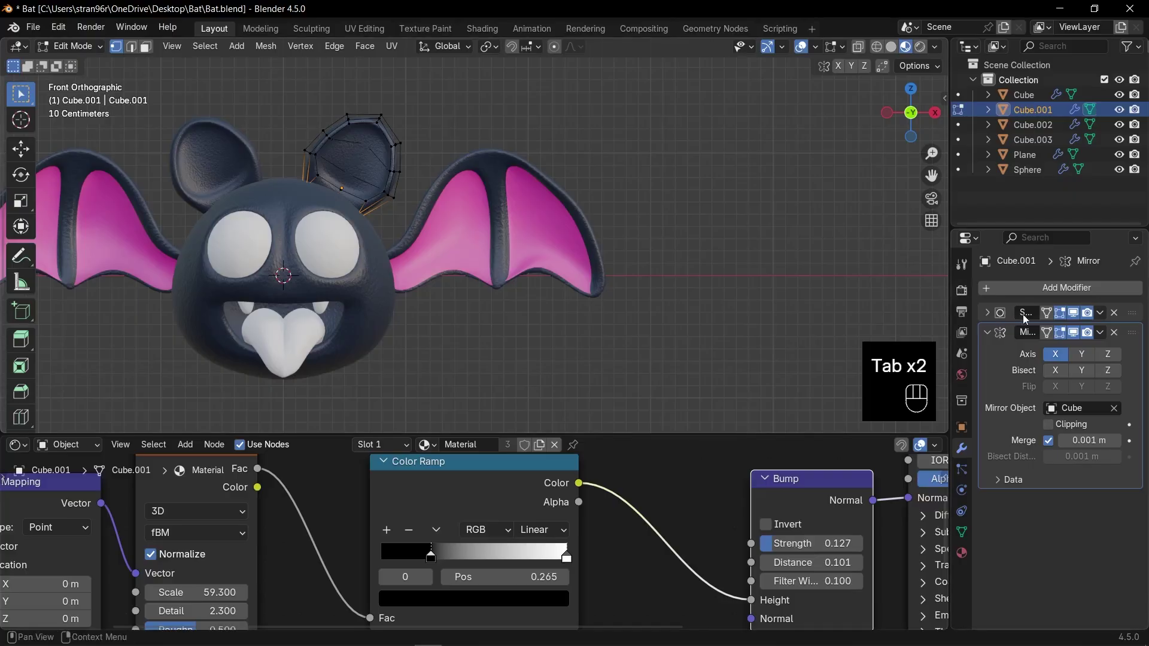
pyautogui.moveTo(1047, 313); pyautogui.dragTo(1047, 333)
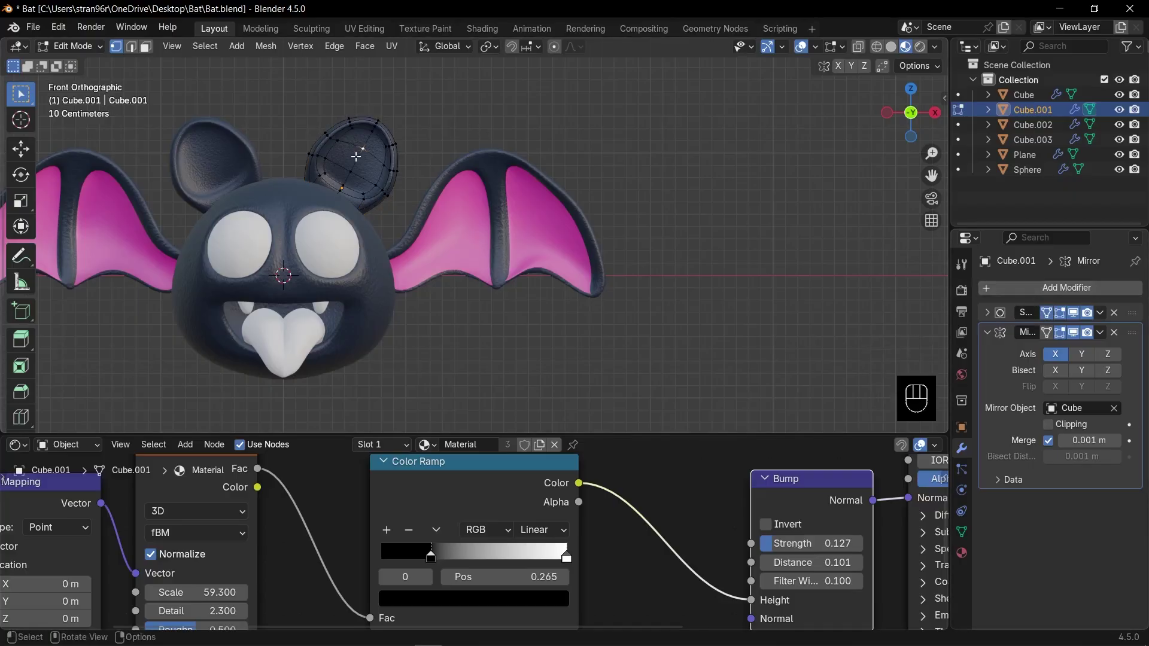
# Step: Select the faces of the ear's inner recess up to the rim, growing the selection from the centre faces
pyautogui.press('KP_Decimal')
pyautogui.press('3')
pyautogui.click(465, 302)
pyautogui.press('ctrl+KP_Add')
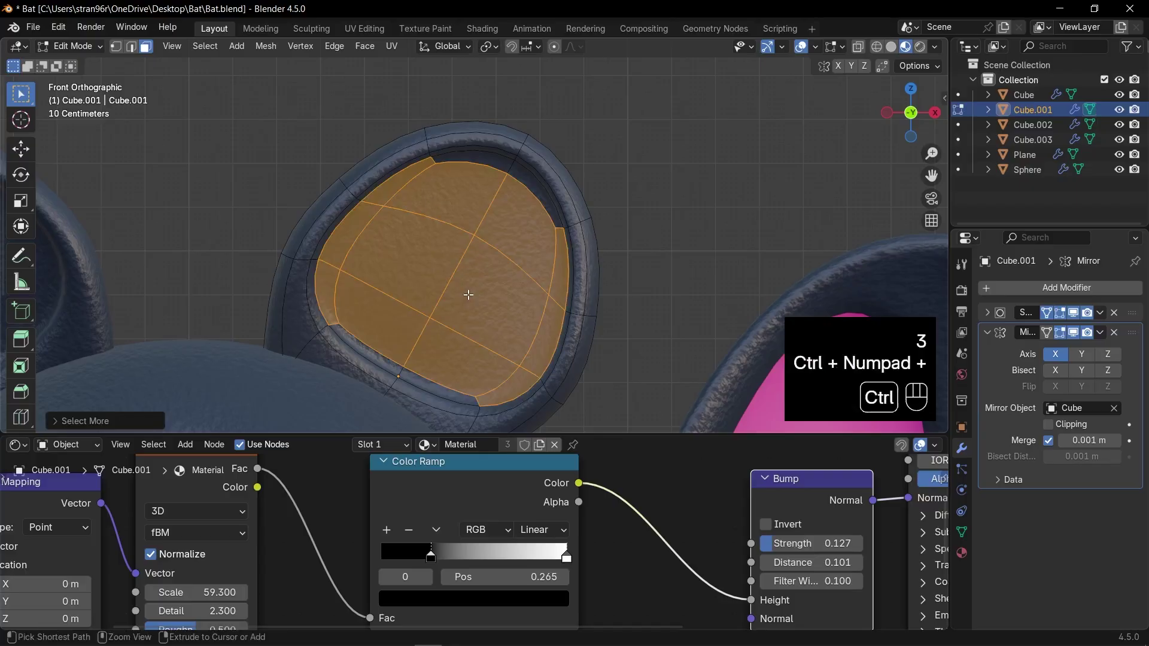
pyautogui.hotkey('ctrl', 'z')
pyautogui.keyDown('shift'); pyautogui.moveTo(420, 307); pyautogui.dragTo(447, 343); pyautogui.keyUp('shift')
pyautogui.press('ctrl+KP_Add')
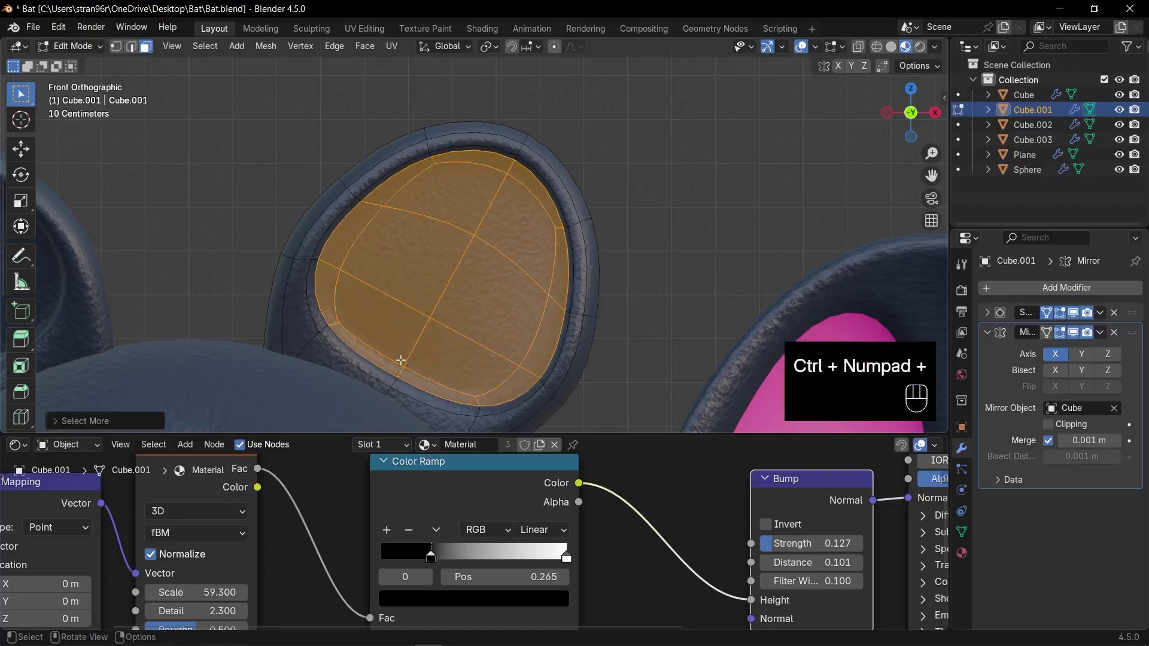
# Step: Add a second material slot to the ear, assign the selected inner faces to it, and use the magenta Material.001 there
pyautogui.click(387, 445)
pyautogui.click(462, 324)
pyautogui.click(321, 415)
pyautogui.click(427, 444)
pyautogui.click(488, 483)
pyautogui.scroll(-10, 508, 313)
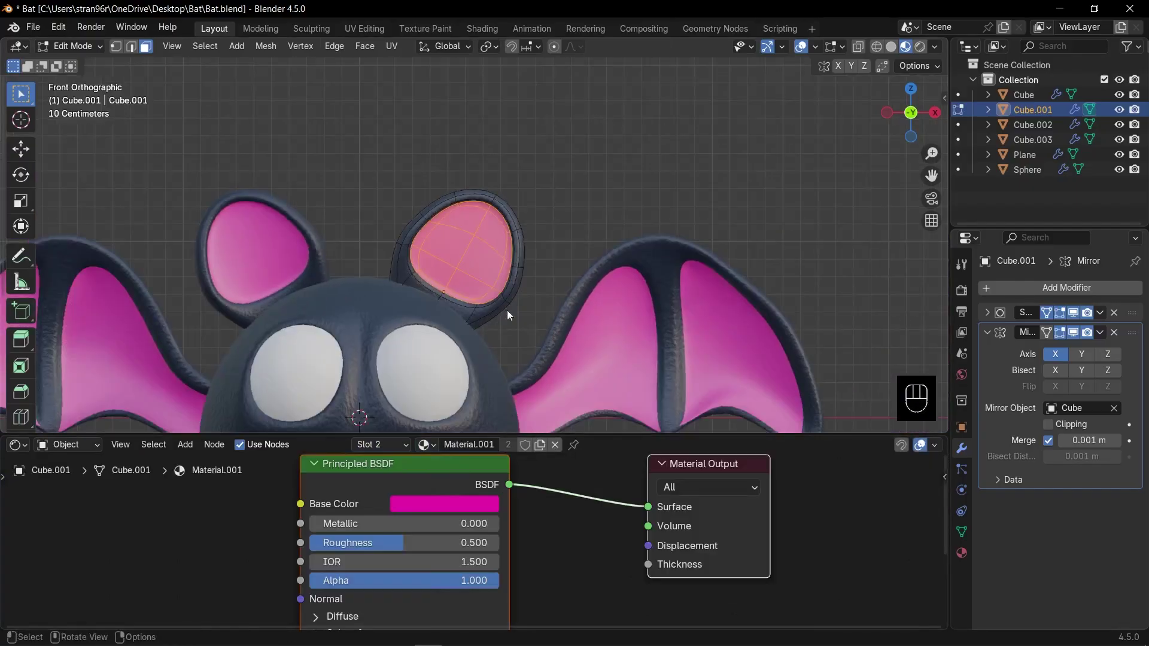
pyautogui.press('Tab')
# Step: Give the fangs a new material and lower its Roughness
pyautogui.click(450, 330)
pyautogui.press('KP_Decimal')
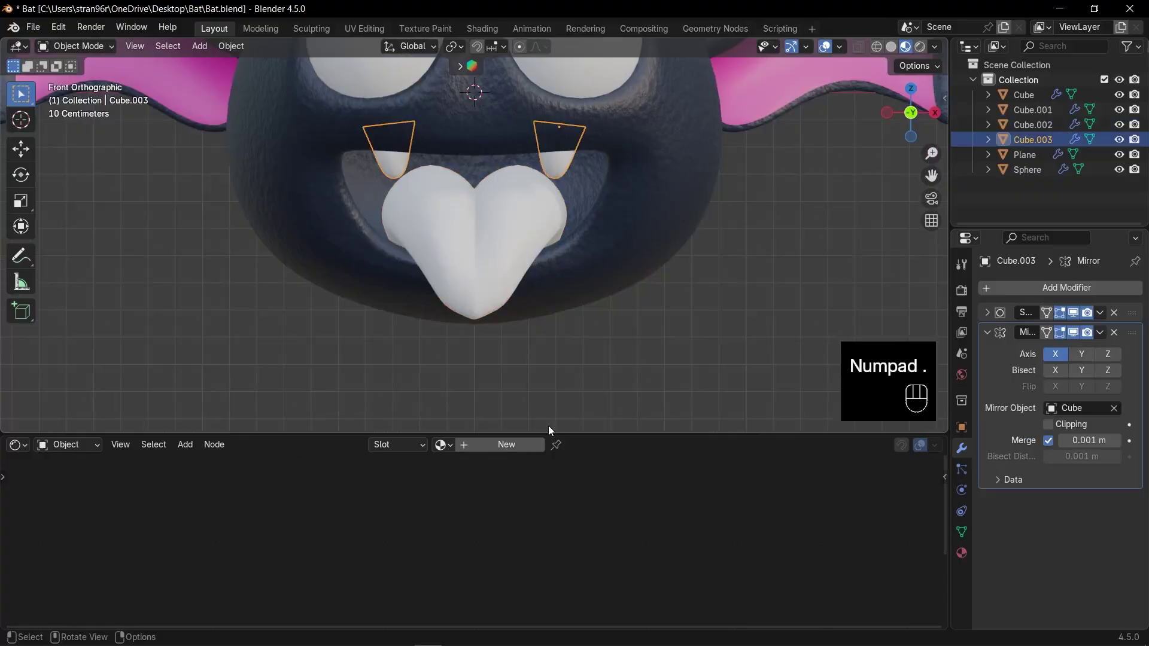
pyautogui.click(516, 446)
pyautogui.moveTo(405, 546); pyautogui.dragTo(350, 543)
# Step: Assign the bat's skin material, Material, to the tongue and make it a separate single-user copy
pyautogui.click(493, 244)
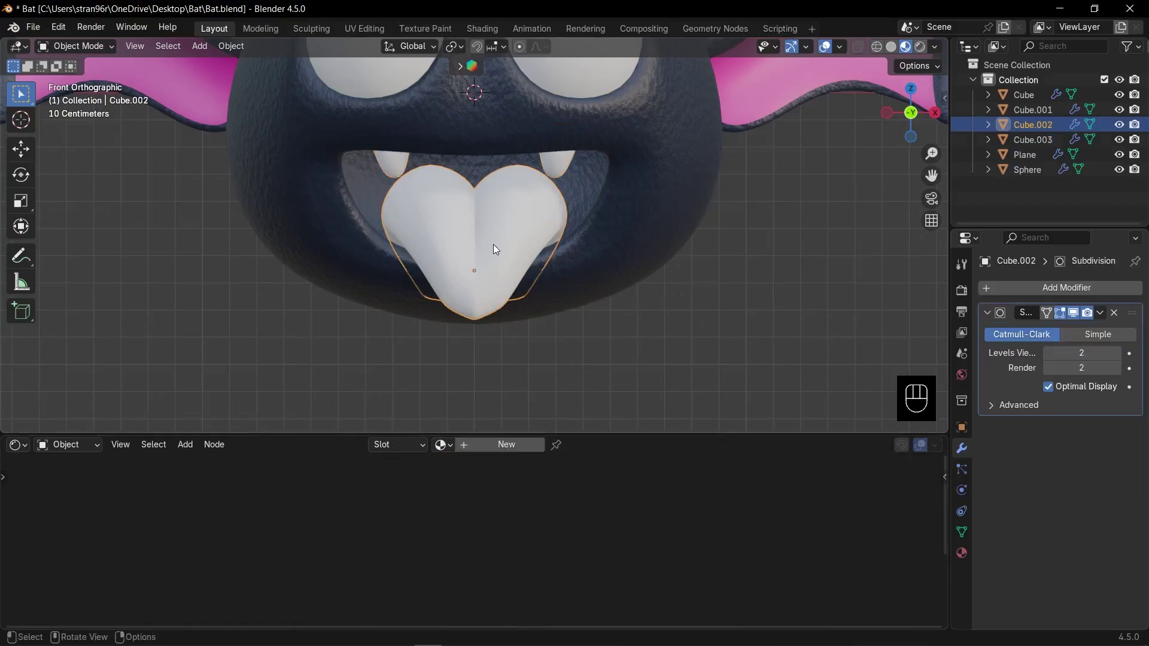
pyautogui.click(441, 445)
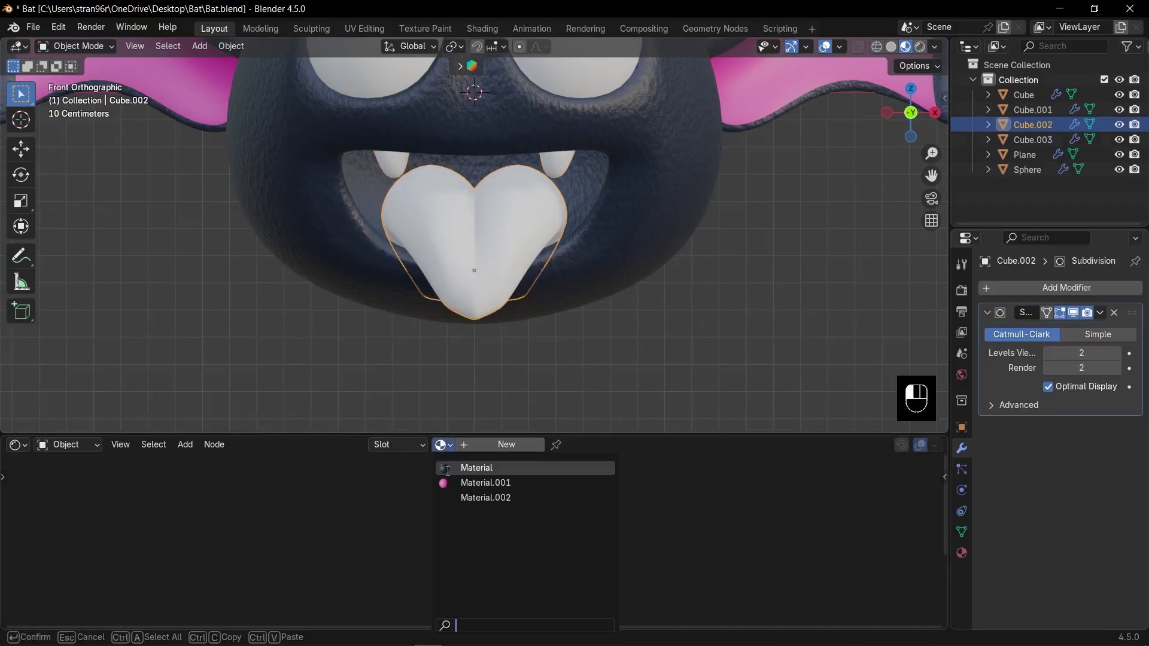
pyautogui.click(466, 468)
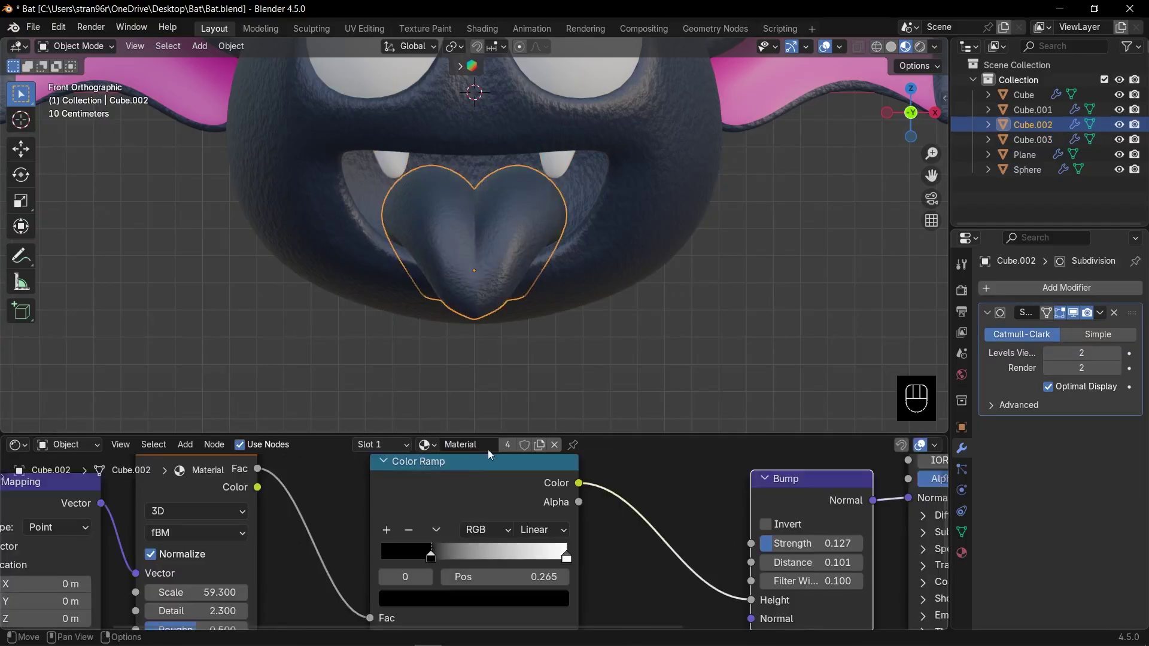
pyautogui.click(540, 446)
pyautogui.scroll(-4, 515, 495)
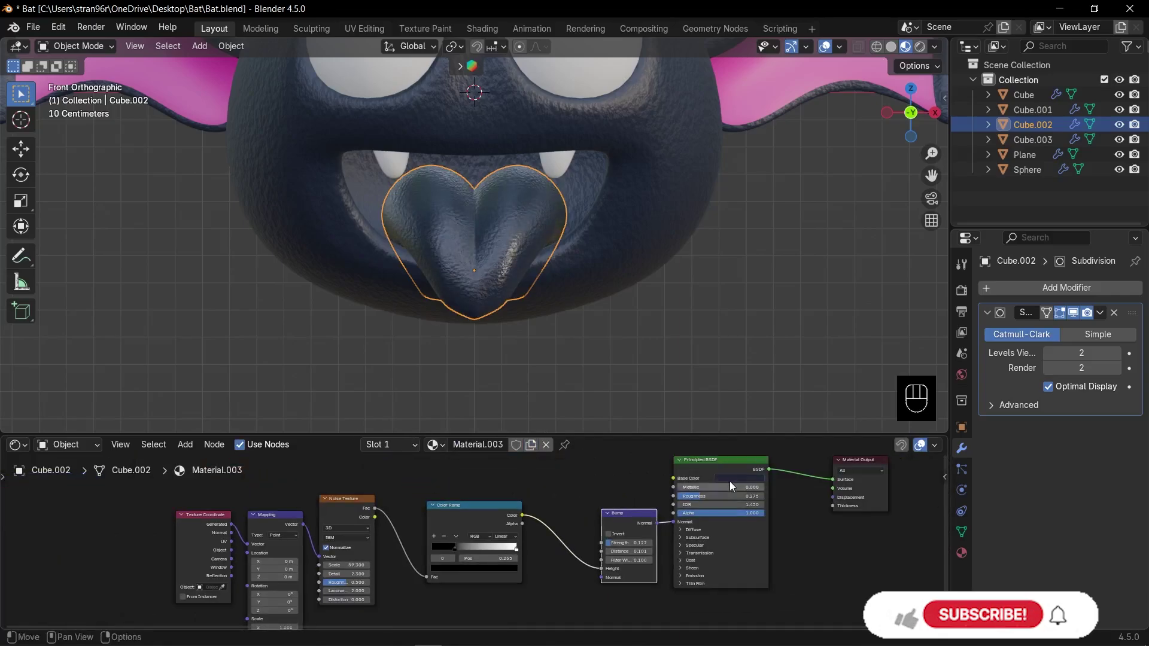
# Step: Change the tongue material's Base Color to red
pyautogui.click(732, 478)
pyautogui.click(751, 400)
pyautogui.moveTo(786, 397); pyautogui.dragTo(785, 372)
# Step: Set the tongue's Noise Texture detail to 3.800 and roughness to 0.613
pyautogui.scroll(8, 580, 268)
pyautogui.scroll(3, 387, 600)
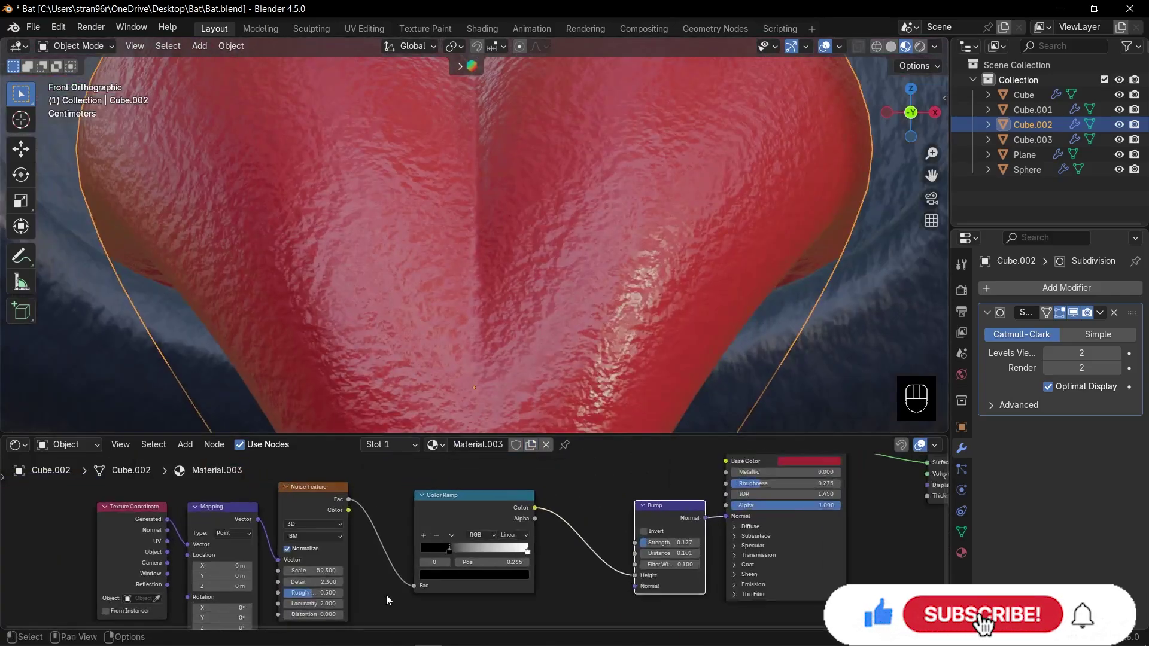
pyautogui.scroll(4, 386, 600)
pyautogui.moveTo(257, 612); pyautogui.dragTo(279, 597)
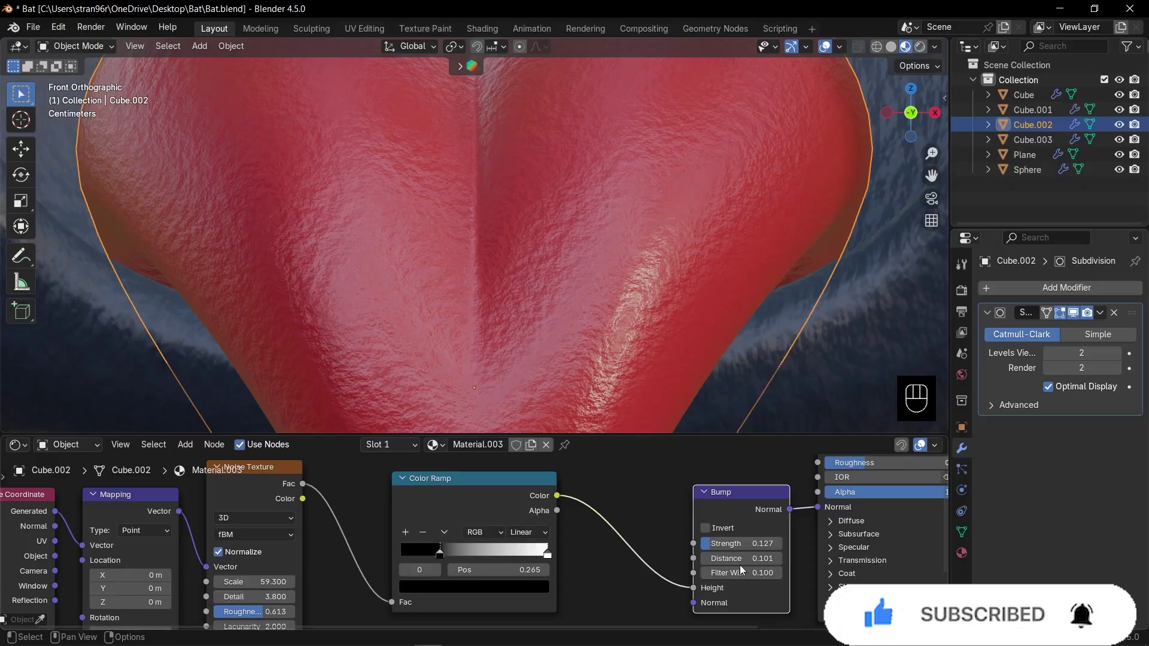
pyautogui.scroll(-8, 595, 220)
# Step: Give the eyes a new material with Roughness 0.235
pyautogui.click(544, 120)
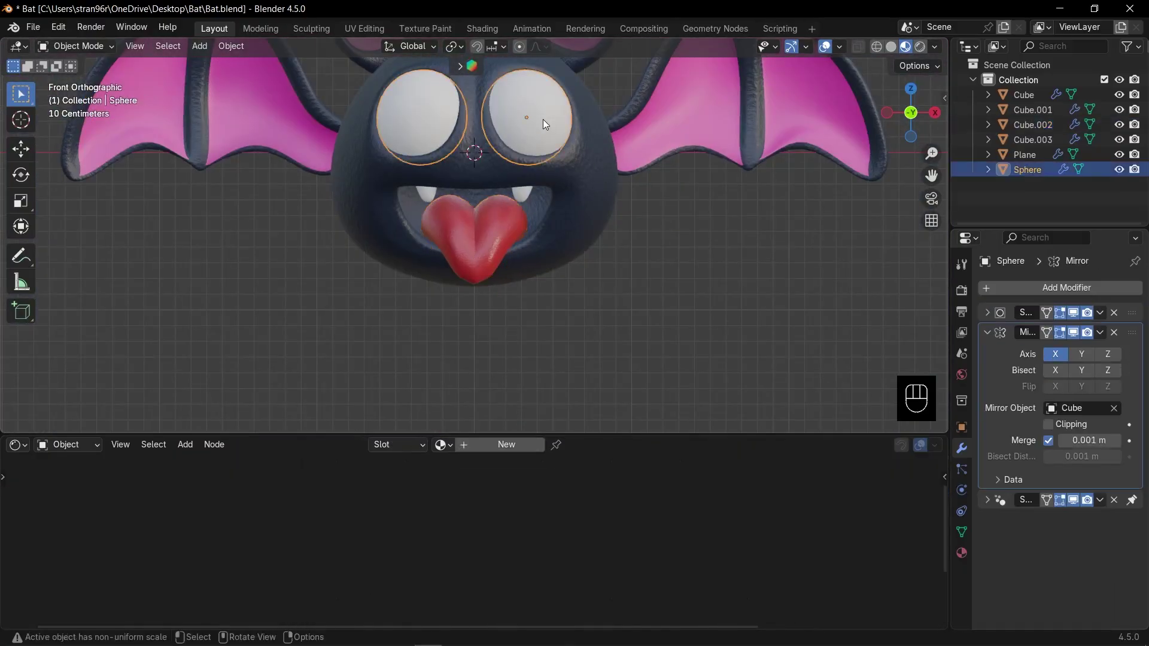
pyautogui.click(499, 445)
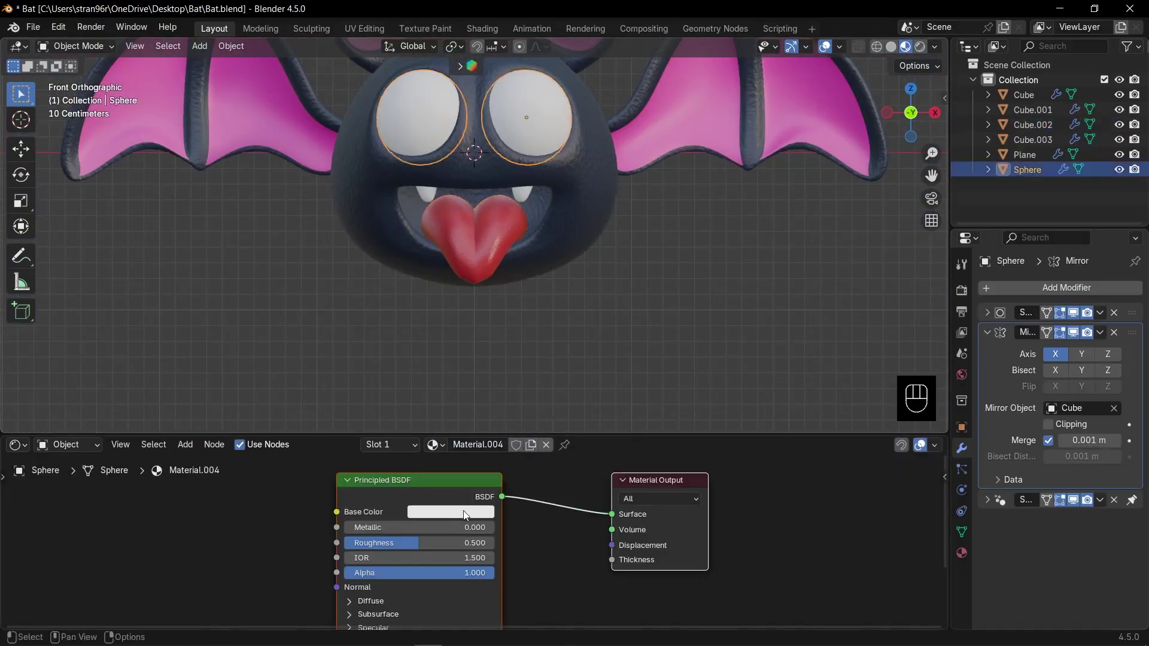
pyautogui.moveTo(419, 542); pyautogui.dragTo(383, 543)
# Step: Set the eye material's Base Color to a very dark brown, #28130D, and deselect the eyes
pyautogui.click(434, 512)
pyautogui.moveTo(535, 336); pyautogui.dragTo(533, 372)
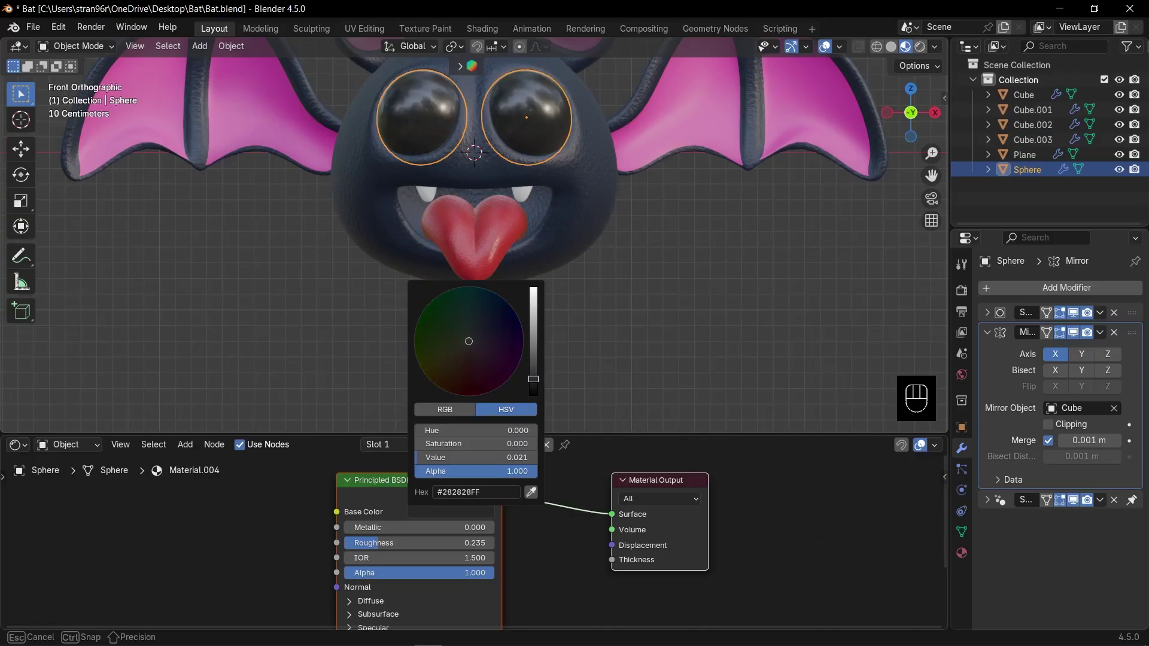
pyautogui.moveTo(470, 377); pyautogui.dragTo(459, 377)
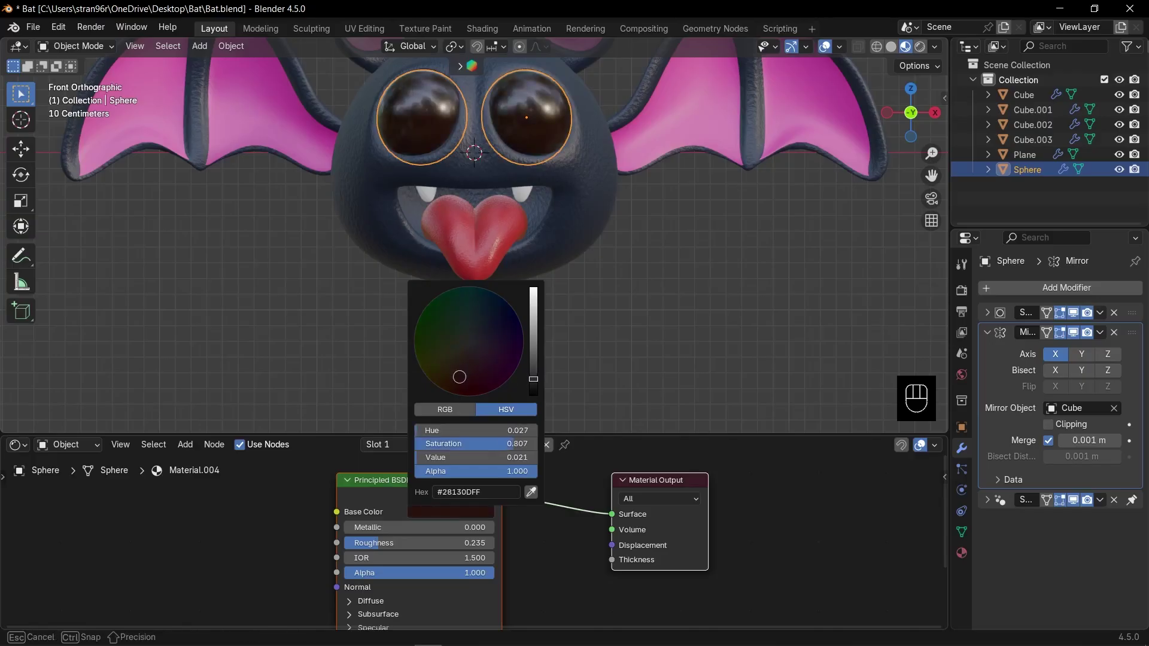
pyautogui.click(673, 271)
pyautogui.scroll(-4, 673, 270)
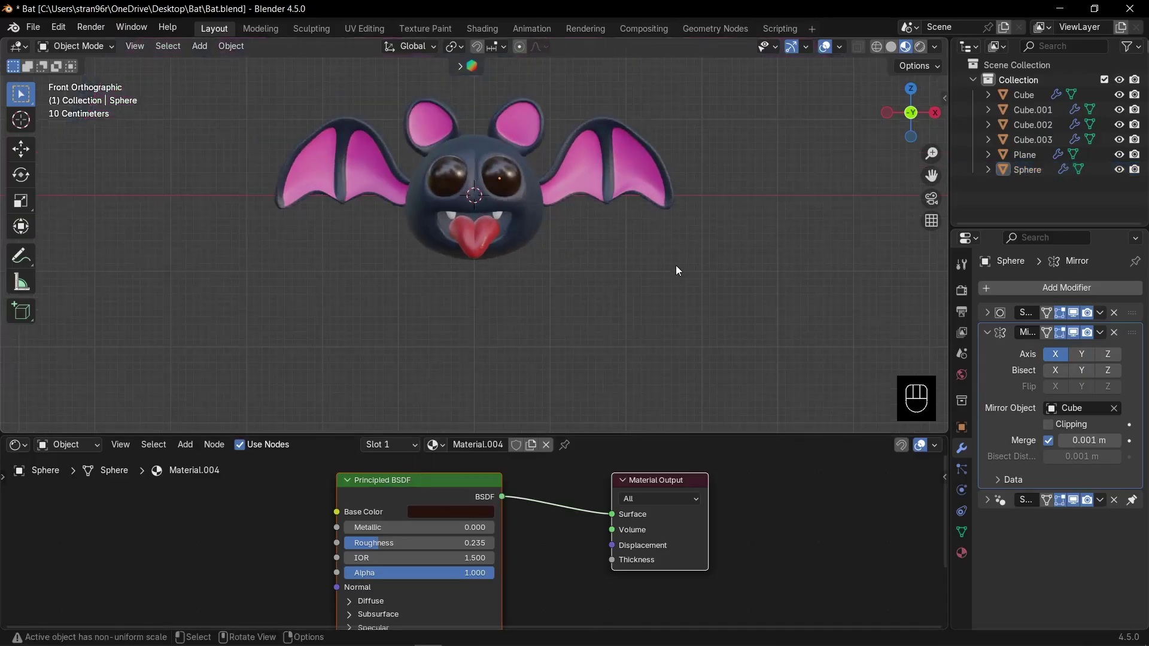